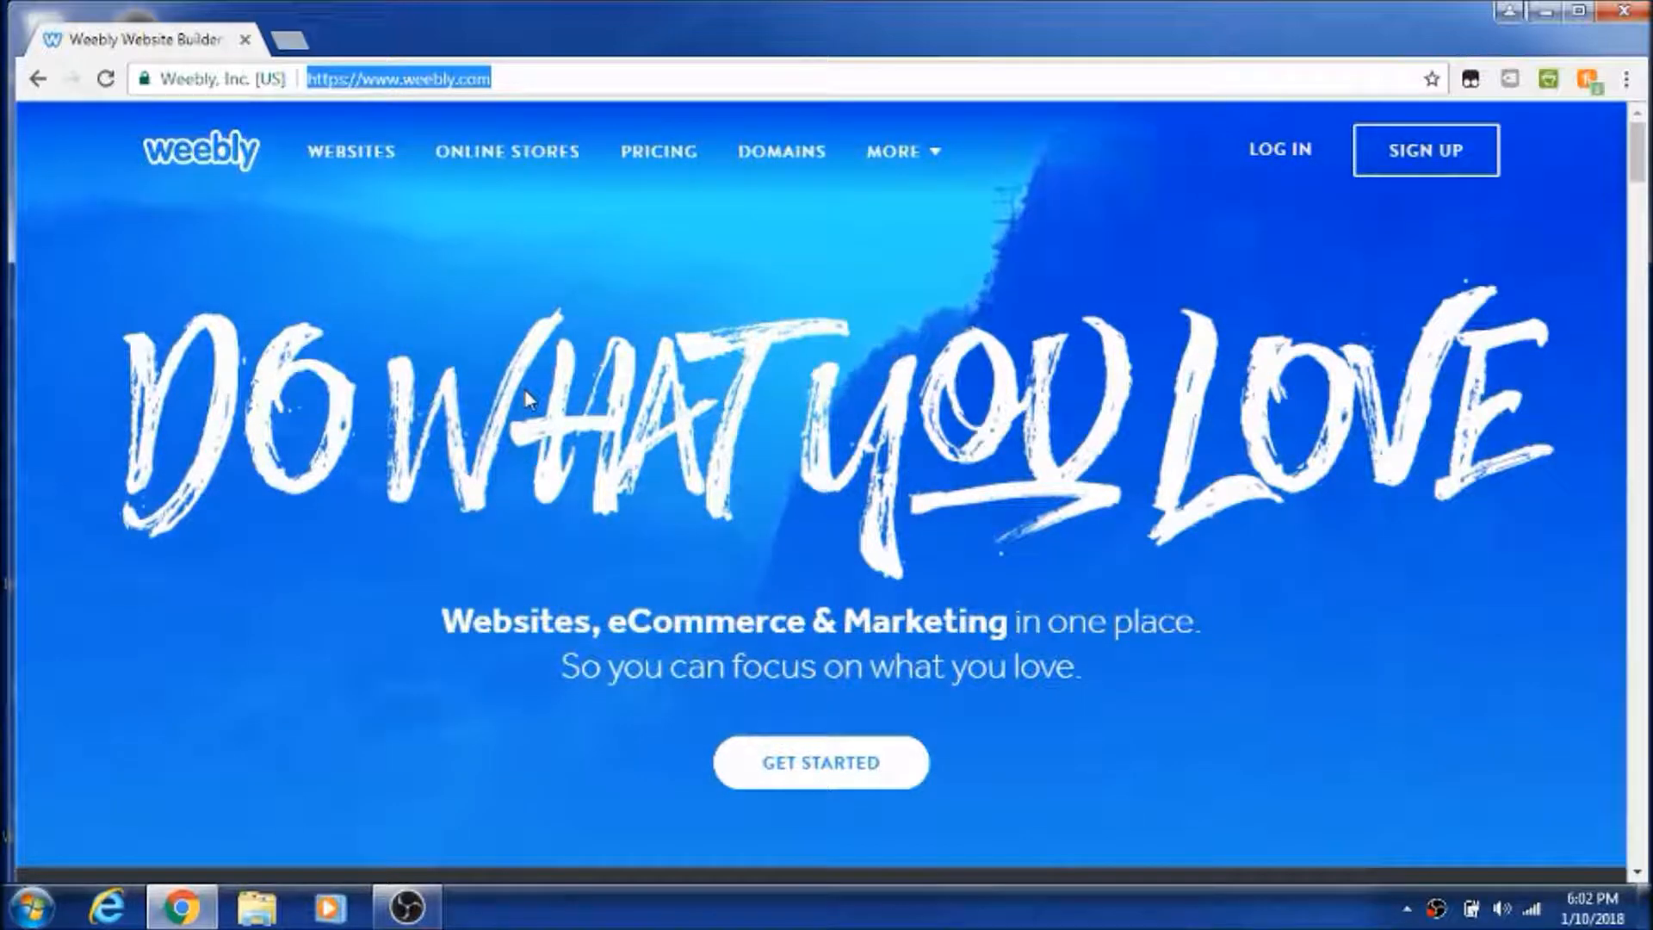
Step: Log in to Weebly from its home page using the Facebook login option
{"action": "scroll", "coordinate": [527, 398], "scroll_direction": "down", "scroll_amount": 2}
{"action": "scroll", "coordinate": [524, 389], "scroll_direction": "down", "scroll_amount": 2}
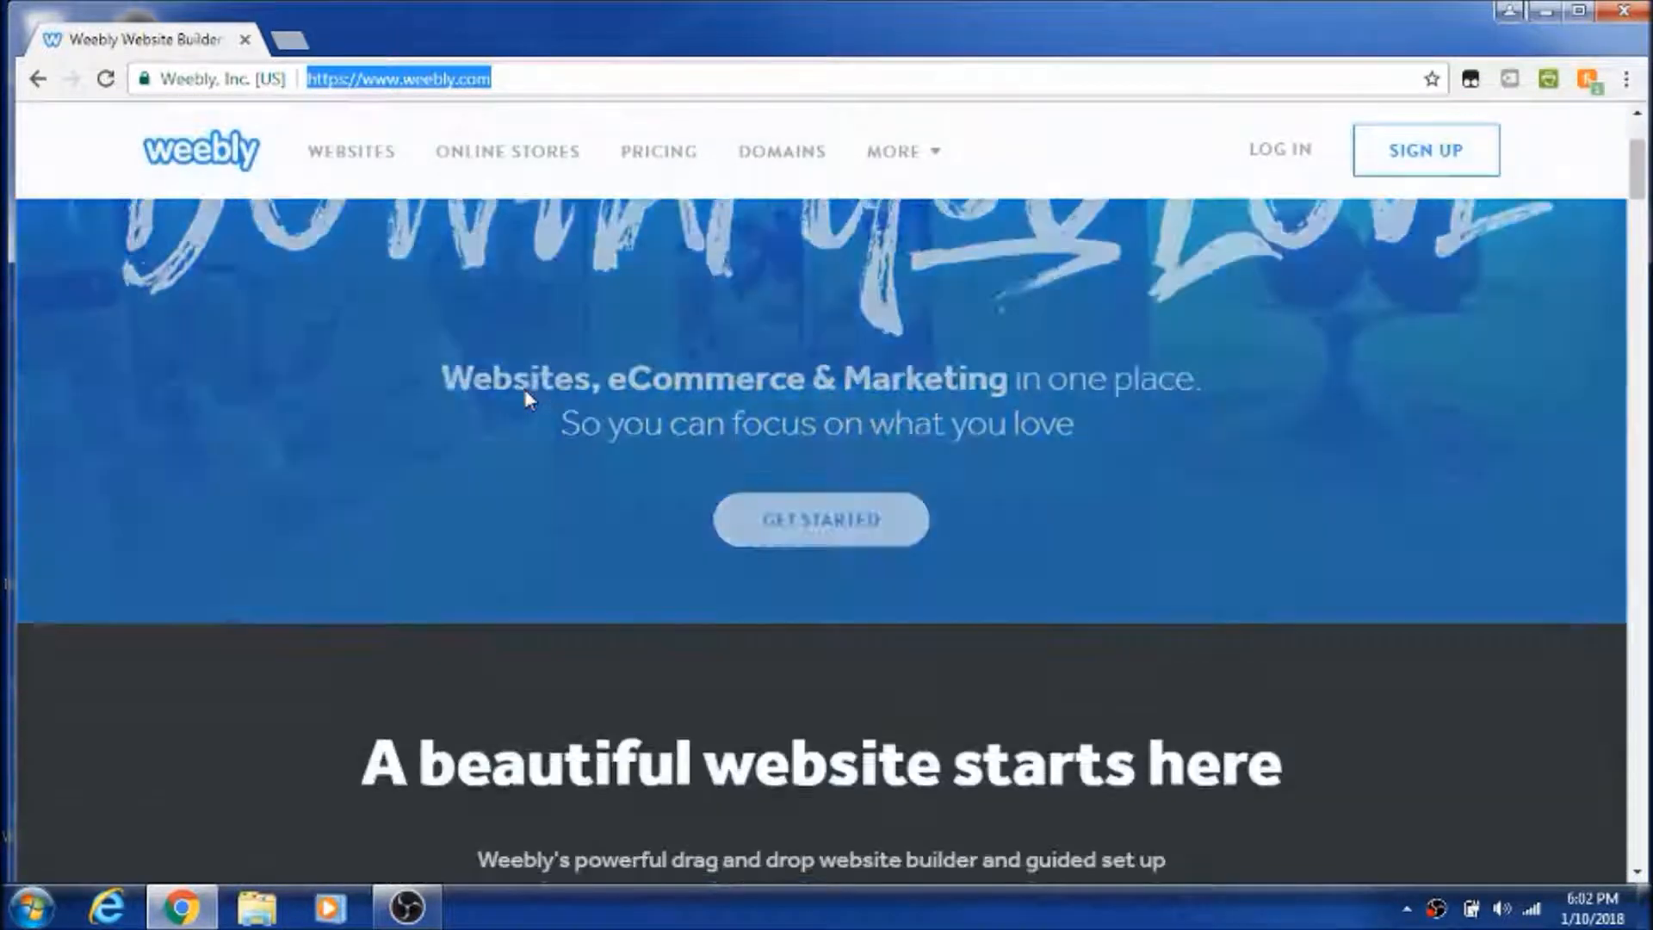
{"action": "scroll", "coordinate": [524, 389], "scroll_direction": "up", "scroll_amount": 4}
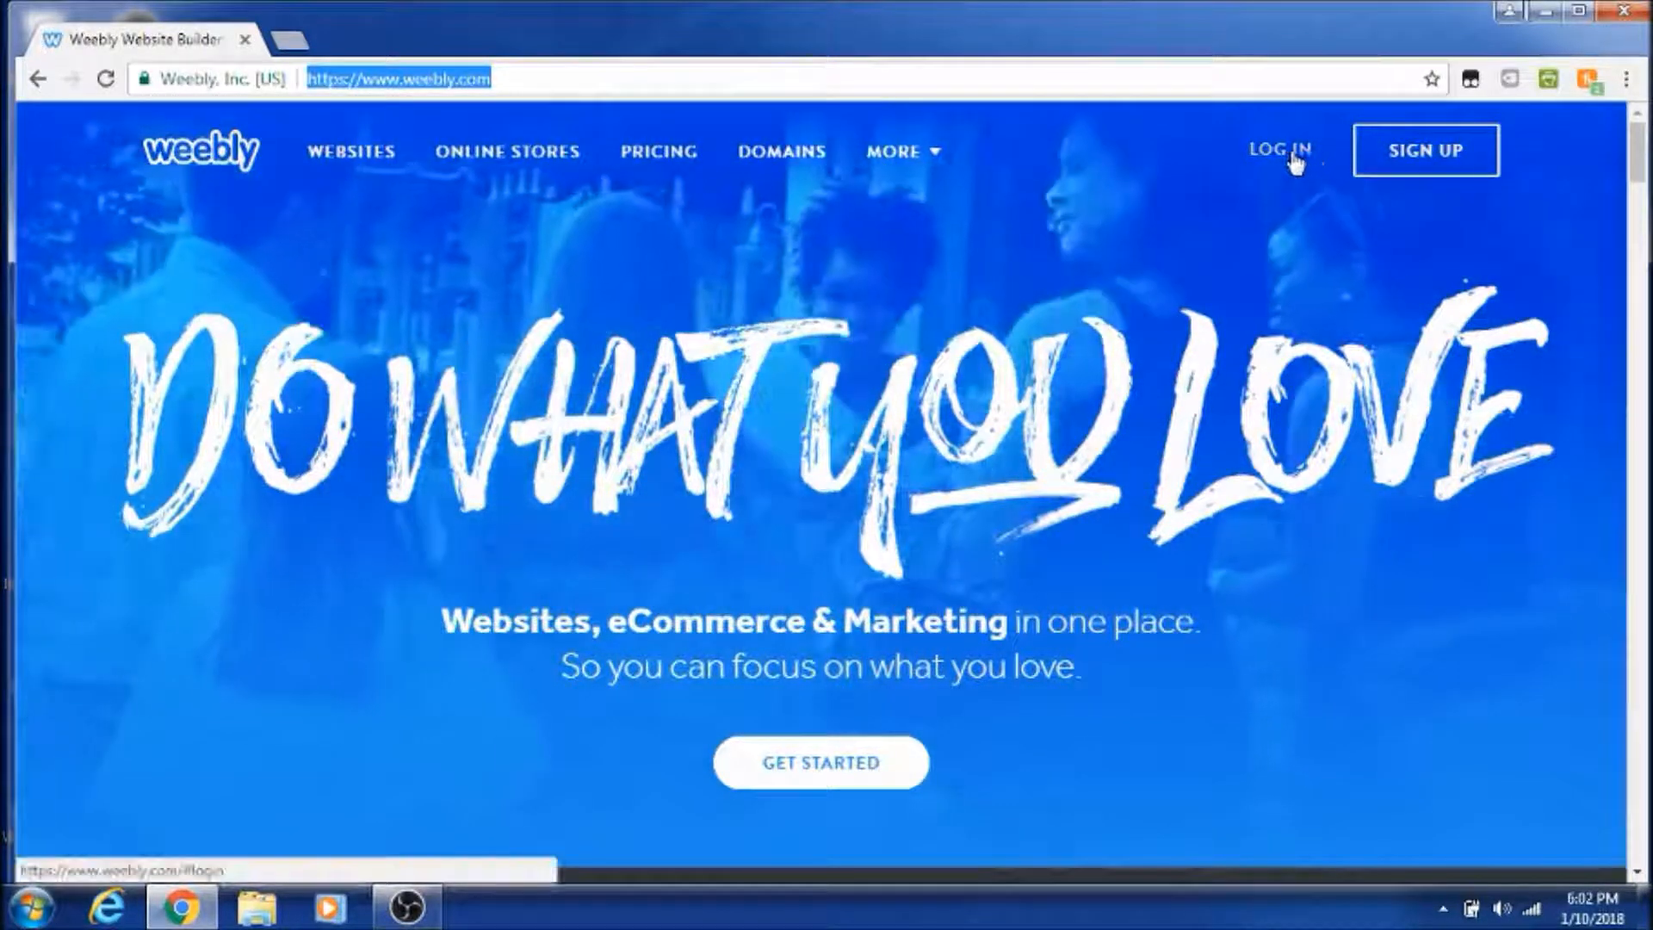
{"action": "left_click", "coordinate": [1296, 157]}
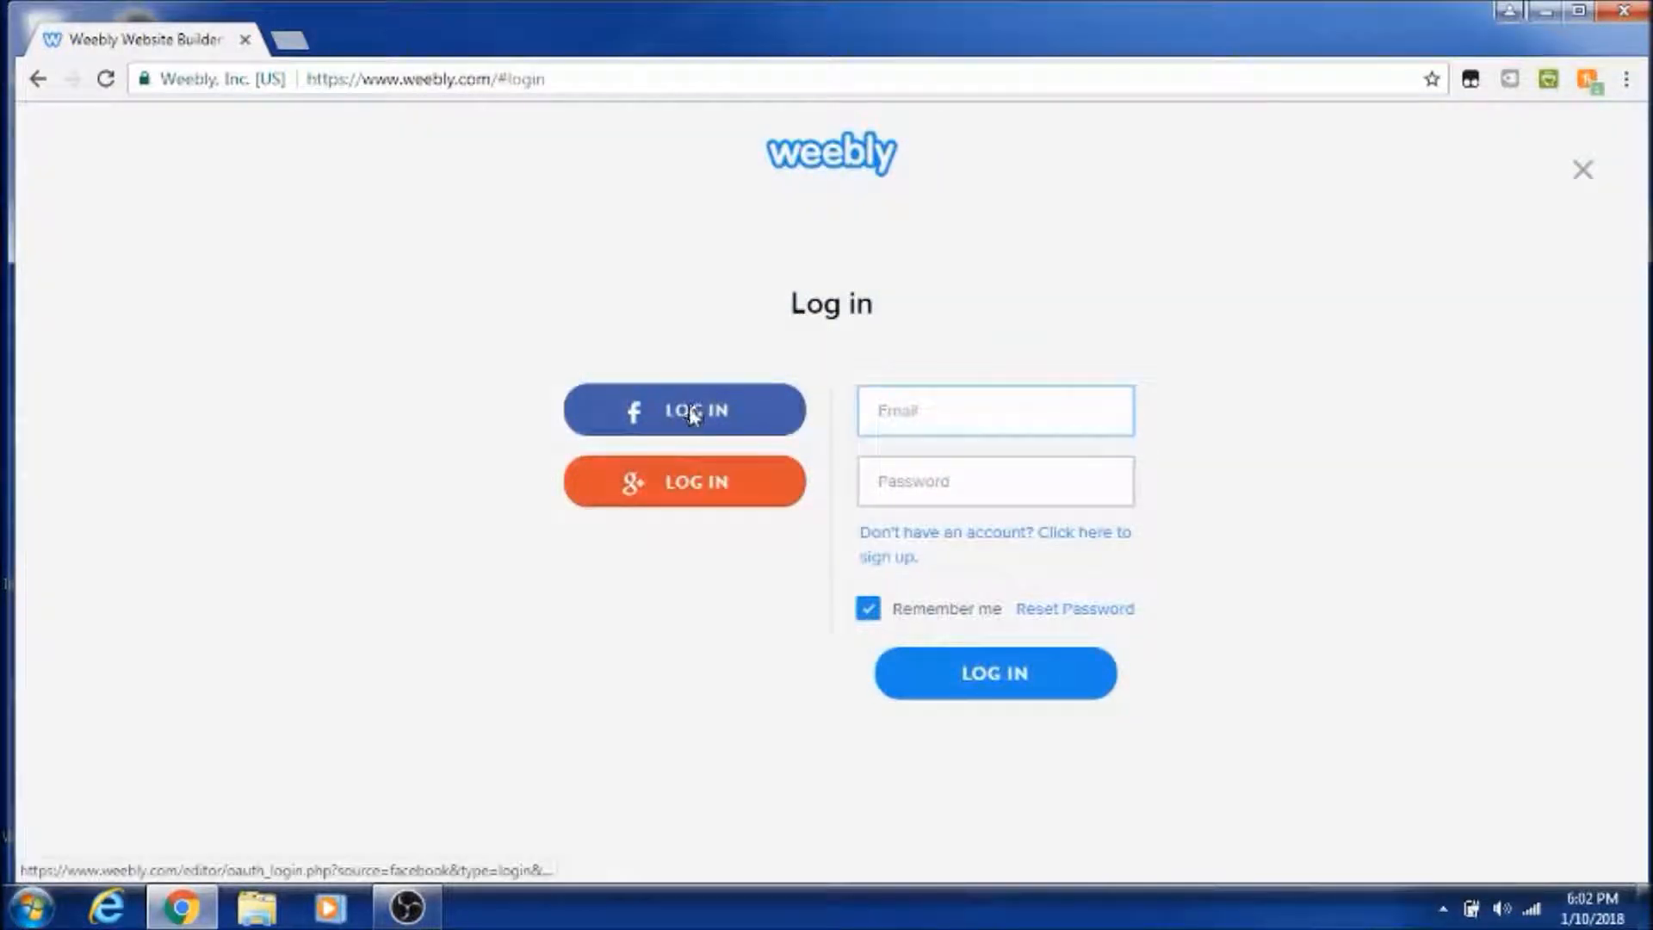
{"action": "left_click", "coordinate": [691, 415]}
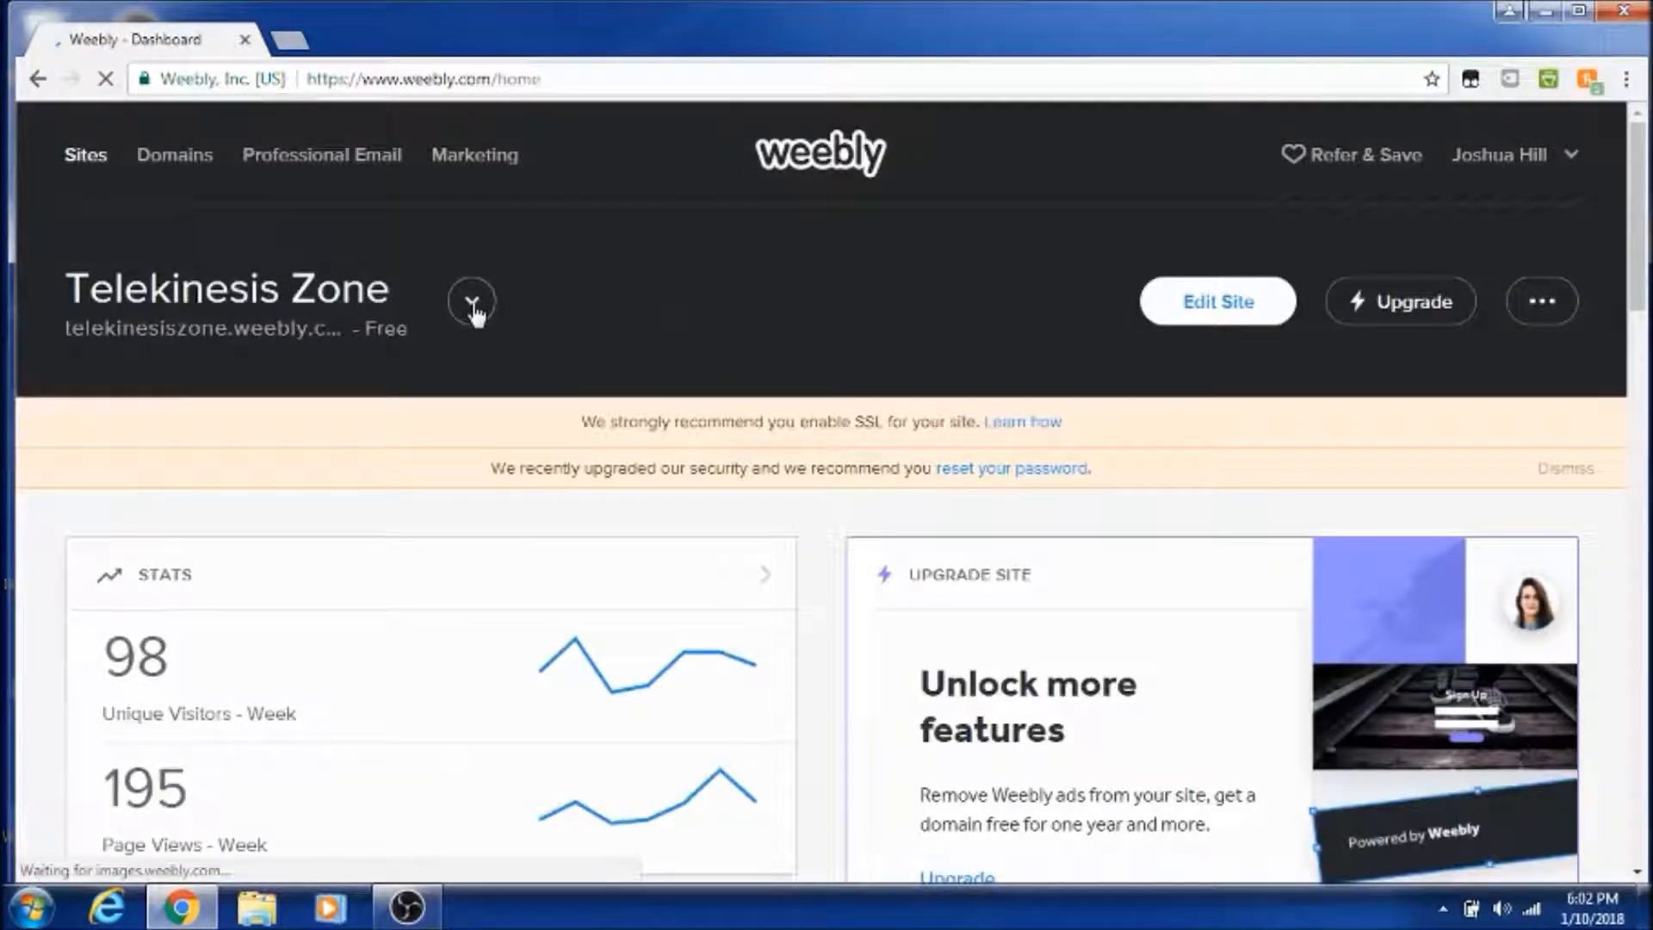
Step: Add a new site from the My Sites list and decline selling online for now
{"action": "left_click", "coordinate": [472, 303]}
{"action": "scroll", "coordinate": [495, 517], "scroll_direction": "up", "scroll_amount": 5}
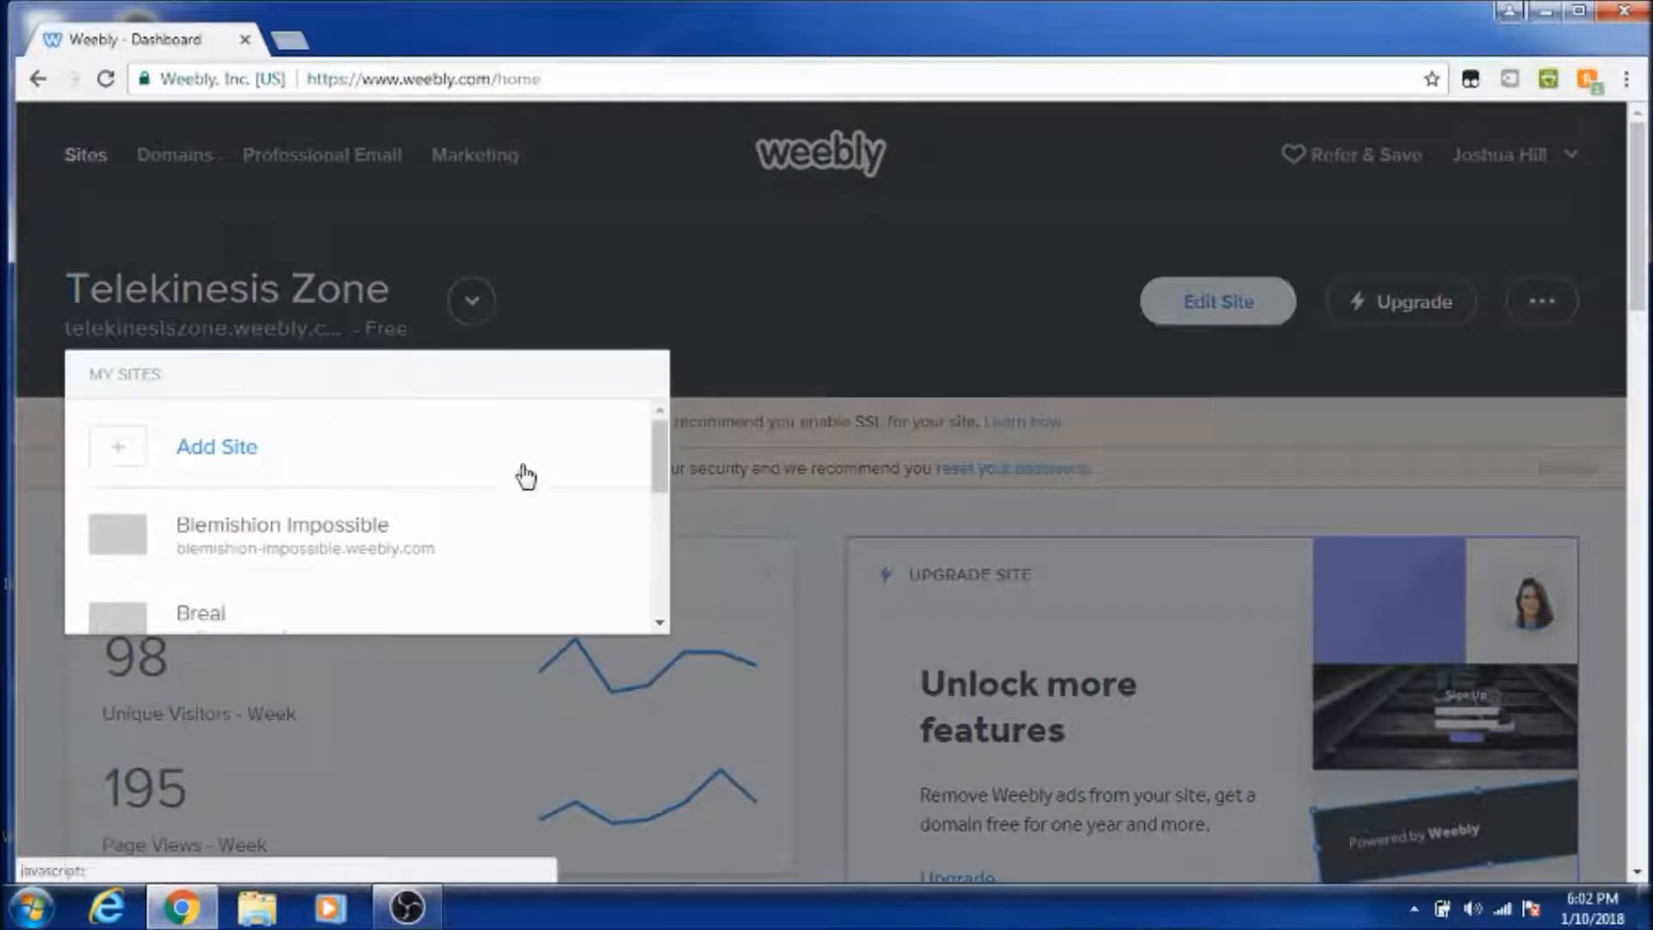
{"action": "left_click", "coordinate": [216, 463]}
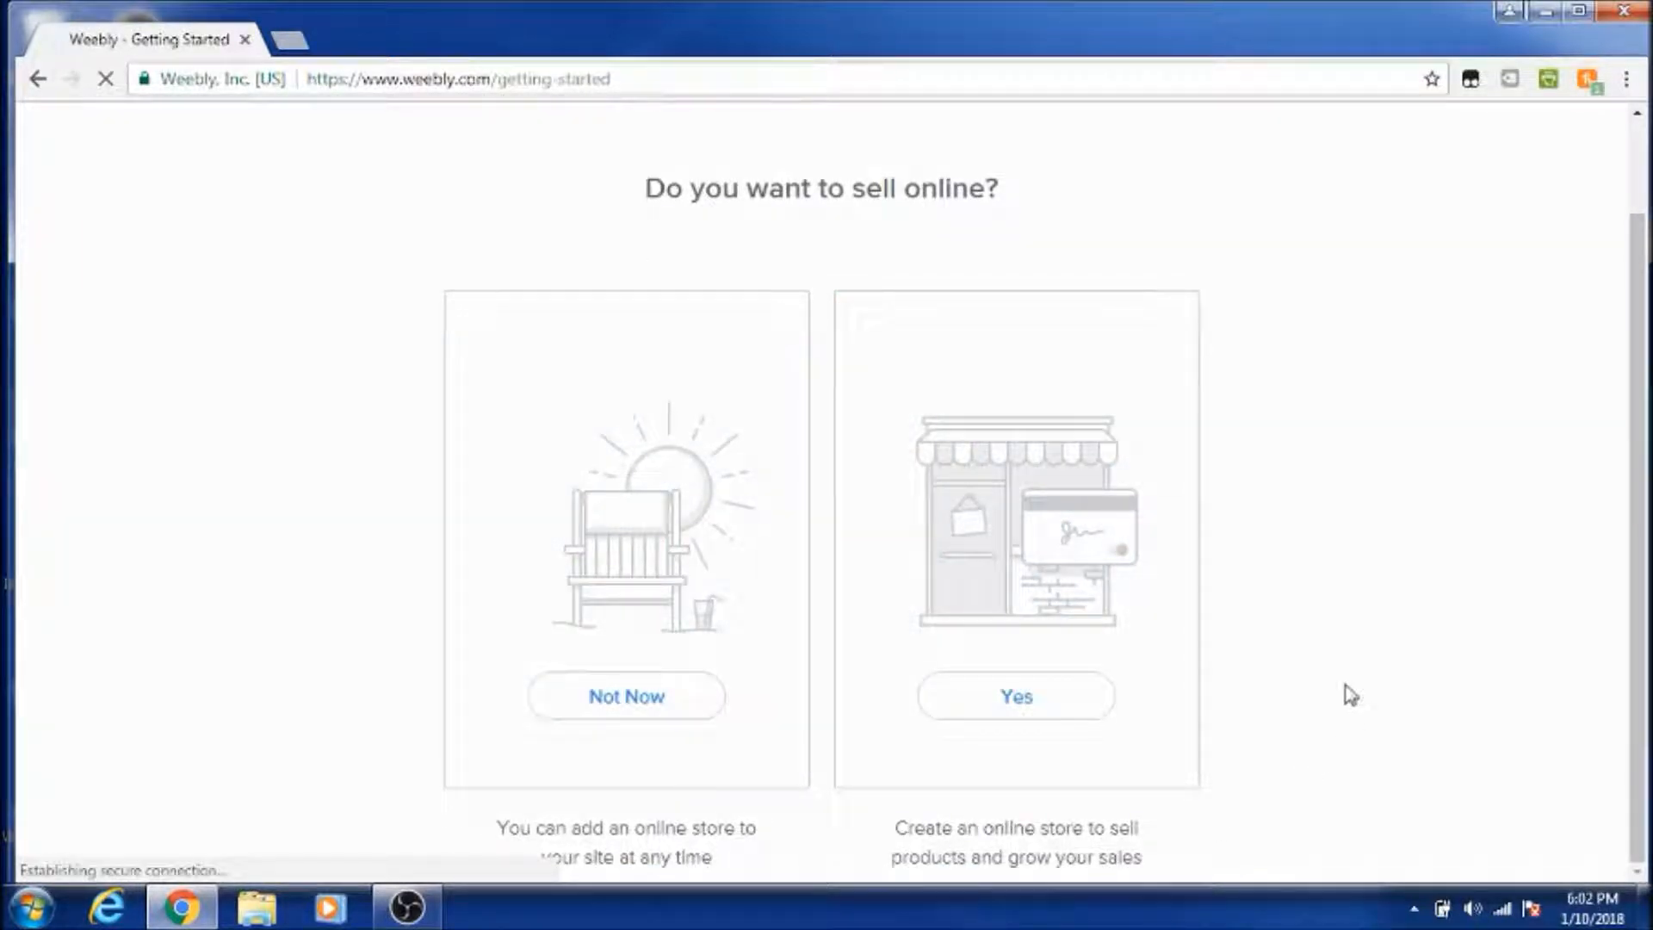
{"action": "left_click", "coordinate": [709, 715]}
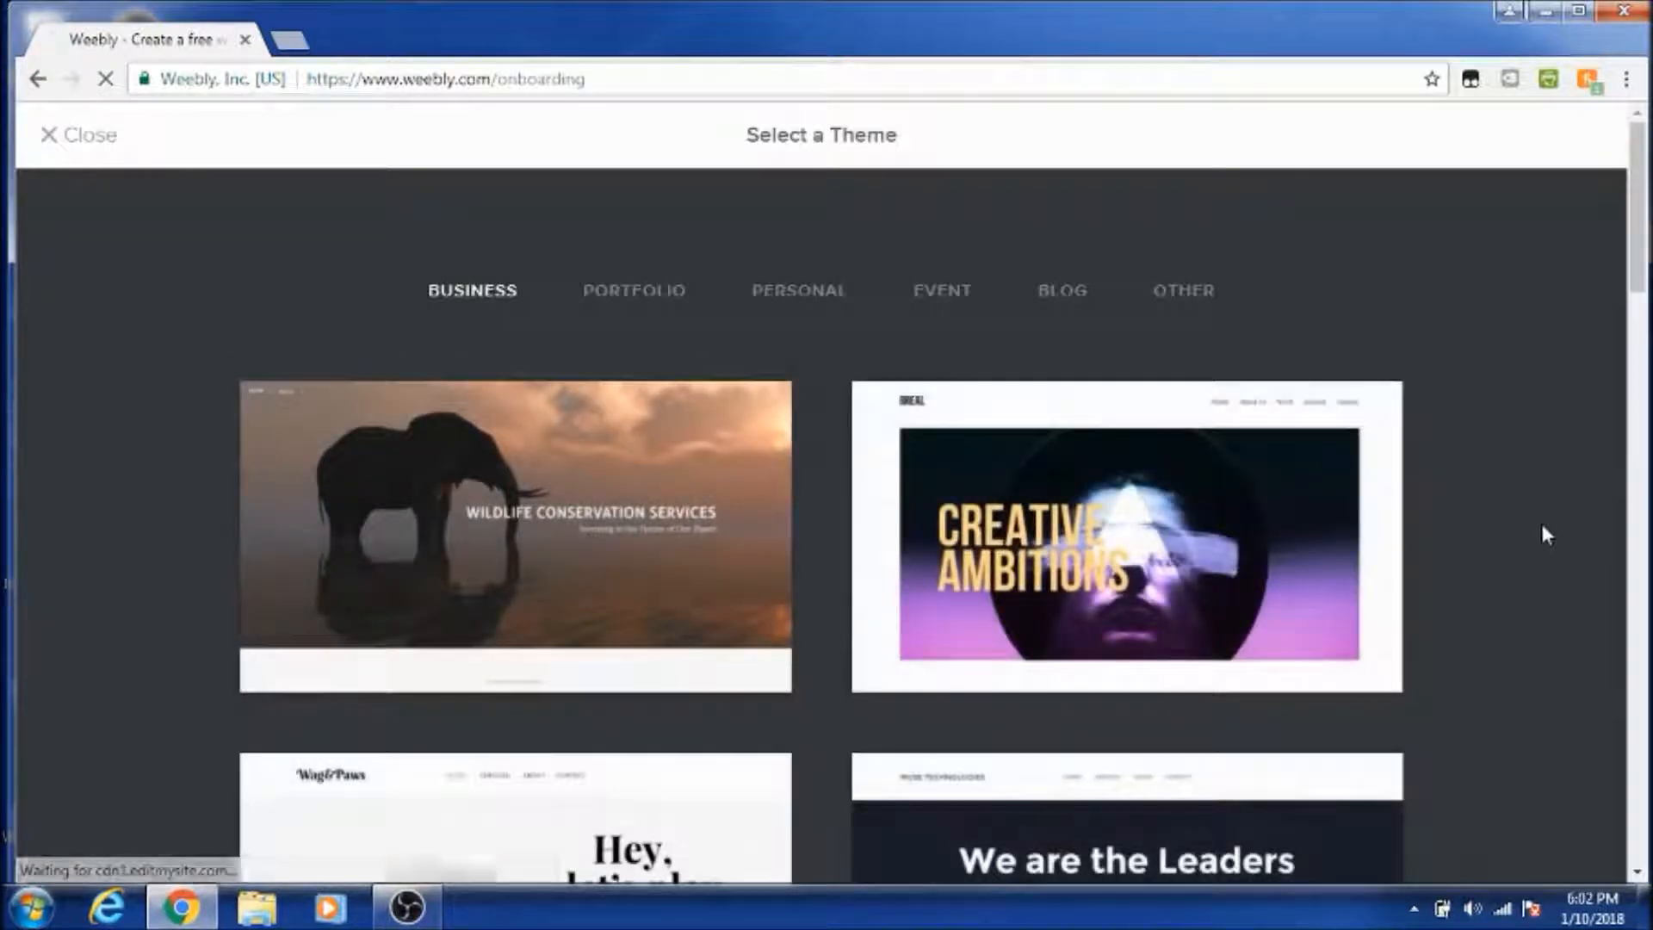
Step: Examine the Business theme designs offered for the new site
{"action": "scroll", "coordinate": [1542, 527], "scroll_direction": "down", "scroll_amount": 4}
{"action": "scroll", "coordinate": [1542, 528], "scroll_direction": "up", "scroll_amount": 1}
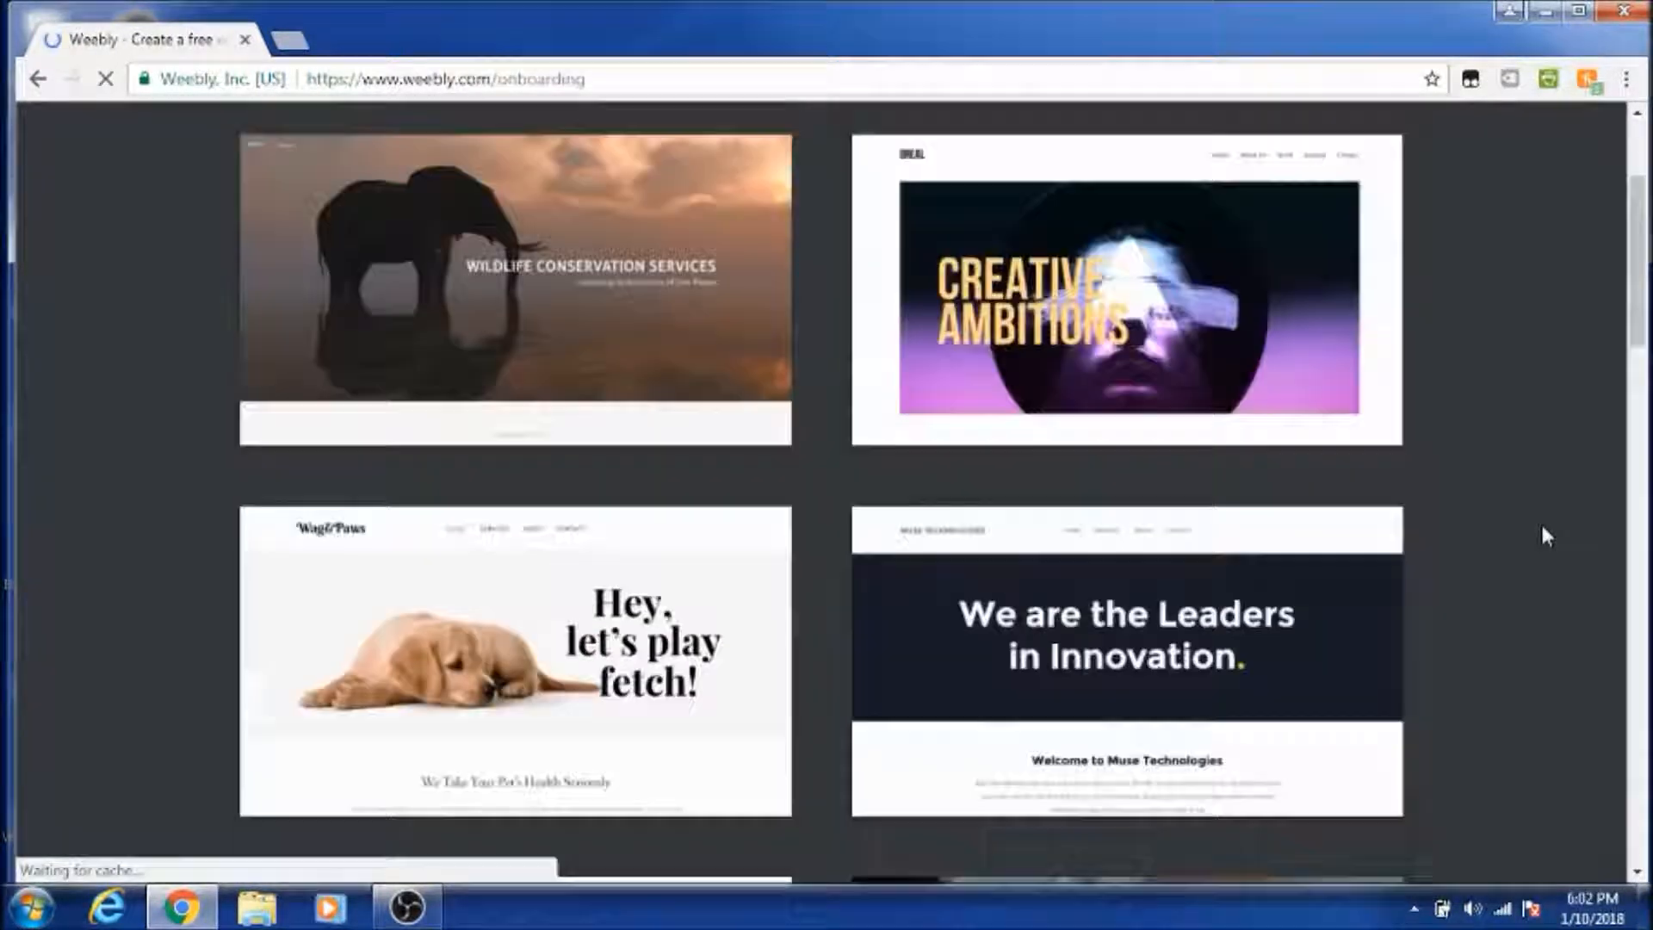
{"action": "scroll", "coordinate": [1543, 528], "scroll_direction": "up", "scroll_amount": 1}
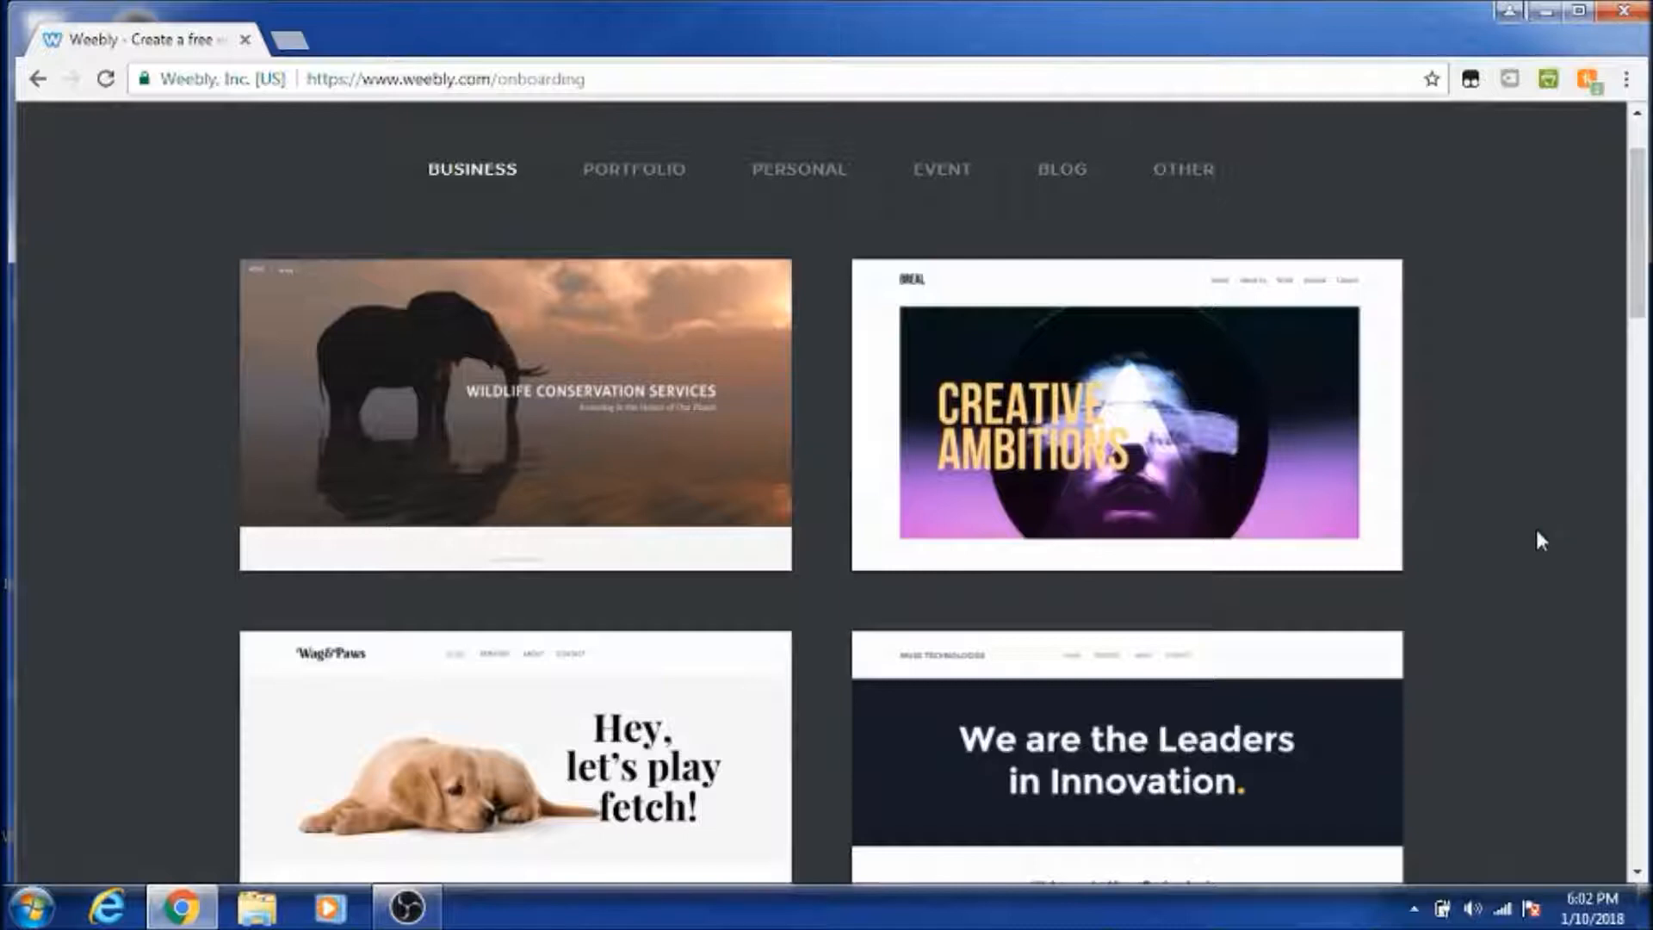
{"action": "scroll", "coordinate": [1534, 542], "scroll_direction": "down", "scroll_amount": 3}
{"action": "scroll", "coordinate": [1533, 541], "scroll_direction": "down", "scroll_amount": 1}
{"action": "scroll", "coordinate": [1532, 541], "scroll_direction": "up", "scroll_amount": 6}
{"action": "scroll", "coordinate": [1531, 543], "scroll_direction": "down", "scroll_amount": 2}
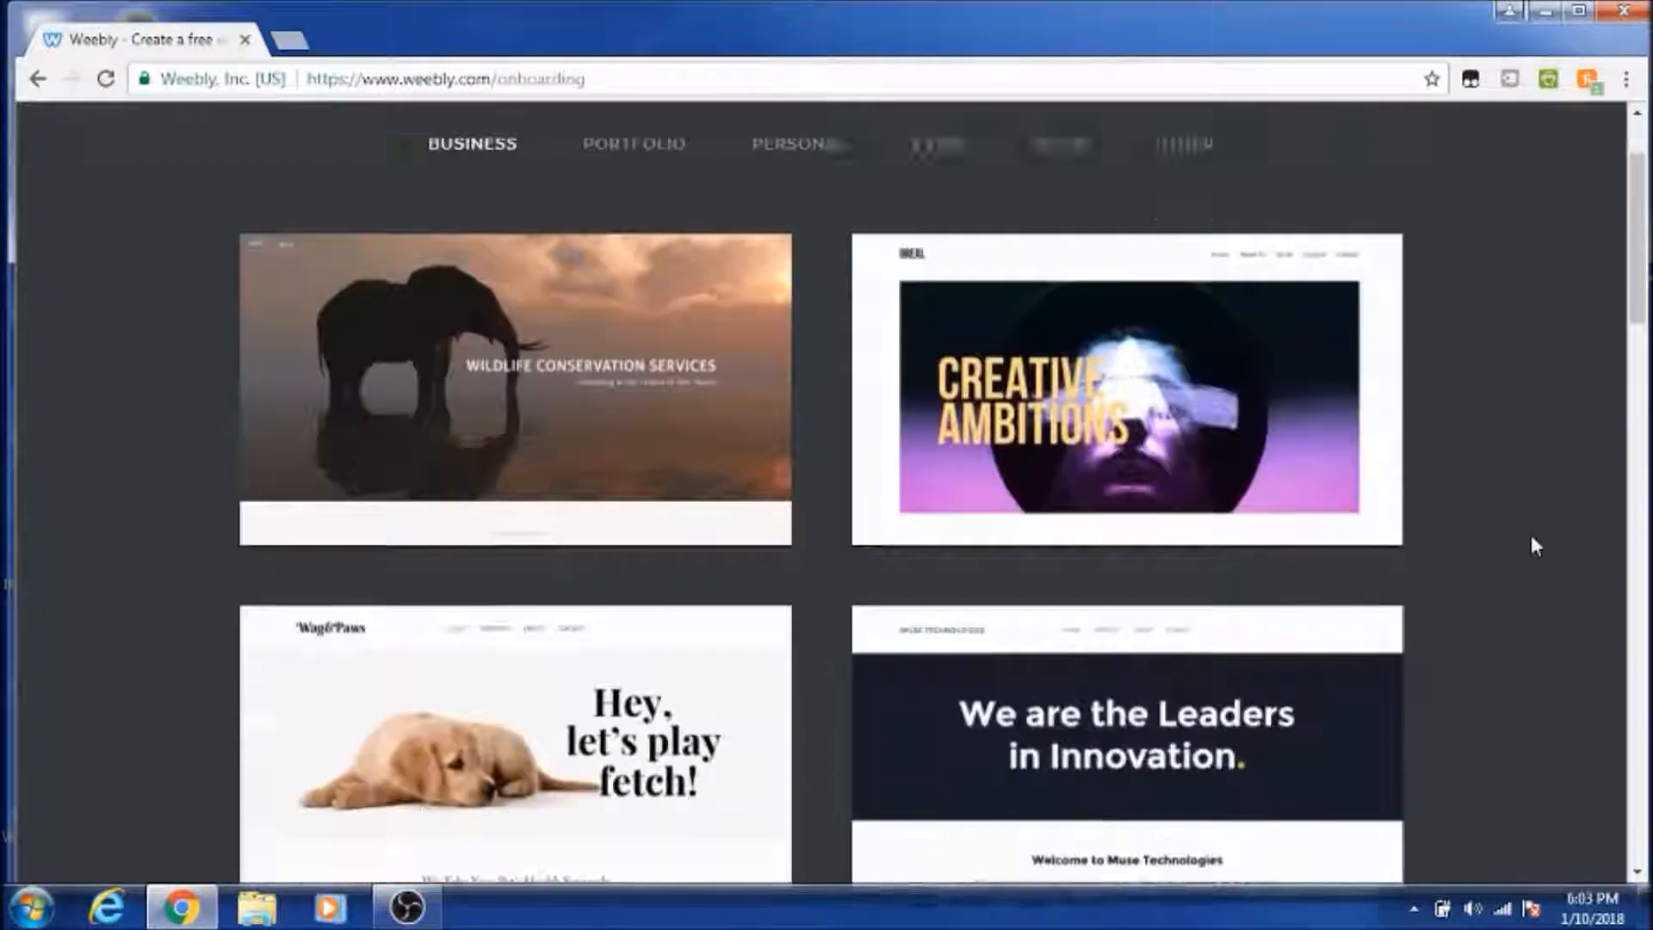
{"action": "scroll", "coordinate": [1531, 543], "scroll_direction": "up", "scroll_amount": 2}
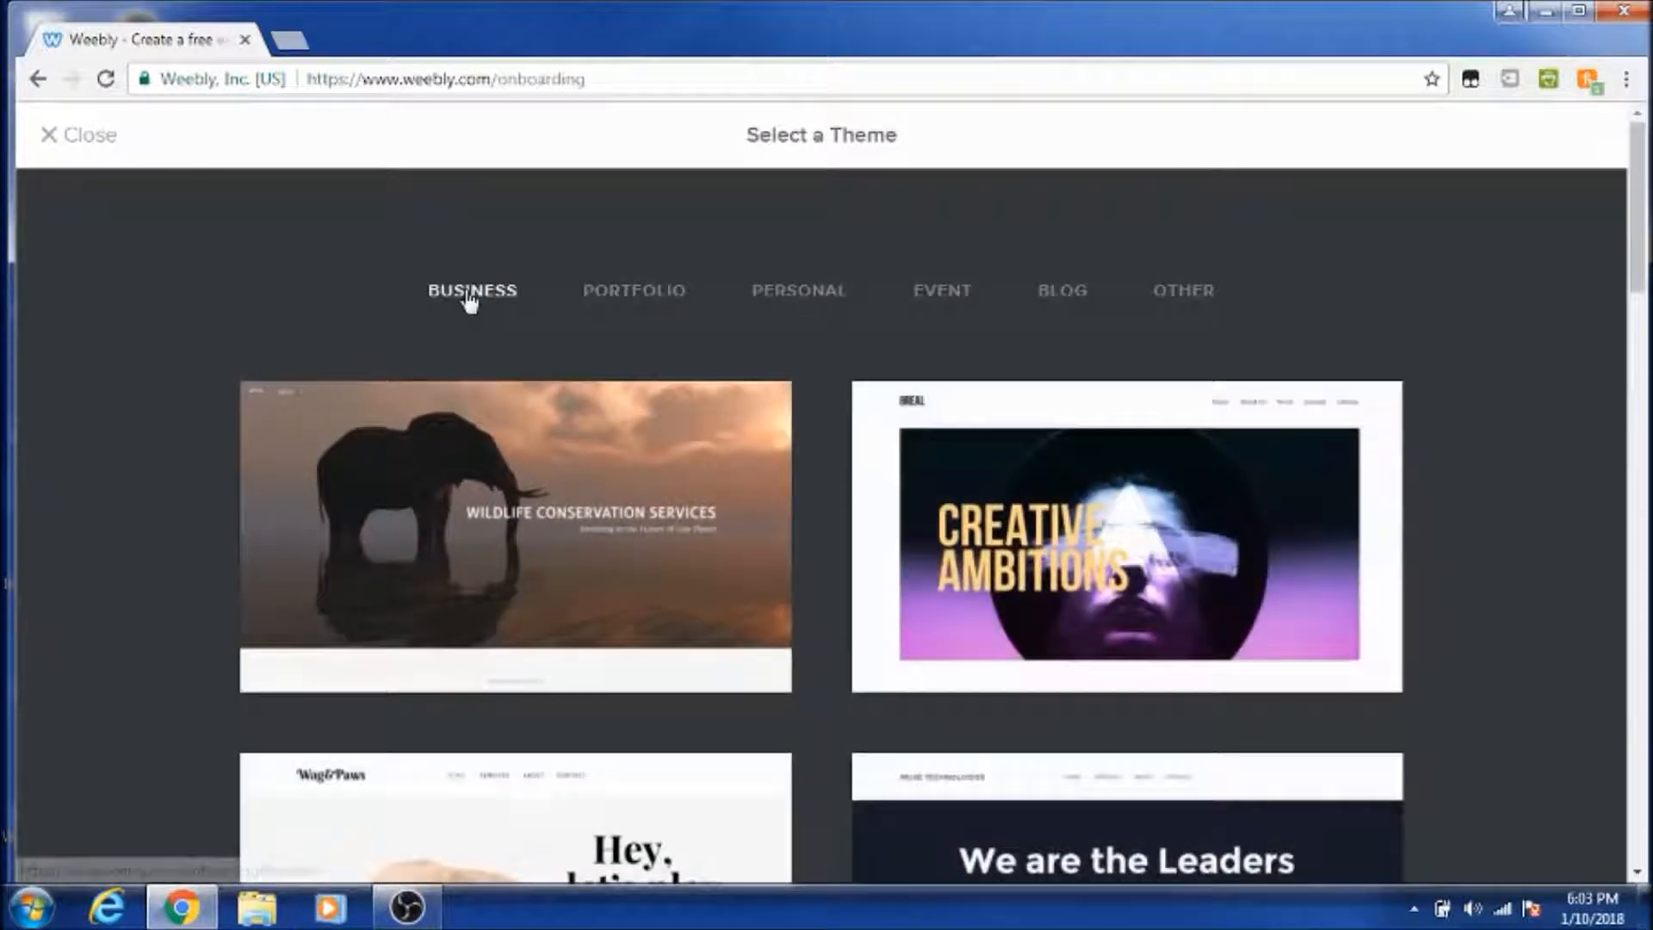
Step: Browse the Portfolio, Personal and Blog theme categories and preview the Blog theme titled "Spellbinding mythical short stories"
{"action": "left_click", "coordinate": [635, 303]}
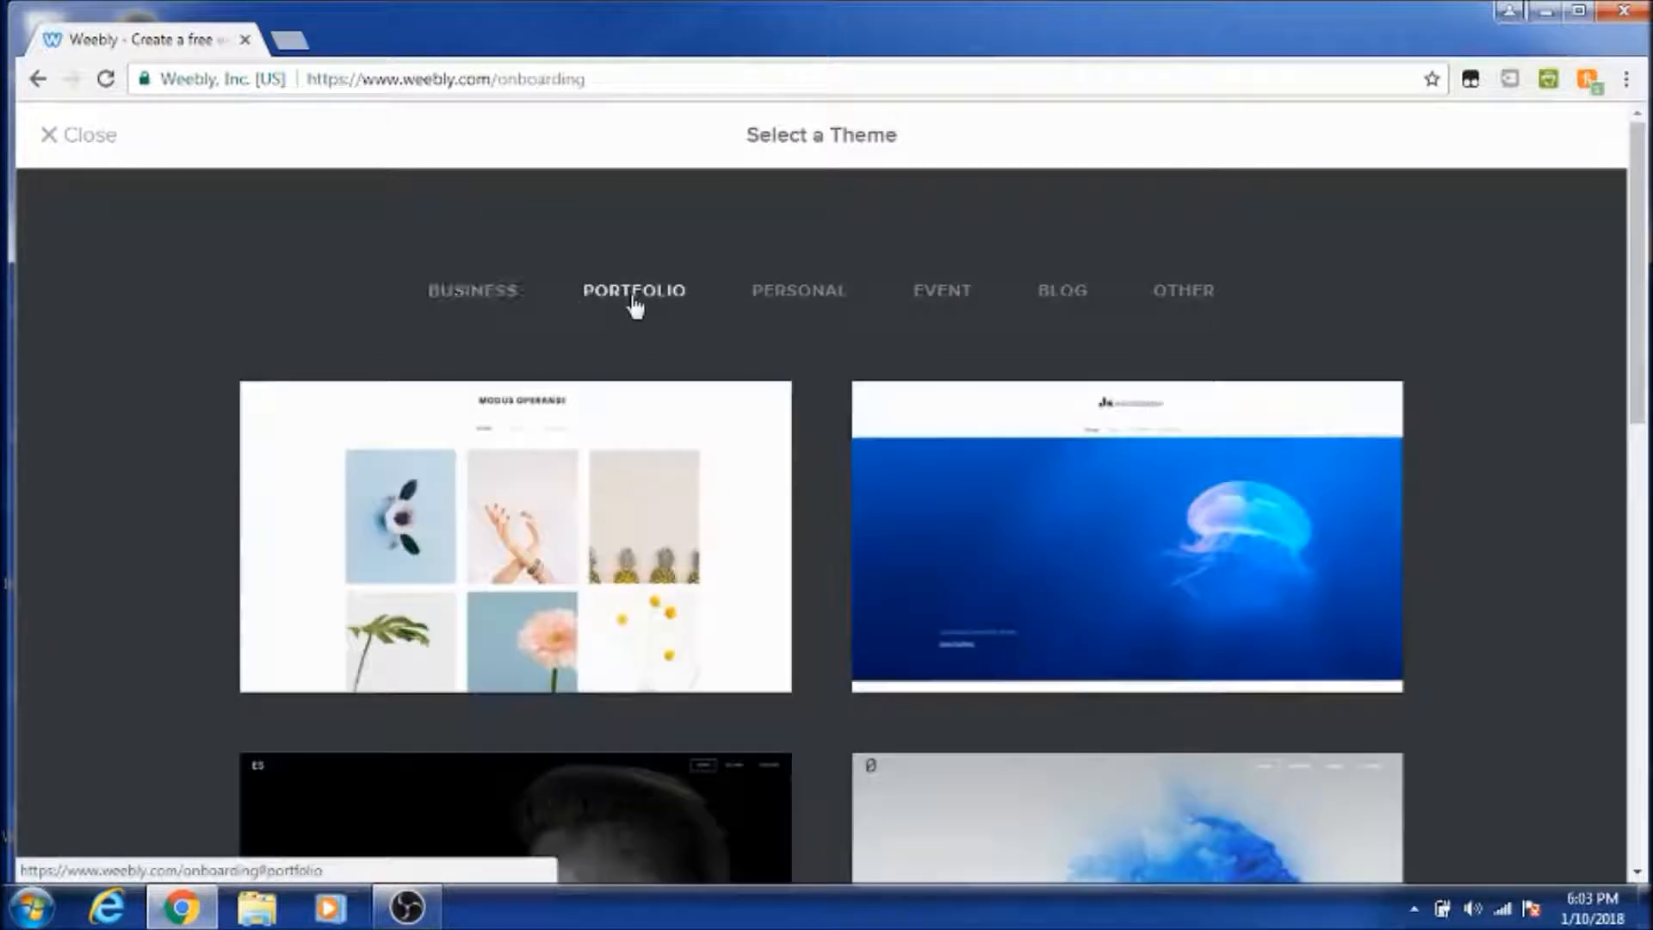
{"action": "left_click", "coordinate": [817, 305]}
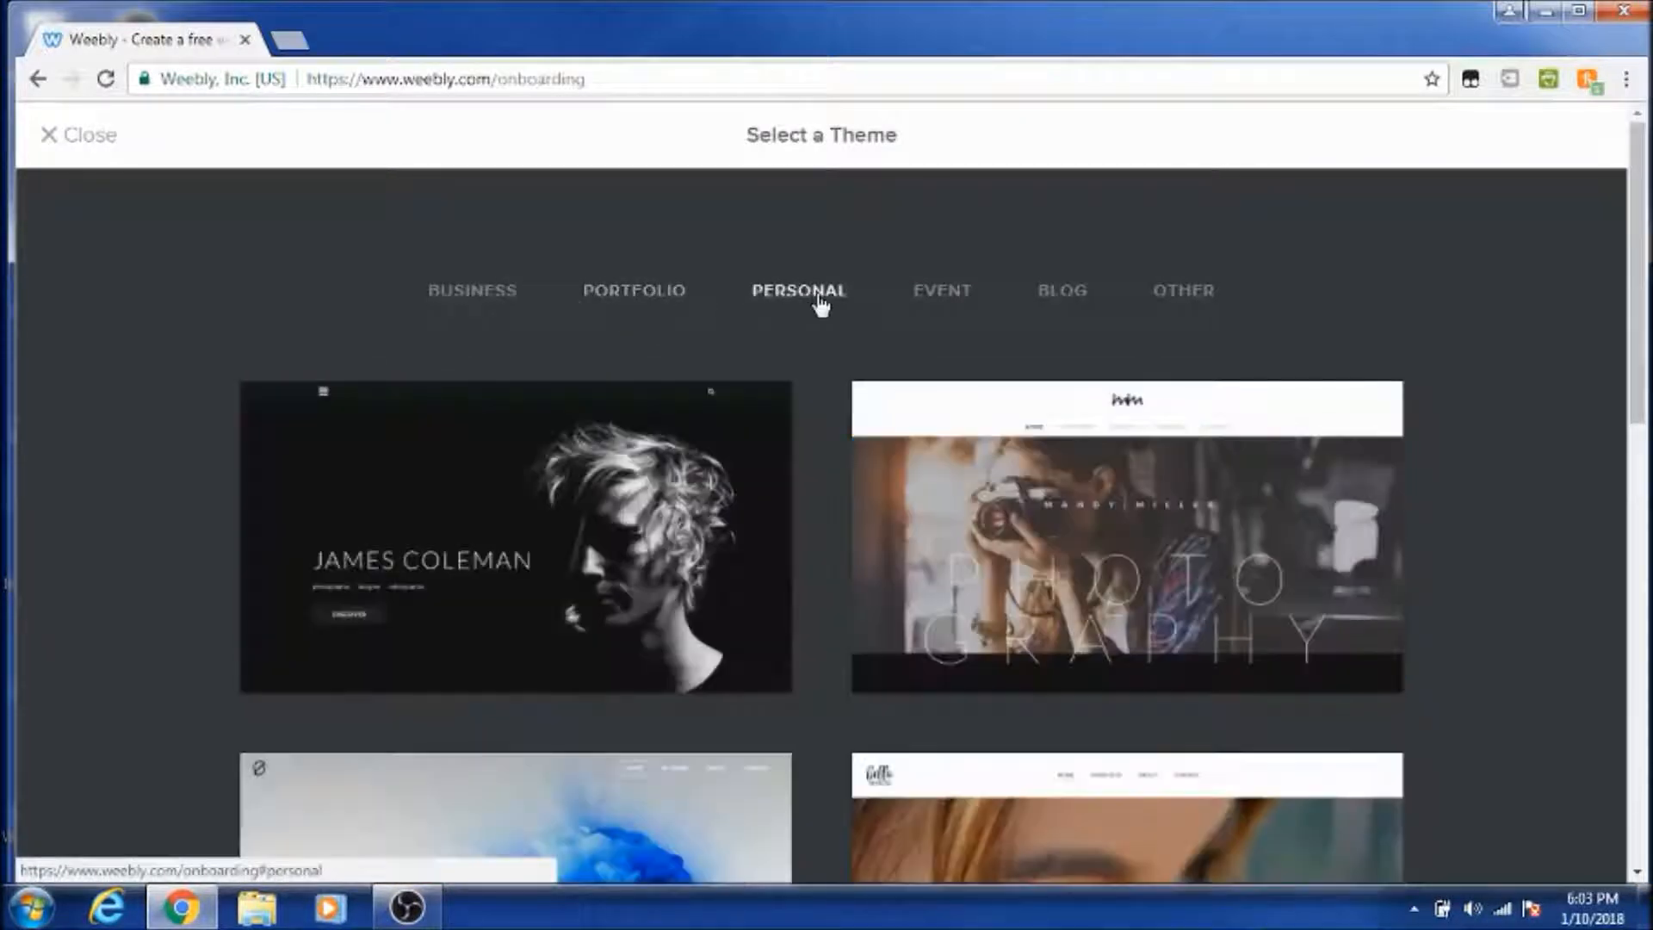
{"action": "left_click", "coordinate": [1065, 293]}
{"action": "scroll", "coordinate": [1585, 601], "scroll_direction": "down", "scroll_amount": 4}
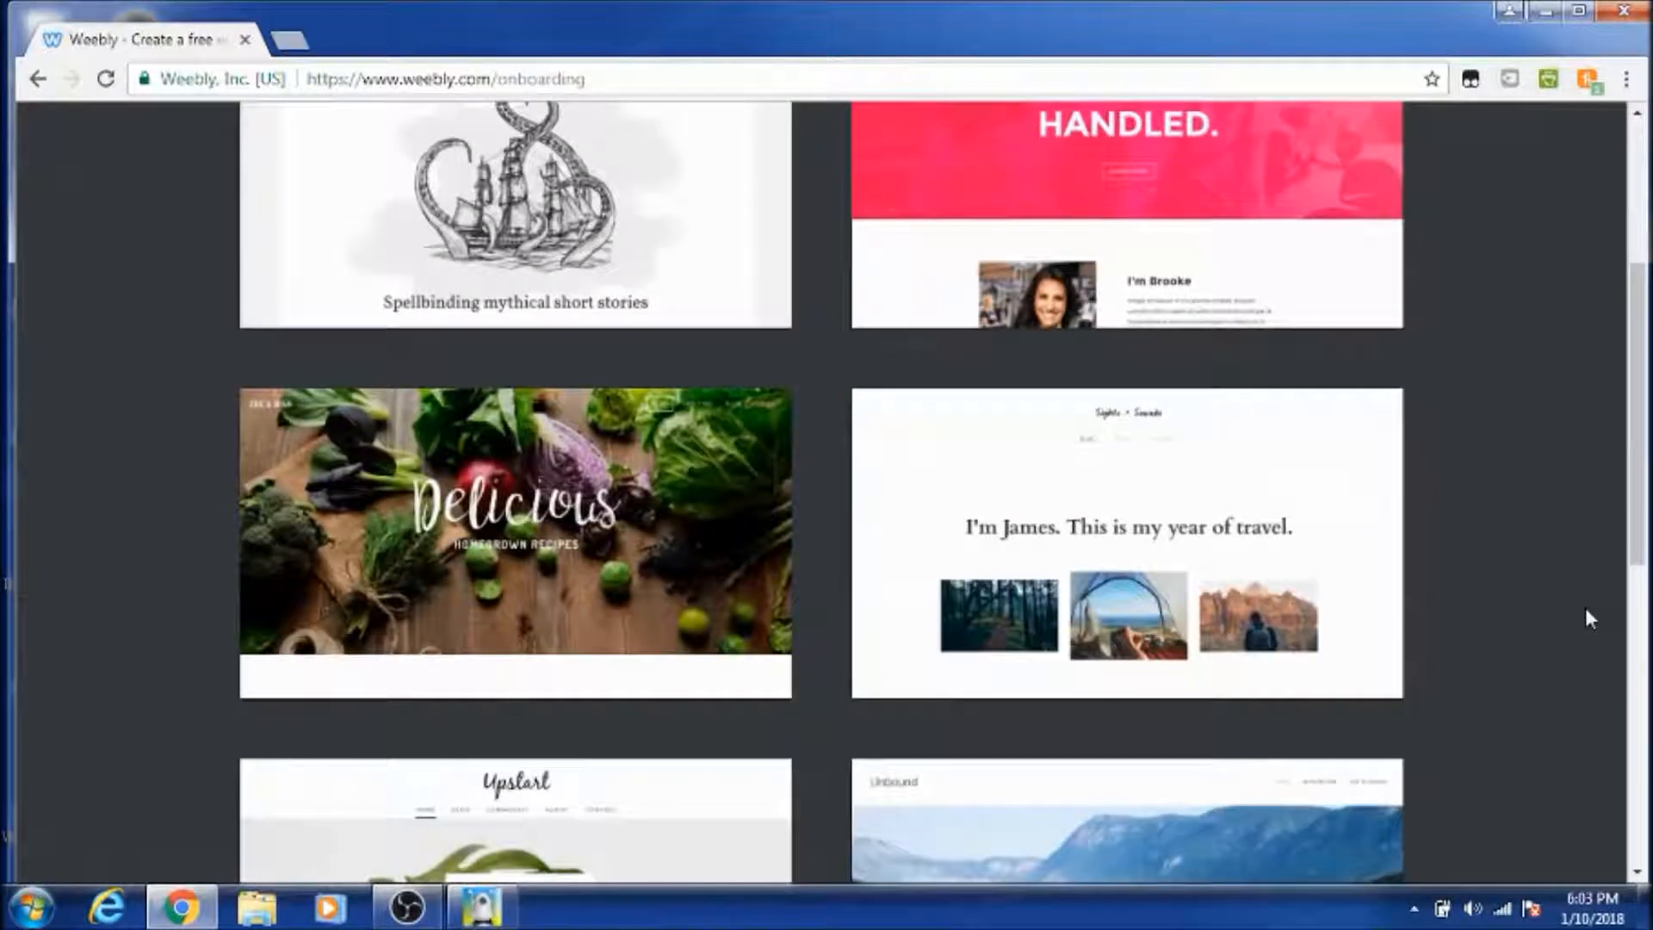
{"action": "scroll", "coordinate": [1563, 616], "scroll_direction": "up", "scroll_amount": 5}
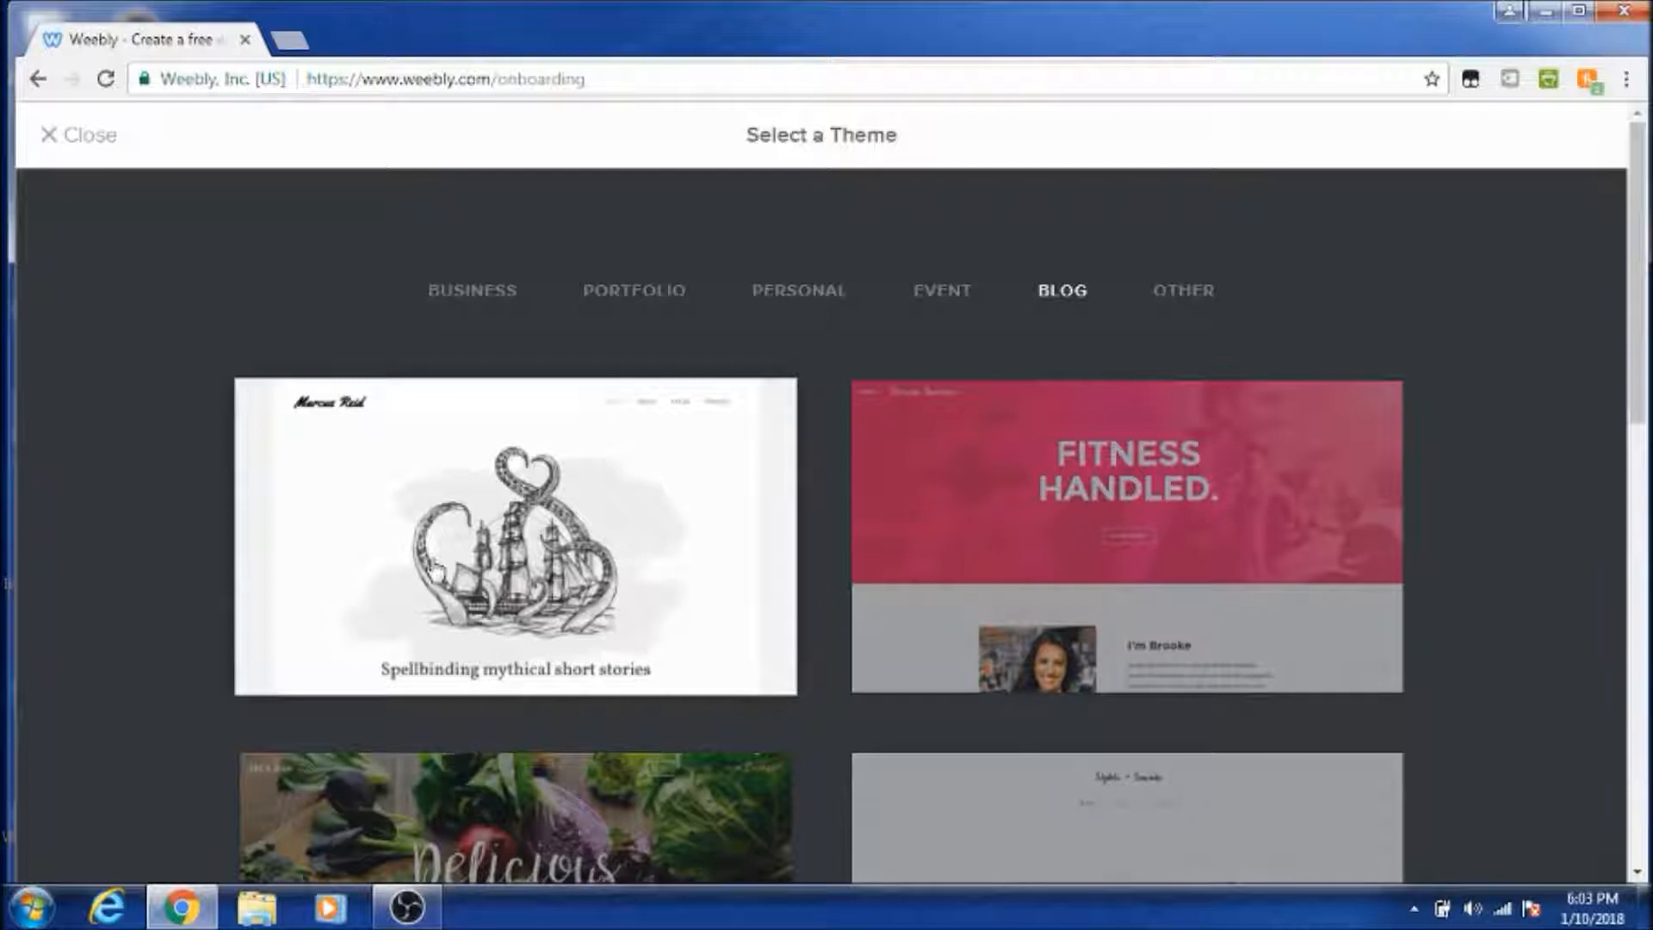
{"action": "left_click", "coordinate": [431, 566]}
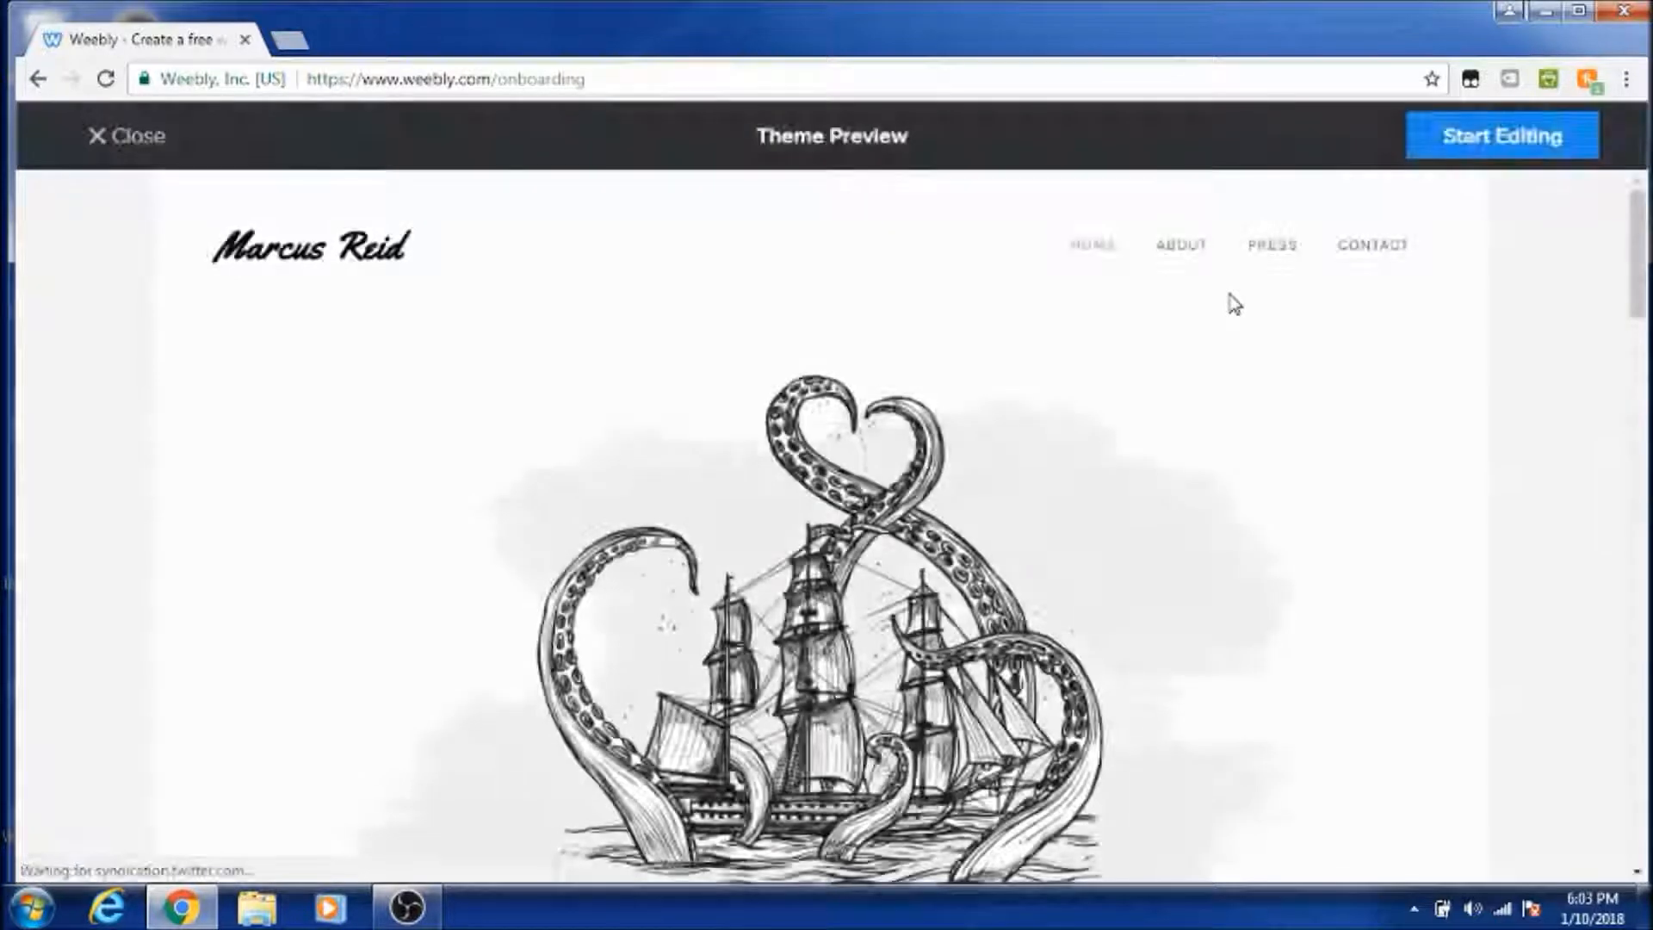
Step: Review the previewed blog theme down to its footer and start editing the site with it
{"action": "scroll", "coordinate": [1243, 598], "scroll_direction": "down", "scroll_amount": 12}
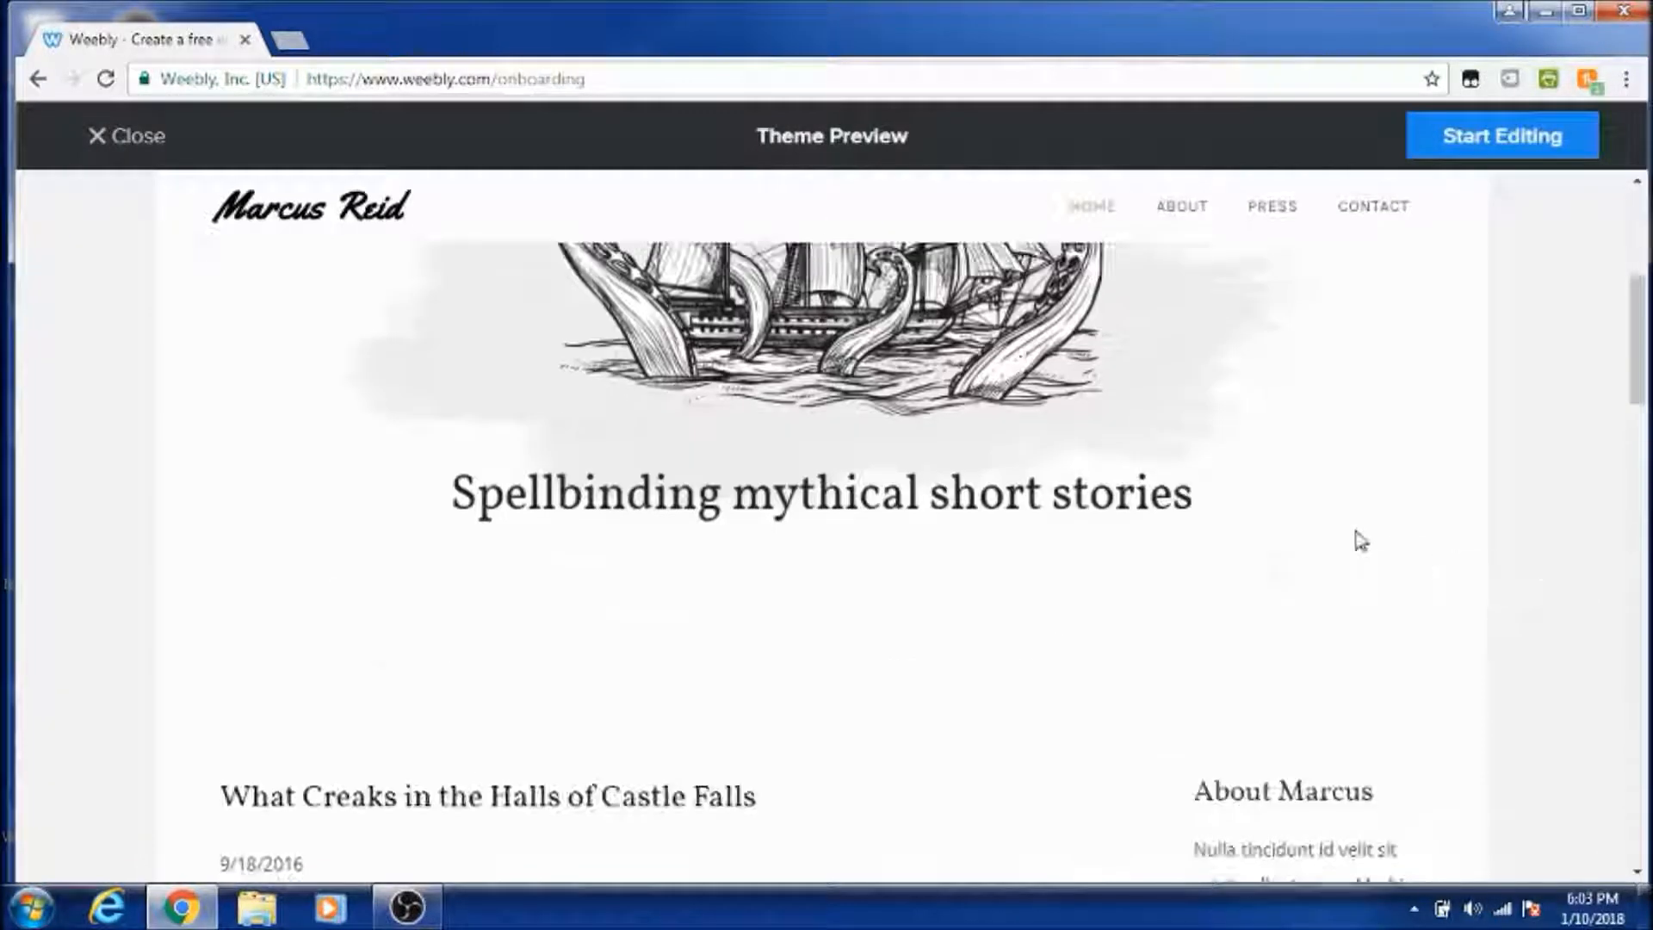
{"action": "scroll", "coordinate": [1357, 530], "scroll_direction": "down", "scroll_amount": 12}
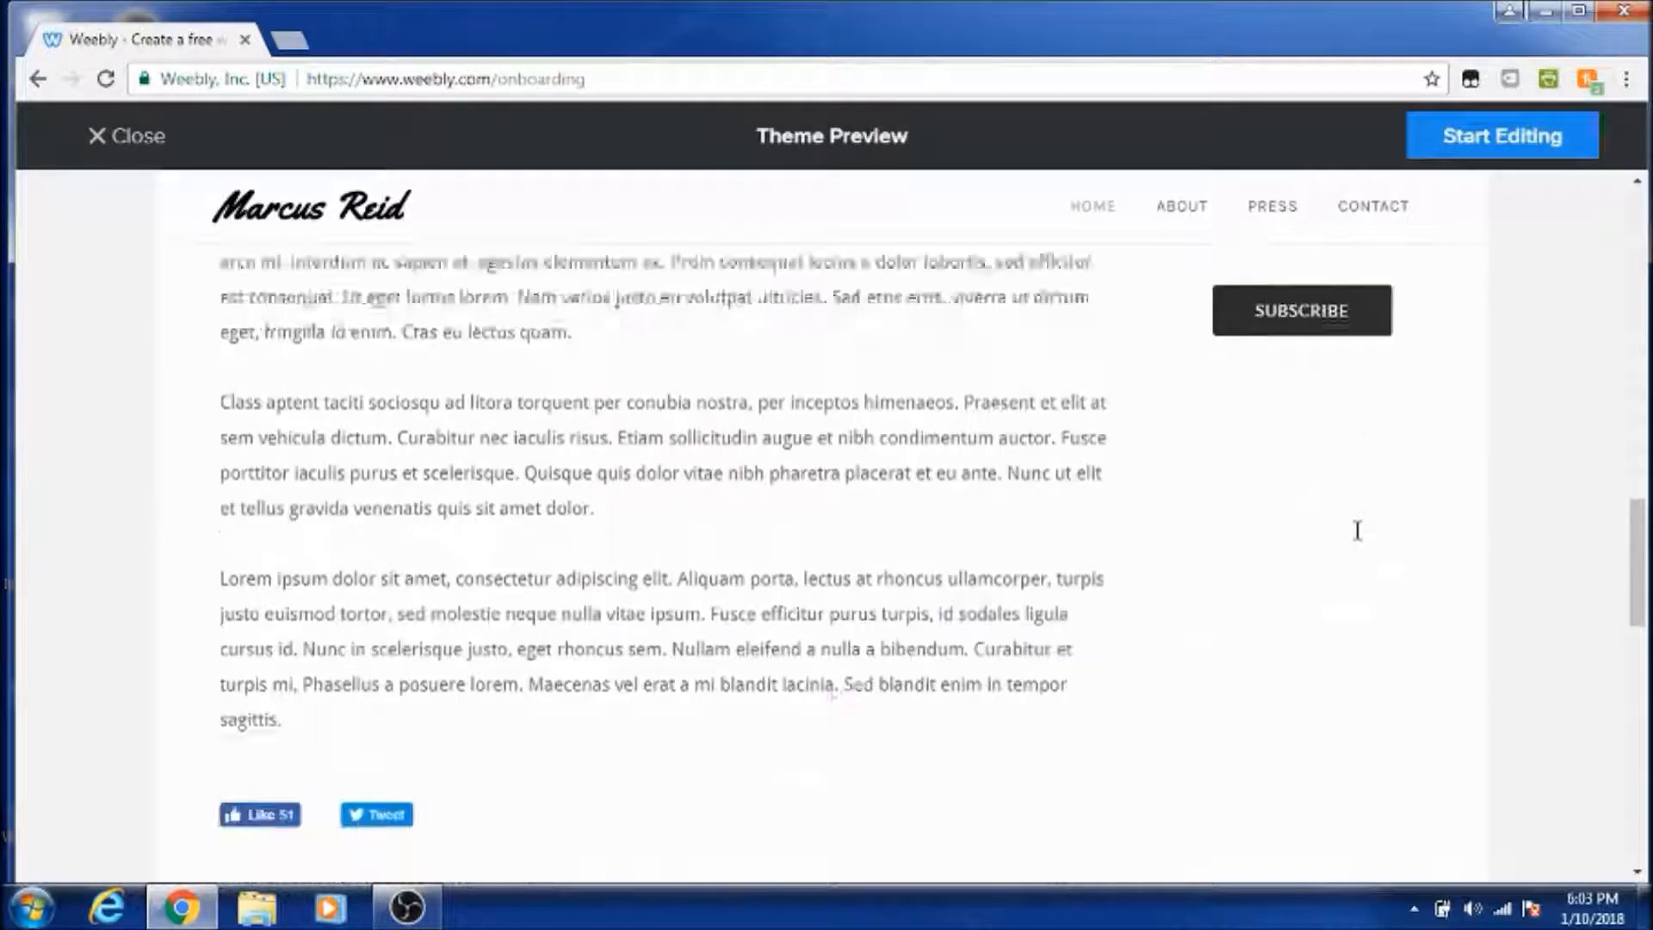
{"action": "scroll", "coordinate": [1361, 542], "scroll_direction": "down", "scroll_amount": 3}
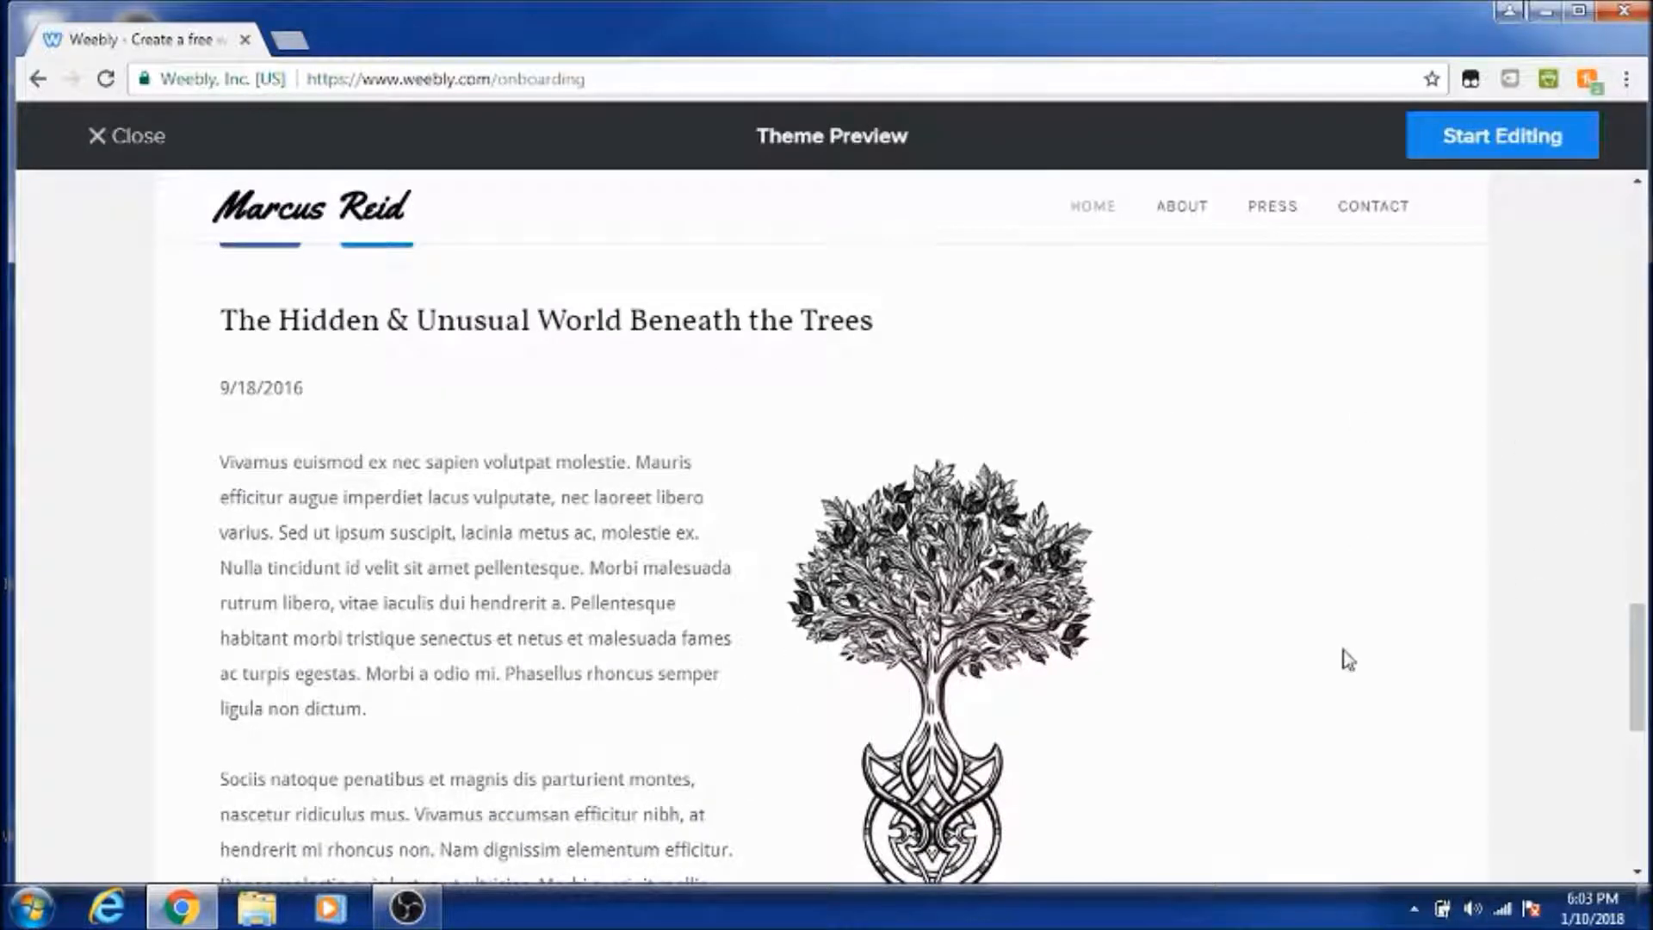
{"action": "scroll", "coordinate": [1349, 660], "scroll_direction": "down", "scroll_amount": 12}
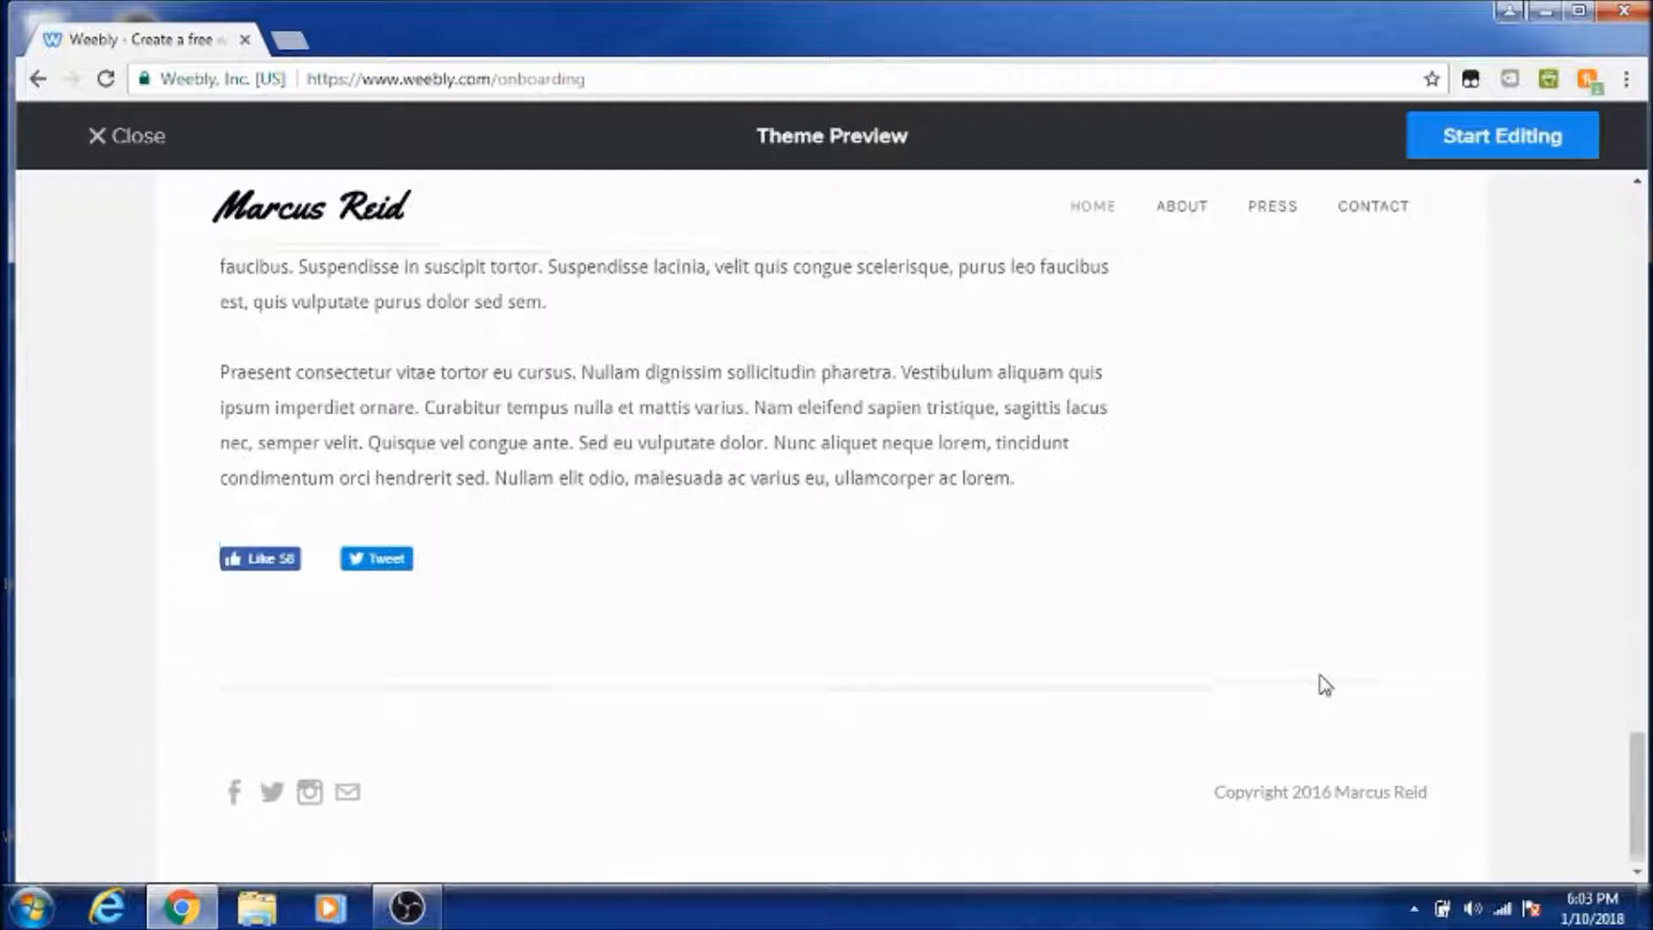
{"action": "scroll", "coordinate": [1324, 685], "scroll_direction": "up", "scroll_amount": 20}
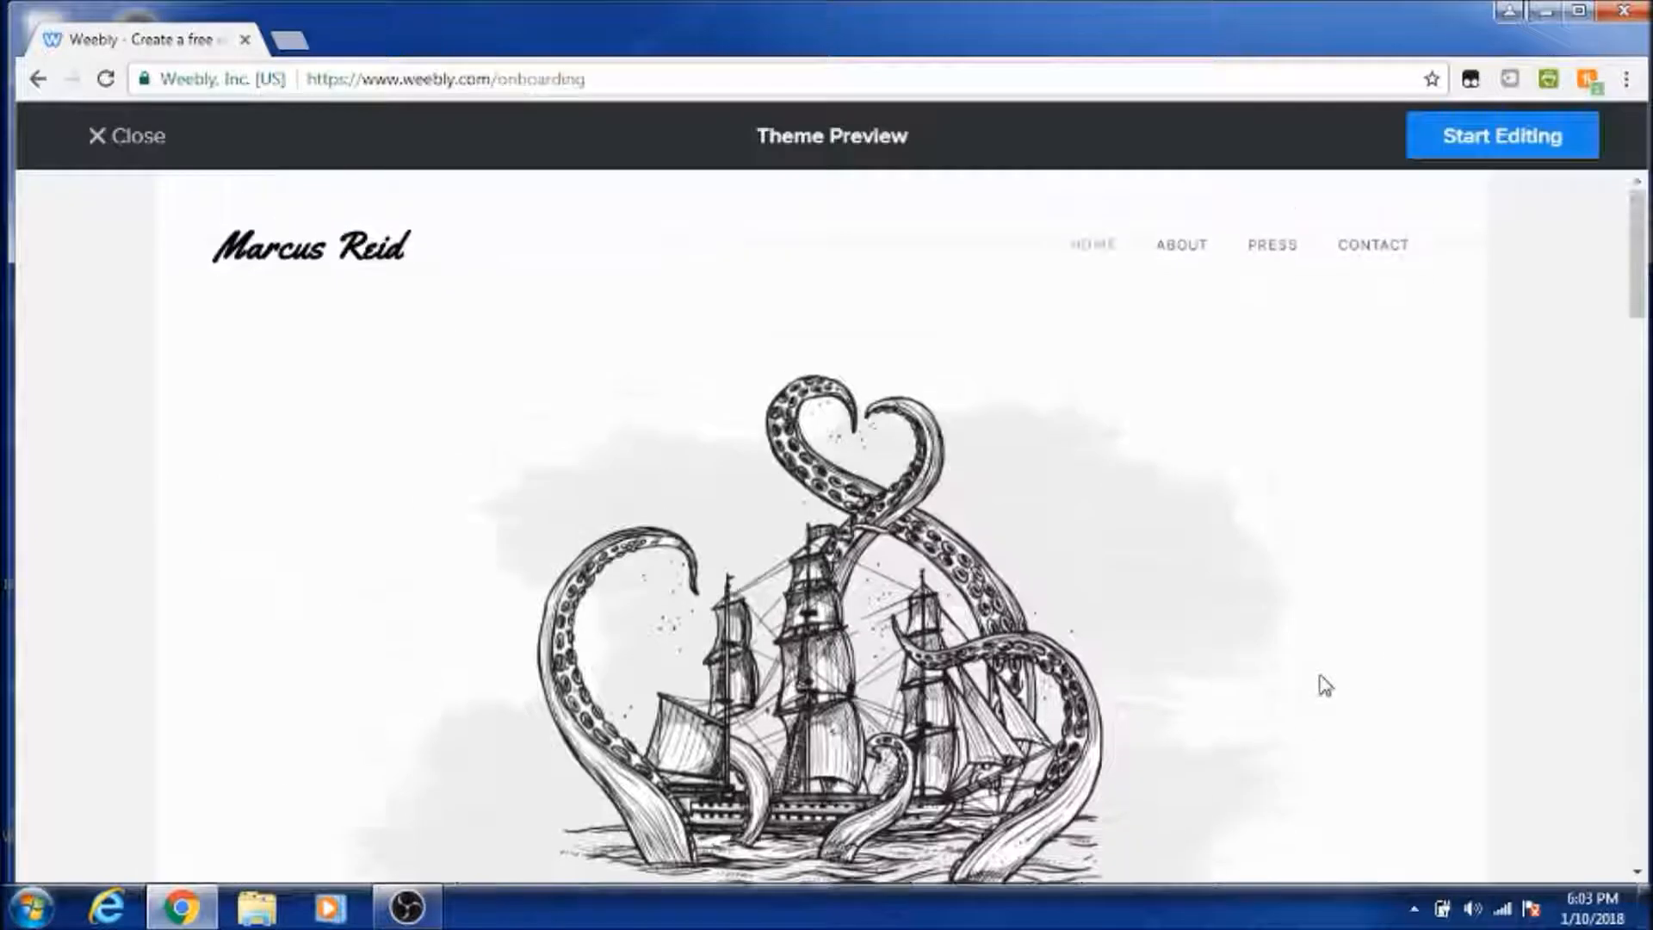
{"action": "left_click", "coordinate": [1493, 138]}
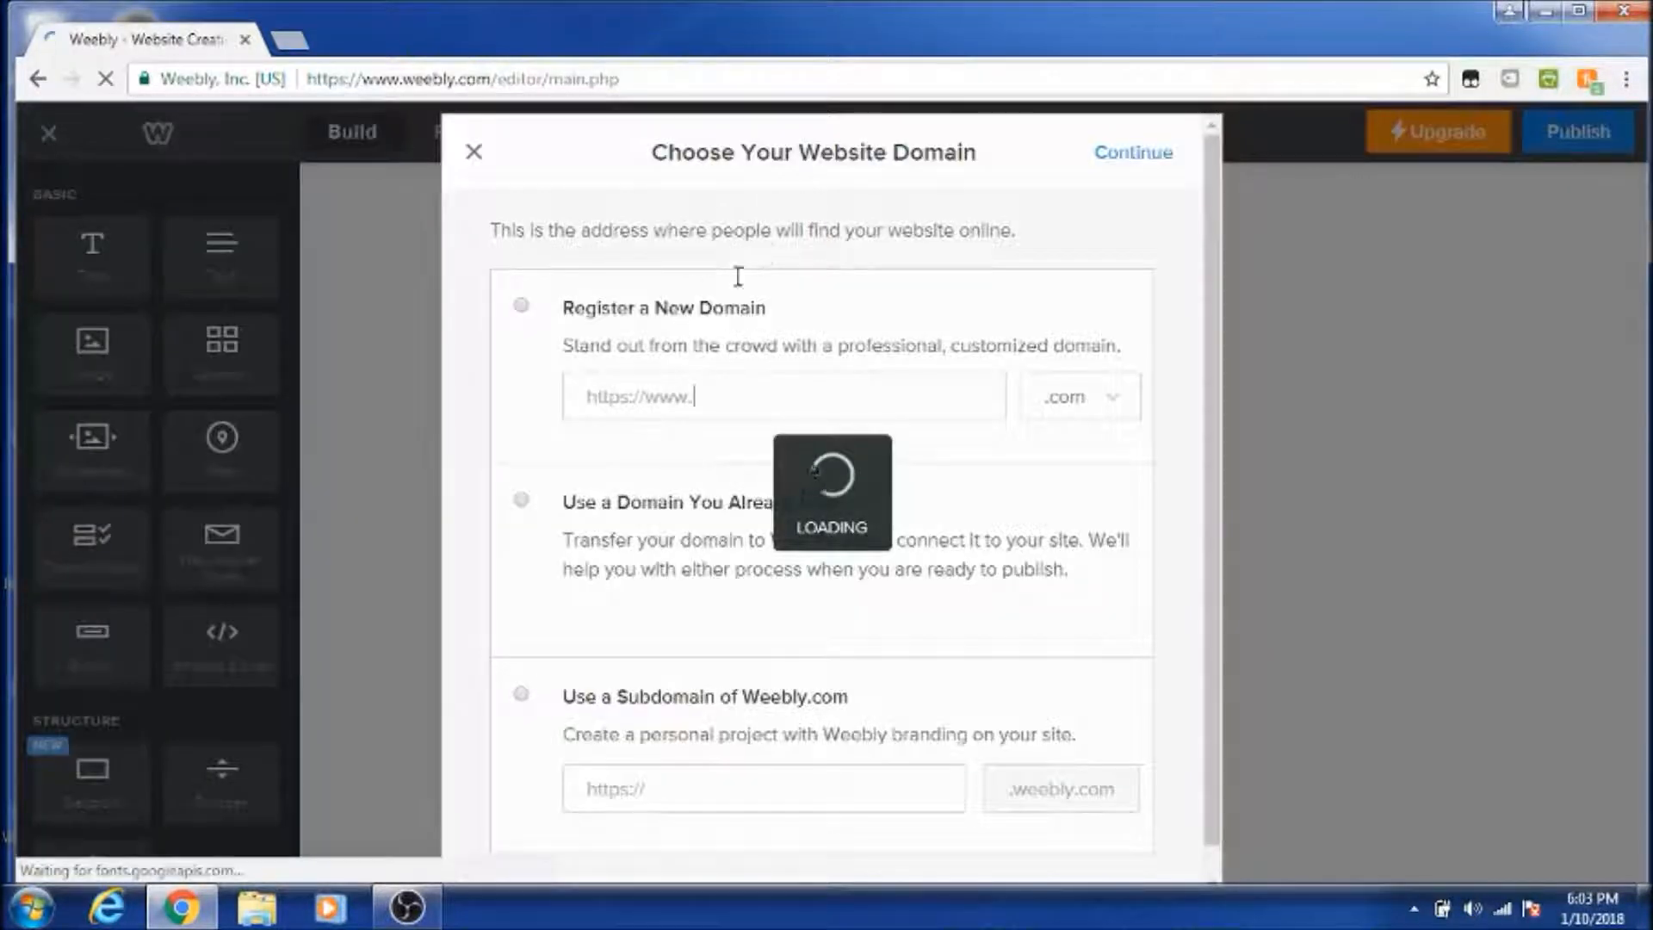
Step: Set the website address to the Weebly.com subdomain "startingablognow" and continue to the editor
{"action": "left_click", "coordinate": [767, 402]}
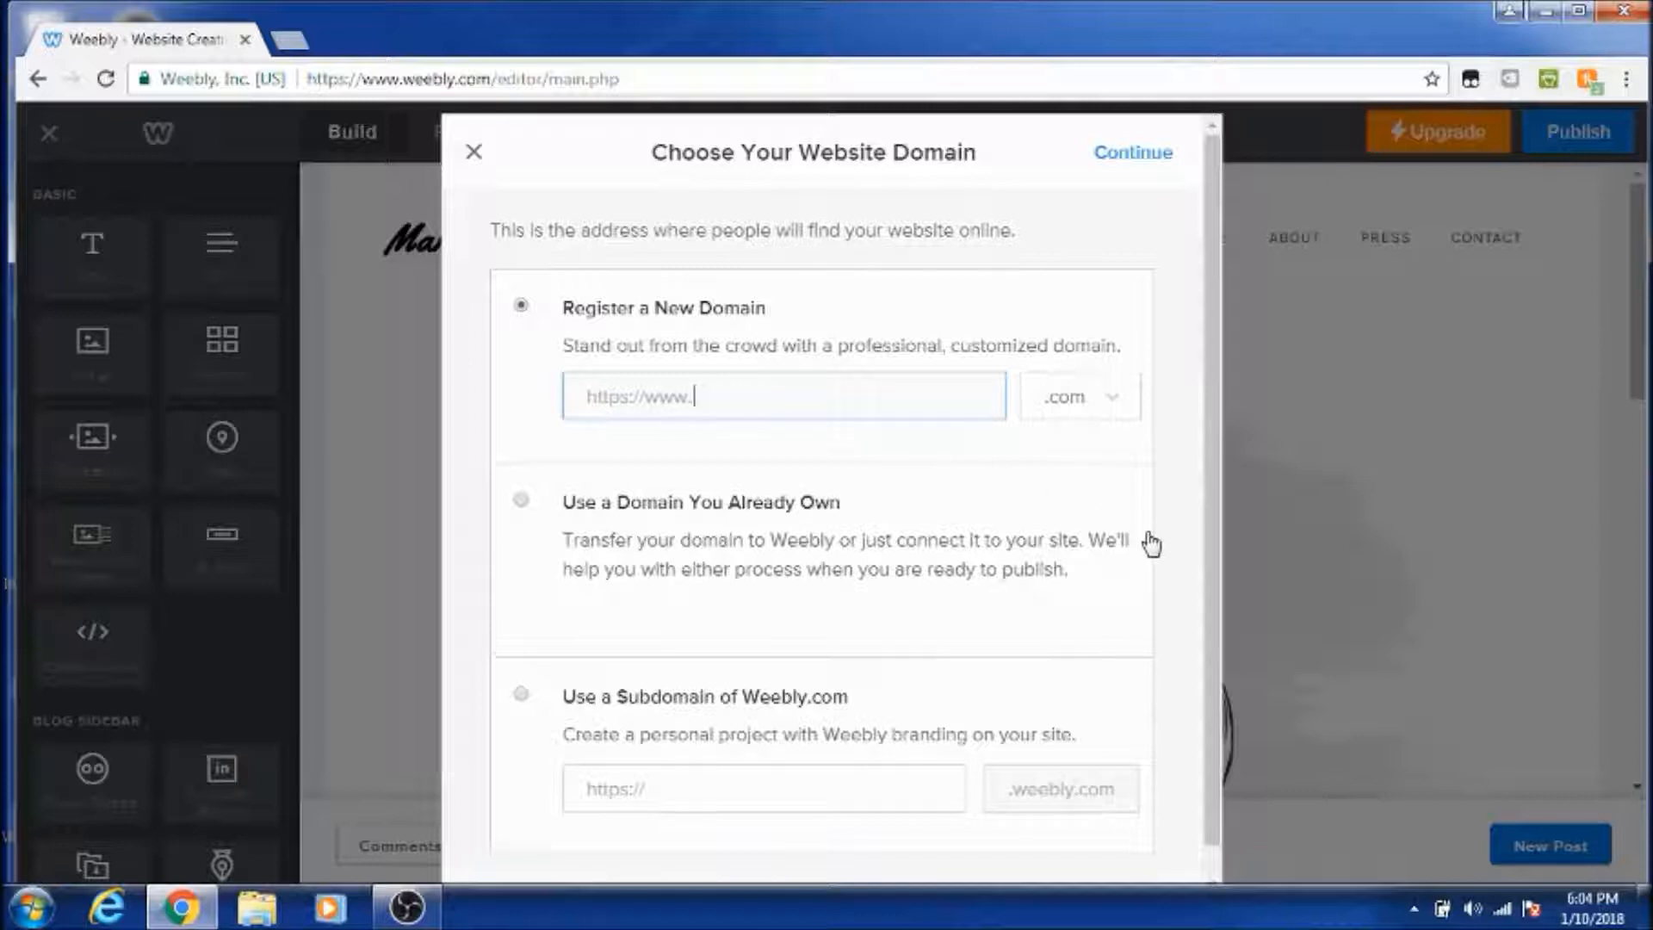
{"action": "scroll", "coordinate": [1151, 544], "scroll_direction": "down", "scroll_amount": 1}
{"action": "scroll", "coordinate": [1150, 542], "scroll_direction": "up", "scroll_amount": 1}
{"action": "scroll", "coordinate": [1119, 547], "scroll_direction": "down", "scroll_amount": 1}
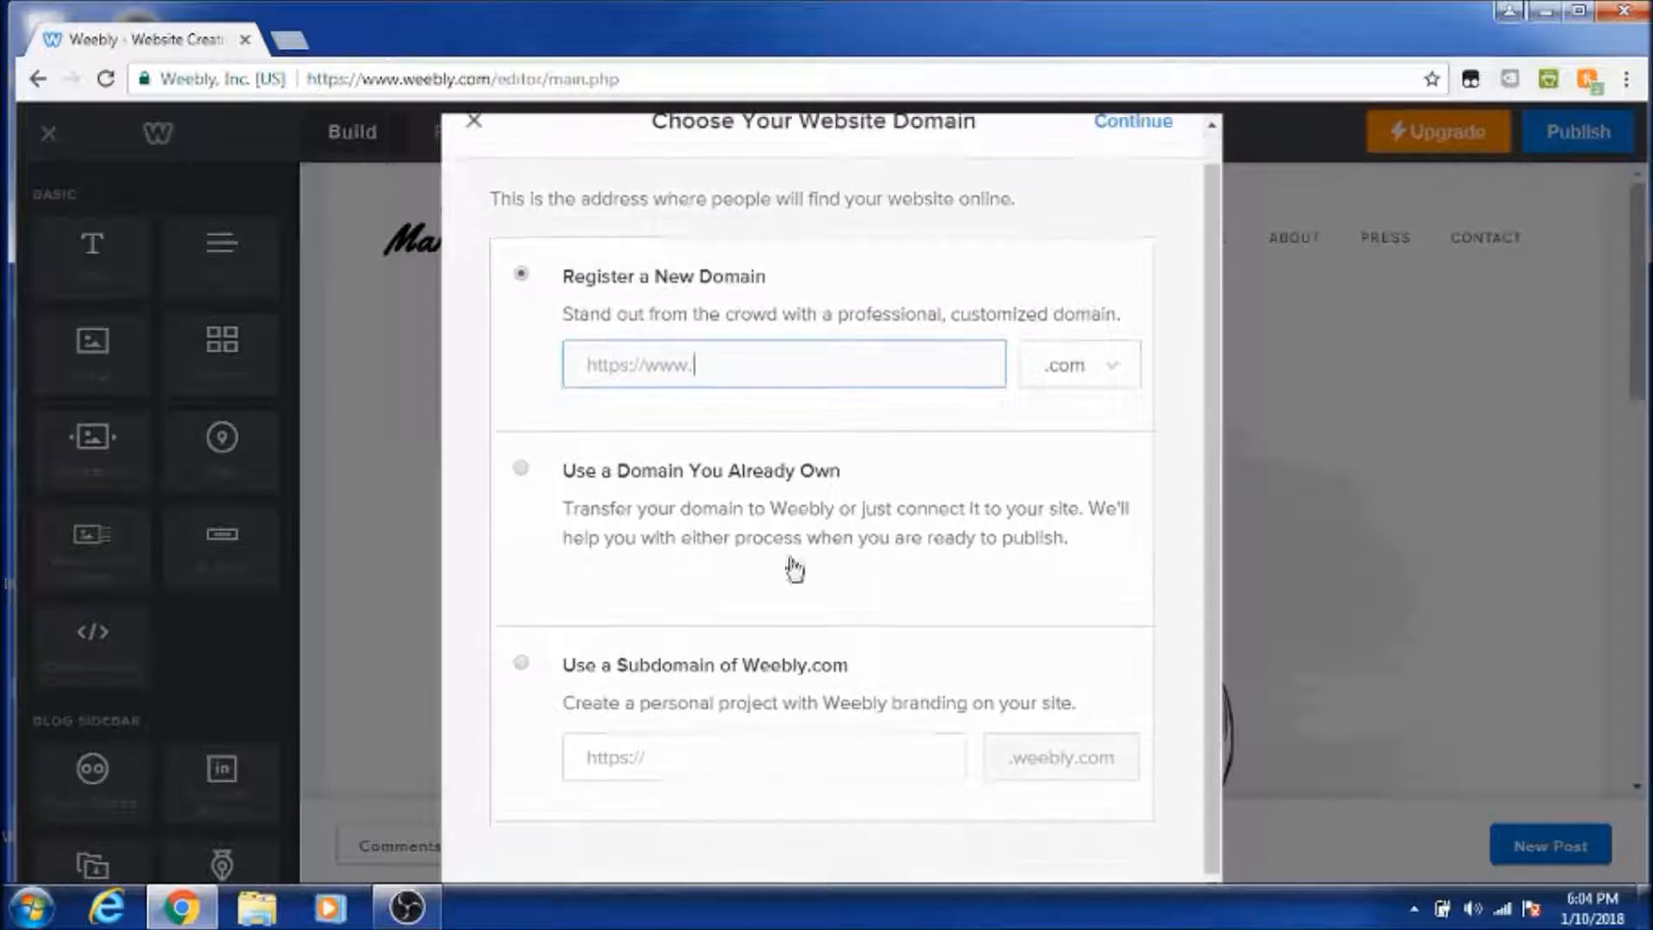
{"action": "left_click", "coordinate": [519, 663]}
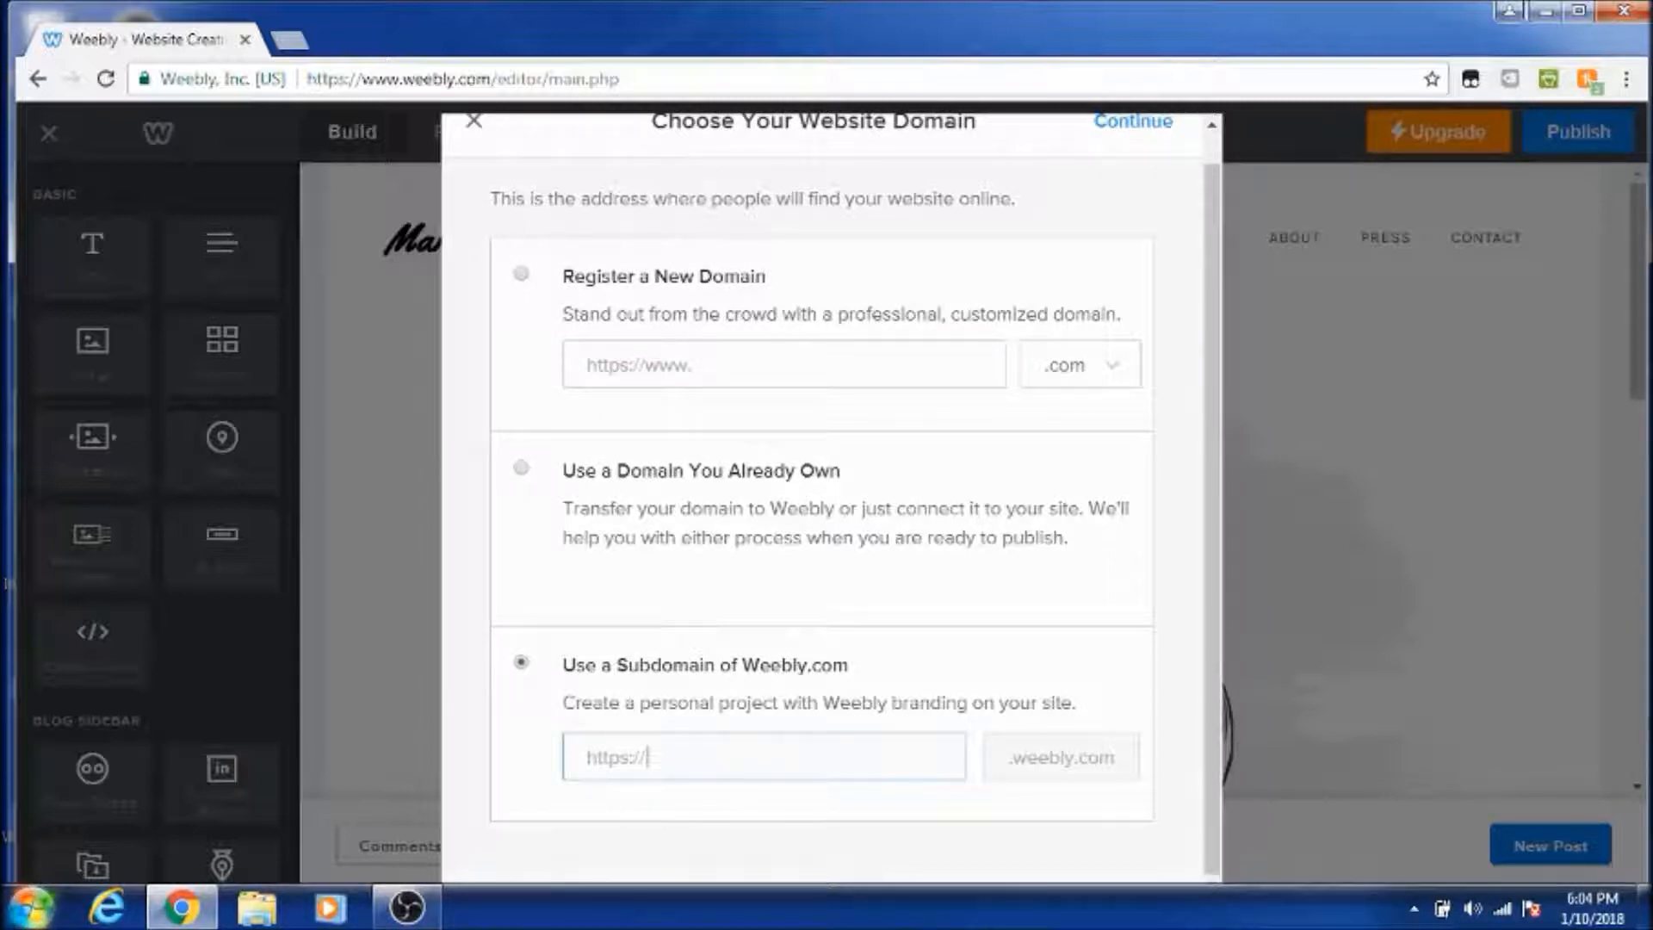
{"action": "type", "text": "startingablog"}
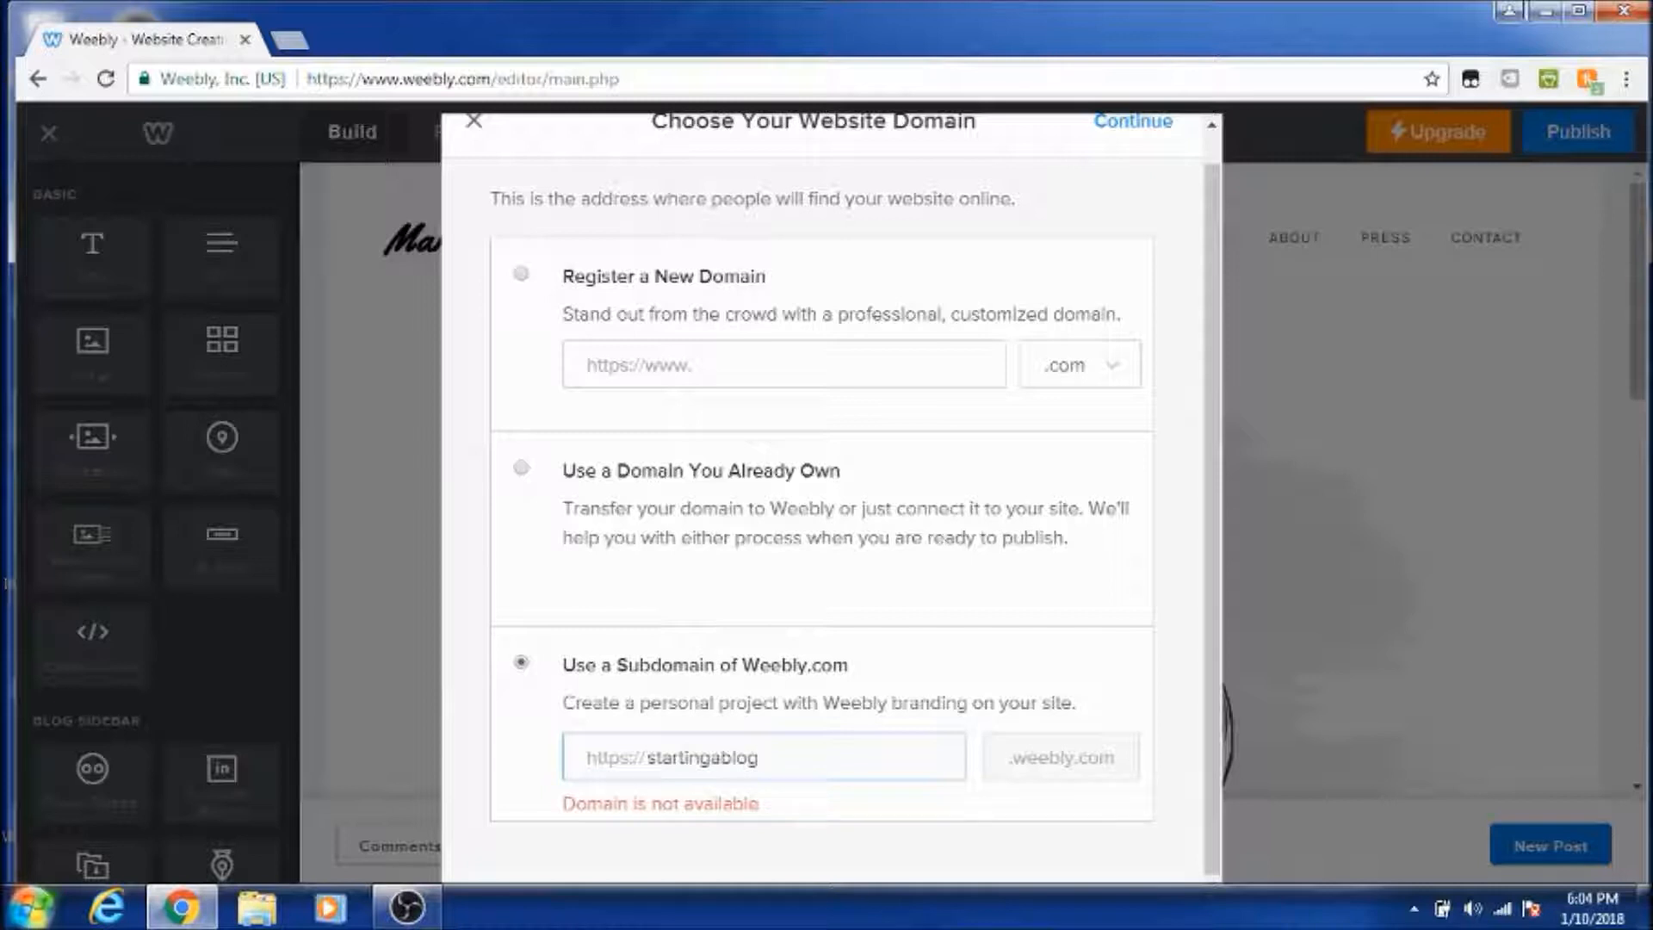
{"action": "type", "text": "now"}
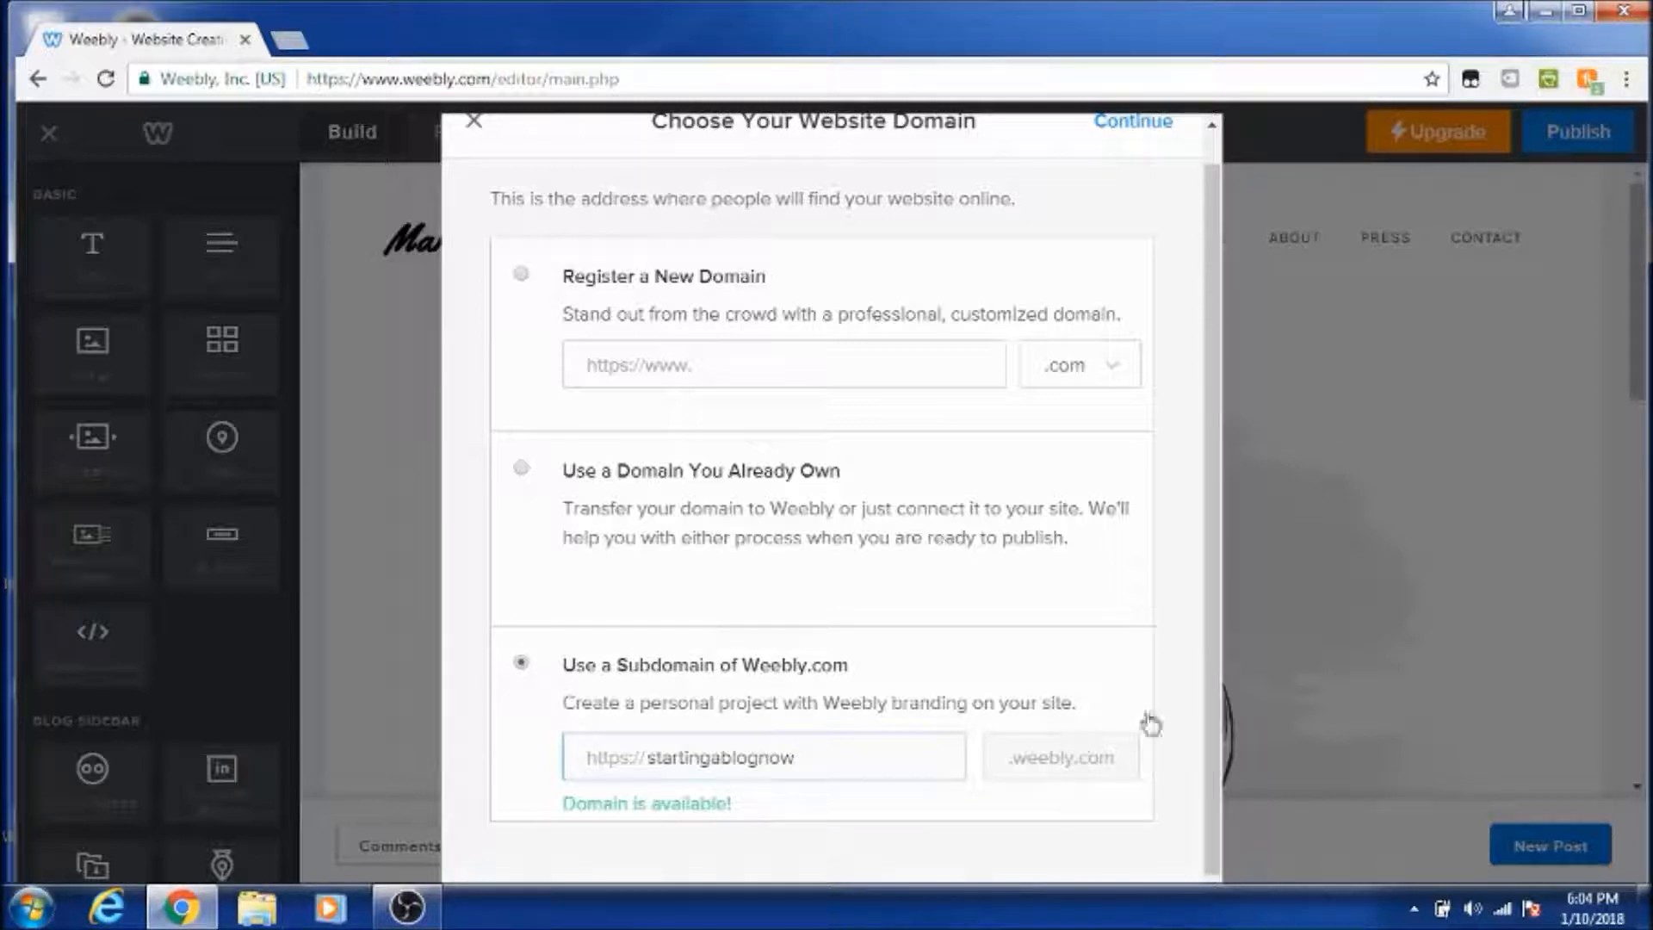
{"action": "left_click", "coordinate": [1154, 136]}
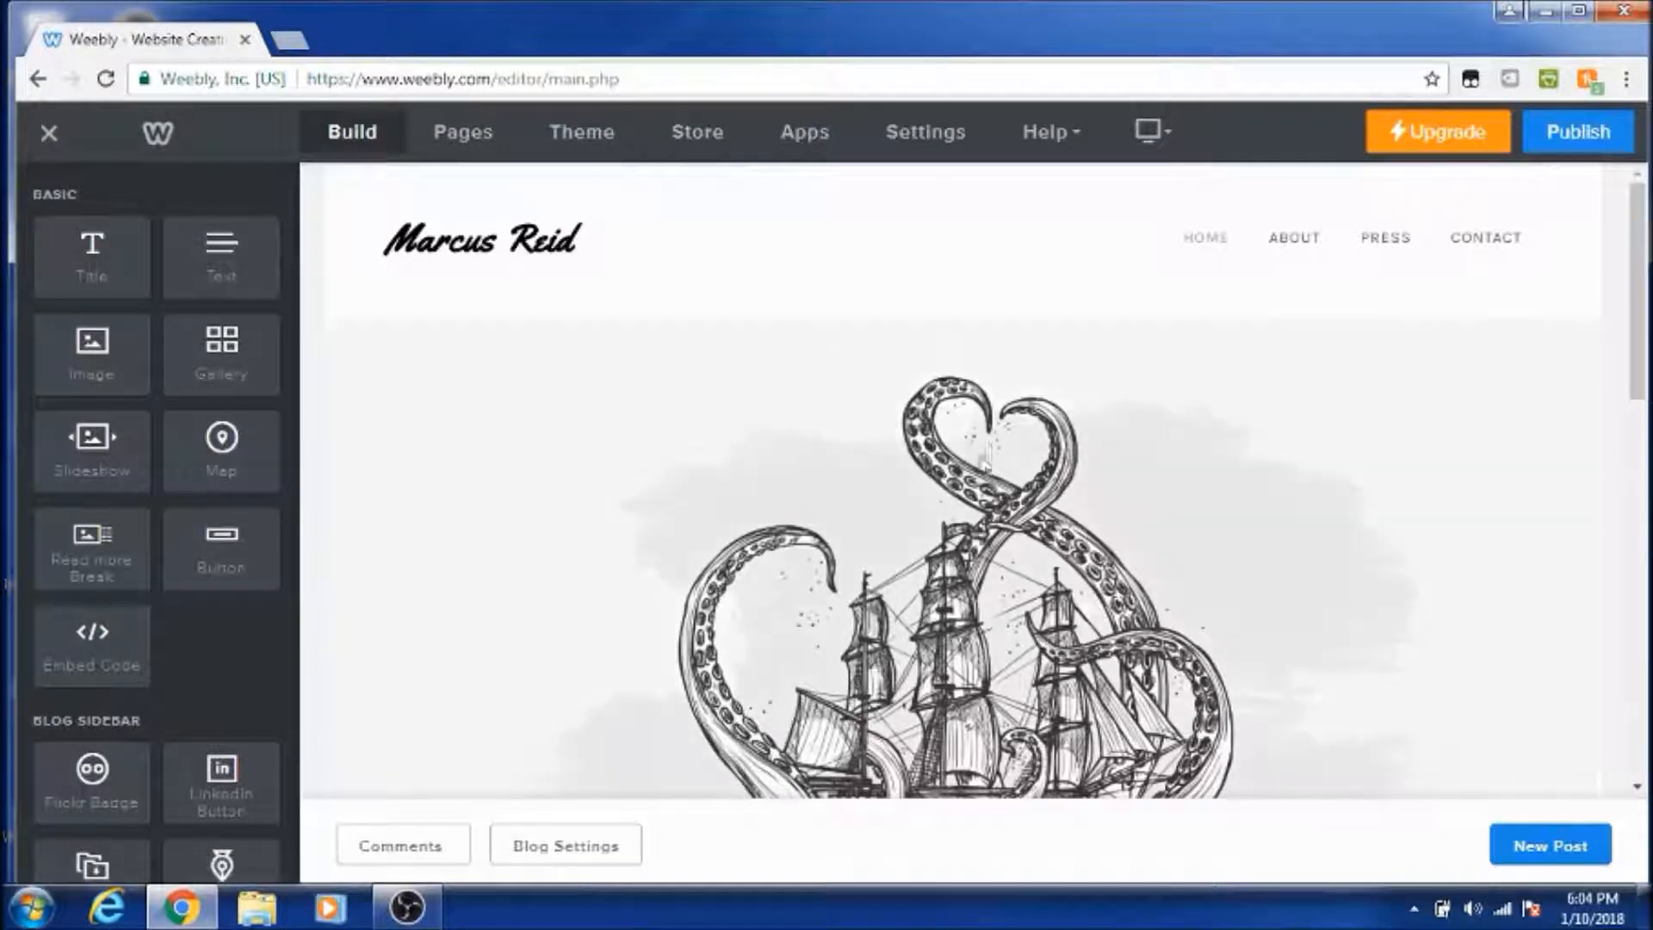
Step: Examine the home page layout and the available Basic, Blog Sidebar, Structure and Media building elements
{"action": "scroll", "coordinate": [730, 570], "scroll_direction": "down", "scroll_amount": 2}
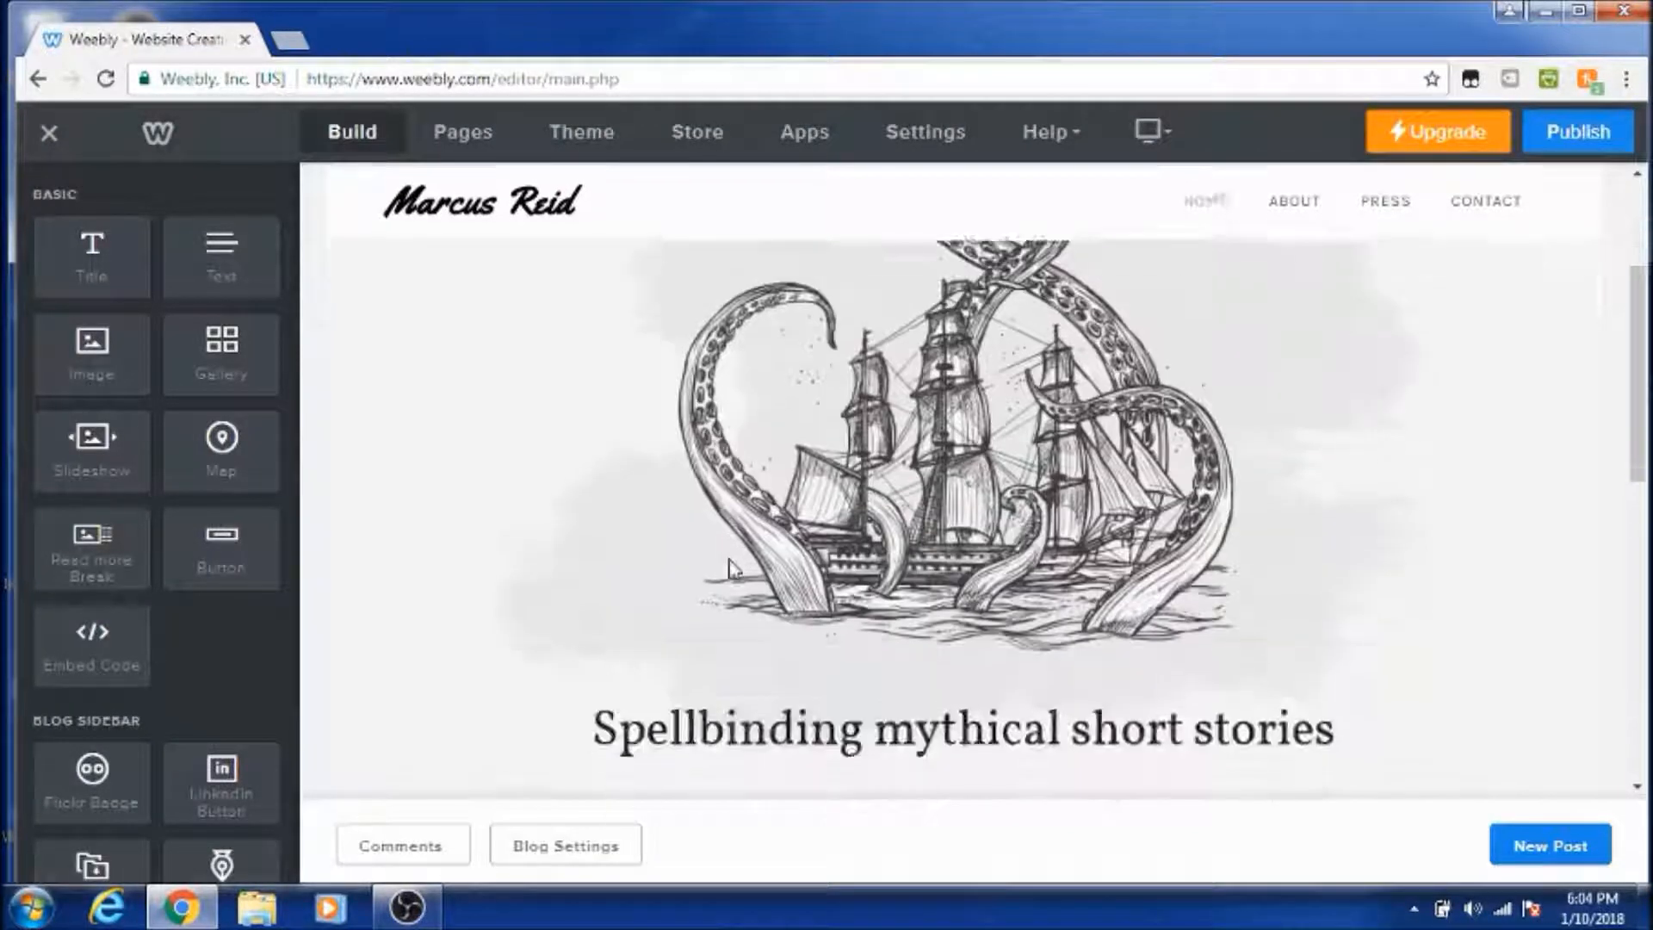
{"action": "scroll", "coordinate": [730, 570], "scroll_direction": "up", "scroll_amount": 2}
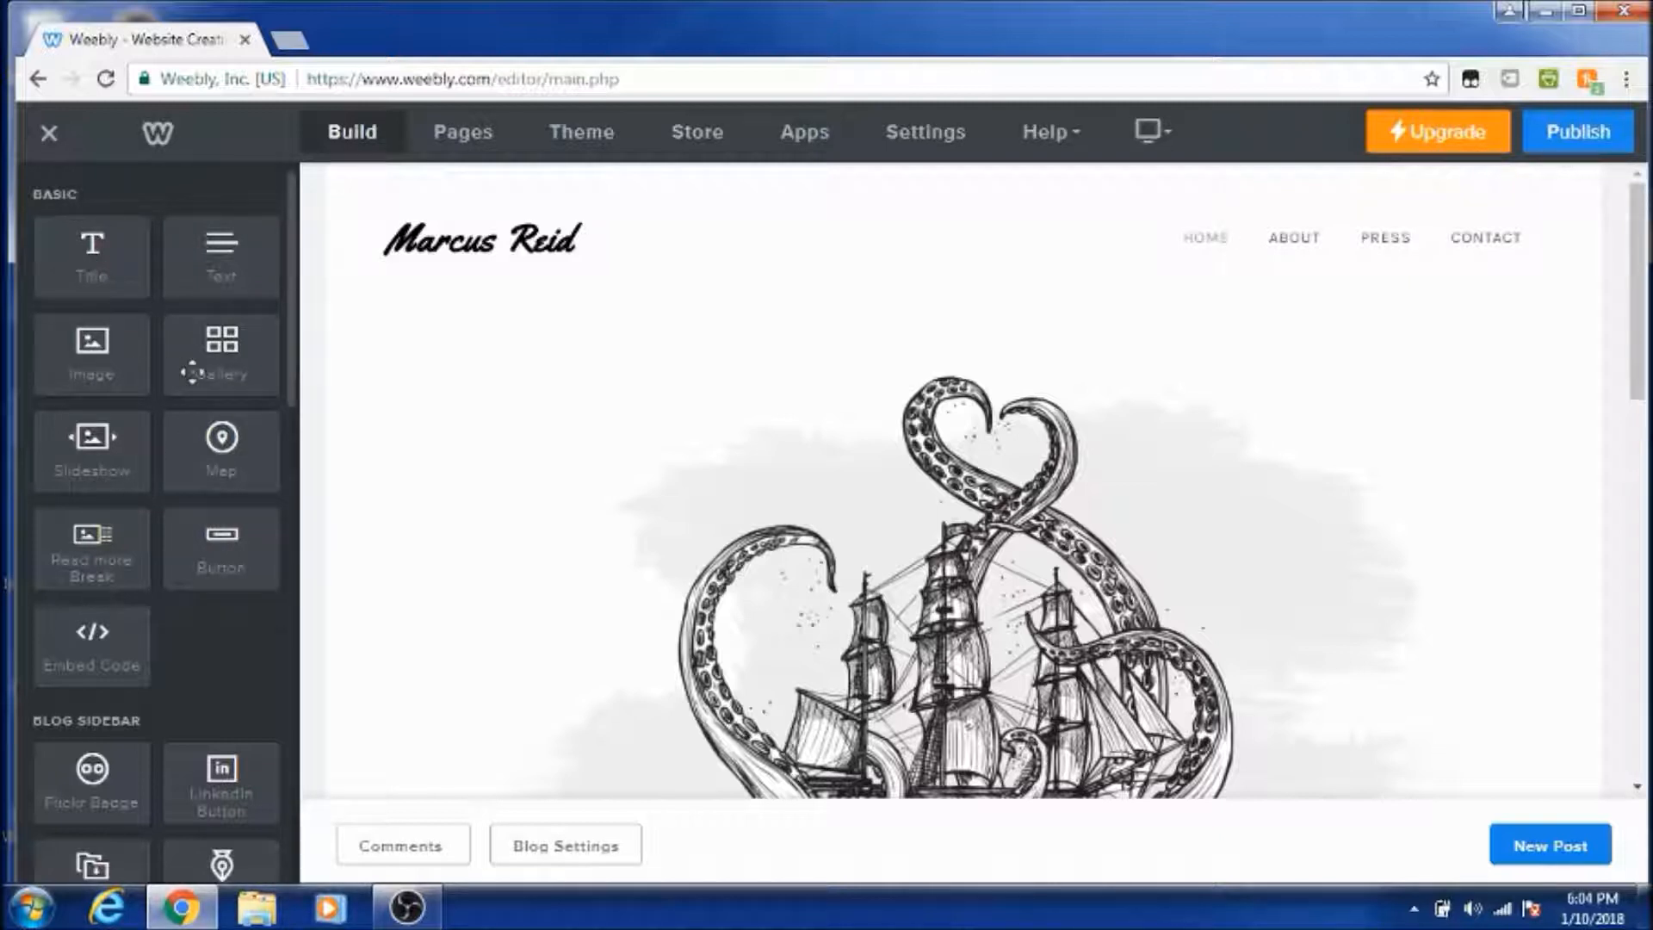
{"action": "scroll", "coordinate": [205, 514], "scroll_direction": "down", "scroll_amount": 2}
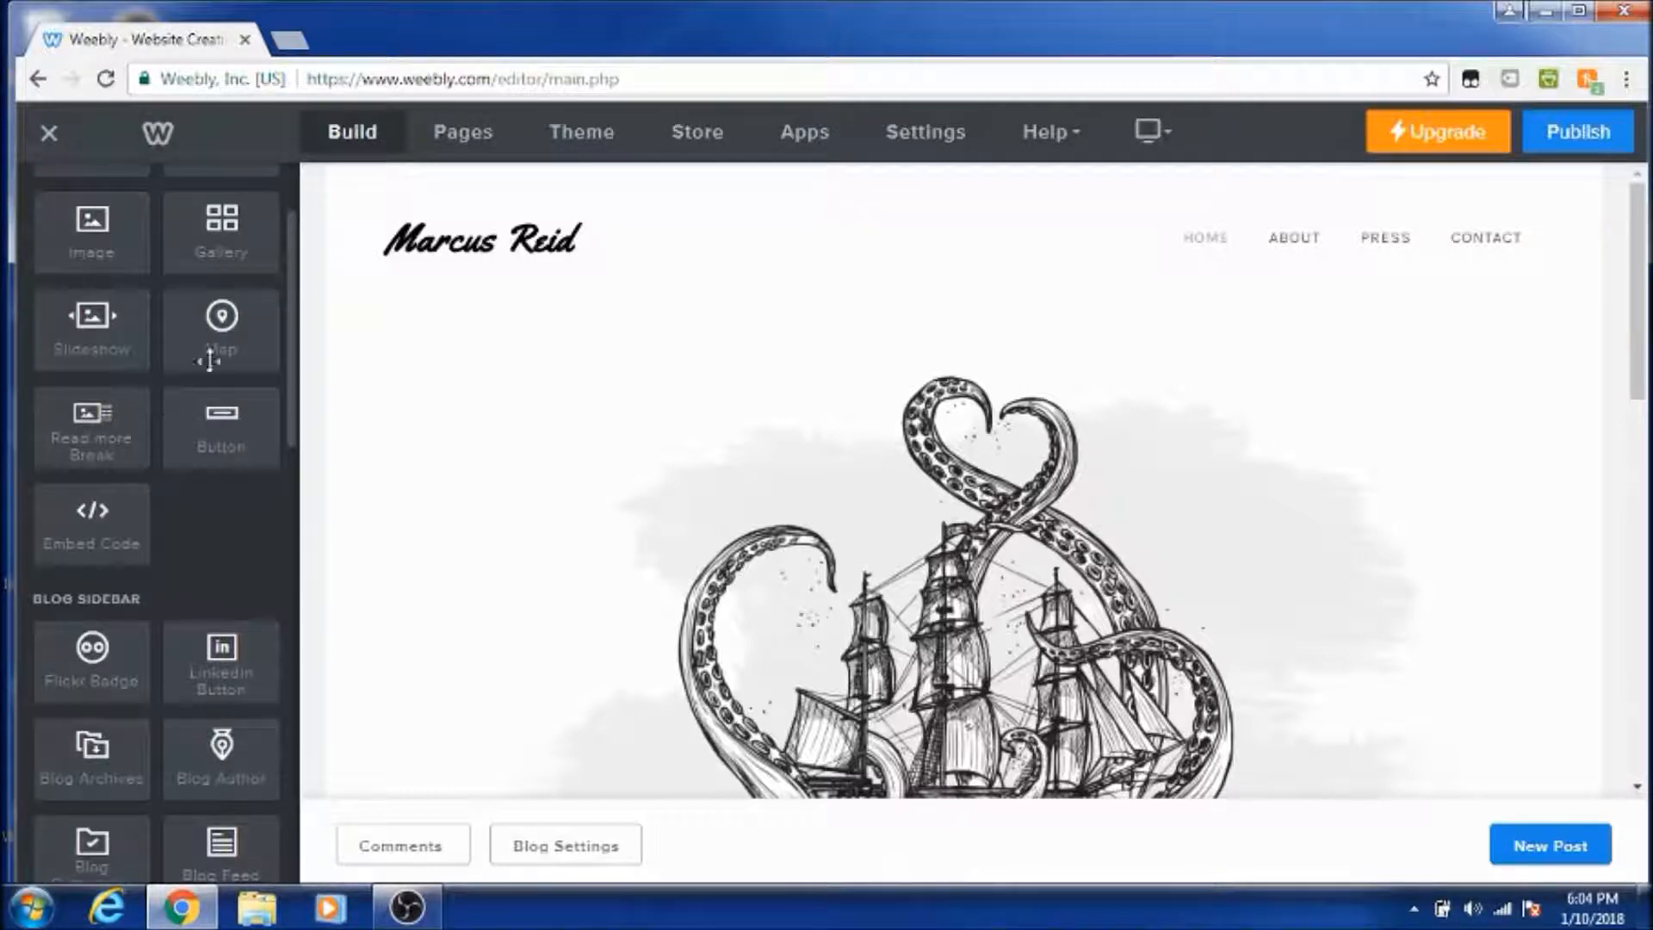
{"action": "scroll", "coordinate": [196, 570], "scroll_direction": "down", "scroll_amount": 4}
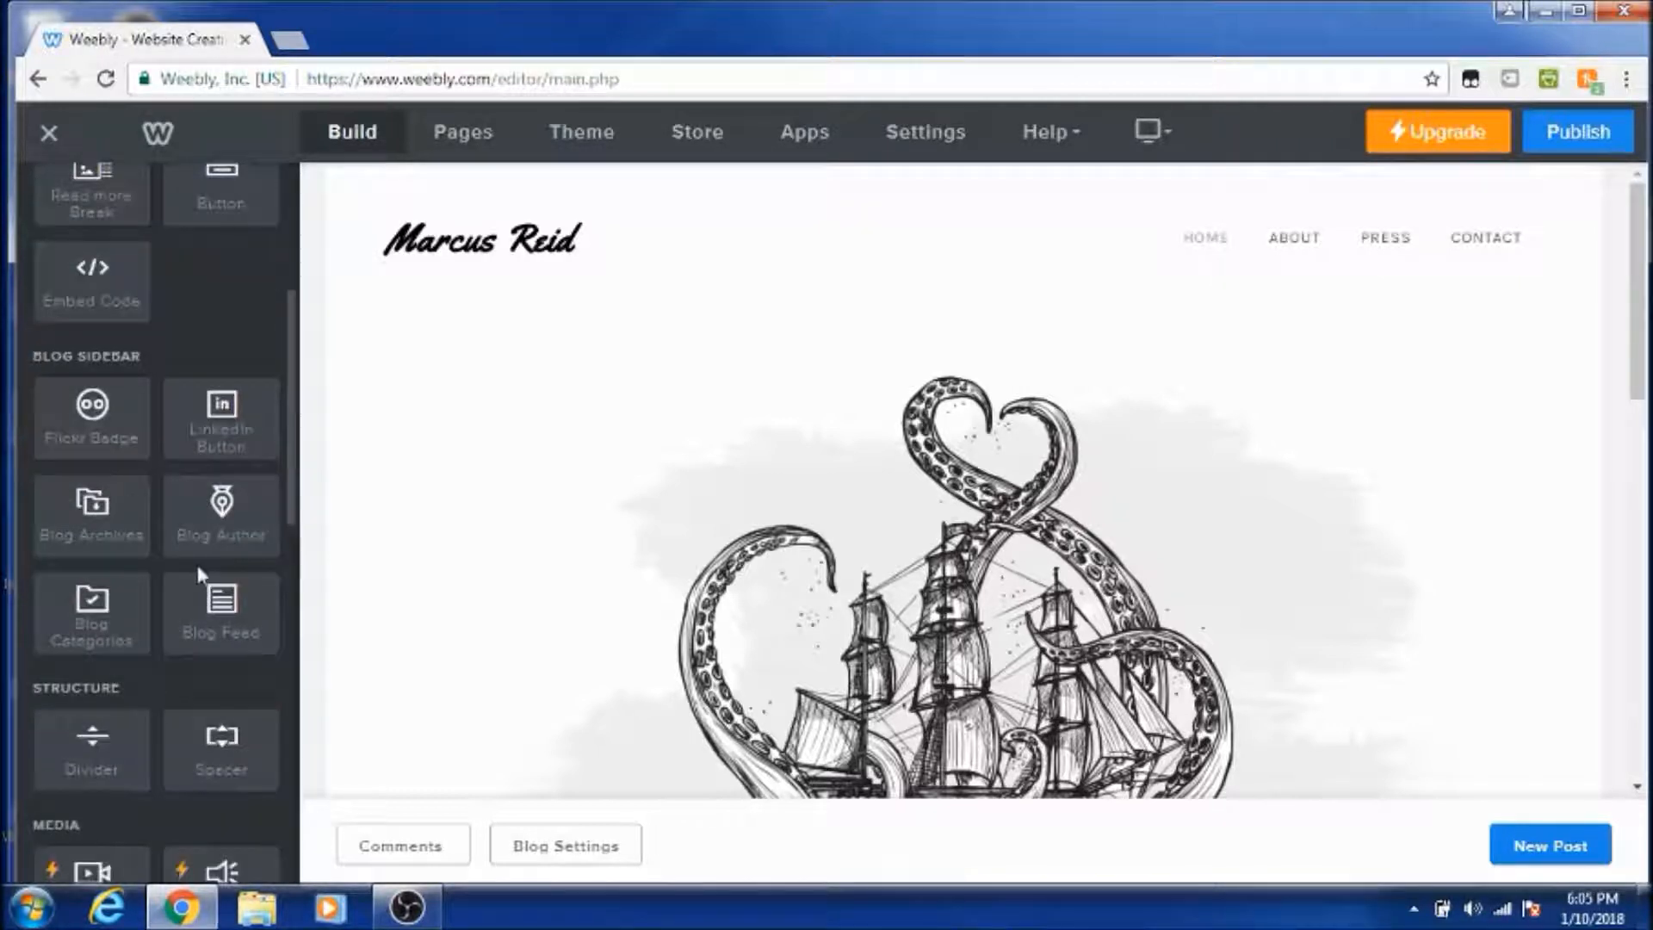
{"action": "scroll", "coordinate": [203, 561], "scroll_direction": "down", "scroll_amount": 2}
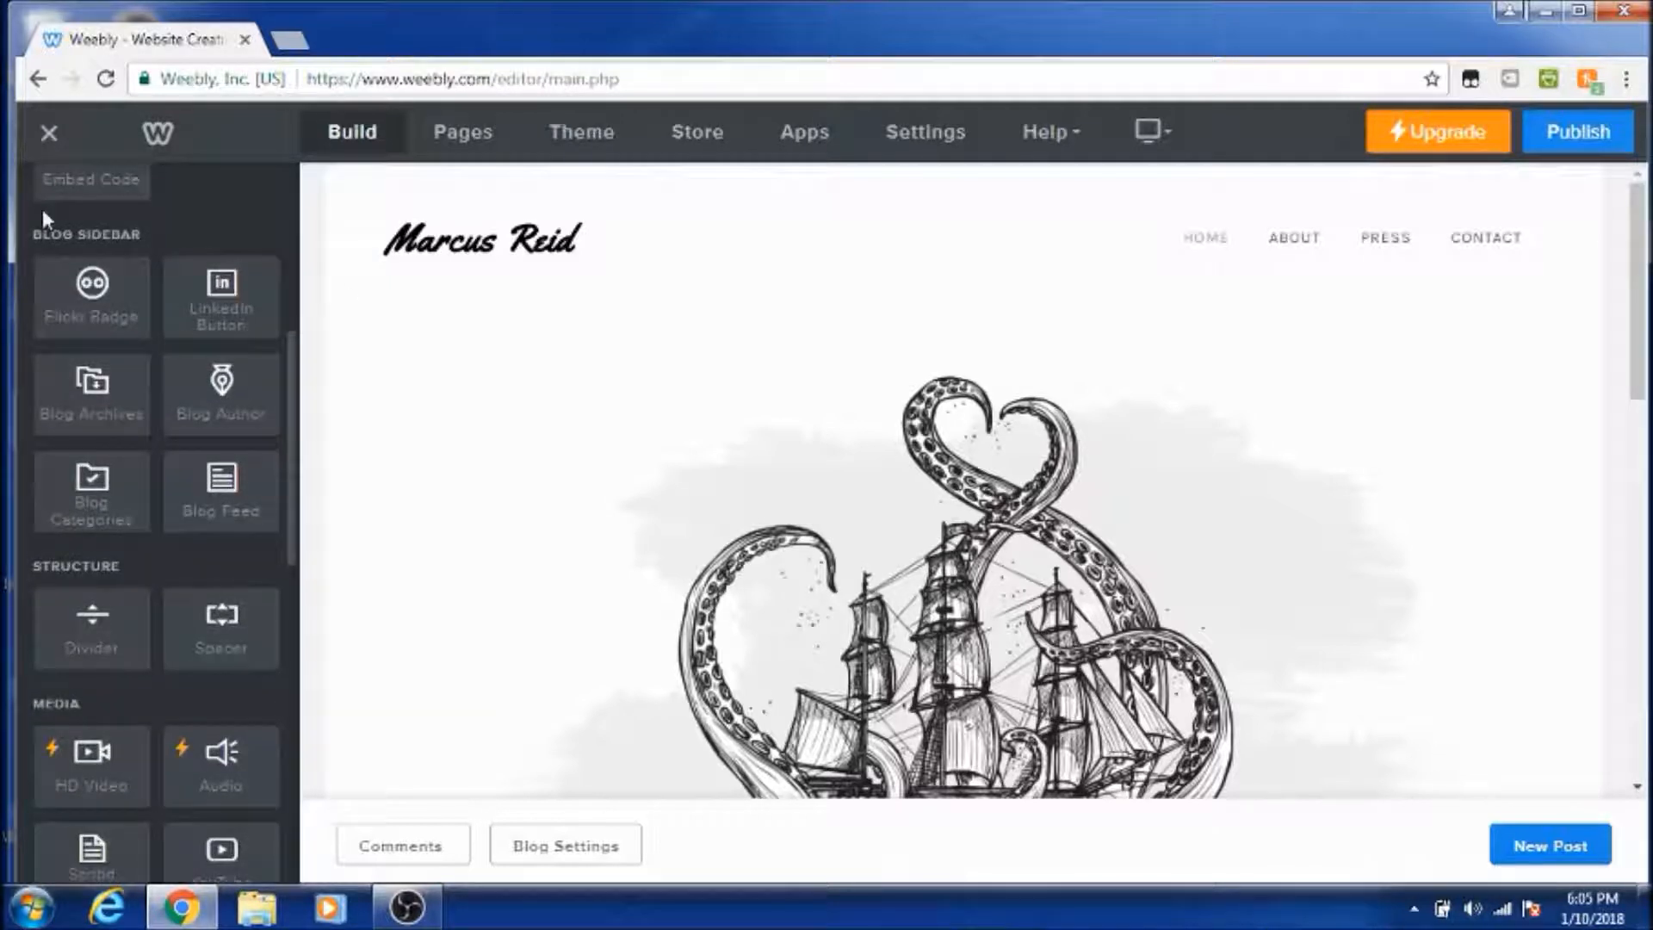
{"action": "scroll", "coordinate": [226, 318], "scroll_direction": "up", "scroll_amount": 2}
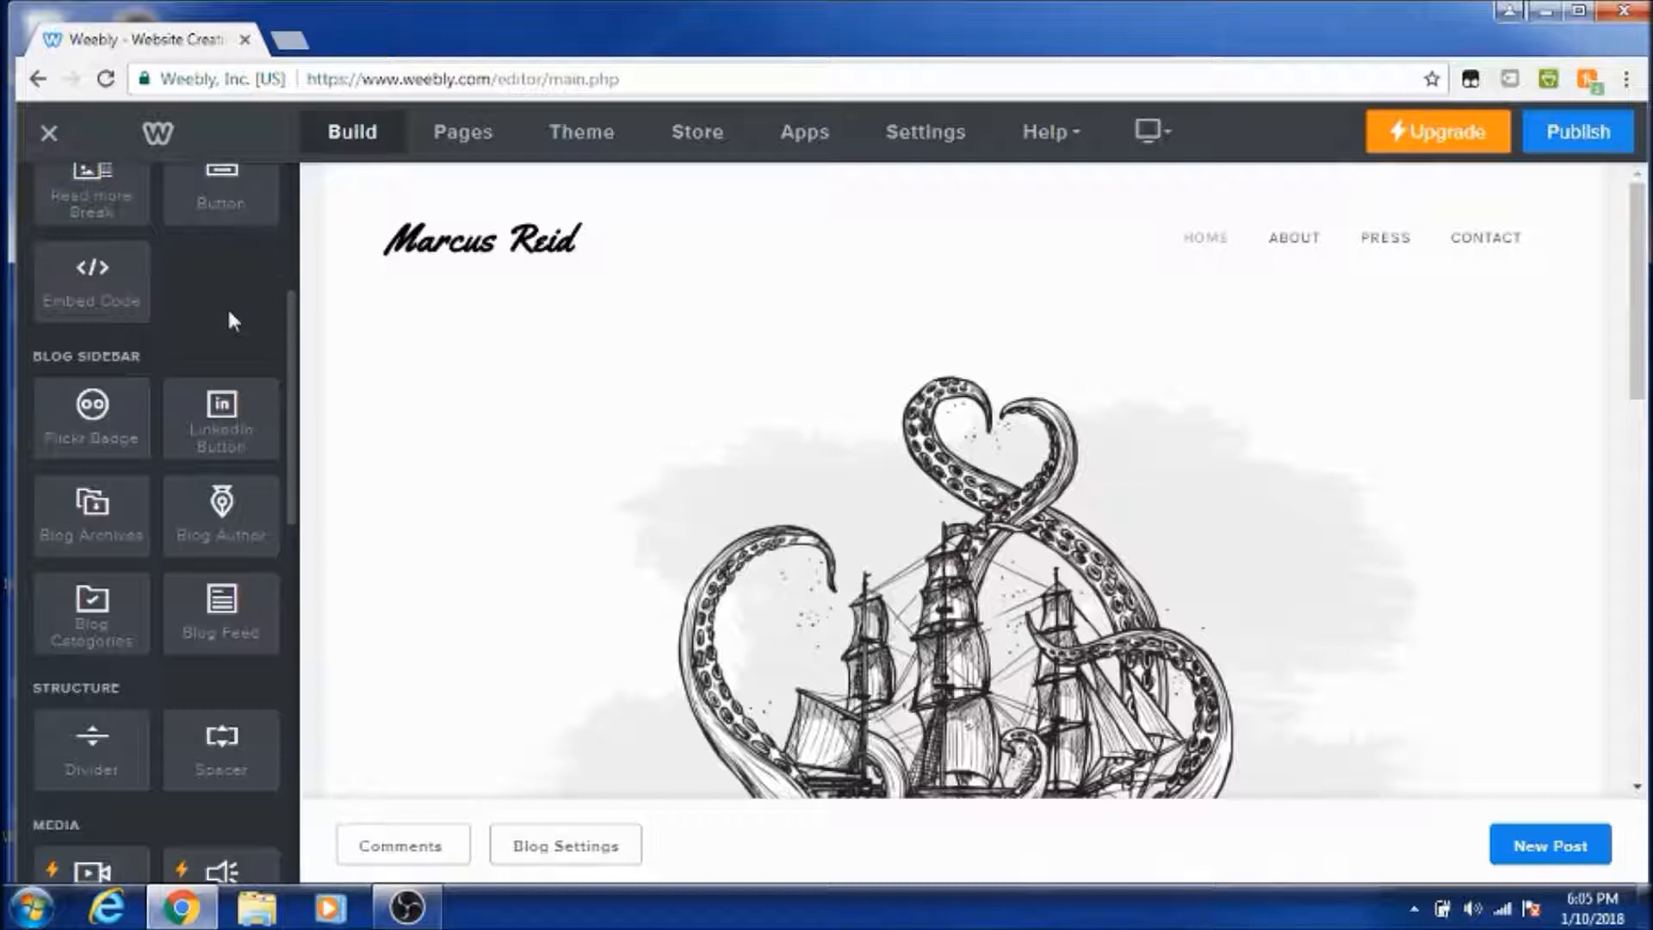
{"action": "scroll", "coordinate": [229, 319], "scroll_direction": "down", "scroll_amount": 2}
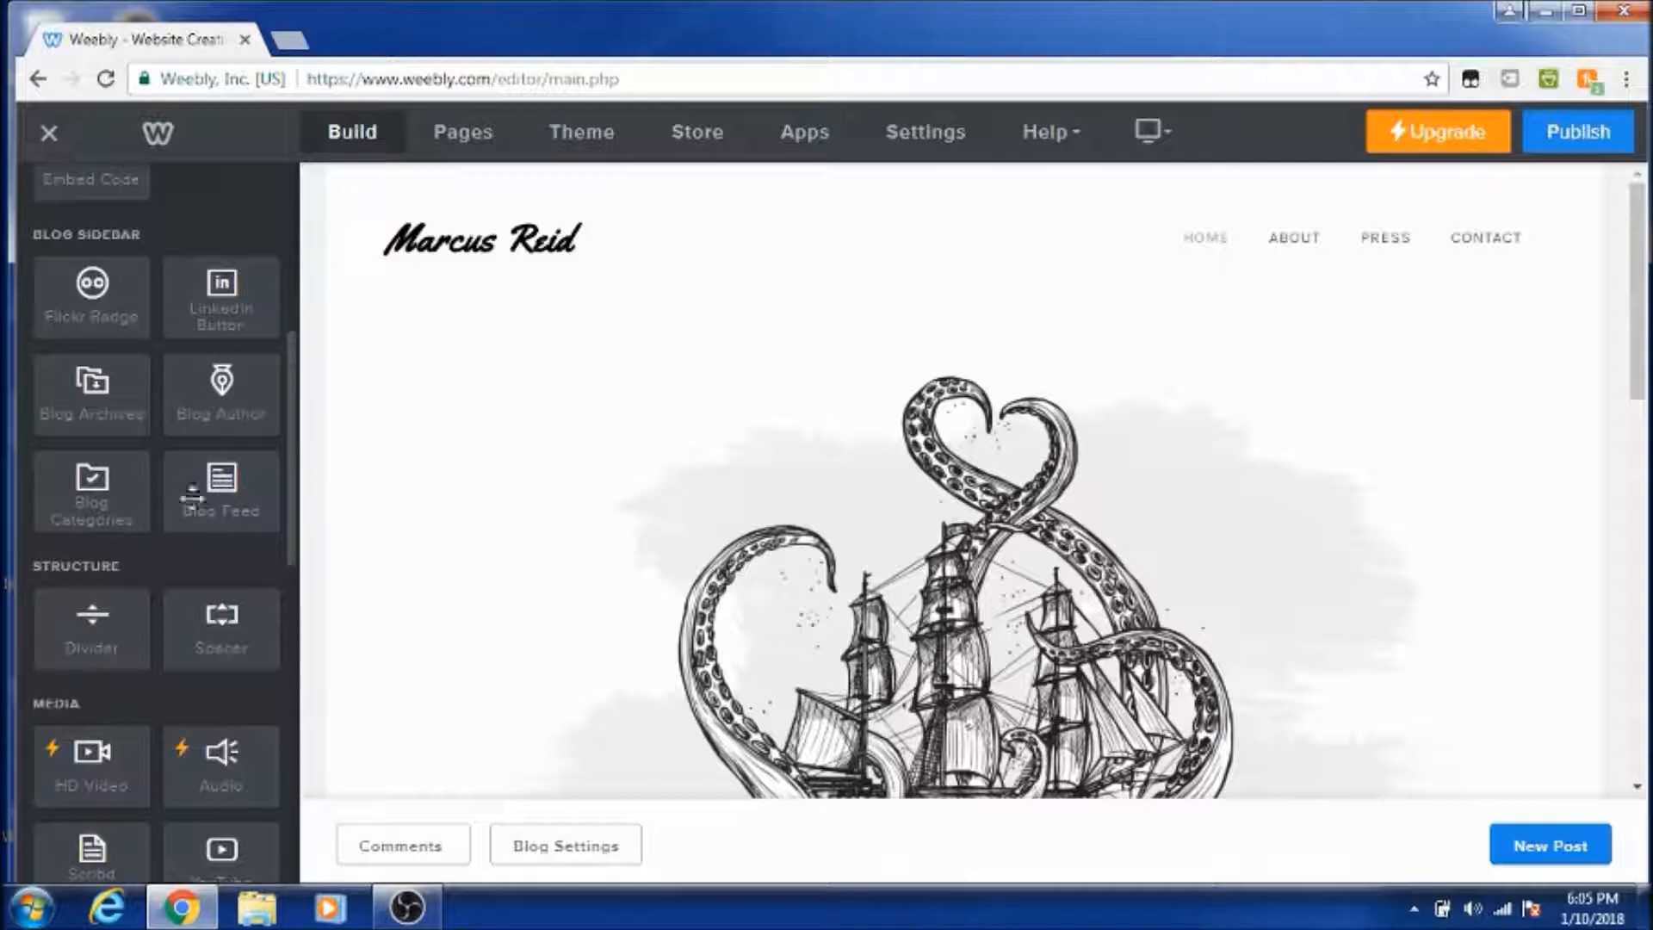
Step: Examine the remaining building elements in the Structure, Media, eCommerce and More groups
{"action": "scroll", "coordinate": [232, 431], "scroll_direction": "down", "scroll_amount": 1}
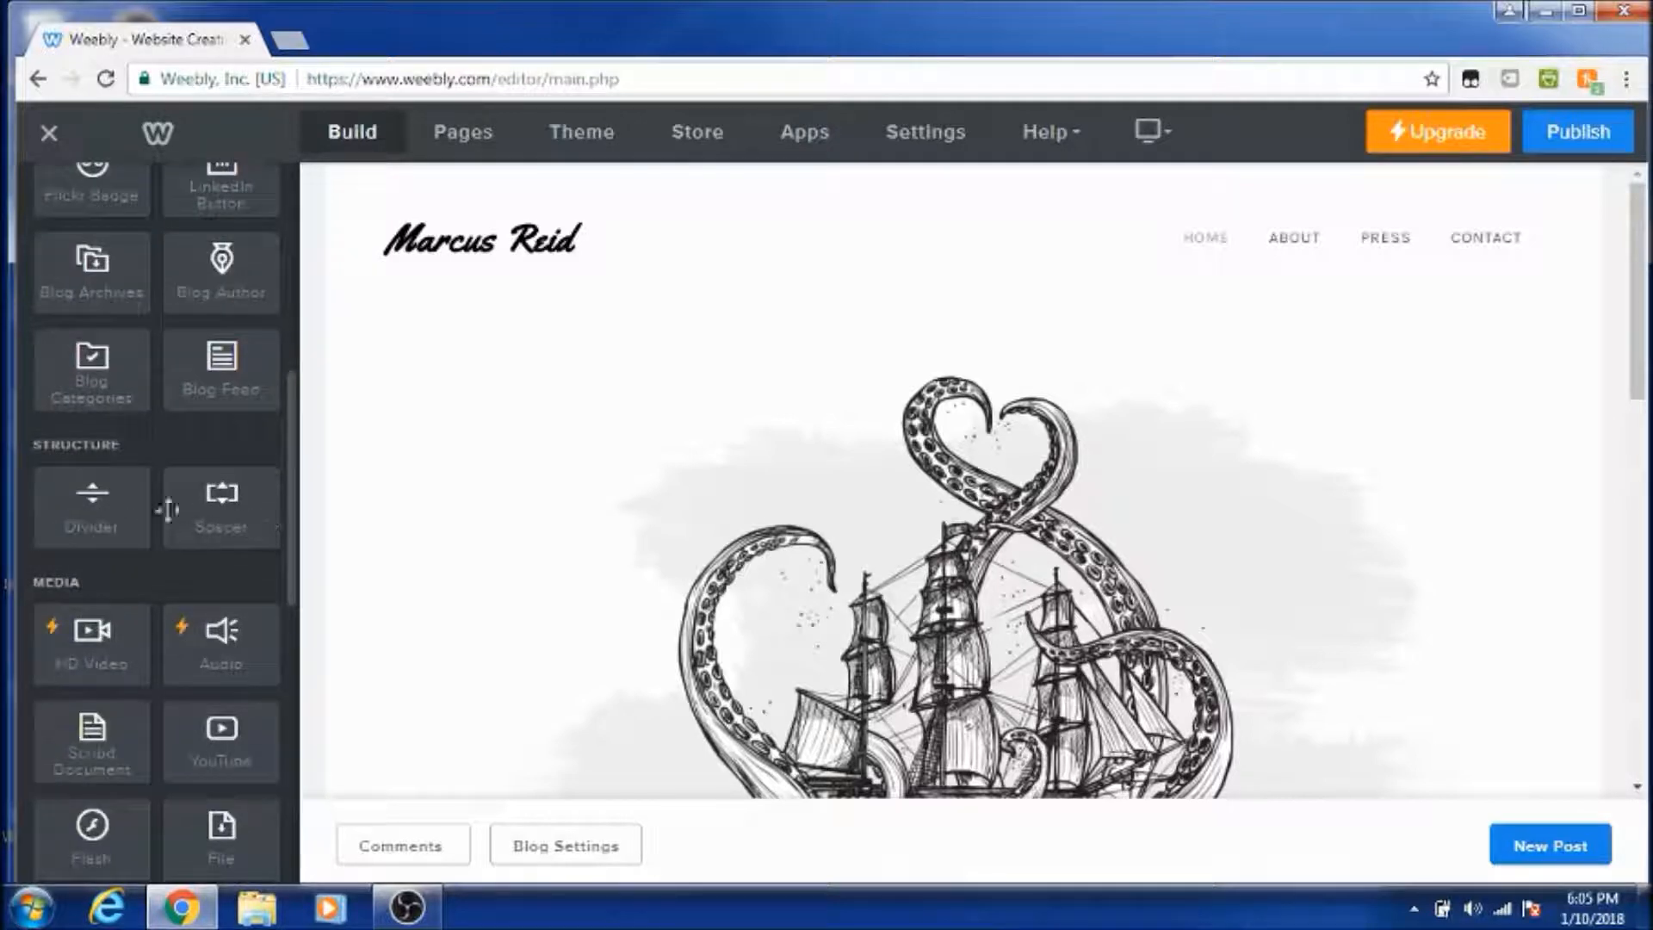
{"action": "scroll", "coordinate": [275, 551], "scroll_direction": "down", "scroll_amount": 2}
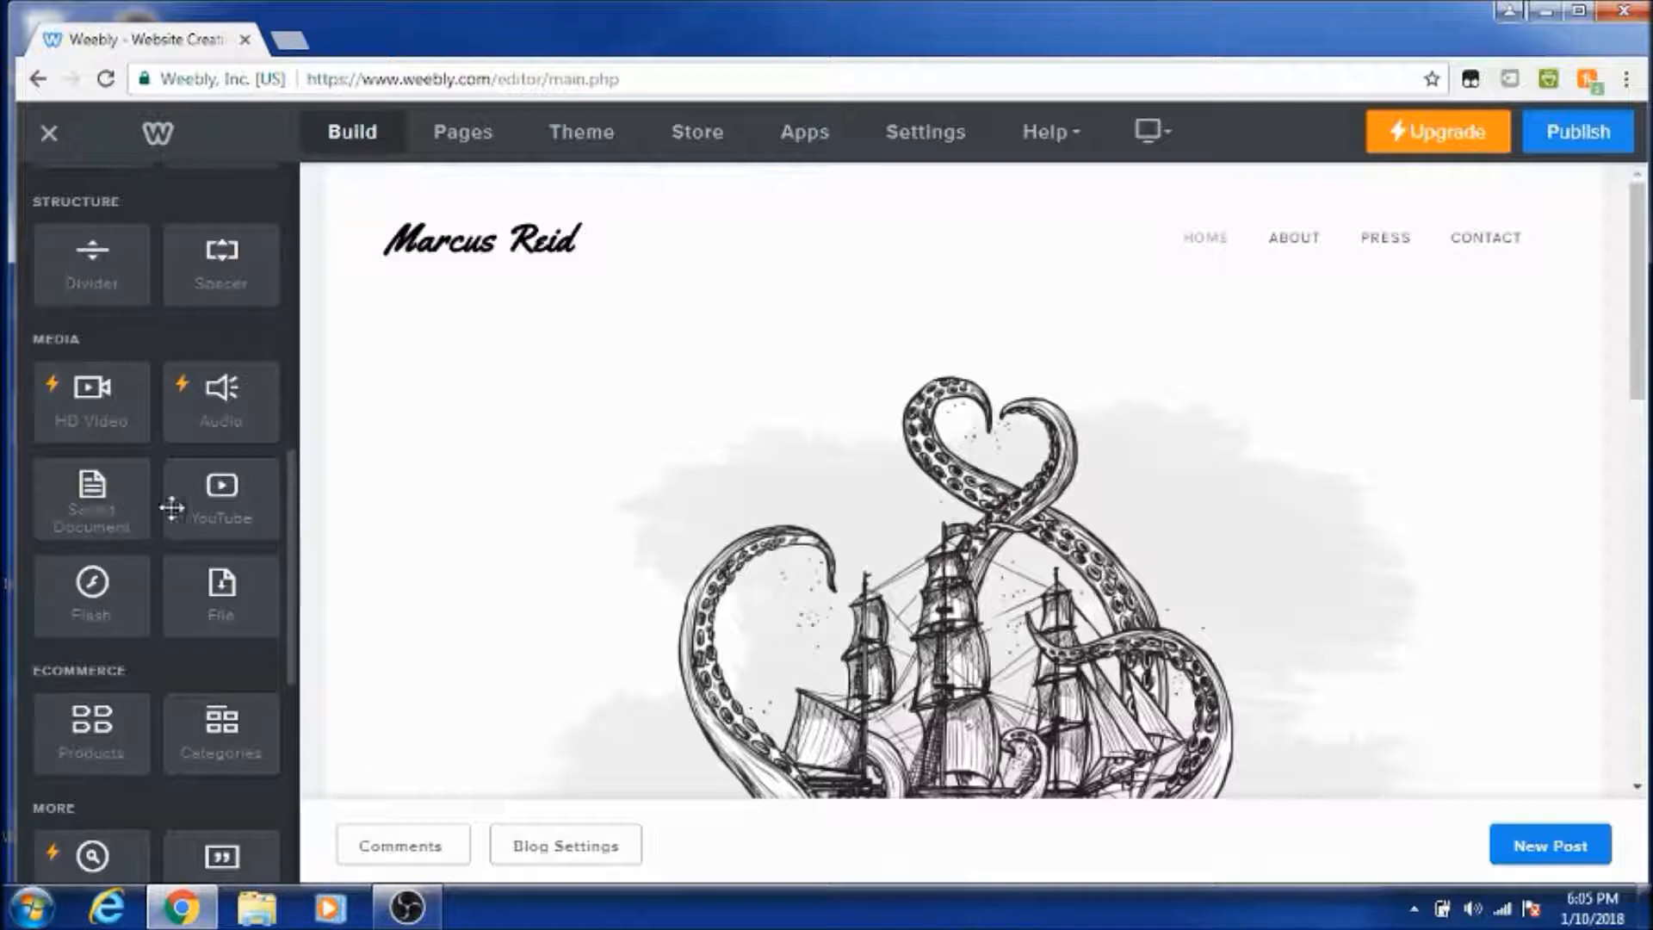
{"action": "scroll", "coordinate": [289, 573], "scroll_direction": "down", "scroll_amount": 1}
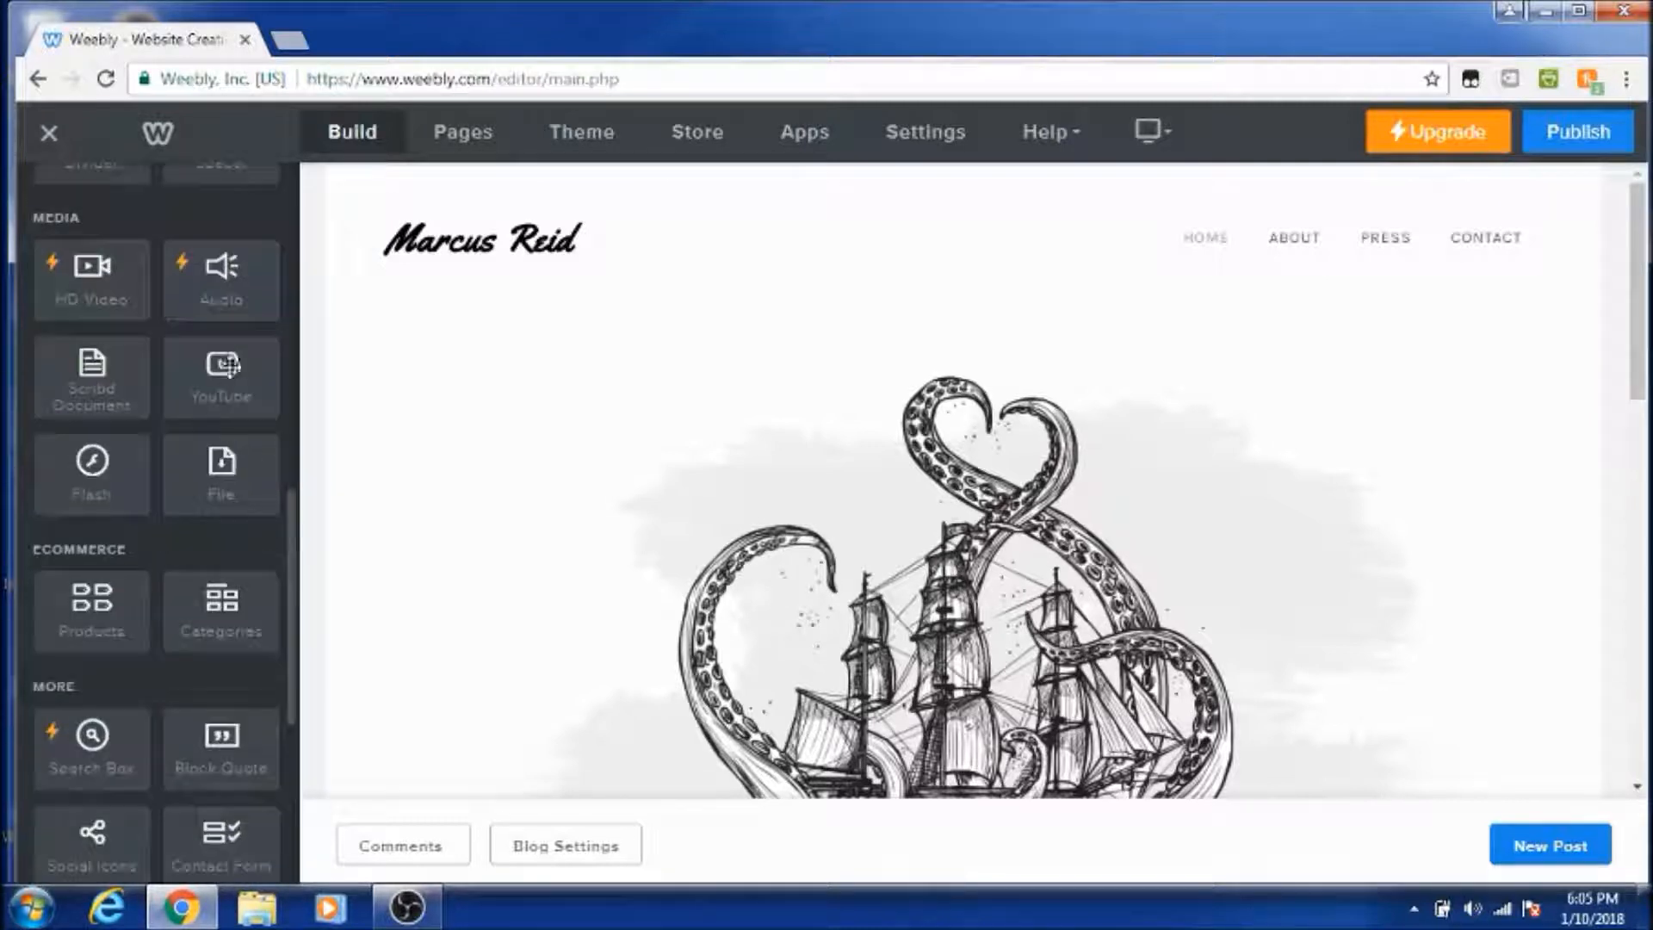
{"action": "scroll", "coordinate": [254, 577], "scroll_direction": "down", "scroll_amount": 2}
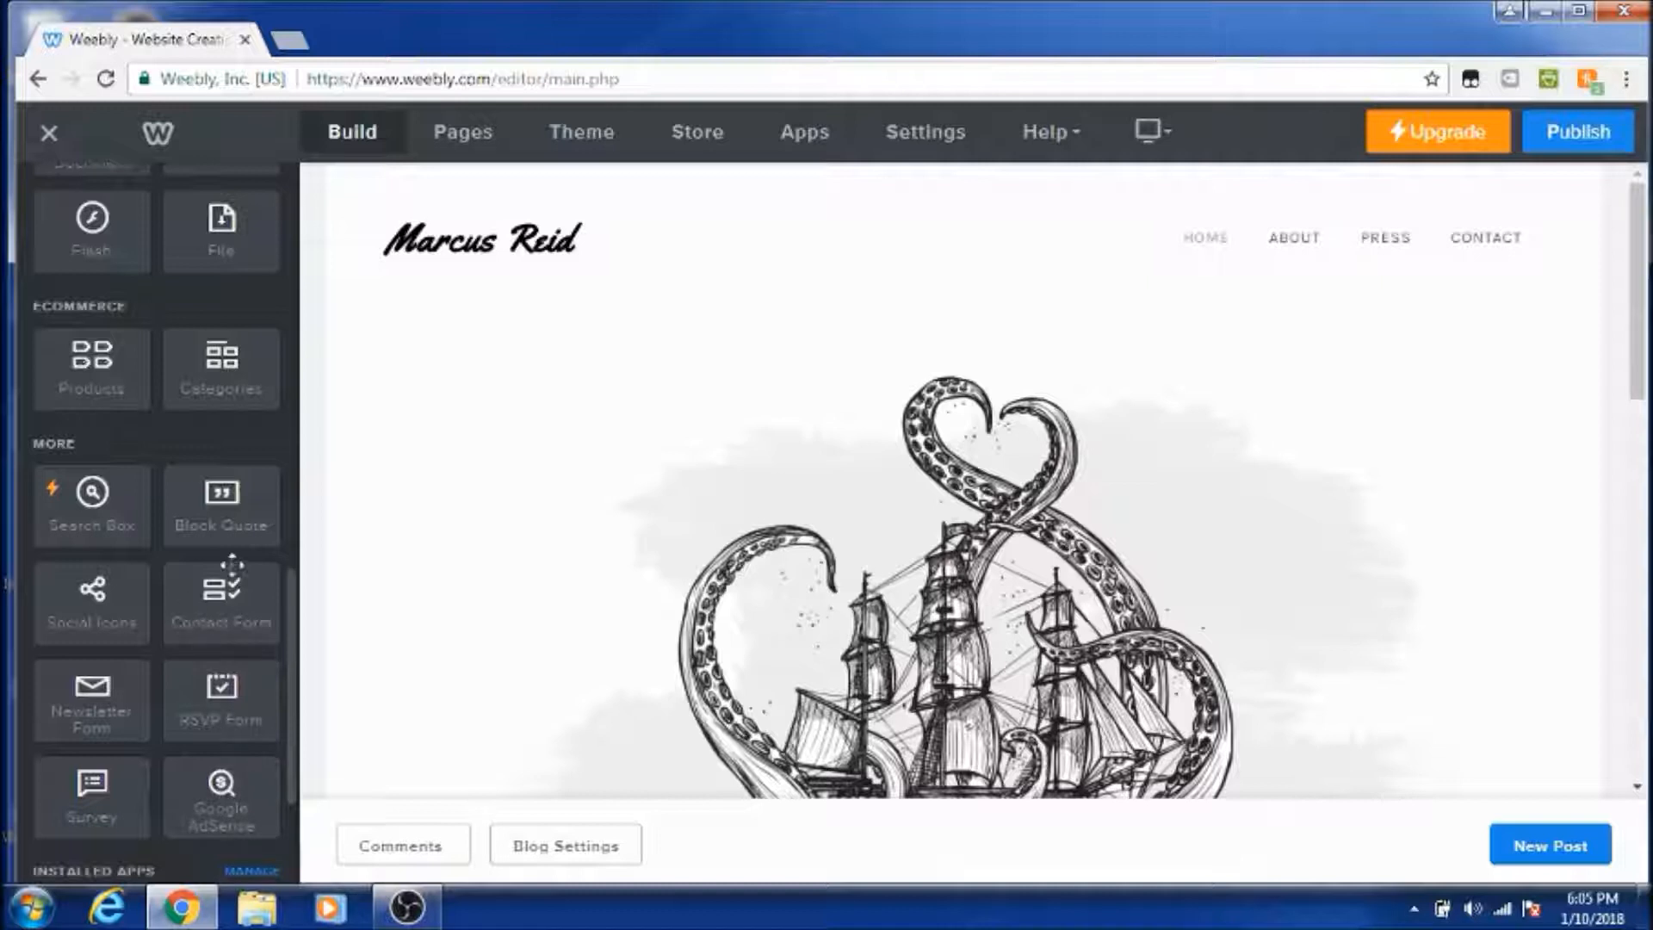
{"action": "scroll", "coordinate": [231, 564], "scroll_direction": "up", "scroll_amount": 10}
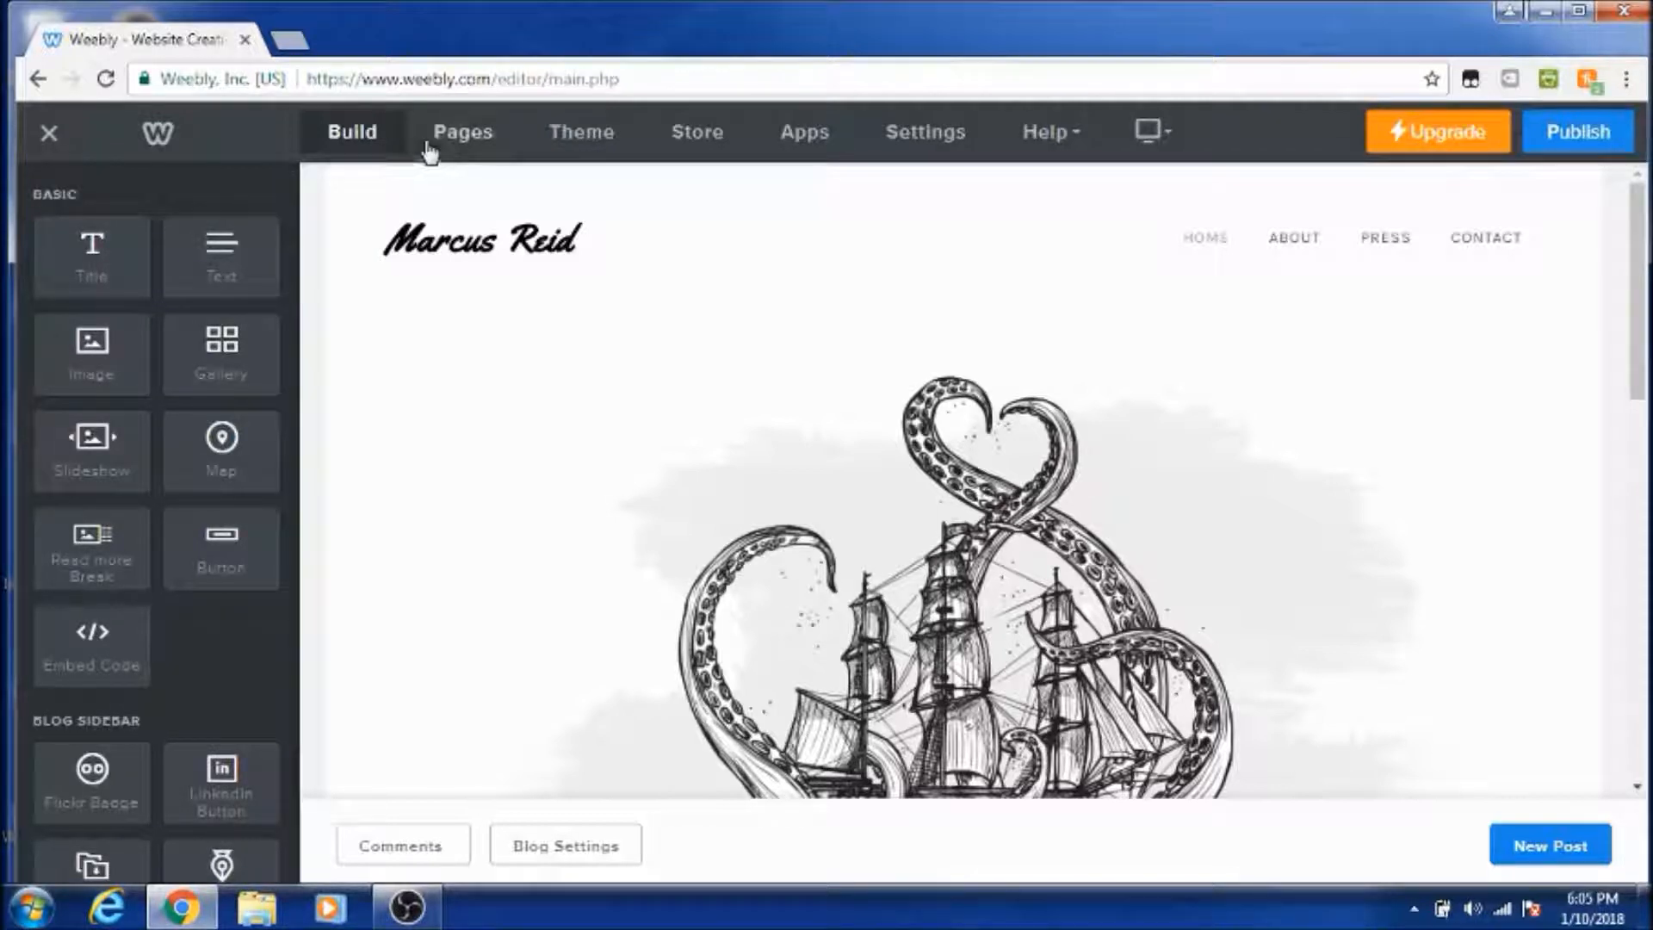
Step: Open the About page from the site's page list and view the text formatting options of its heading
{"action": "left_click", "coordinate": [462, 148]}
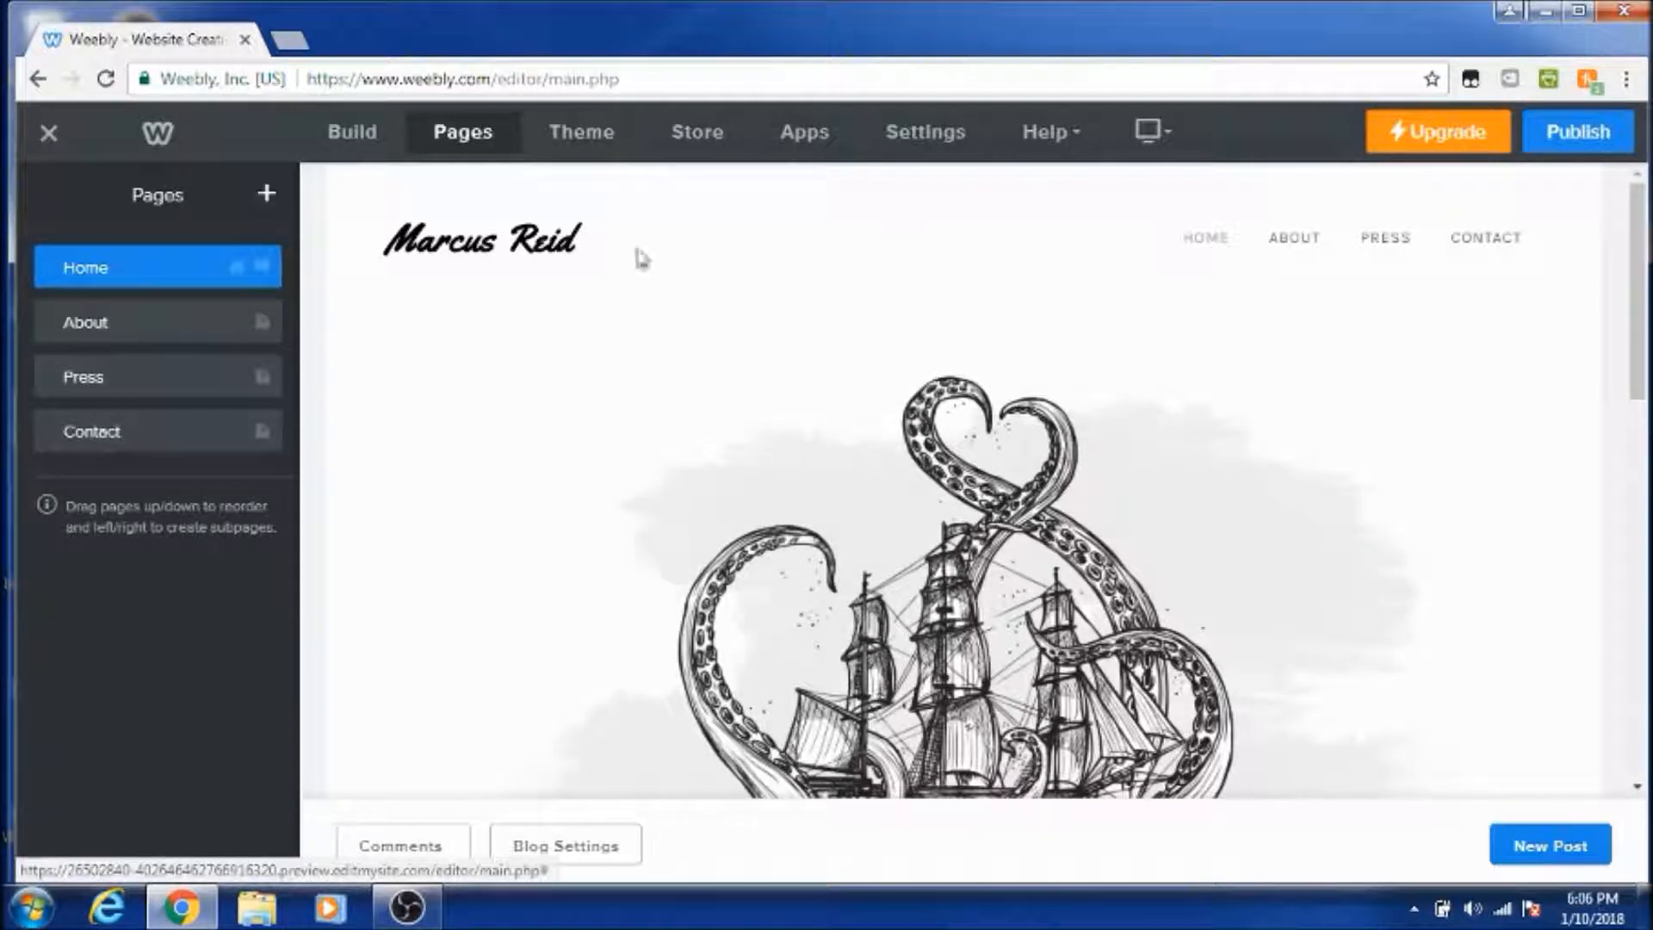
{"action": "left_click", "coordinate": [112, 333]}
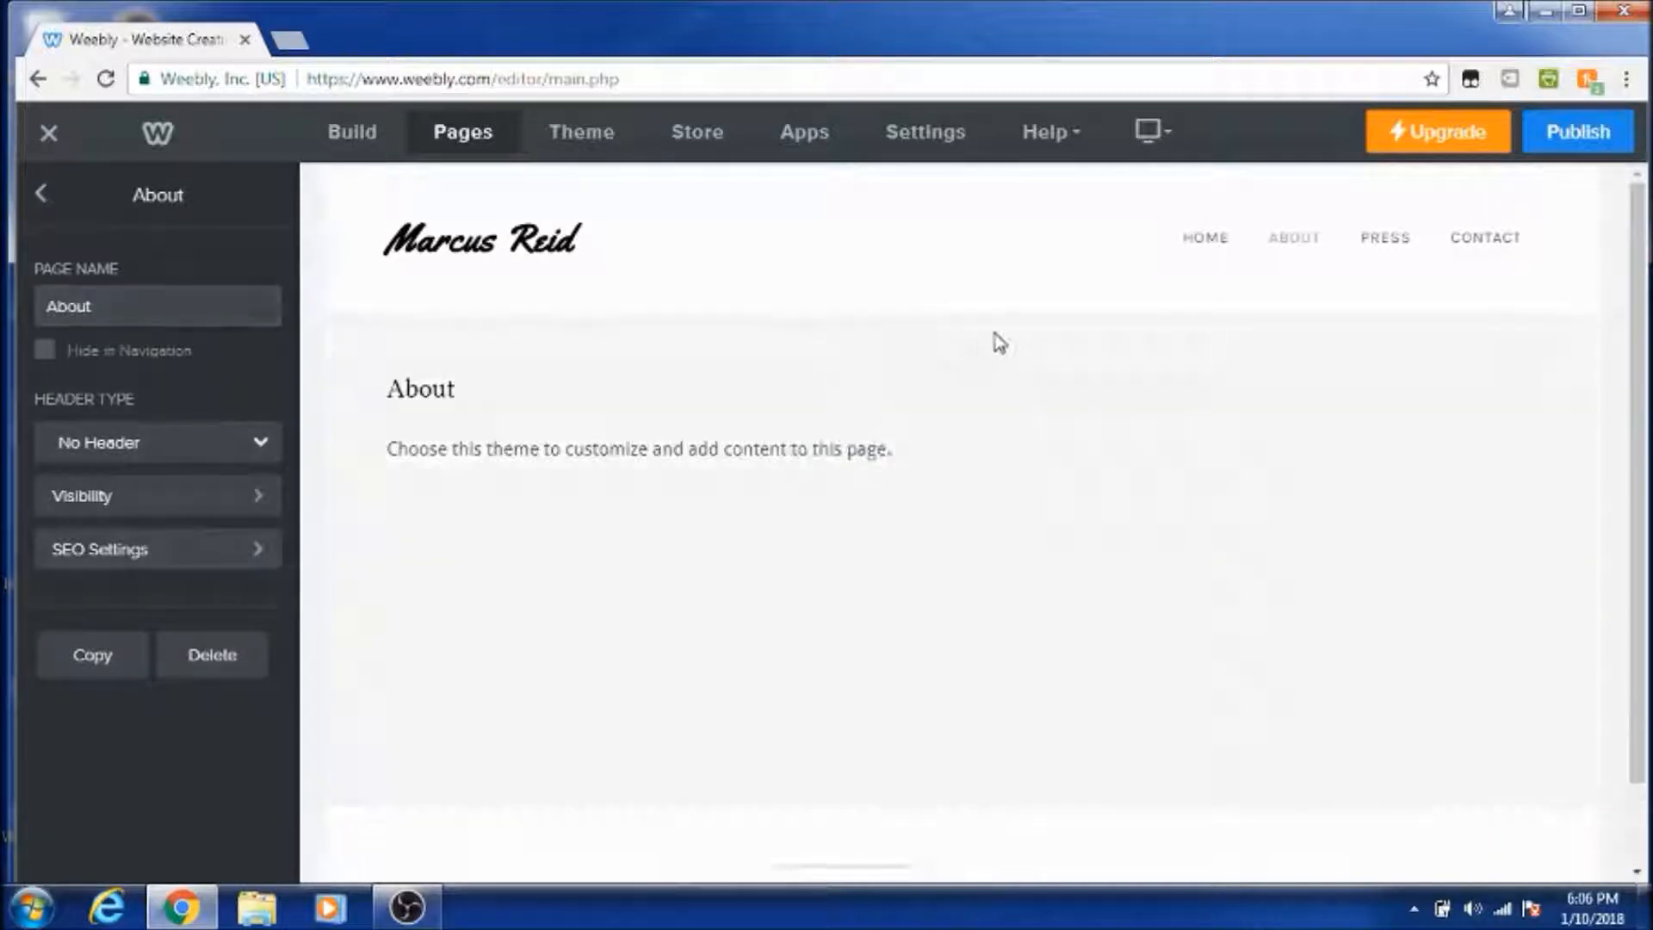
{"action": "left_click", "coordinate": [353, 137]}
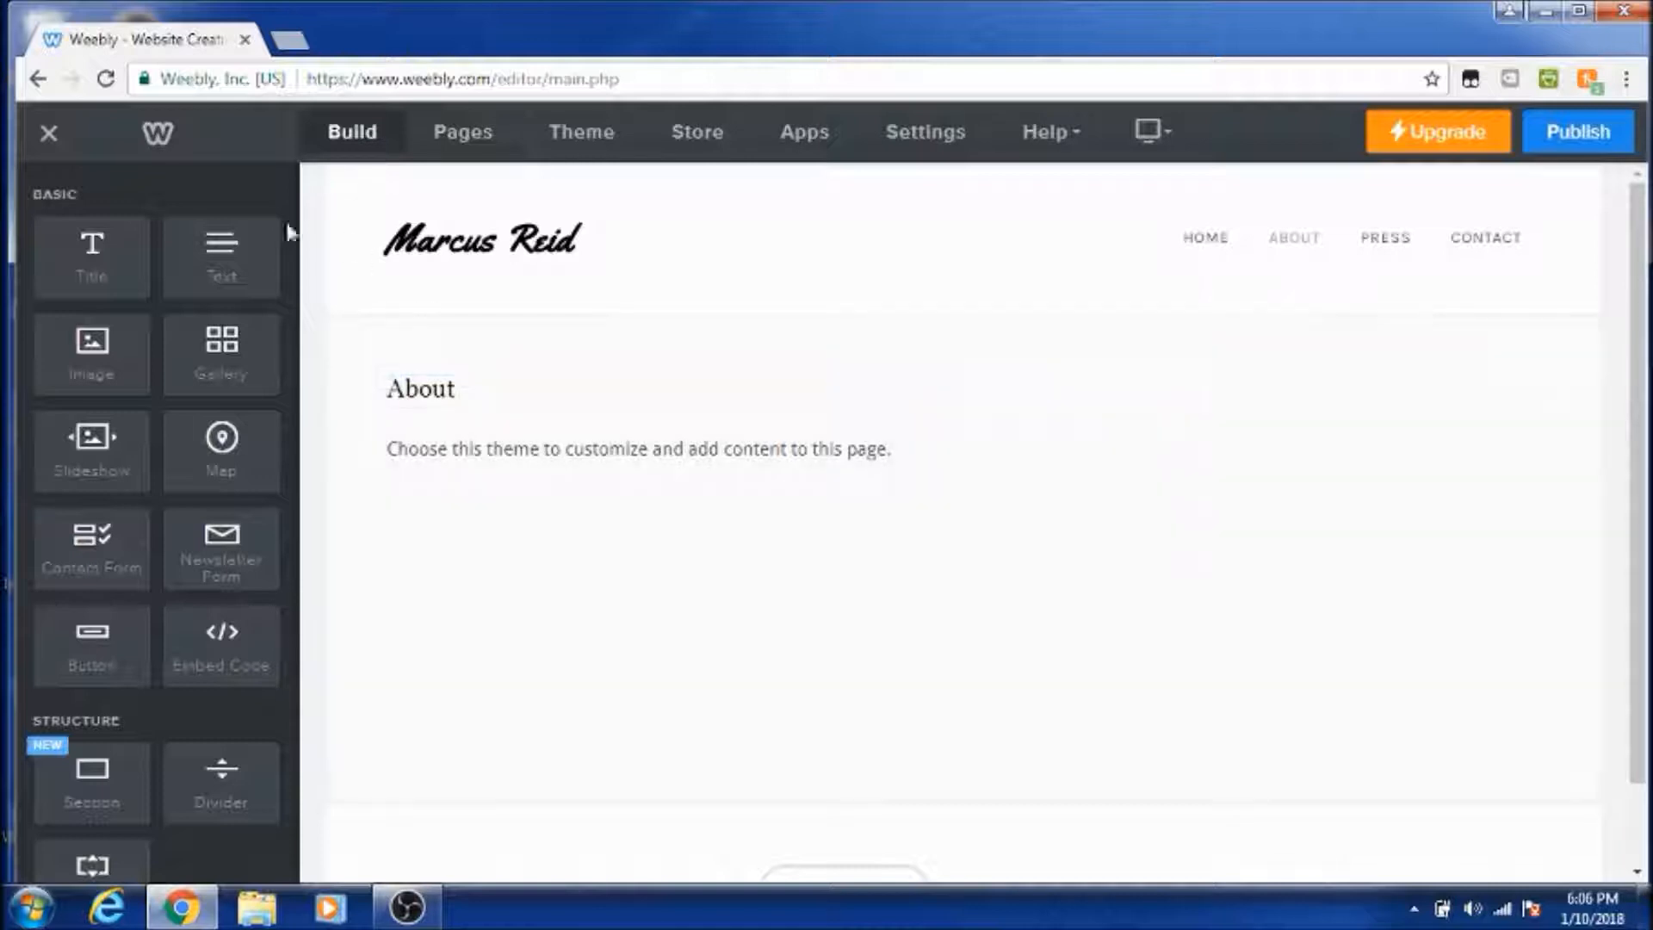
{"action": "left_click", "coordinate": [422, 388]}
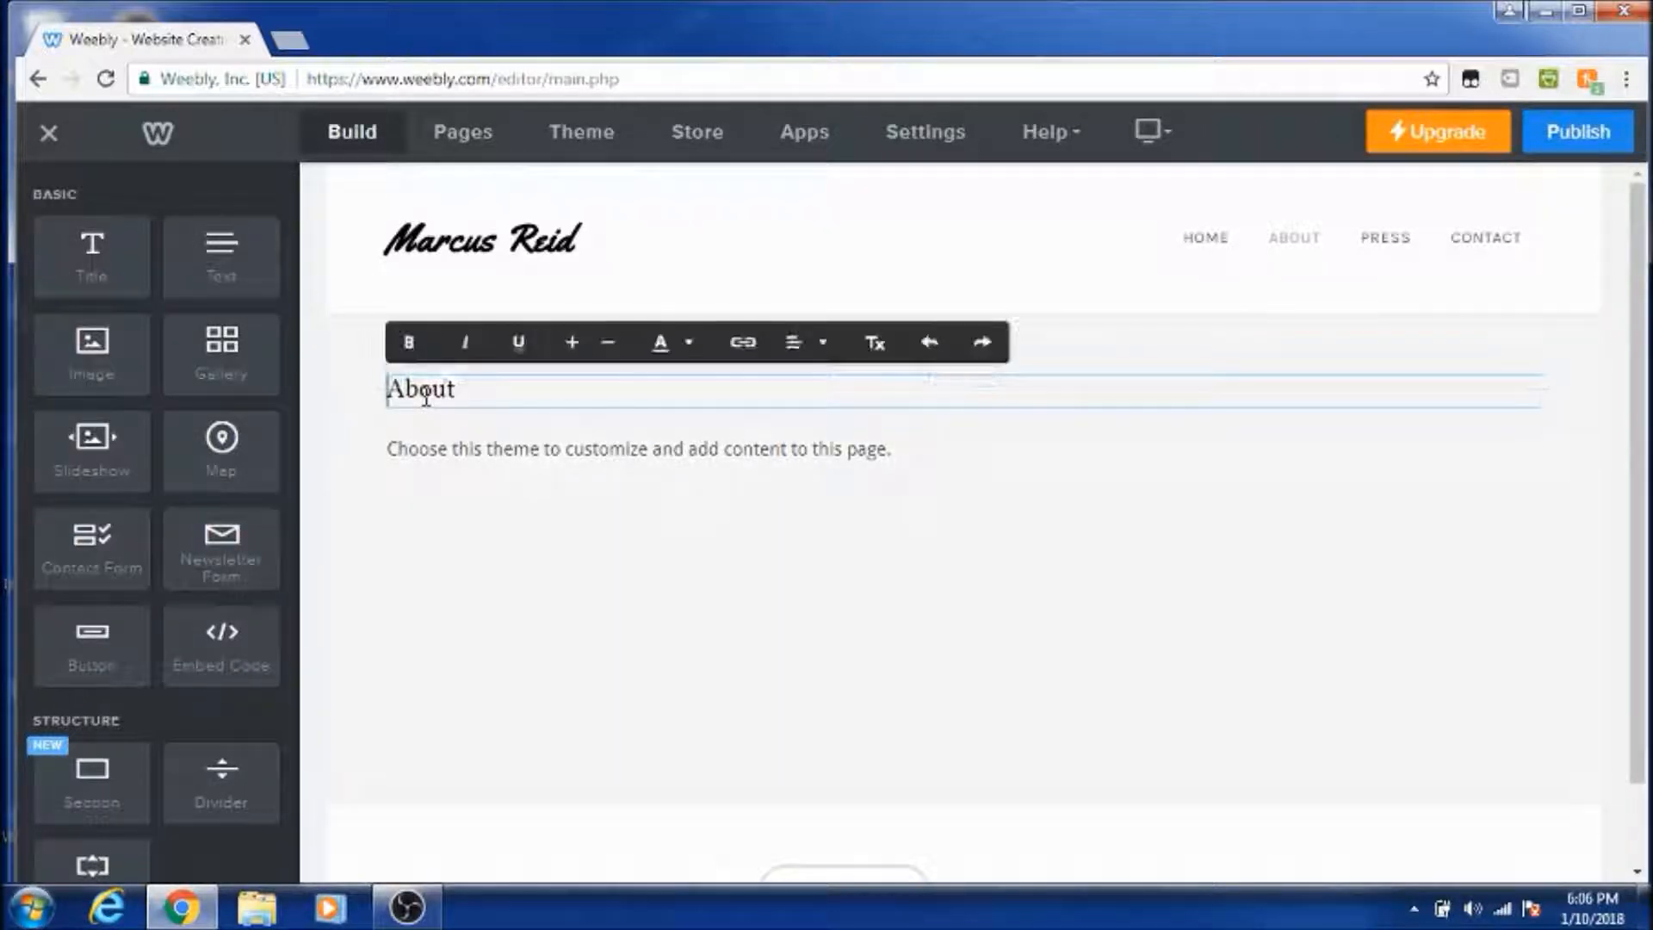
Step: Try switching the header's site title off and set it back to Text
{"action": "left_click", "coordinate": [512, 242]}
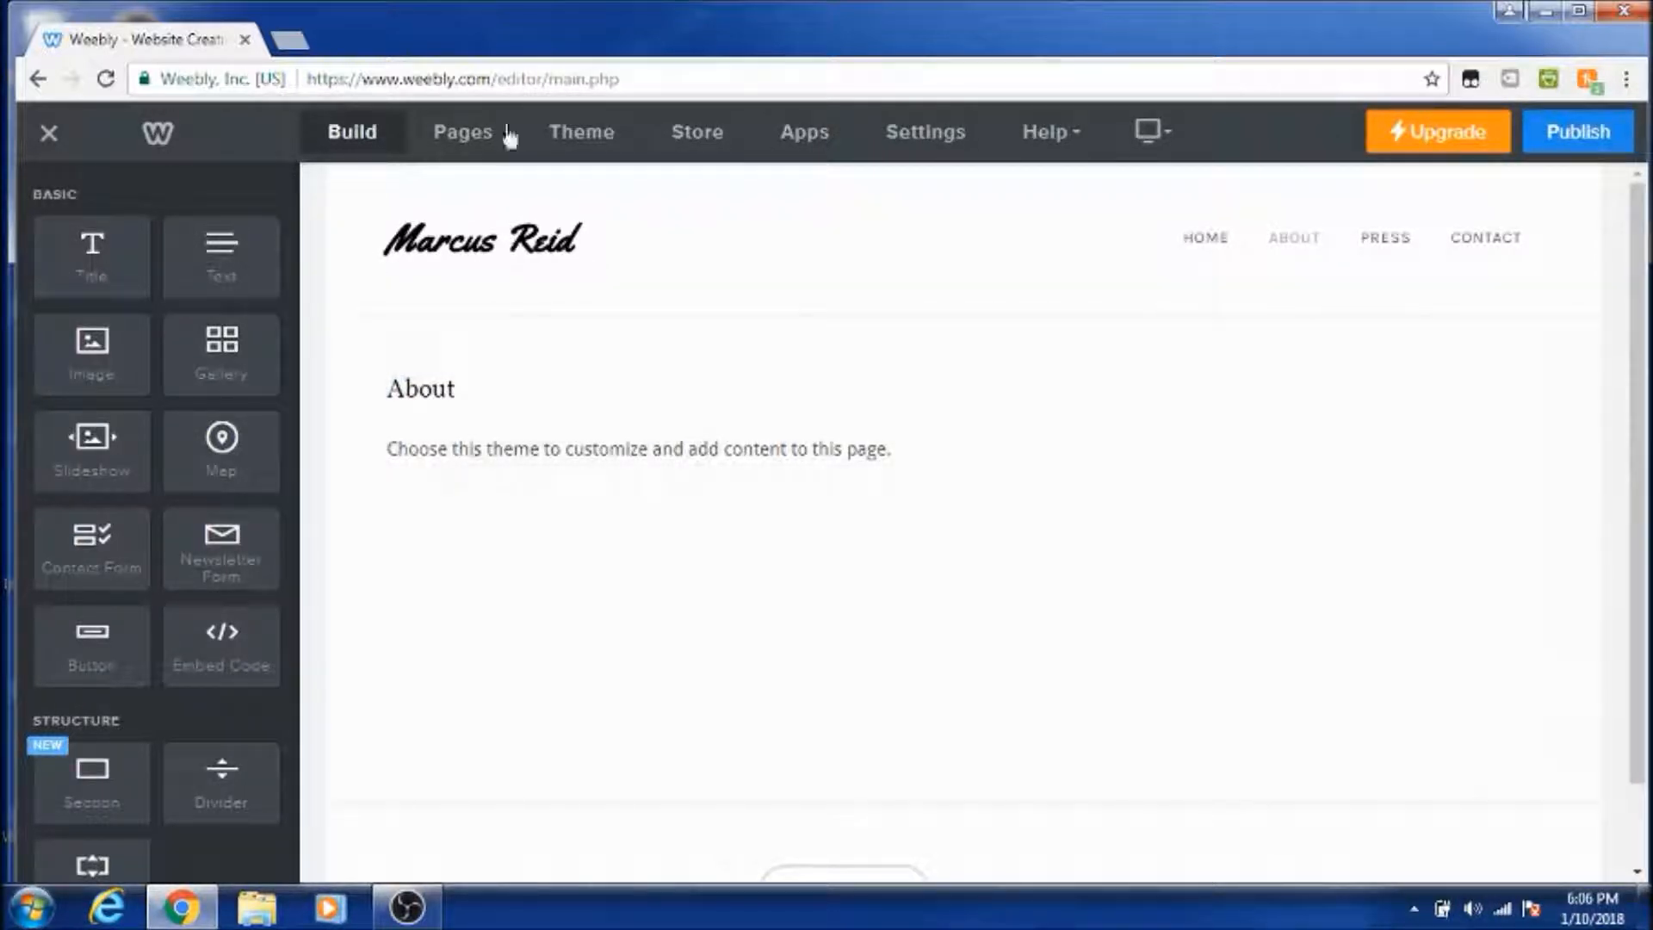
{"action": "mouse_move", "coordinate": [499, 253]}
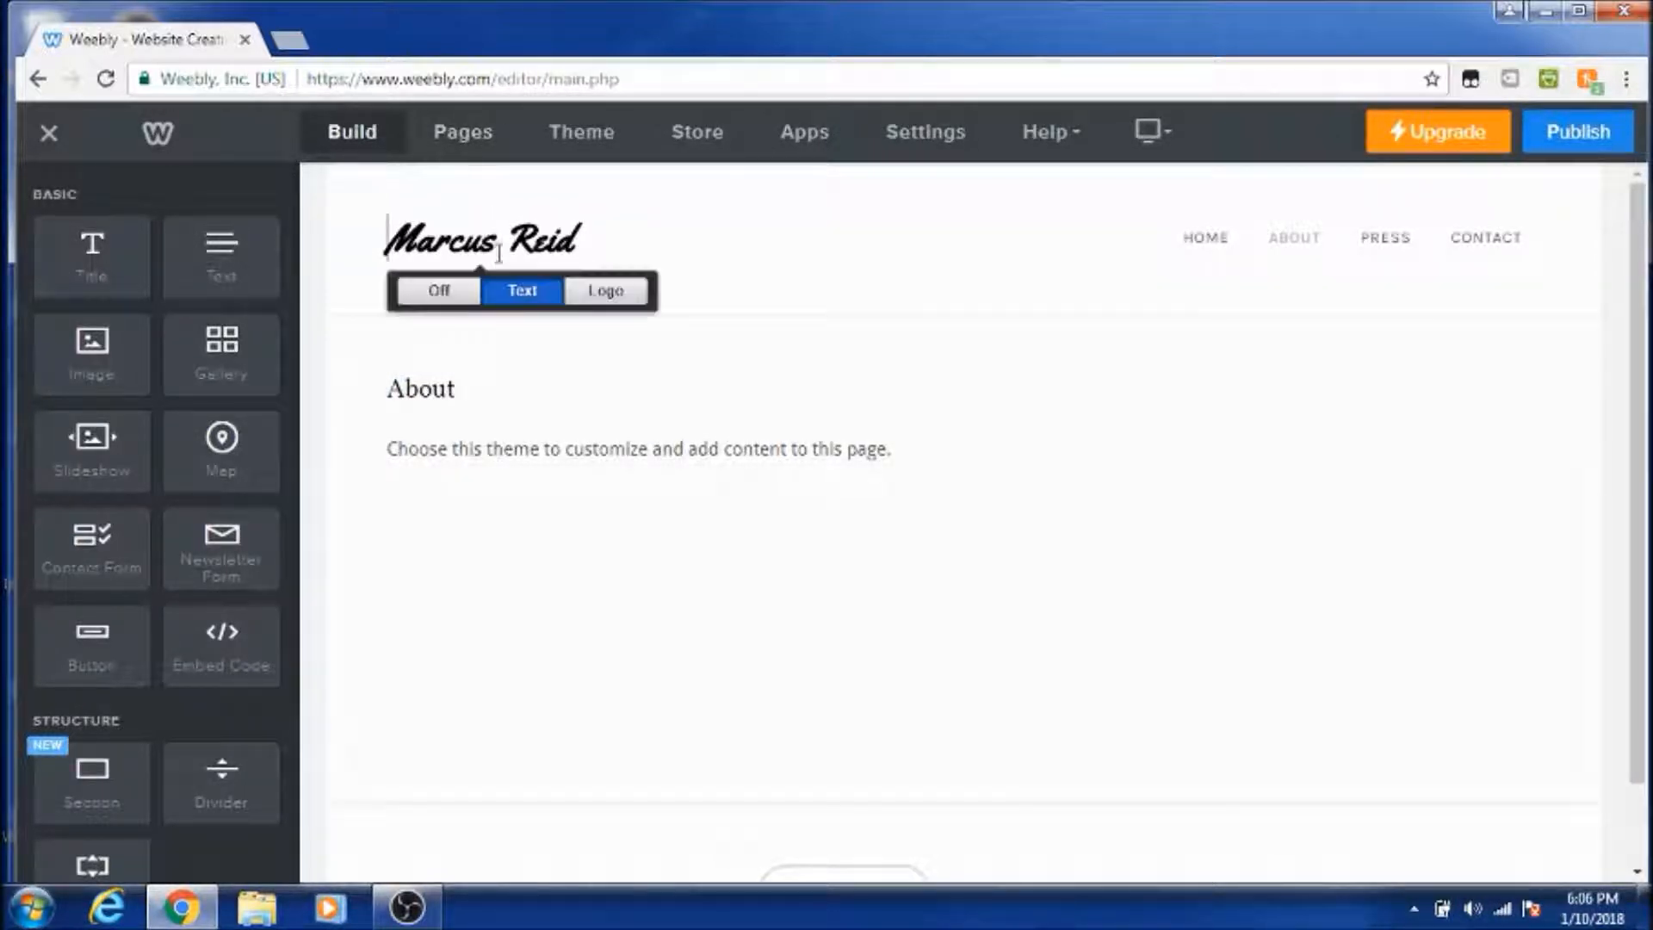
{"action": "left_click", "coordinate": [435, 290]}
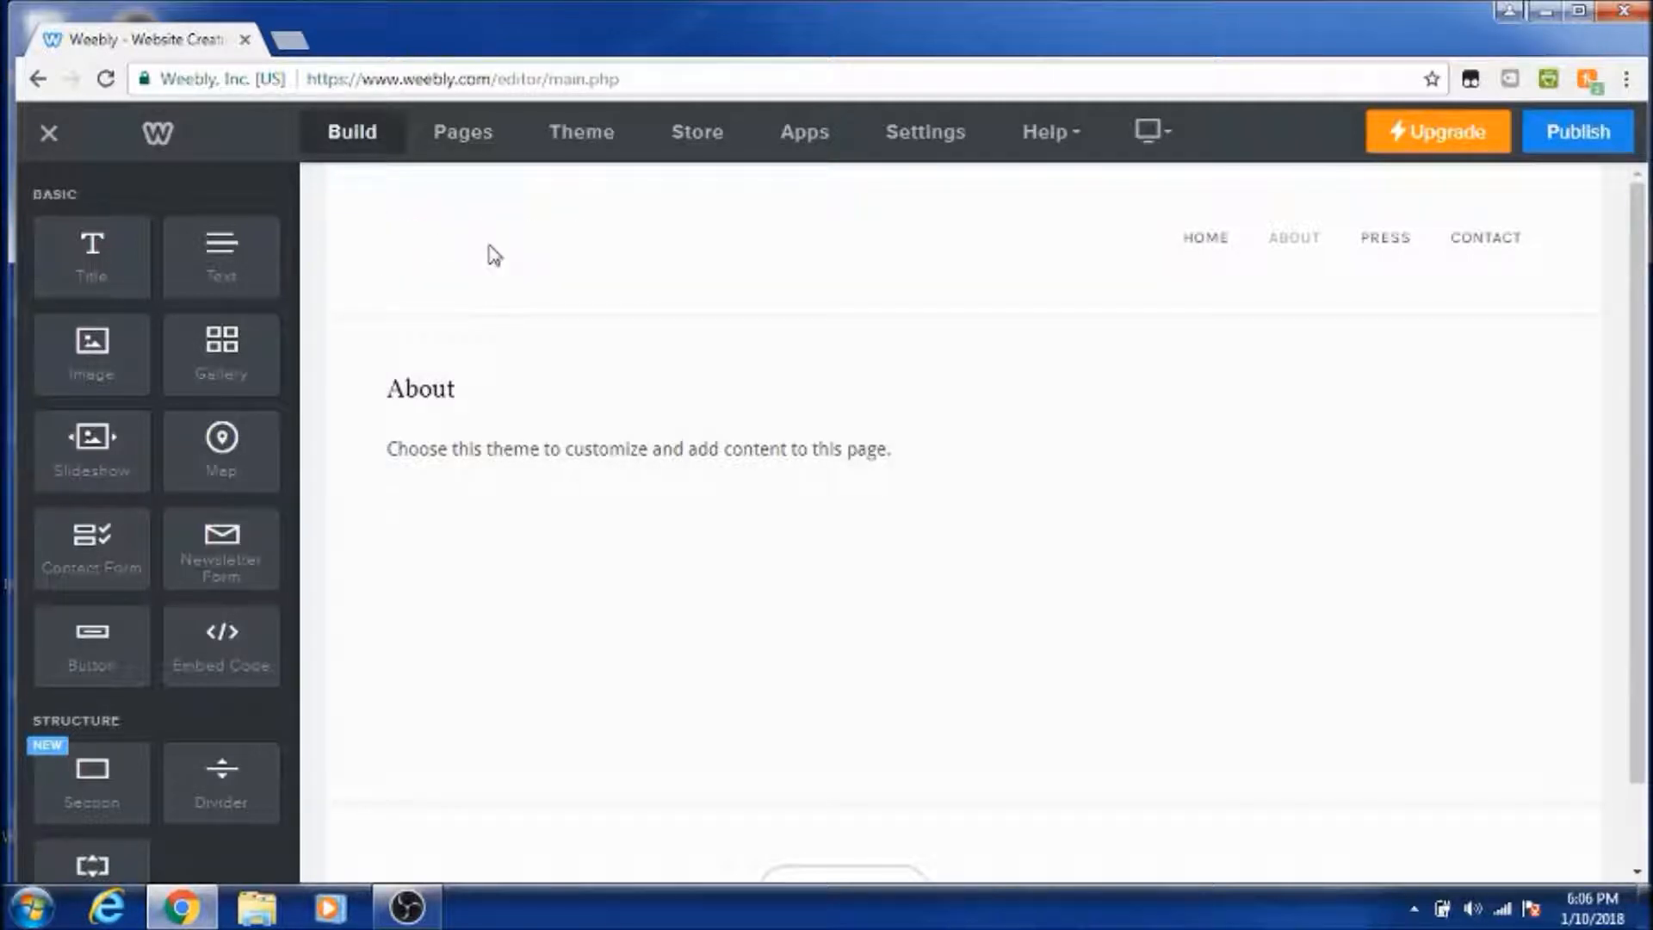
{"action": "mouse_move", "coordinate": [425, 229]}
{"action": "left_click", "coordinate": [503, 297]}
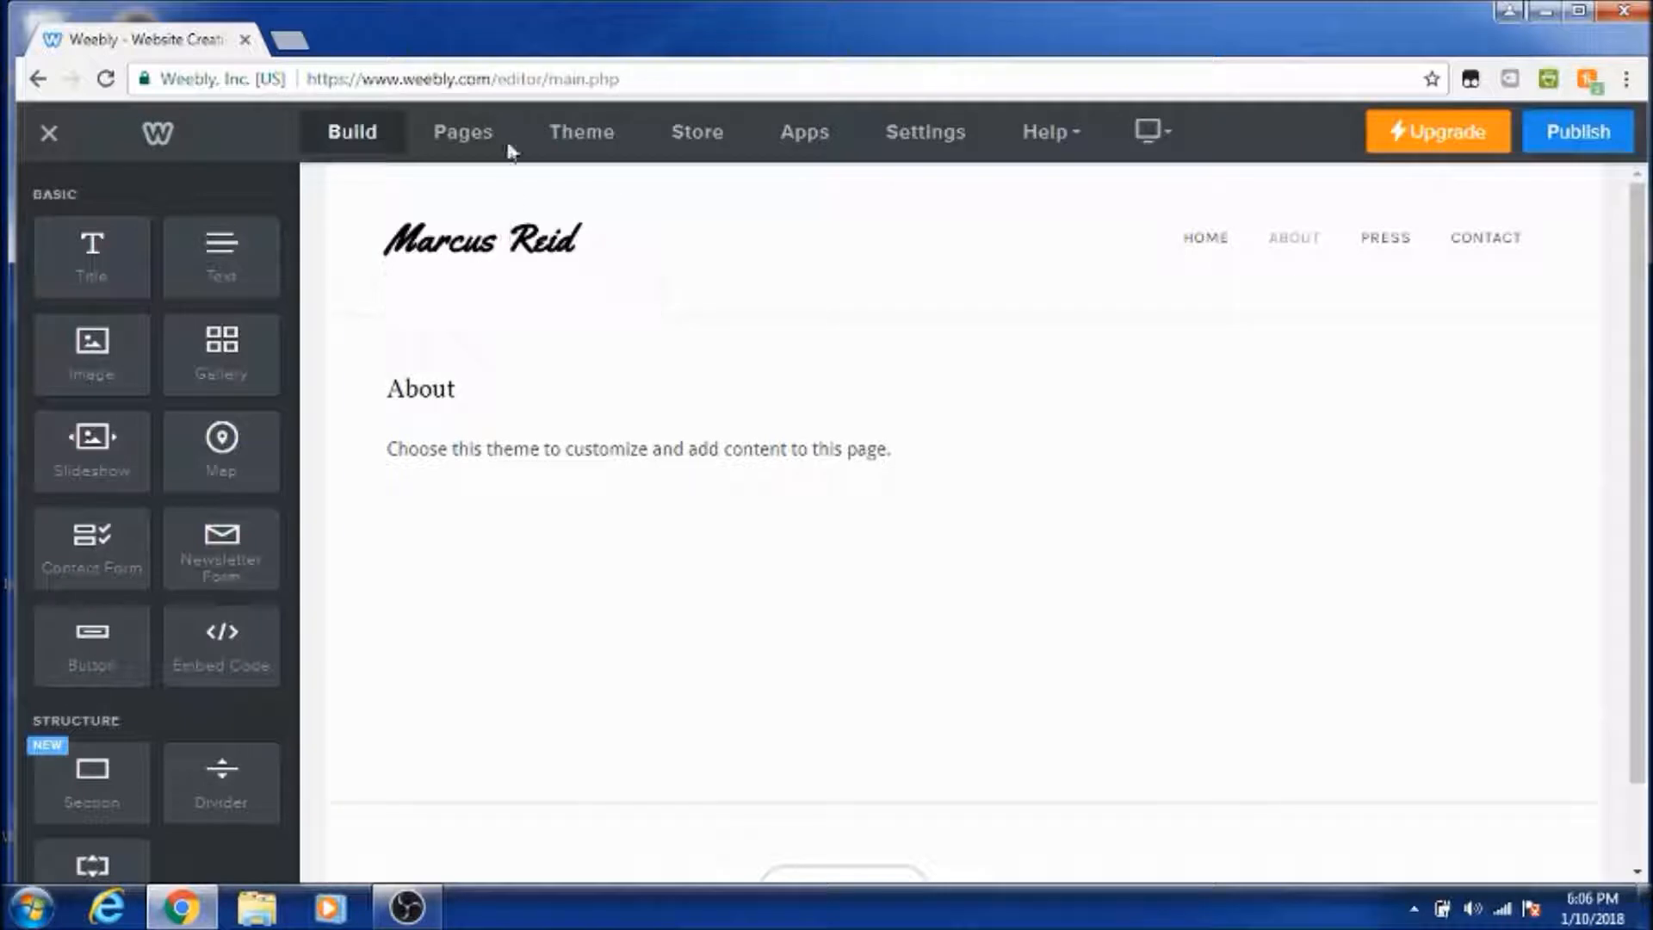
Step: Review the Store overview with its setup tasks for products, payments, shipping and taxes, and return to the editor
{"action": "left_click", "coordinate": [701, 137]}
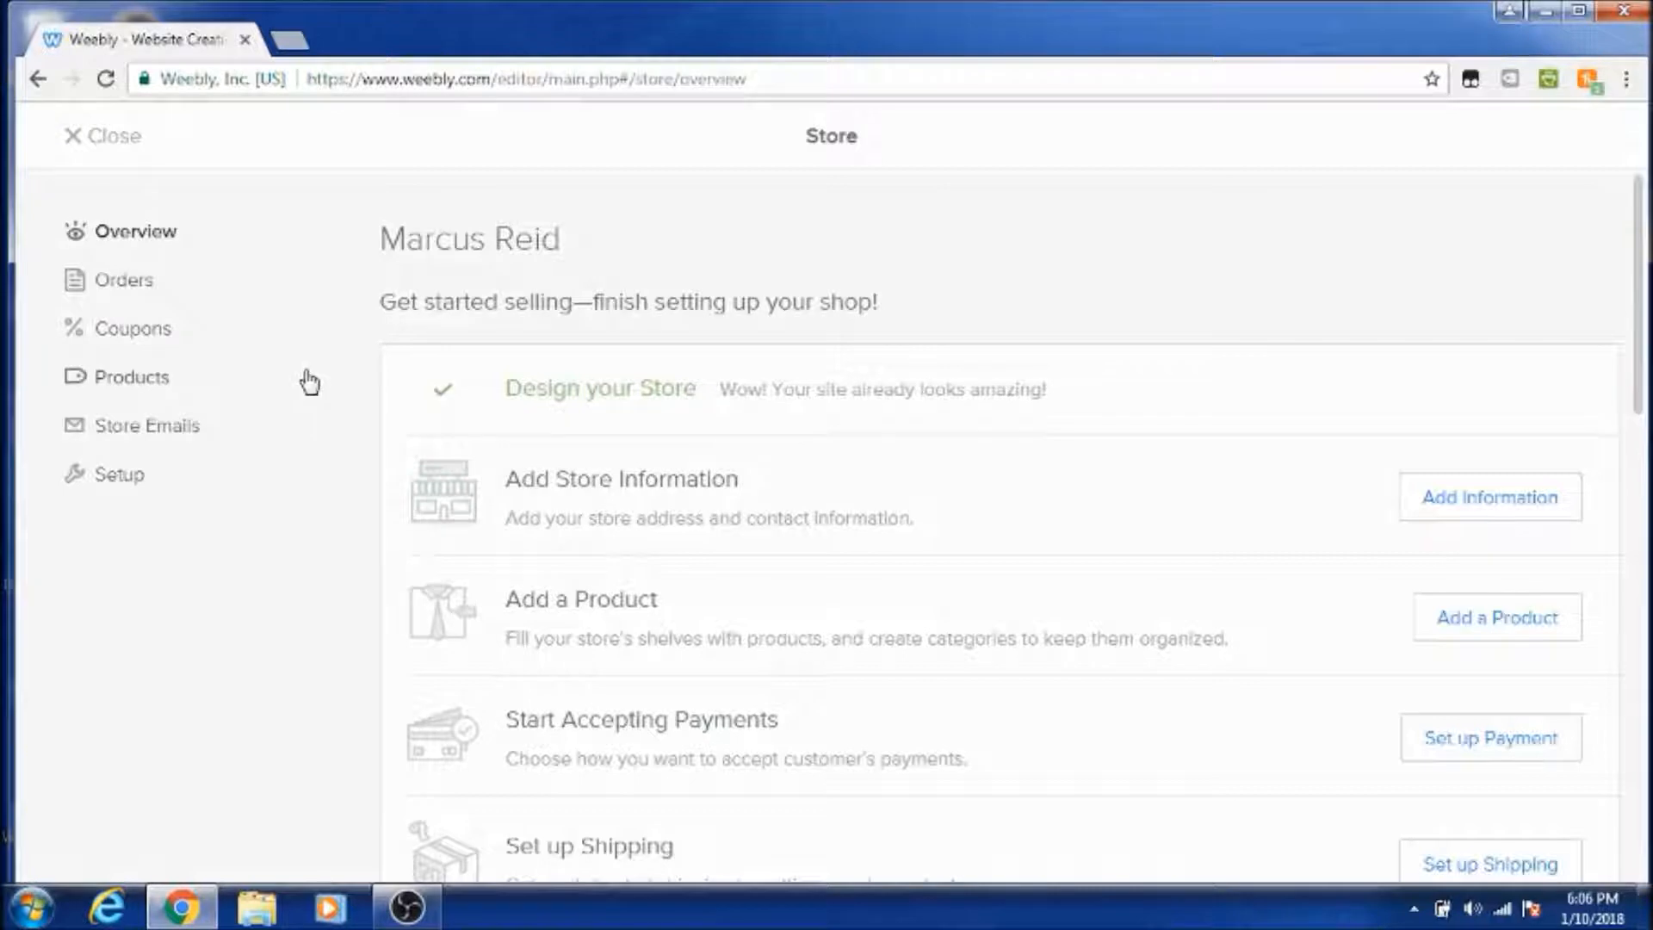
{"action": "scroll", "coordinate": [310, 381], "scroll_direction": "down", "scroll_amount": 3}
{"action": "scroll", "coordinate": [310, 381], "scroll_direction": "down", "scroll_amount": 6}
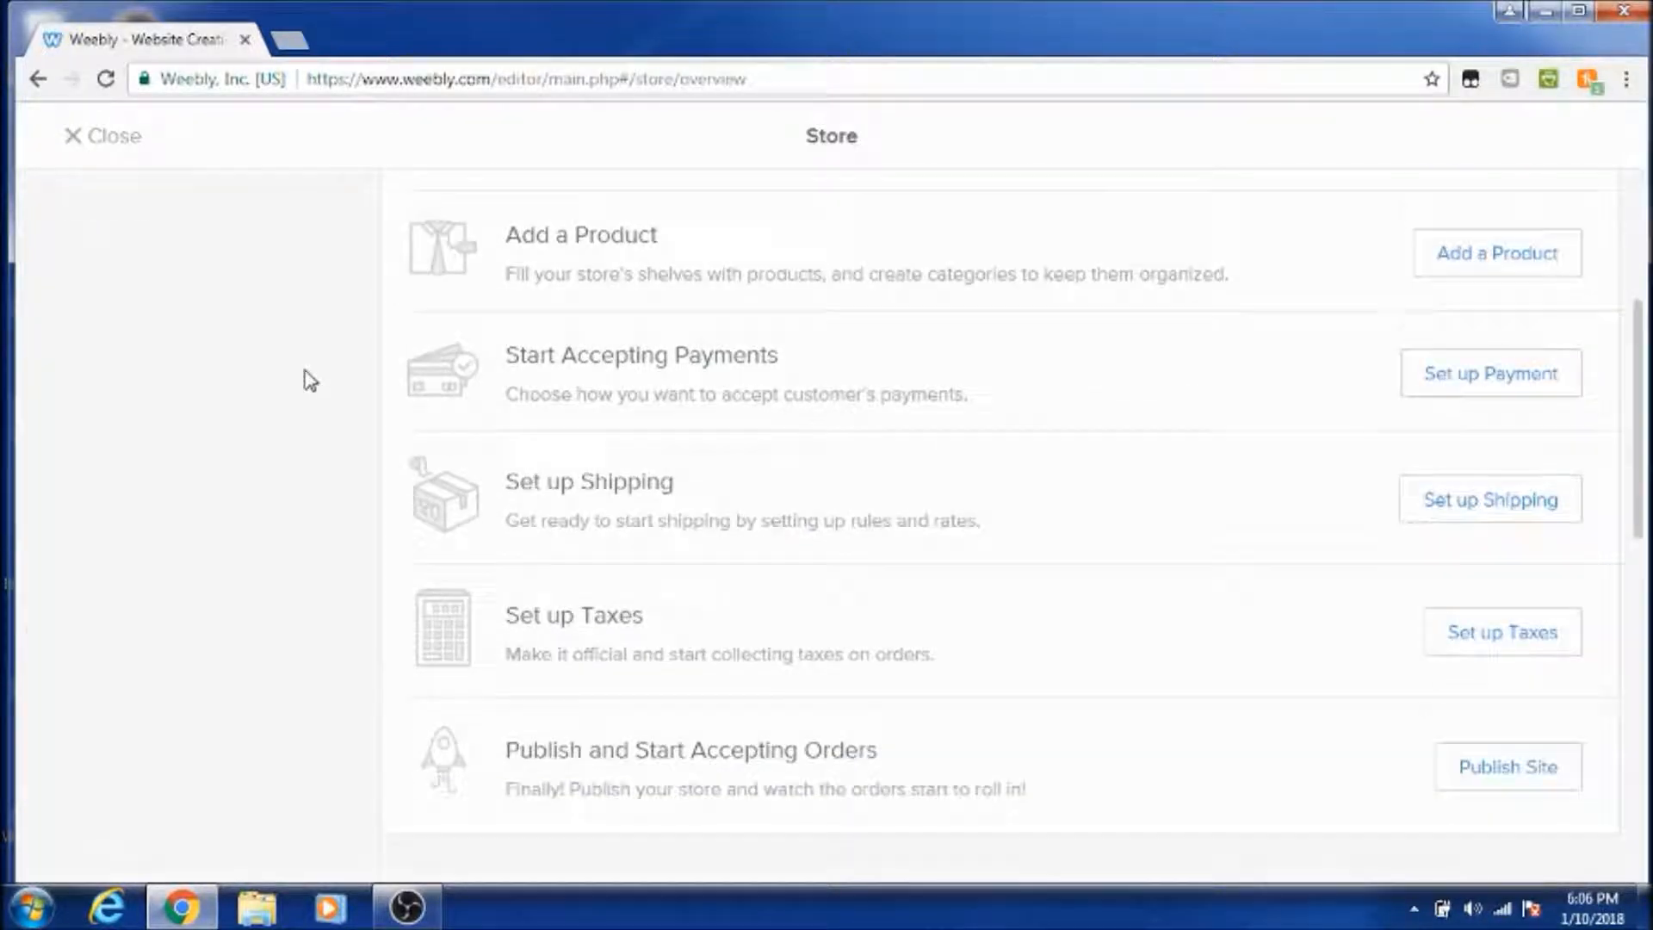
{"action": "scroll", "coordinate": [310, 382], "scroll_direction": "up", "scroll_amount": 6}
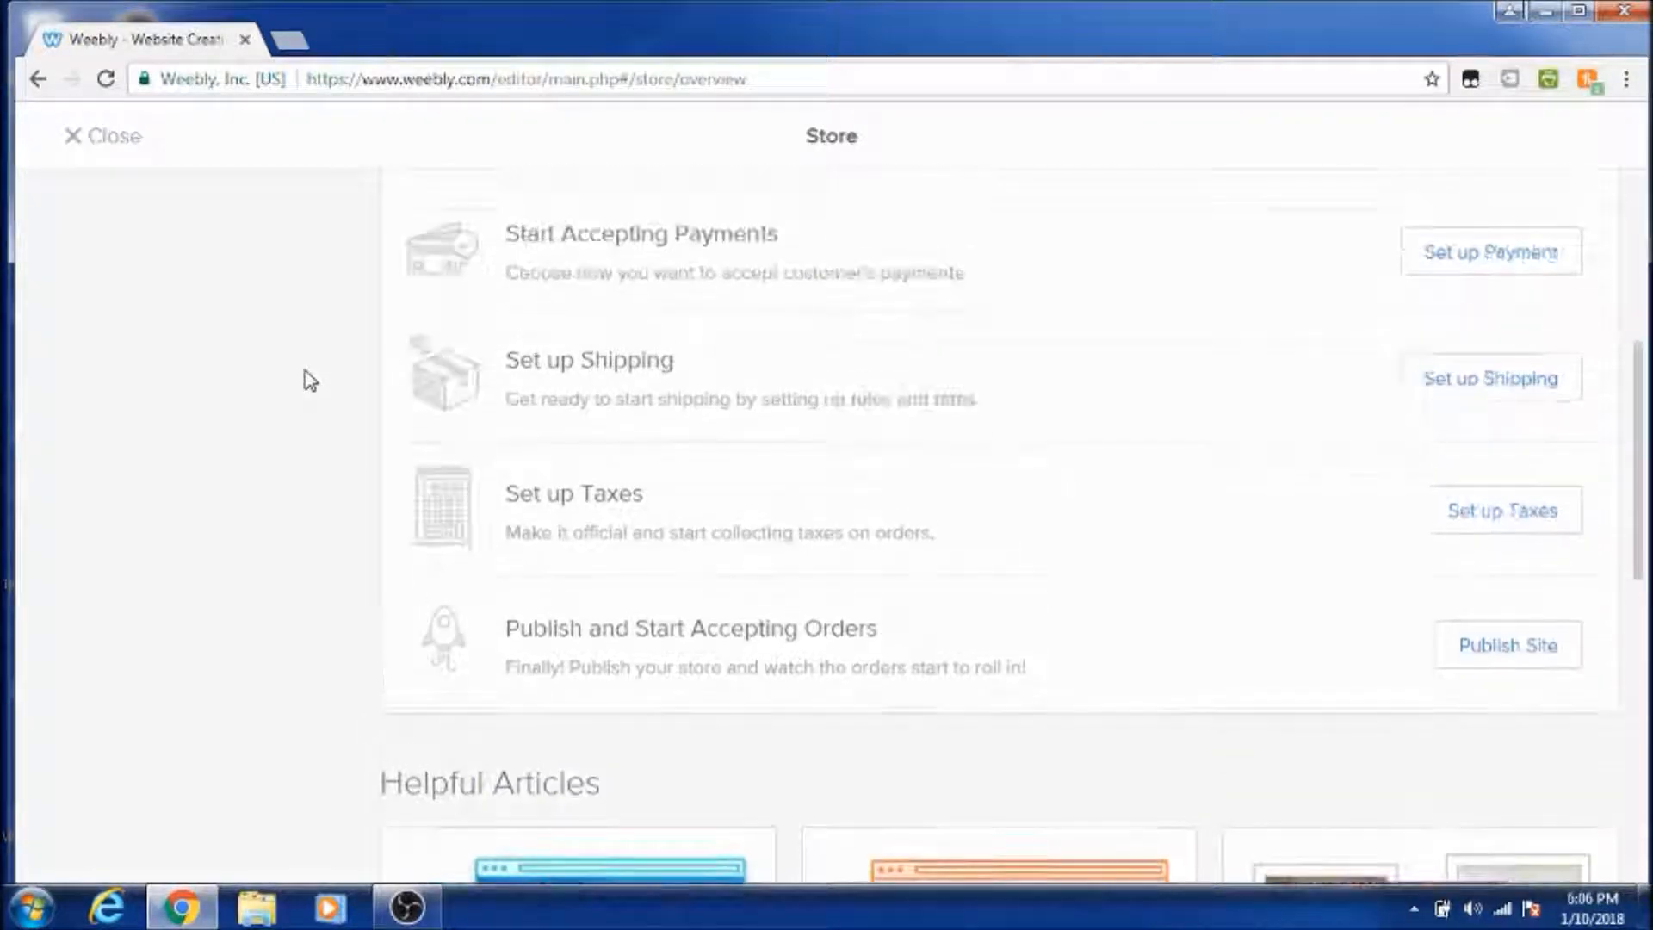
{"action": "scroll", "coordinate": [310, 381], "scroll_direction": "up", "scroll_amount": 2}
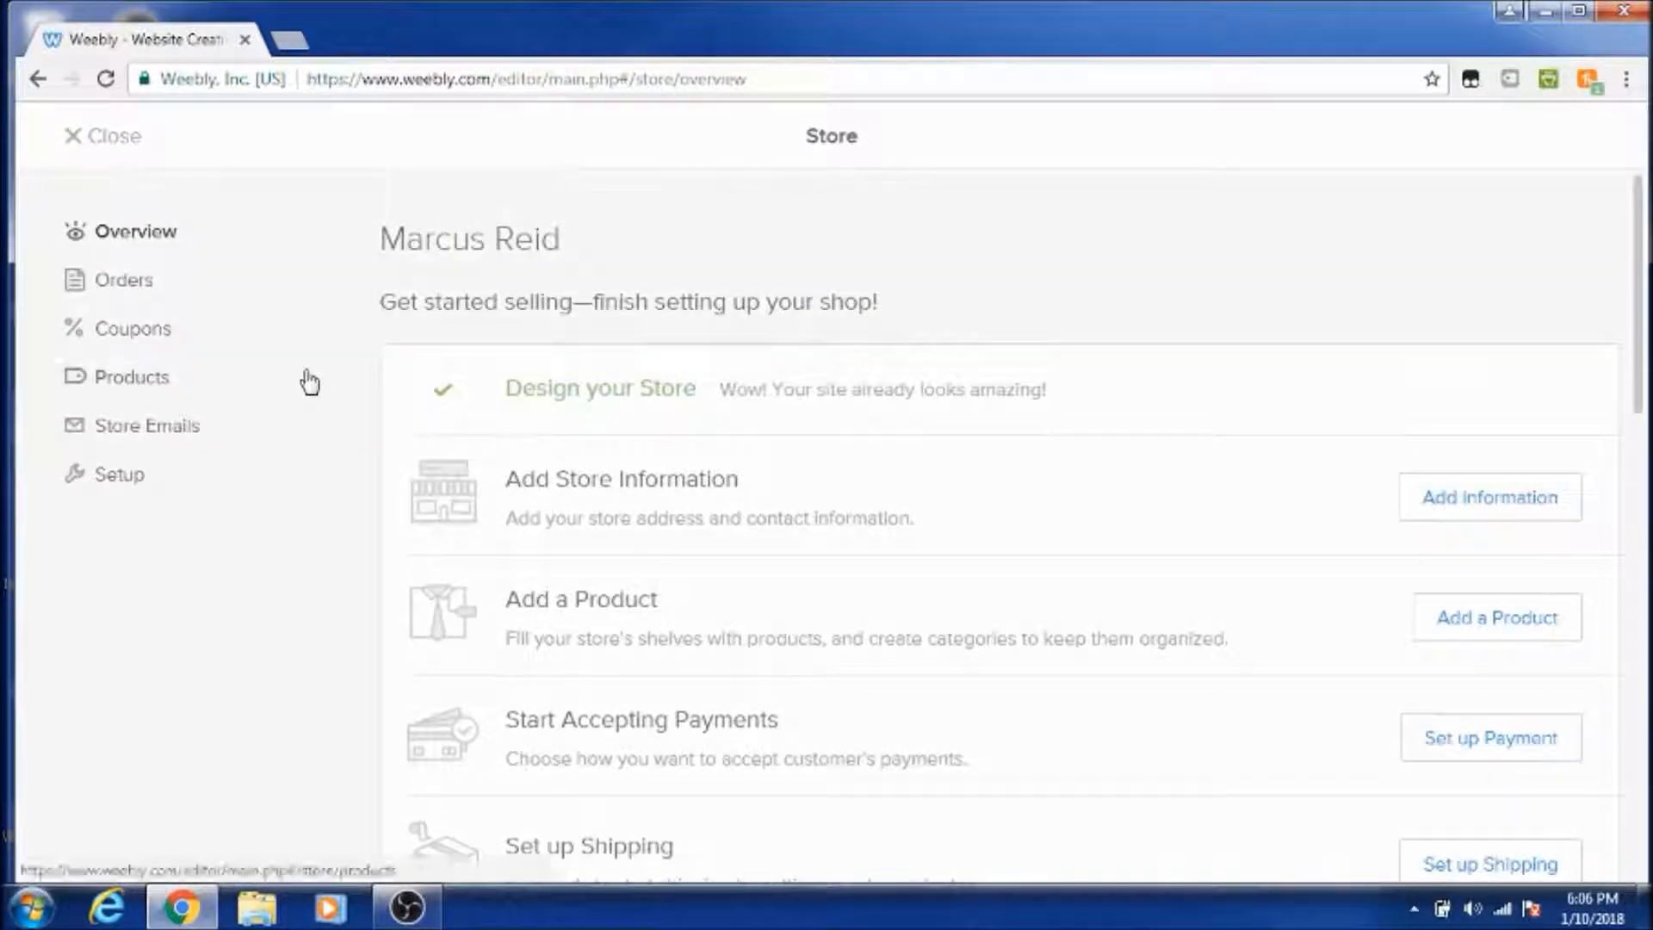
{"action": "scroll", "coordinate": [310, 381], "scroll_direction": "down", "scroll_amount": 3}
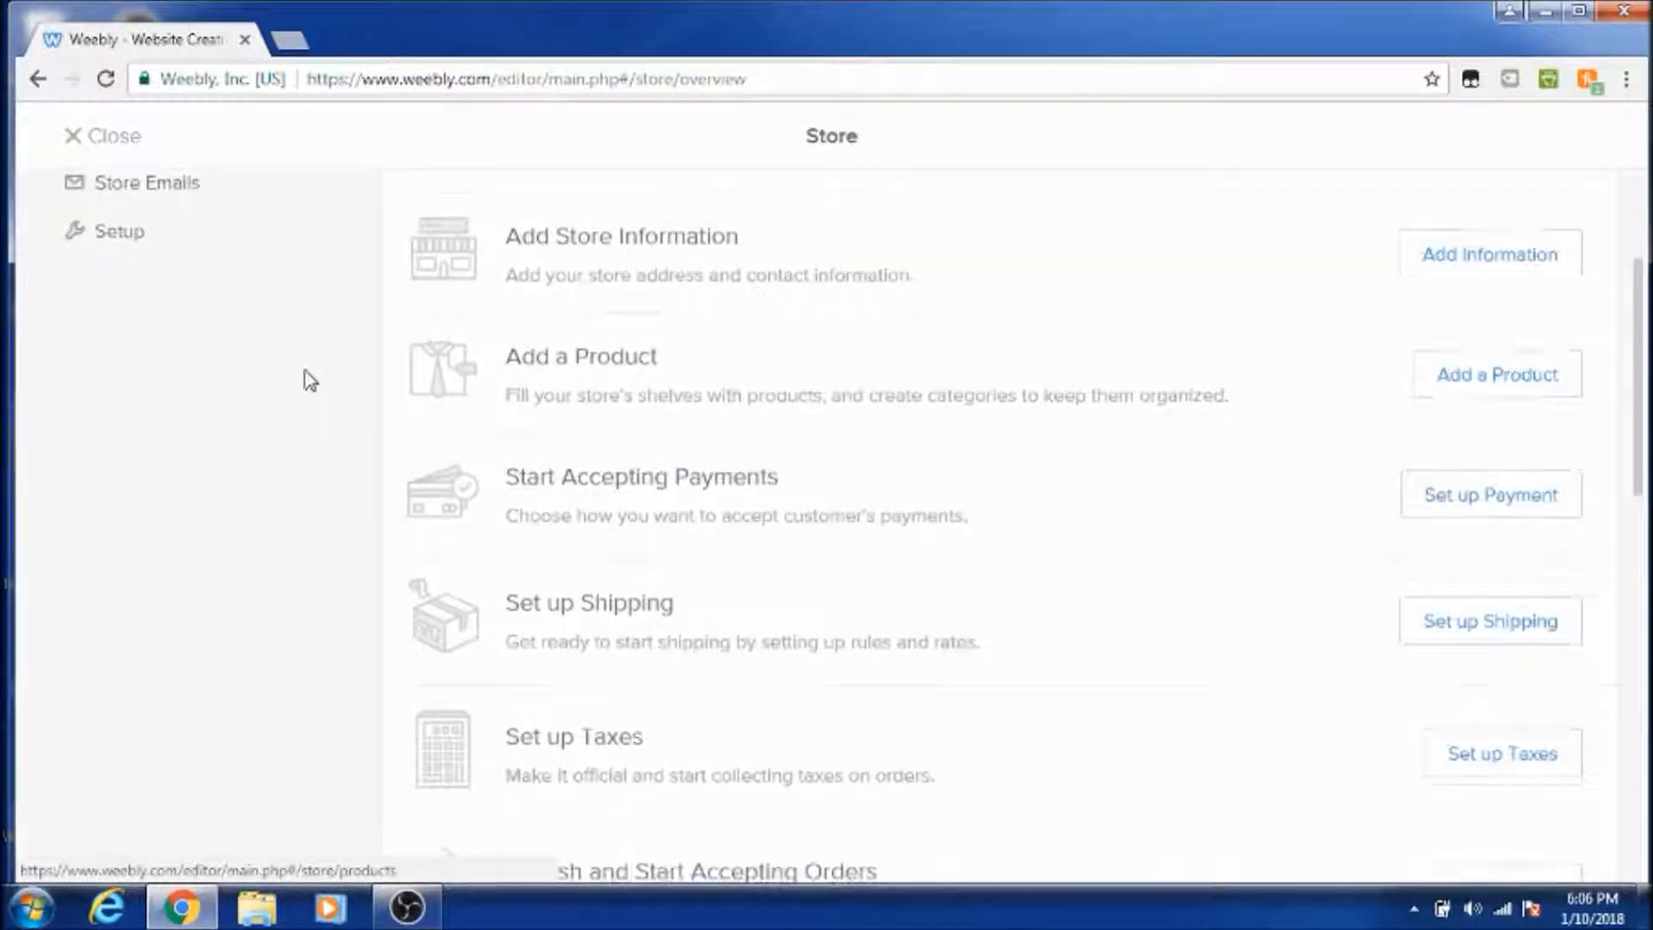
{"action": "scroll", "coordinate": [310, 381], "scroll_direction": "up", "scroll_amount": 3}
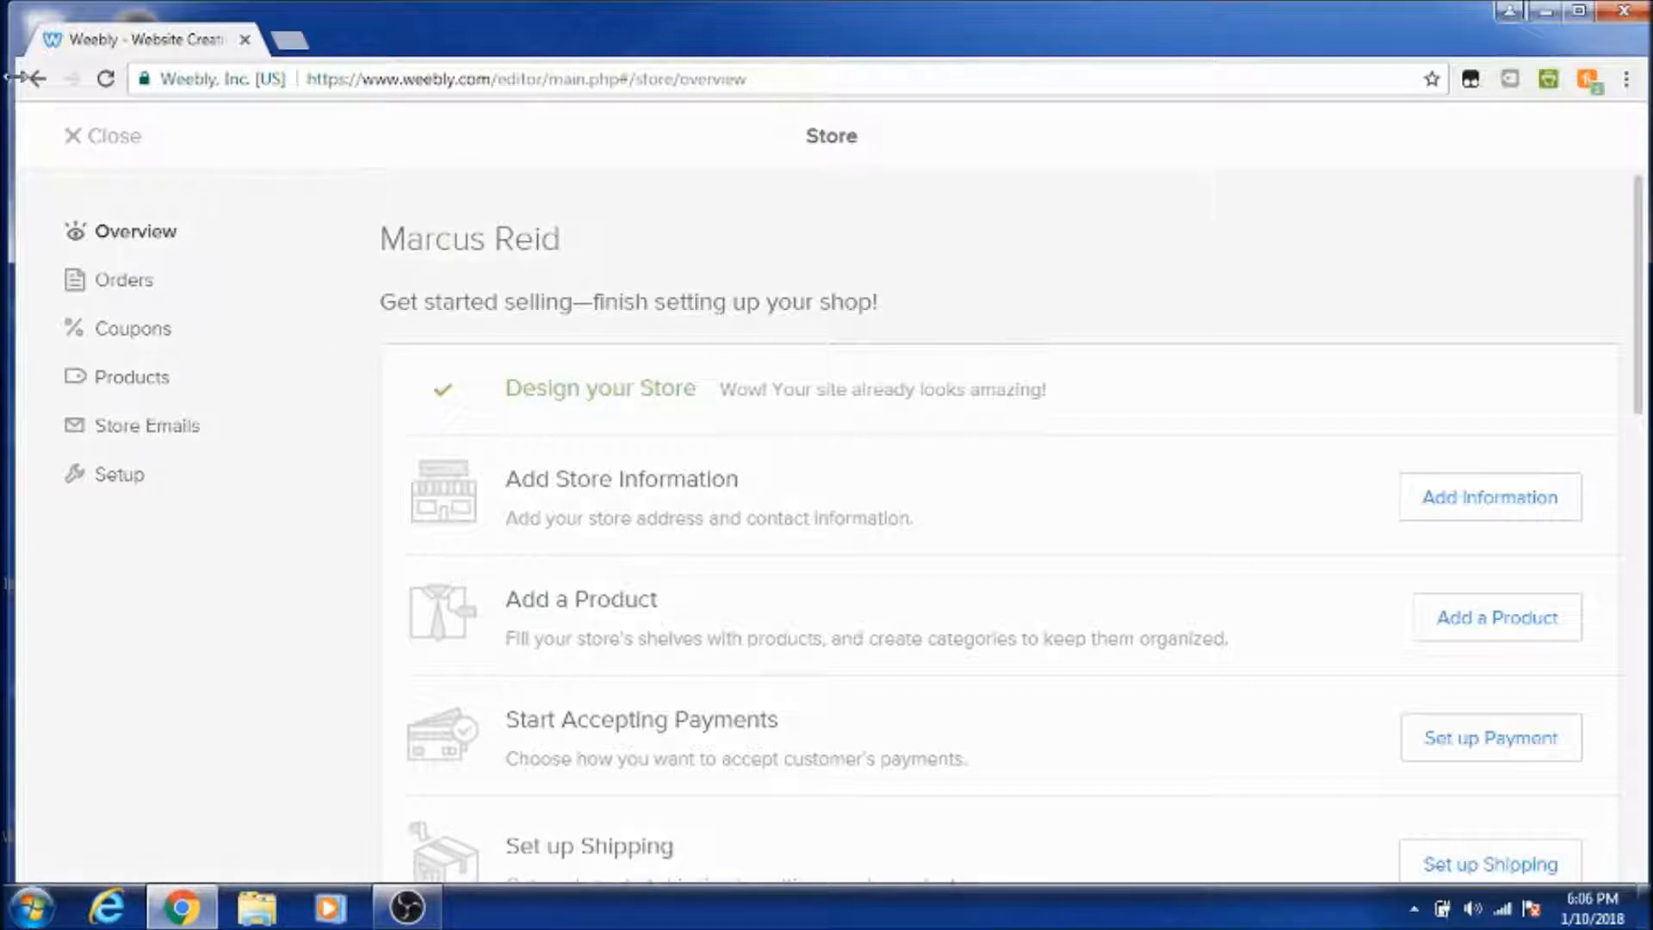
{"action": "left_click", "coordinate": [72, 138]}
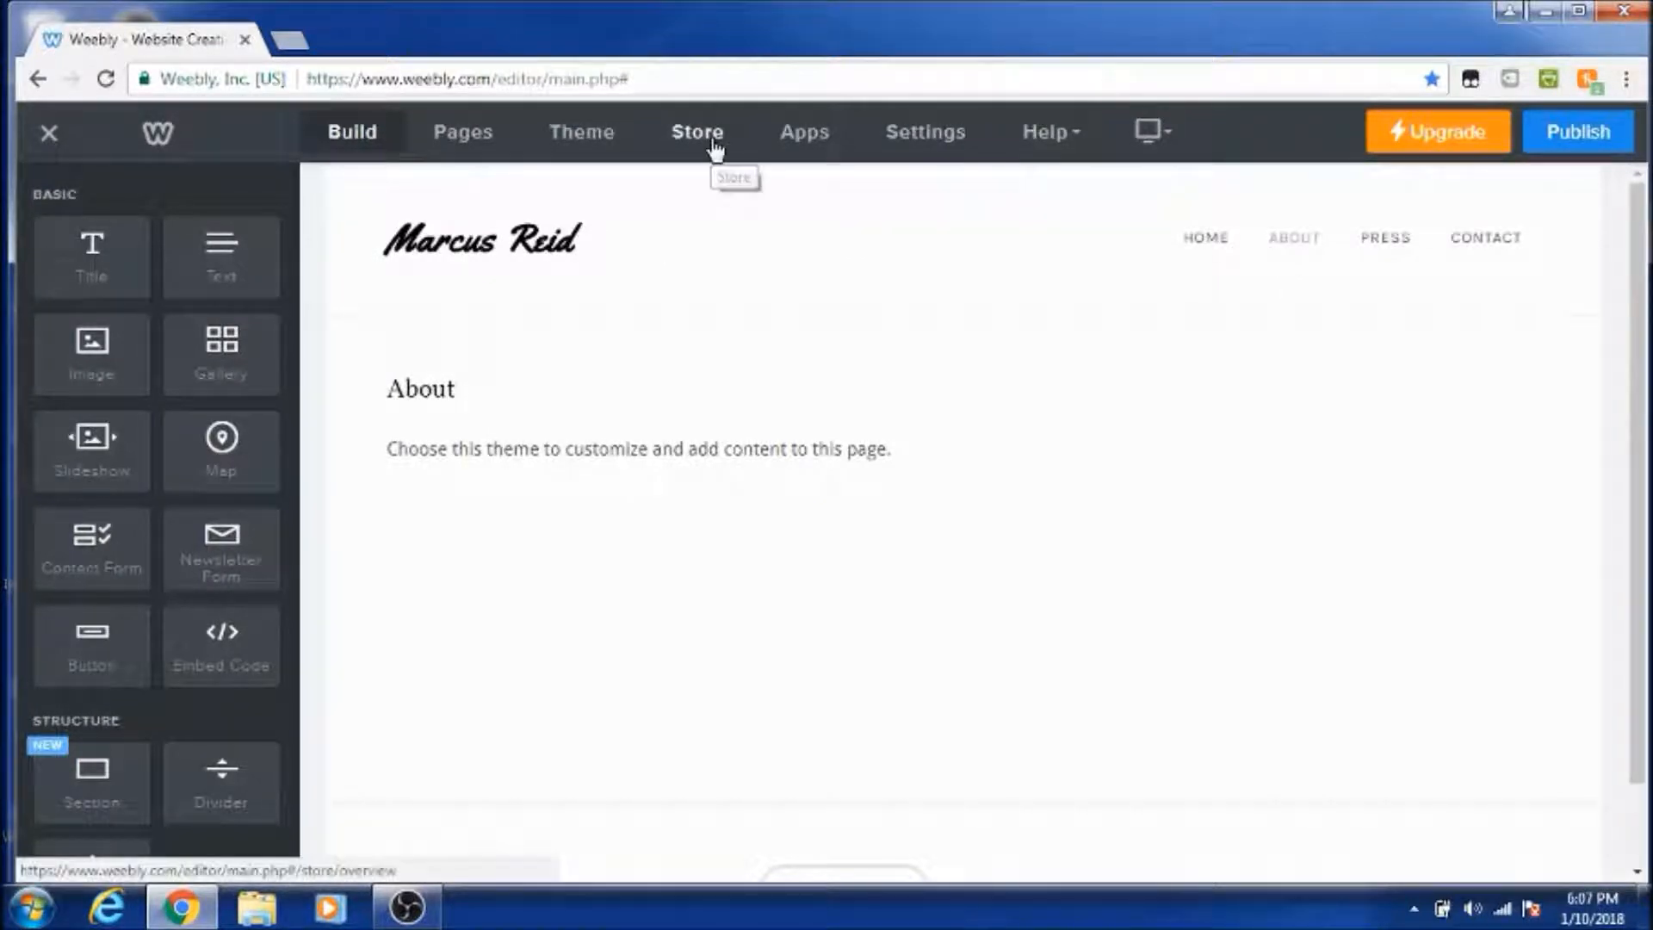
Step: Browse the App Center's featured collections, recommended apps and popular apps, and return to the editor
{"action": "left_click", "coordinate": [819, 146]}
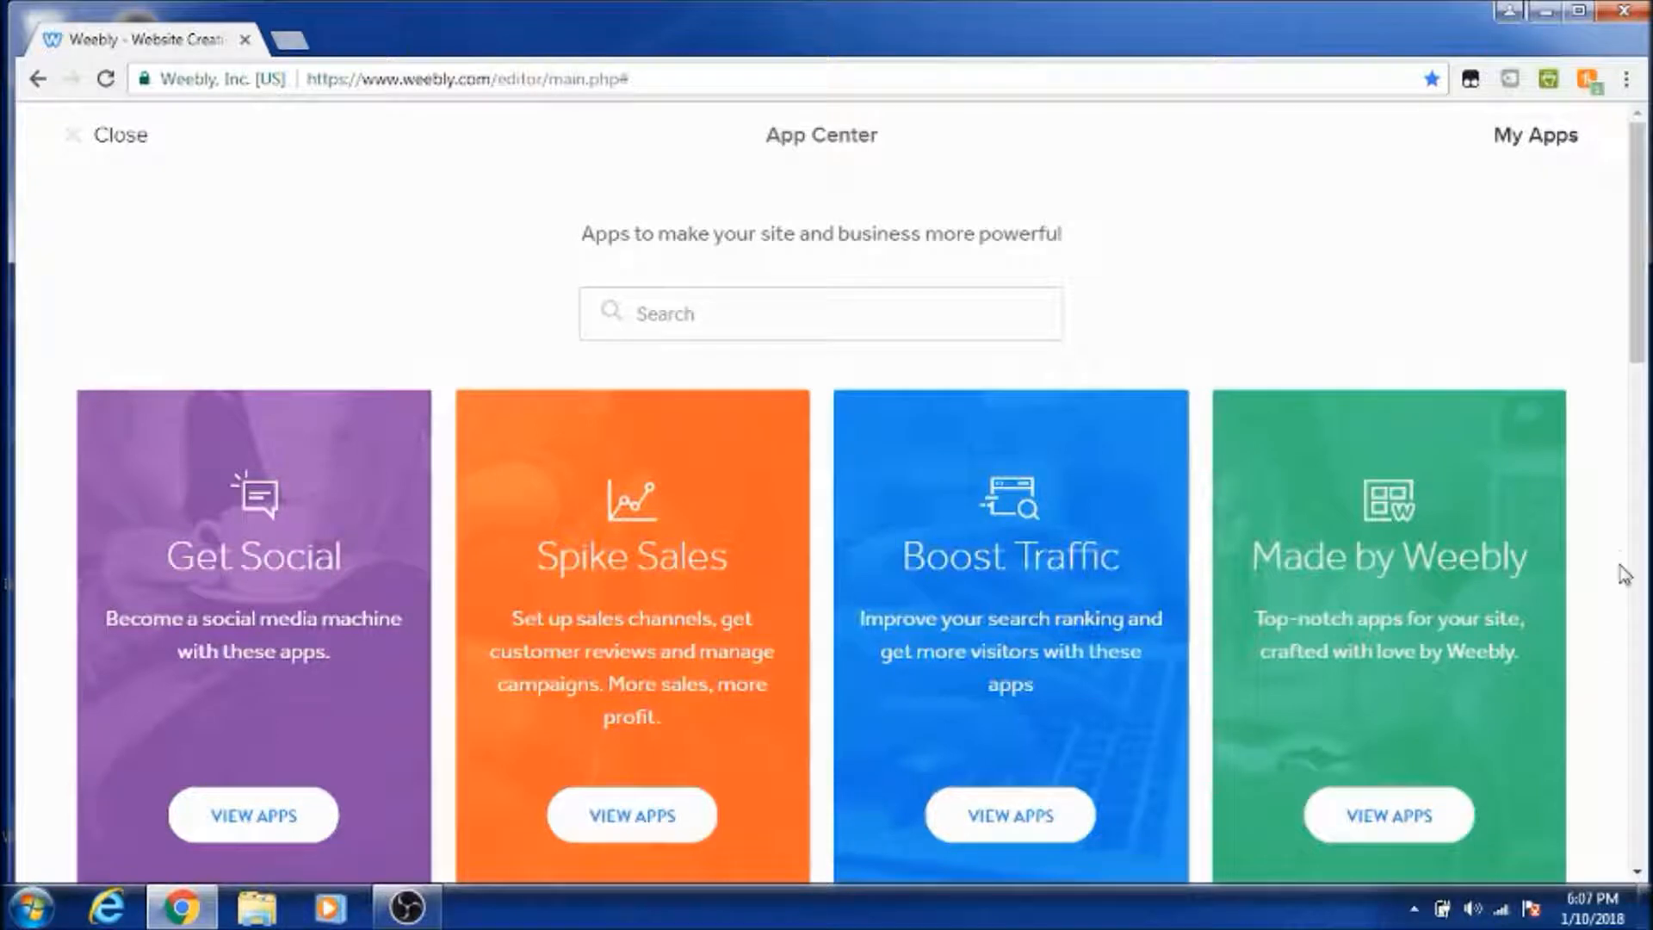
{"action": "scroll", "coordinate": [1622, 562], "scroll_direction": "down", "scroll_amount": 10}
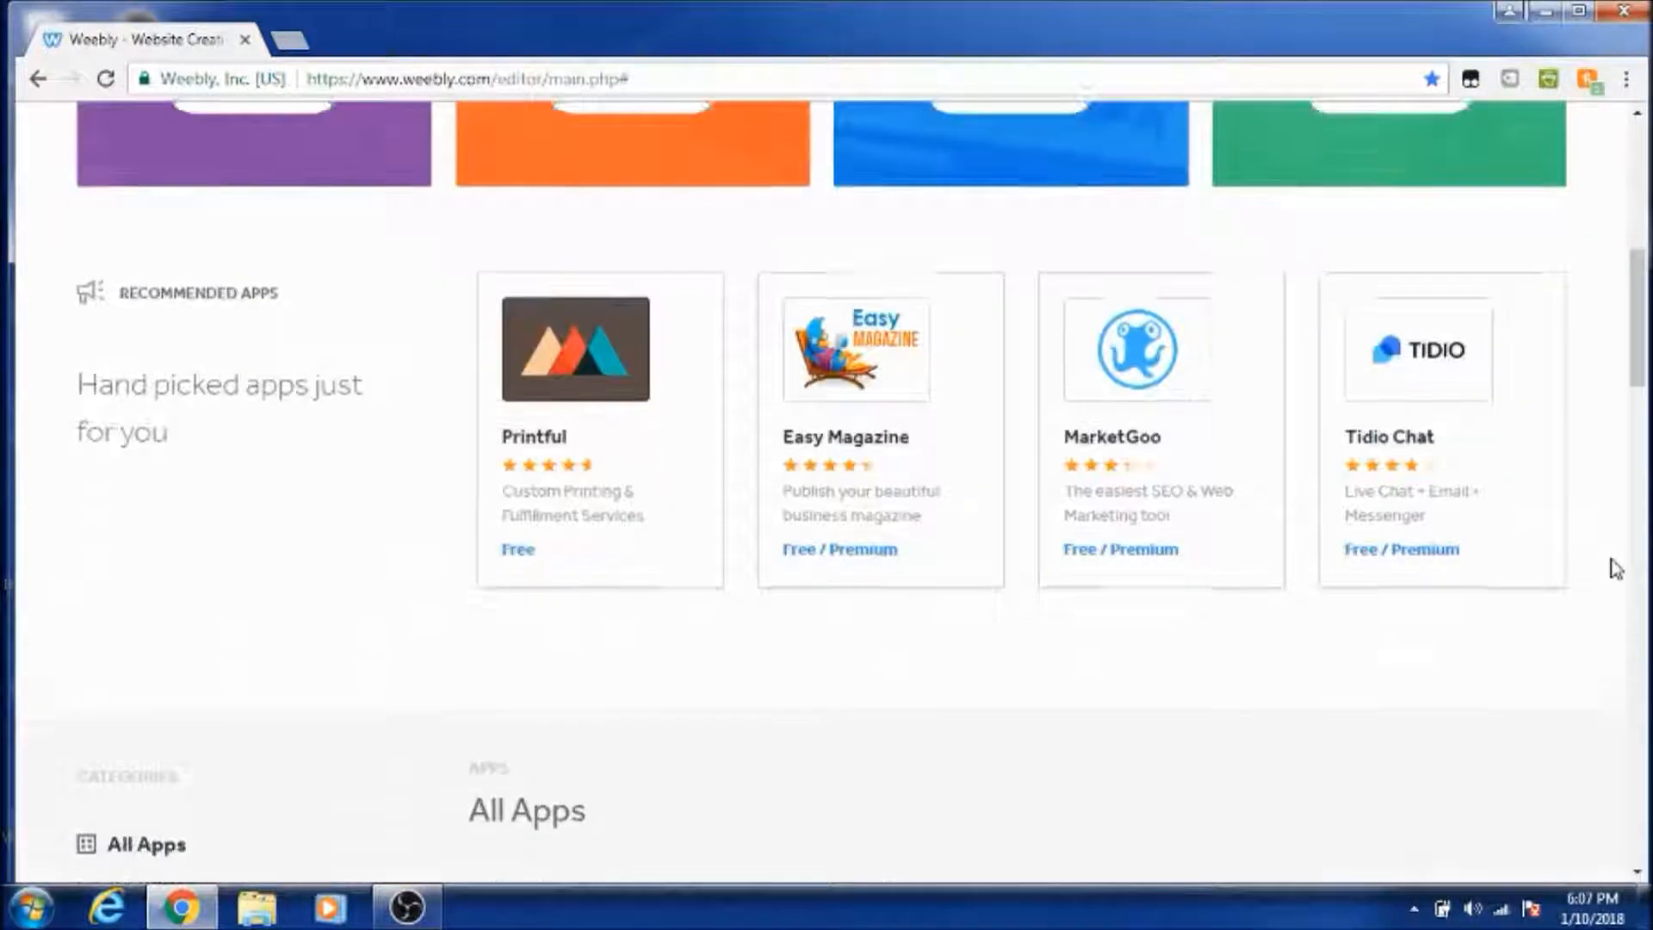
{"action": "scroll", "coordinate": [1616, 568], "scroll_direction": "down", "scroll_amount": 6}
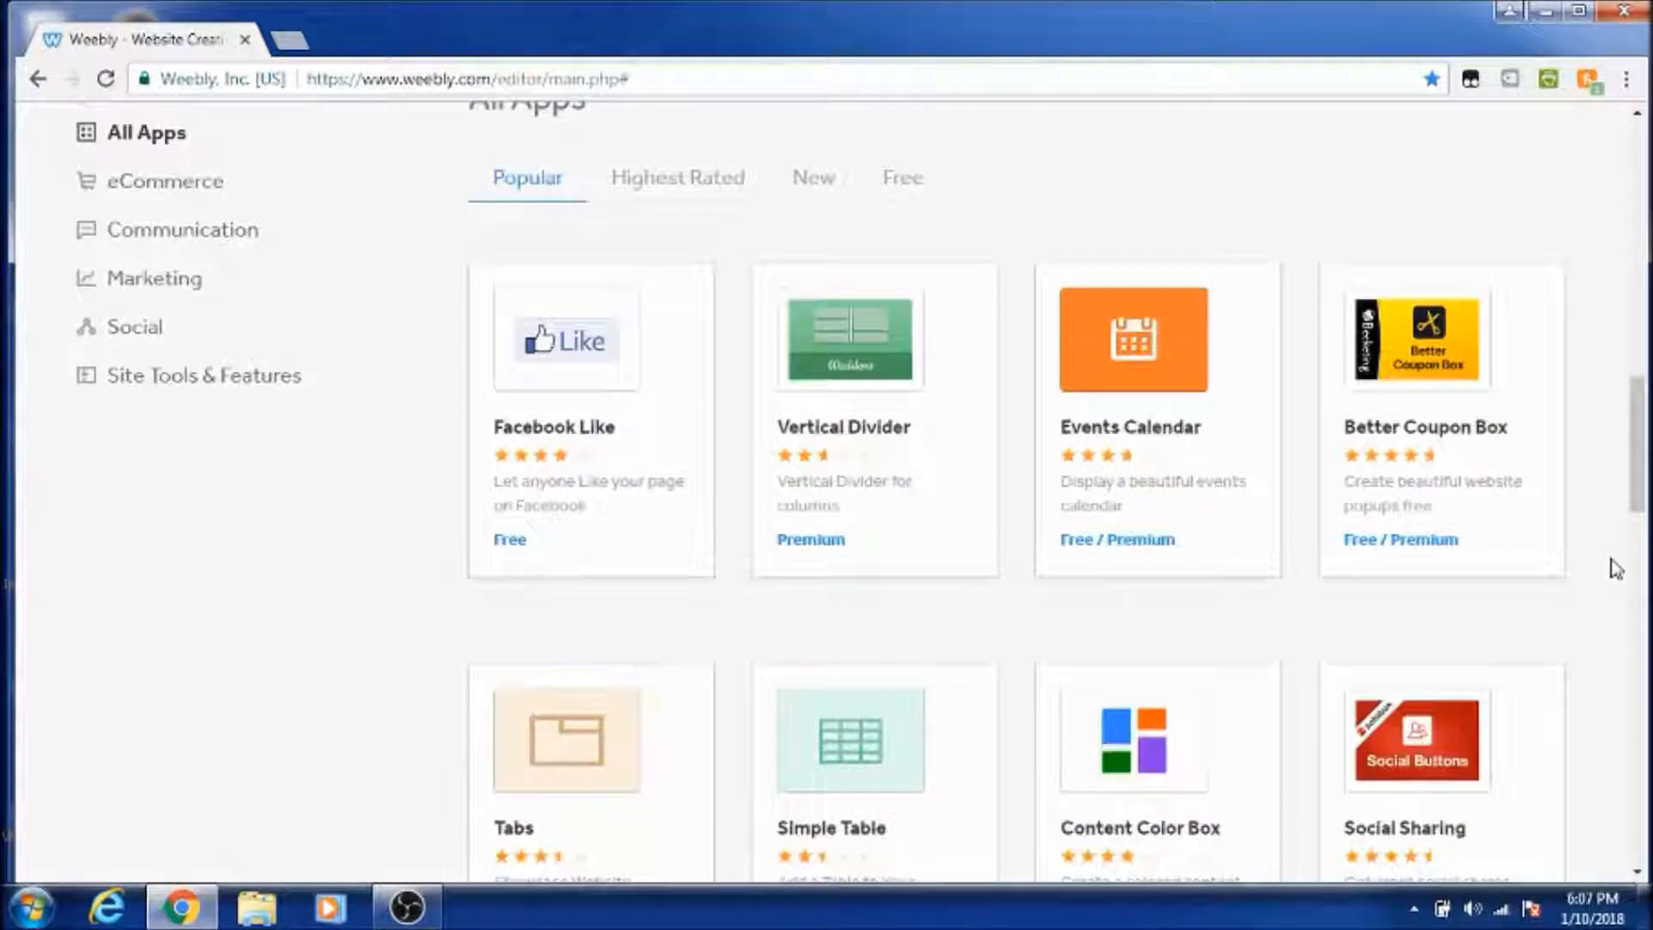
{"action": "scroll", "coordinate": [1617, 569], "scroll_direction": "up", "scroll_amount": 6}
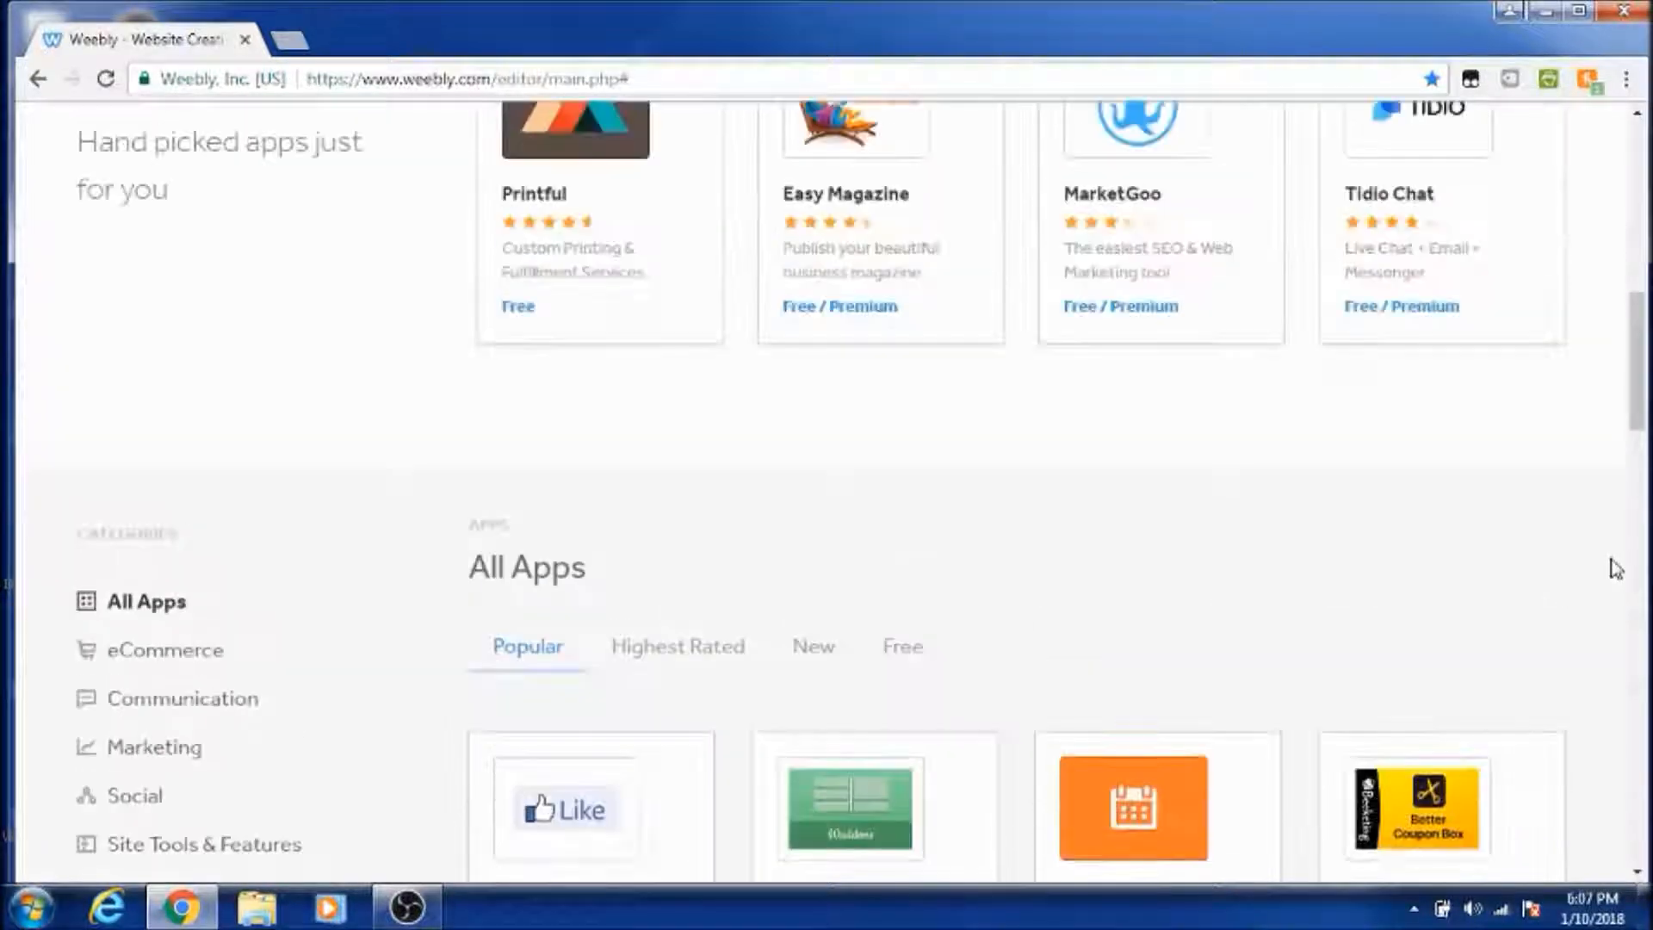
{"action": "scroll", "coordinate": [1616, 568], "scroll_direction": "up", "scroll_amount": 7}
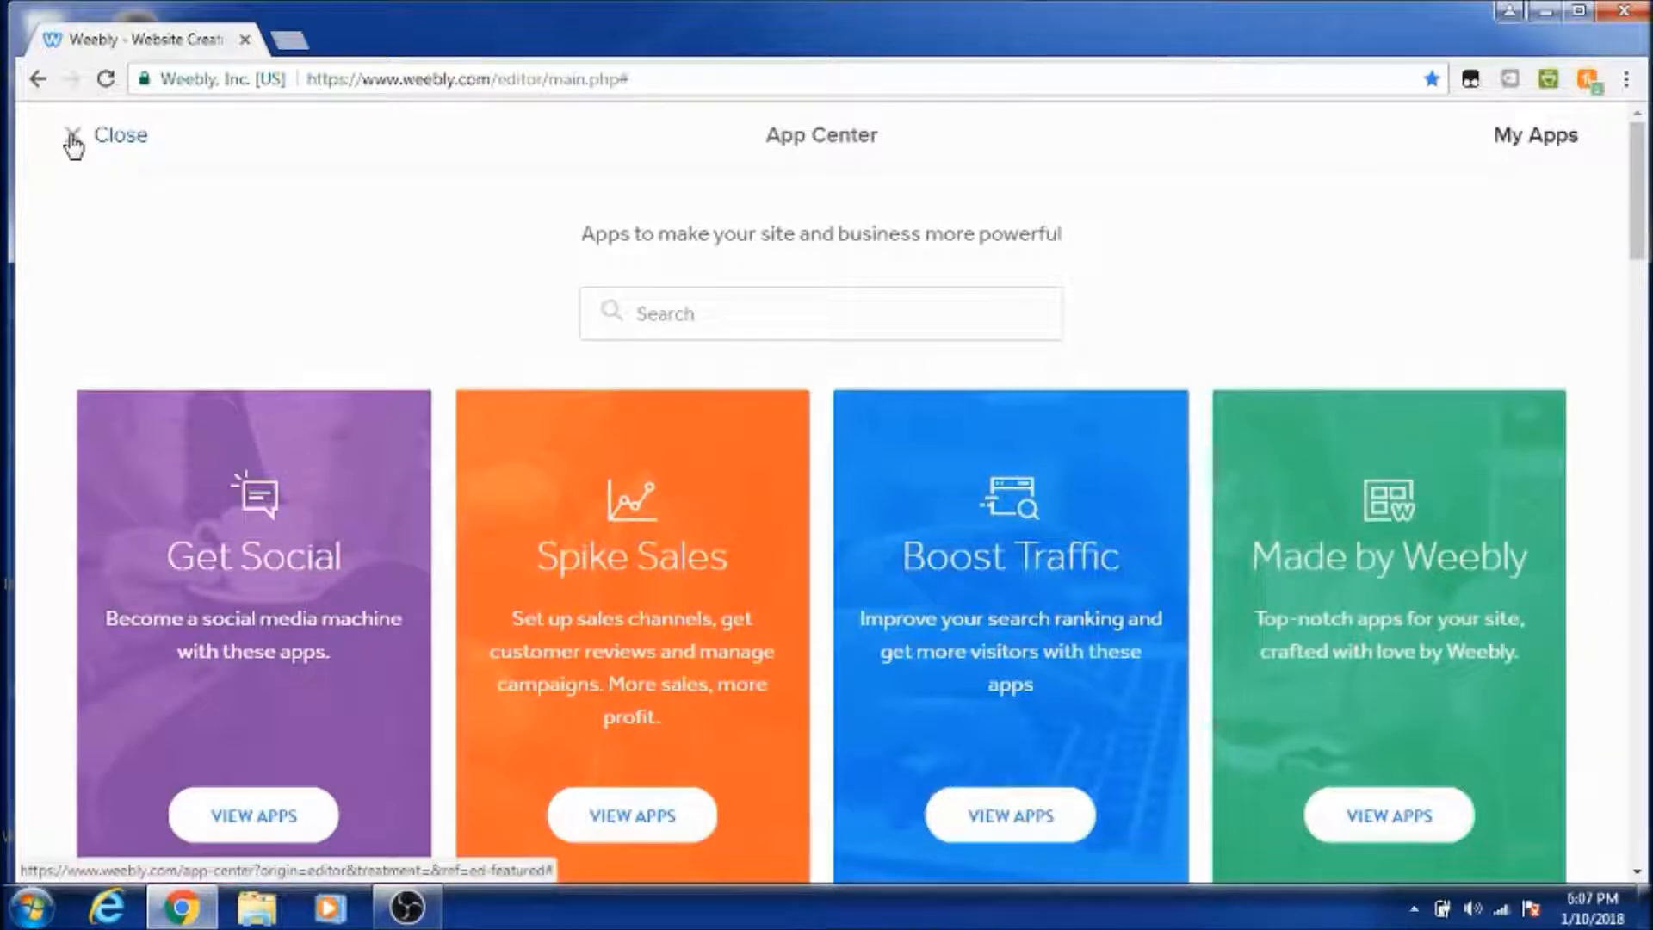
{"action": "left_click", "coordinate": [73, 142]}
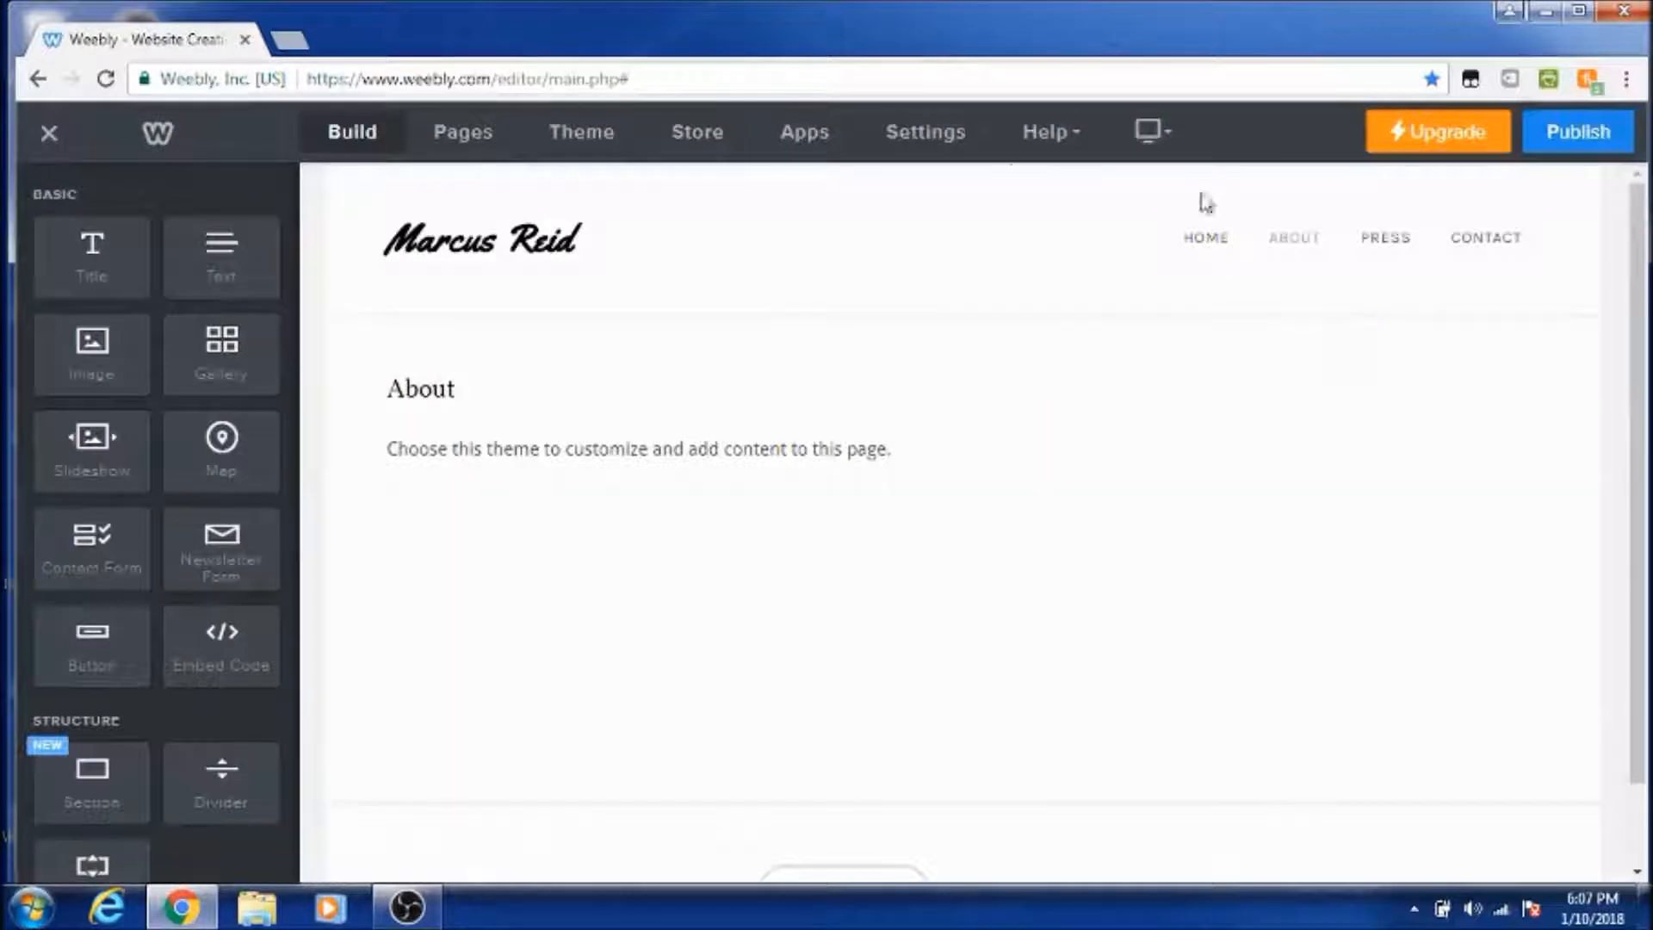
Step: Open the site settings and review the site address, site title and site category in the General section
{"action": "left_click", "coordinate": [911, 135]}
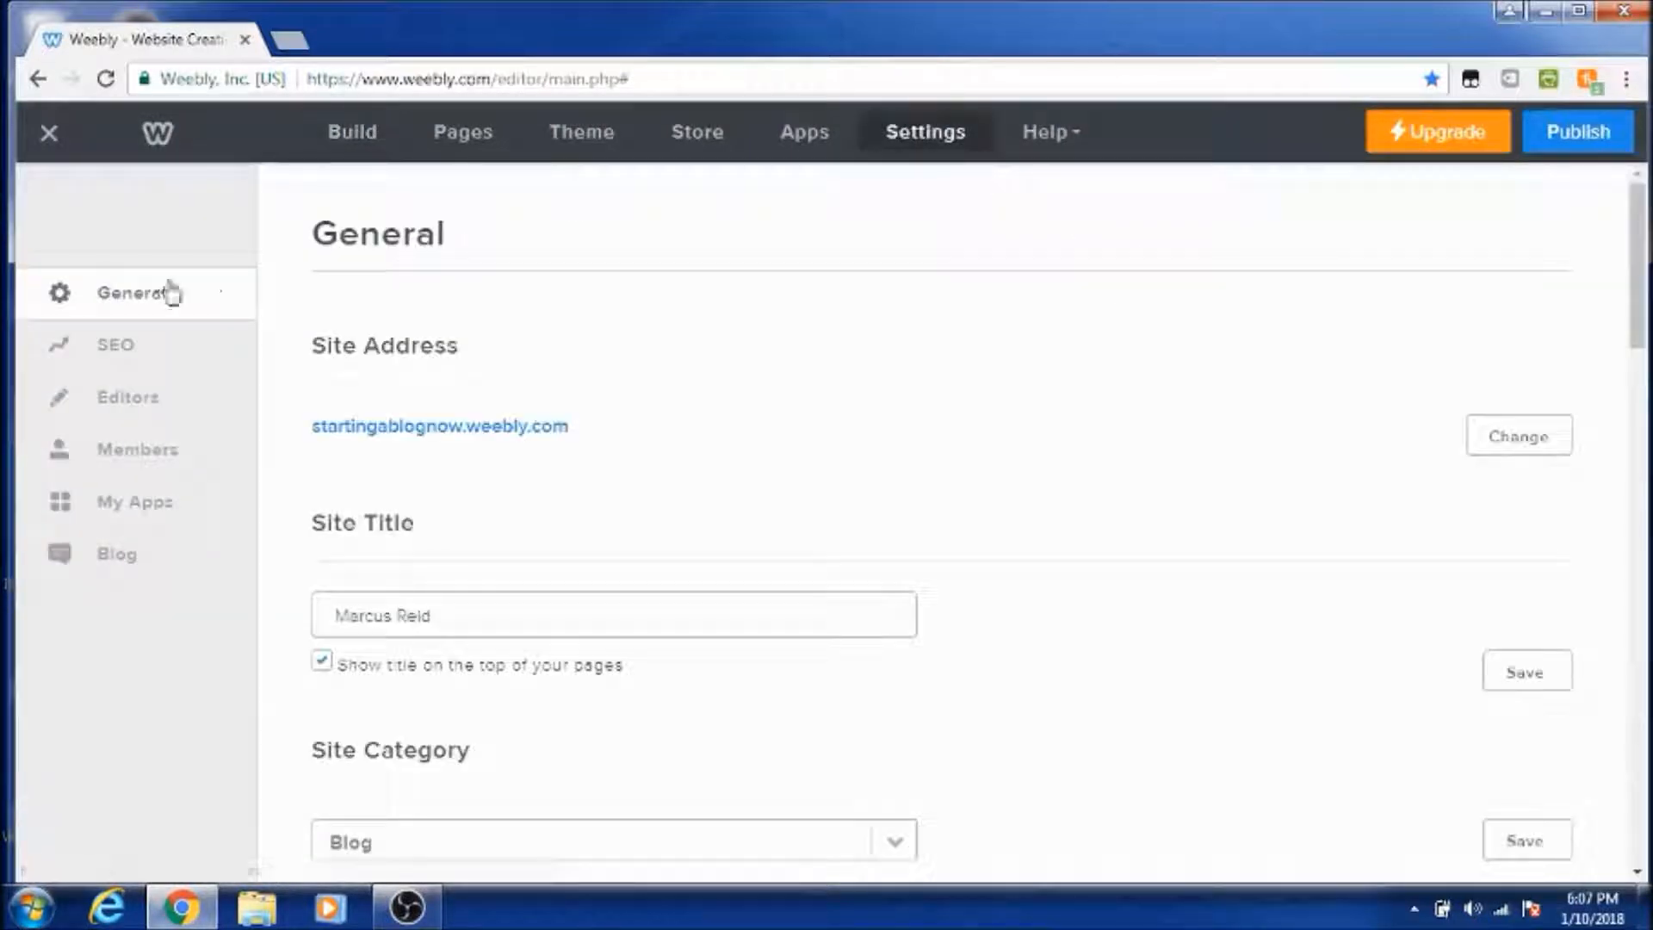
{"action": "scroll", "coordinate": [1166, 683], "scroll_direction": "down", "scroll_amount": 2}
{"action": "scroll", "coordinate": [1179, 676], "scroll_direction": "up", "scroll_amount": 2}
{"action": "scroll", "coordinate": [1406, 429], "scroll_direction": "down", "scroll_amount": 3}
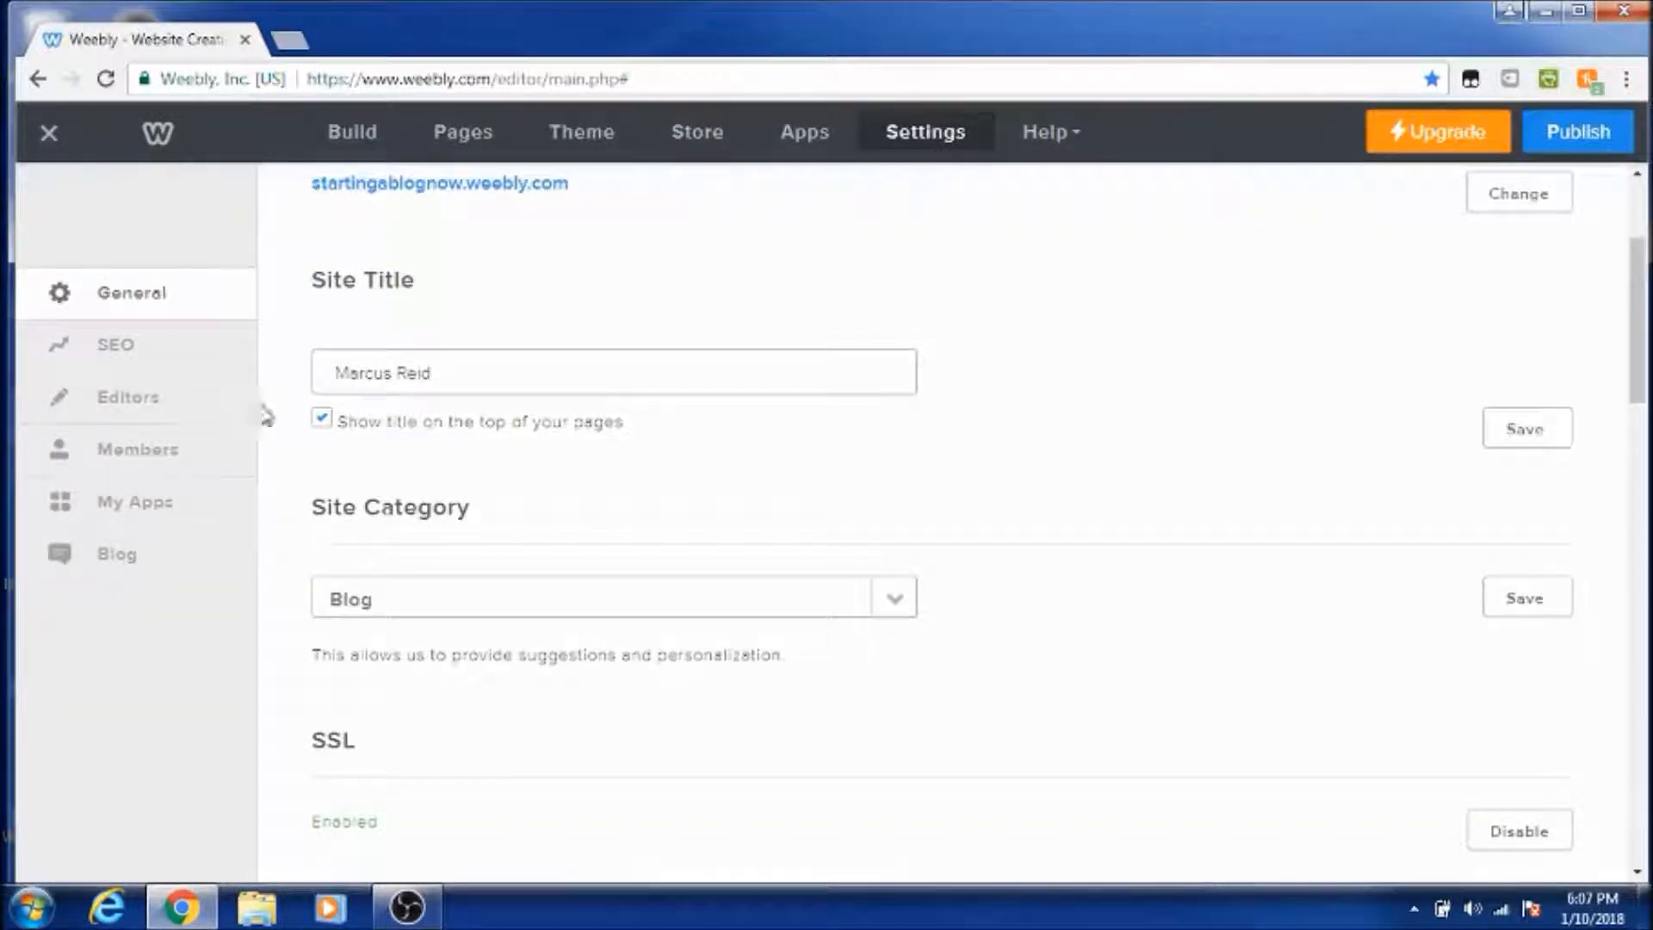
Step: Review the Members settings for login, registration and groups, and view the site's Editors list
{"action": "left_click", "coordinate": [135, 472]}
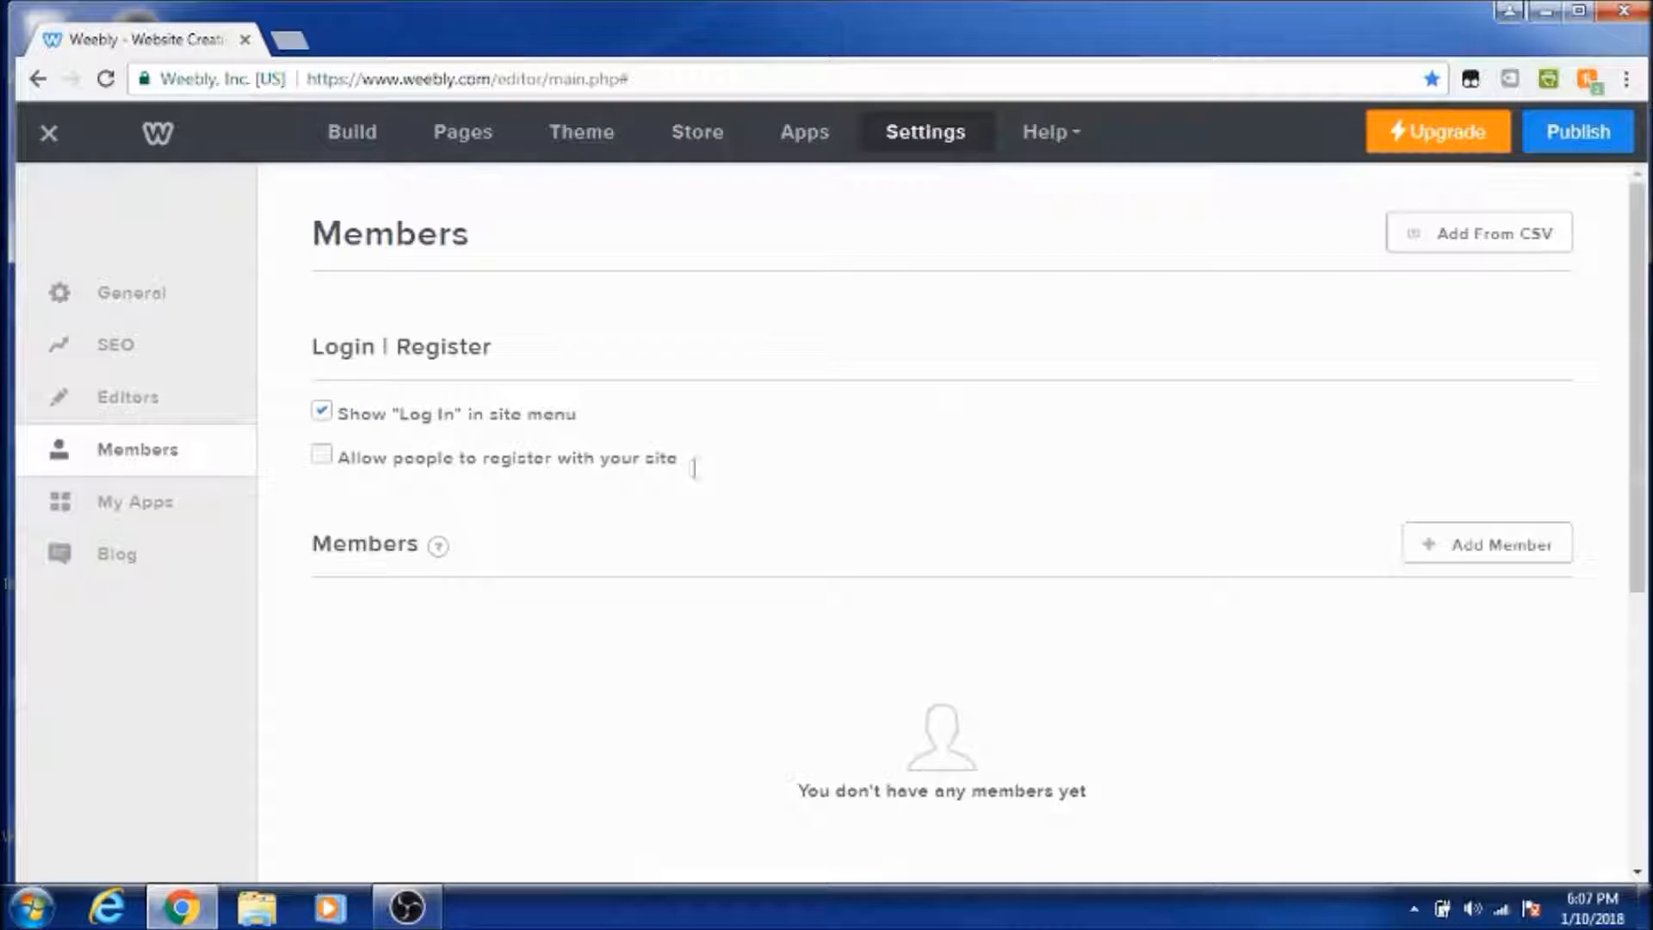
{"action": "scroll", "coordinate": [946, 581], "scroll_direction": "down", "scroll_amount": 1}
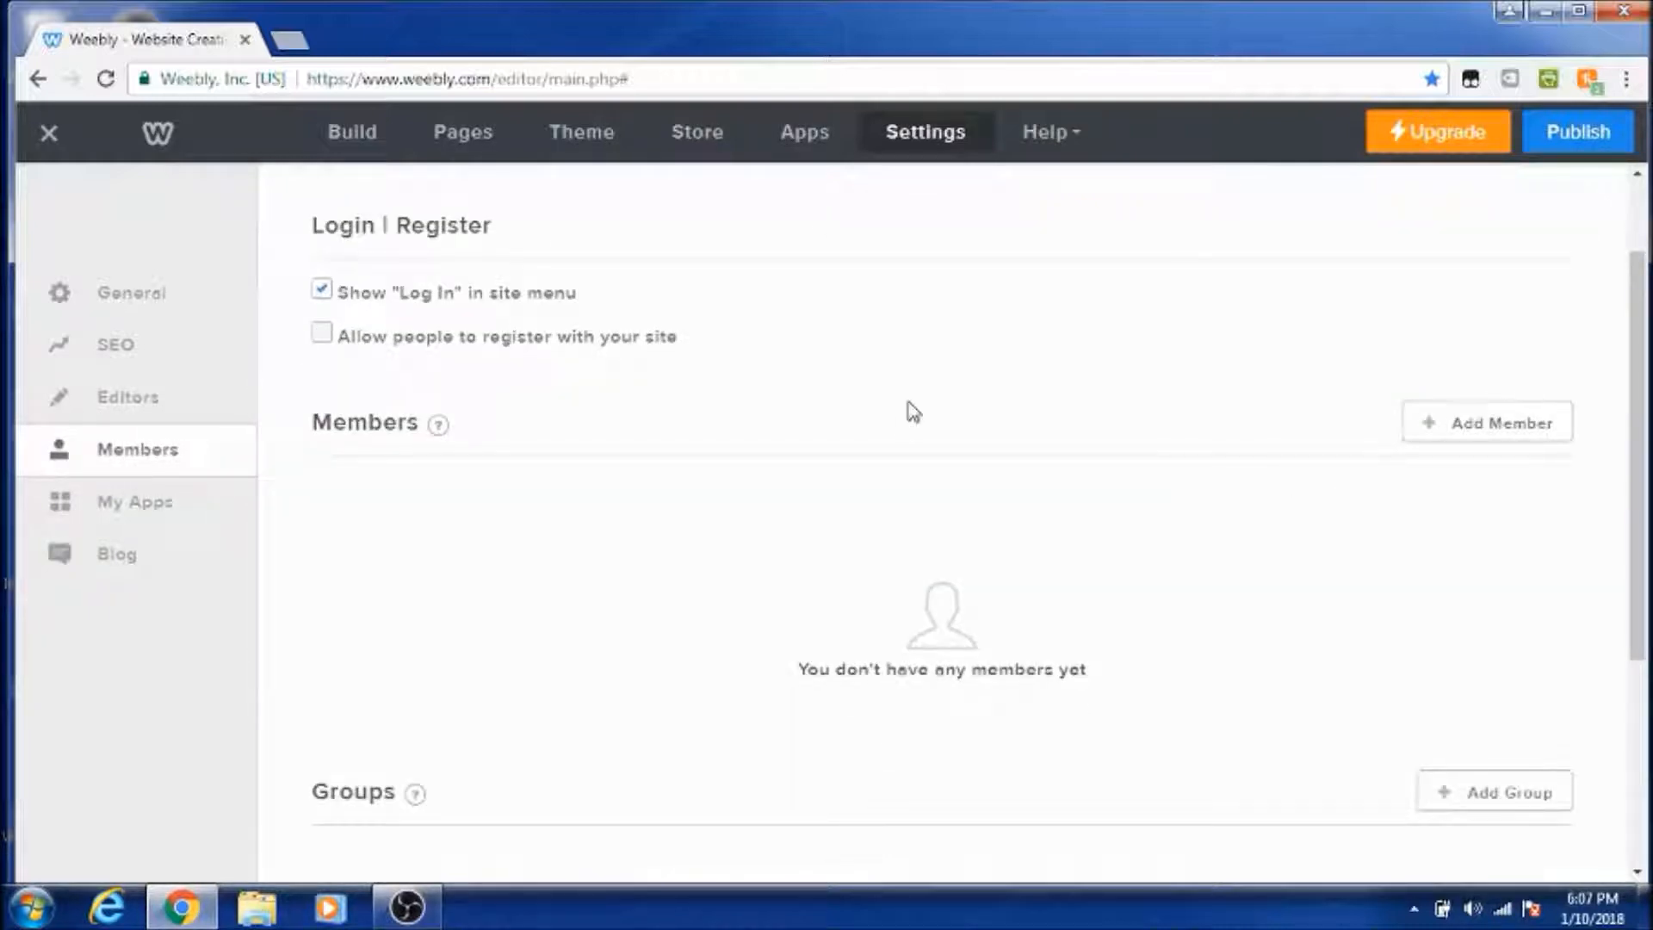
{"action": "scroll", "coordinate": [852, 488], "scroll_direction": "down", "scroll_amount": 3}
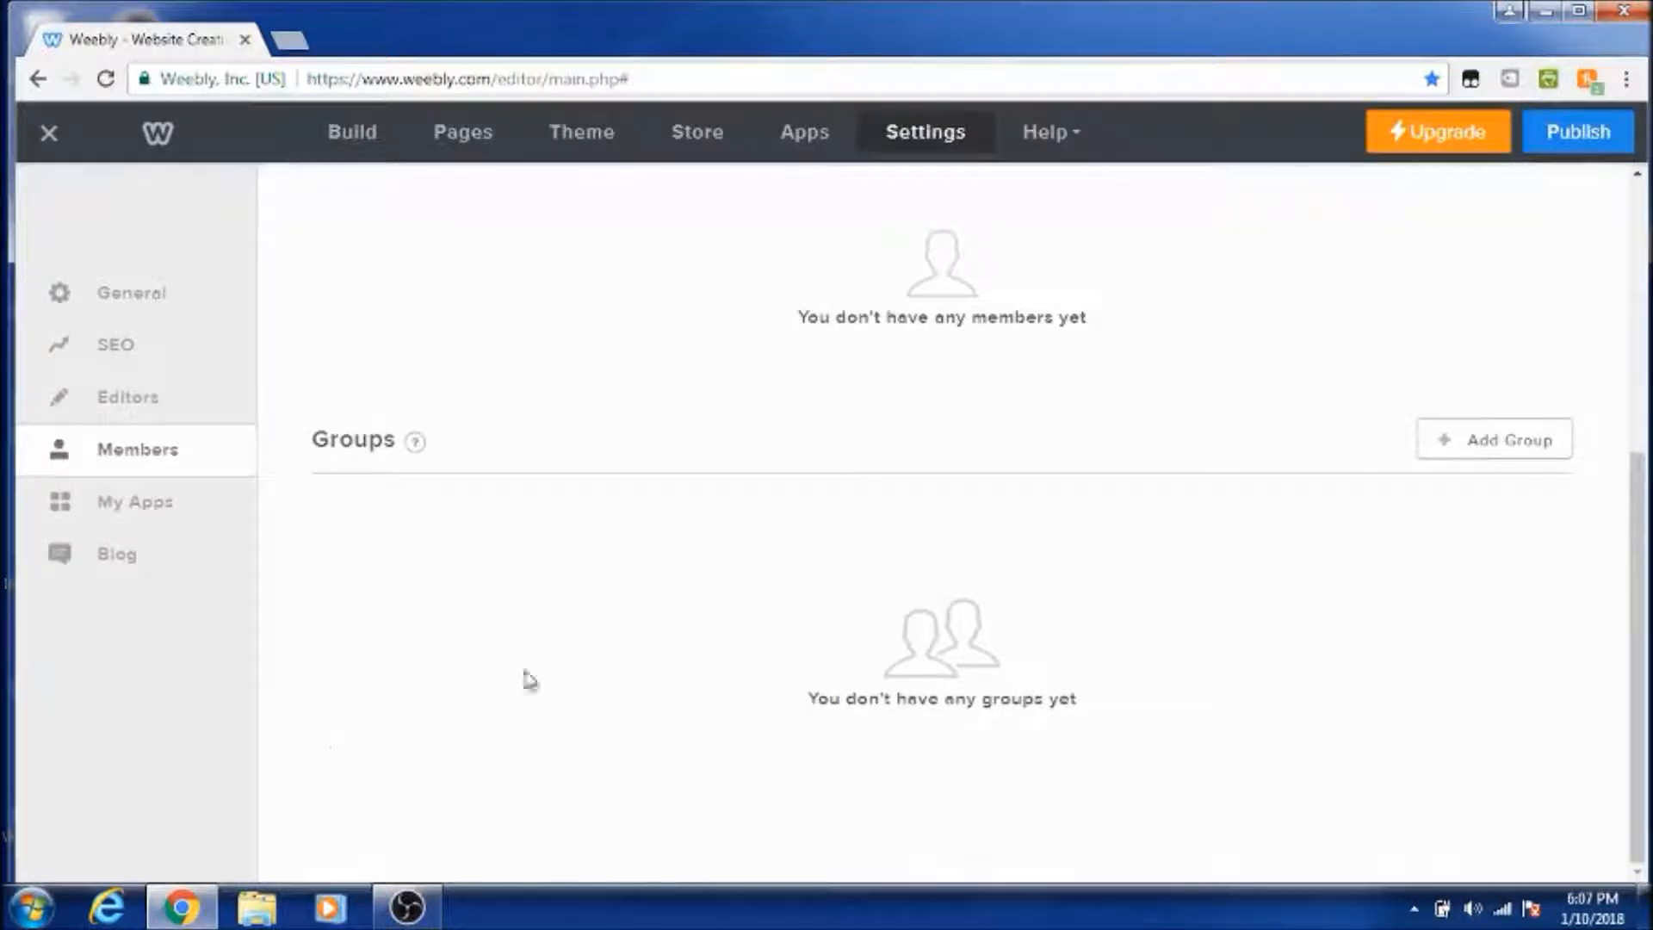
{"action": "scroll", "coordinate": [321, 742], "scroll_direction": "up", "scroll_amount": 4}
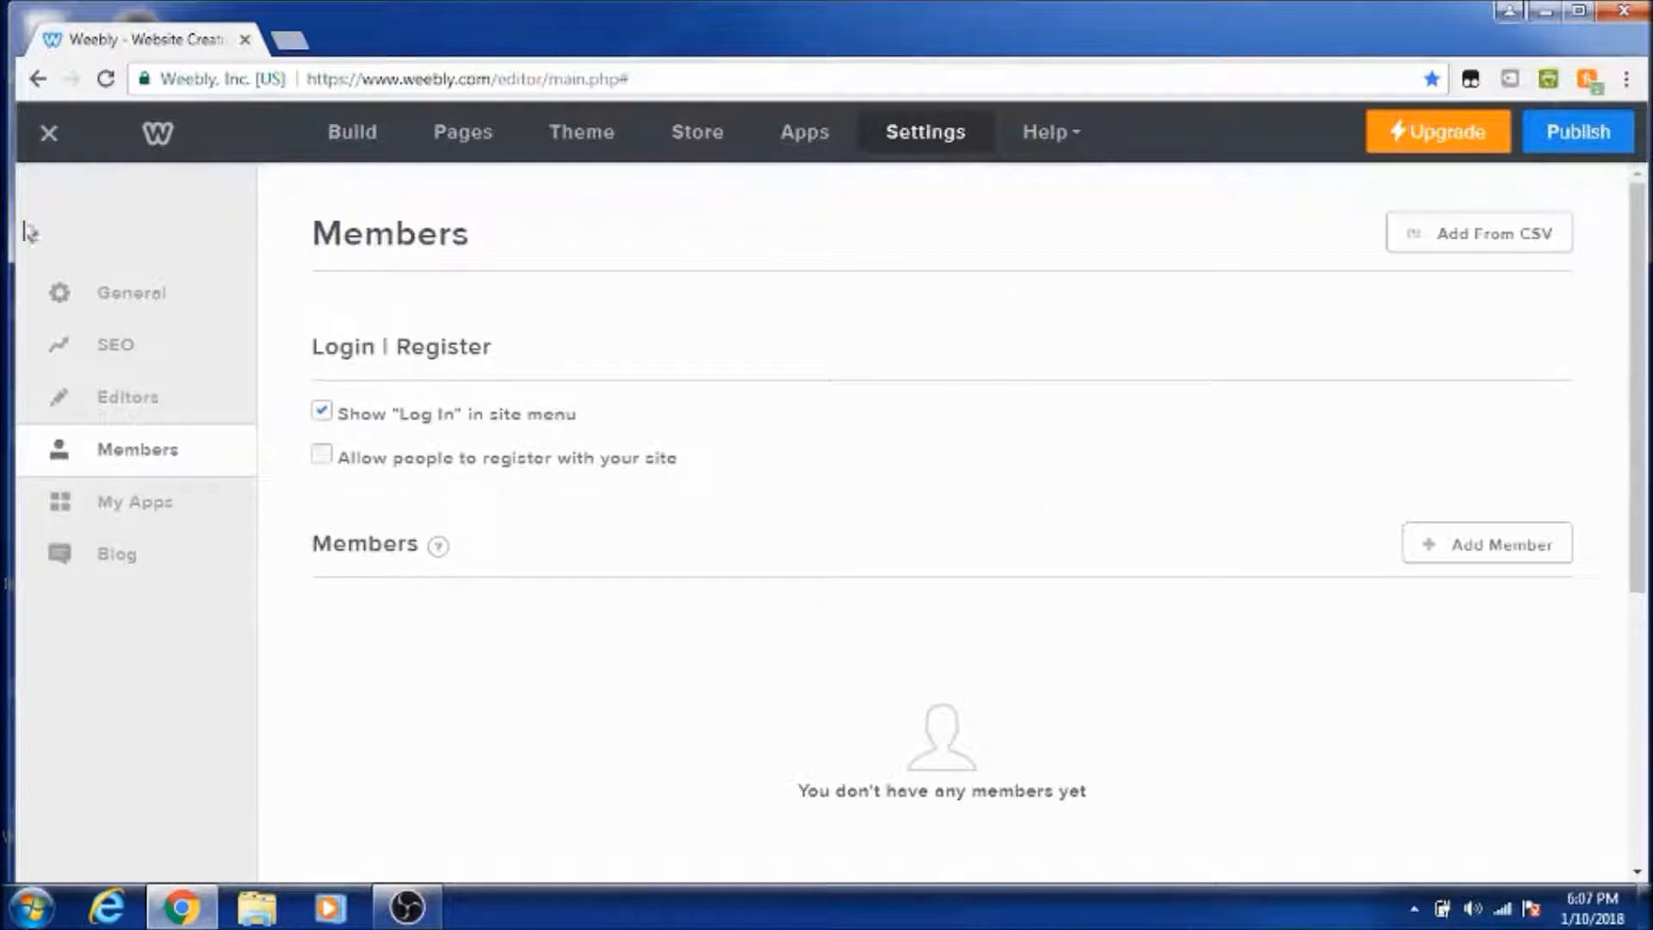
{"action": "left_click", "coordinate": [143, 404]}
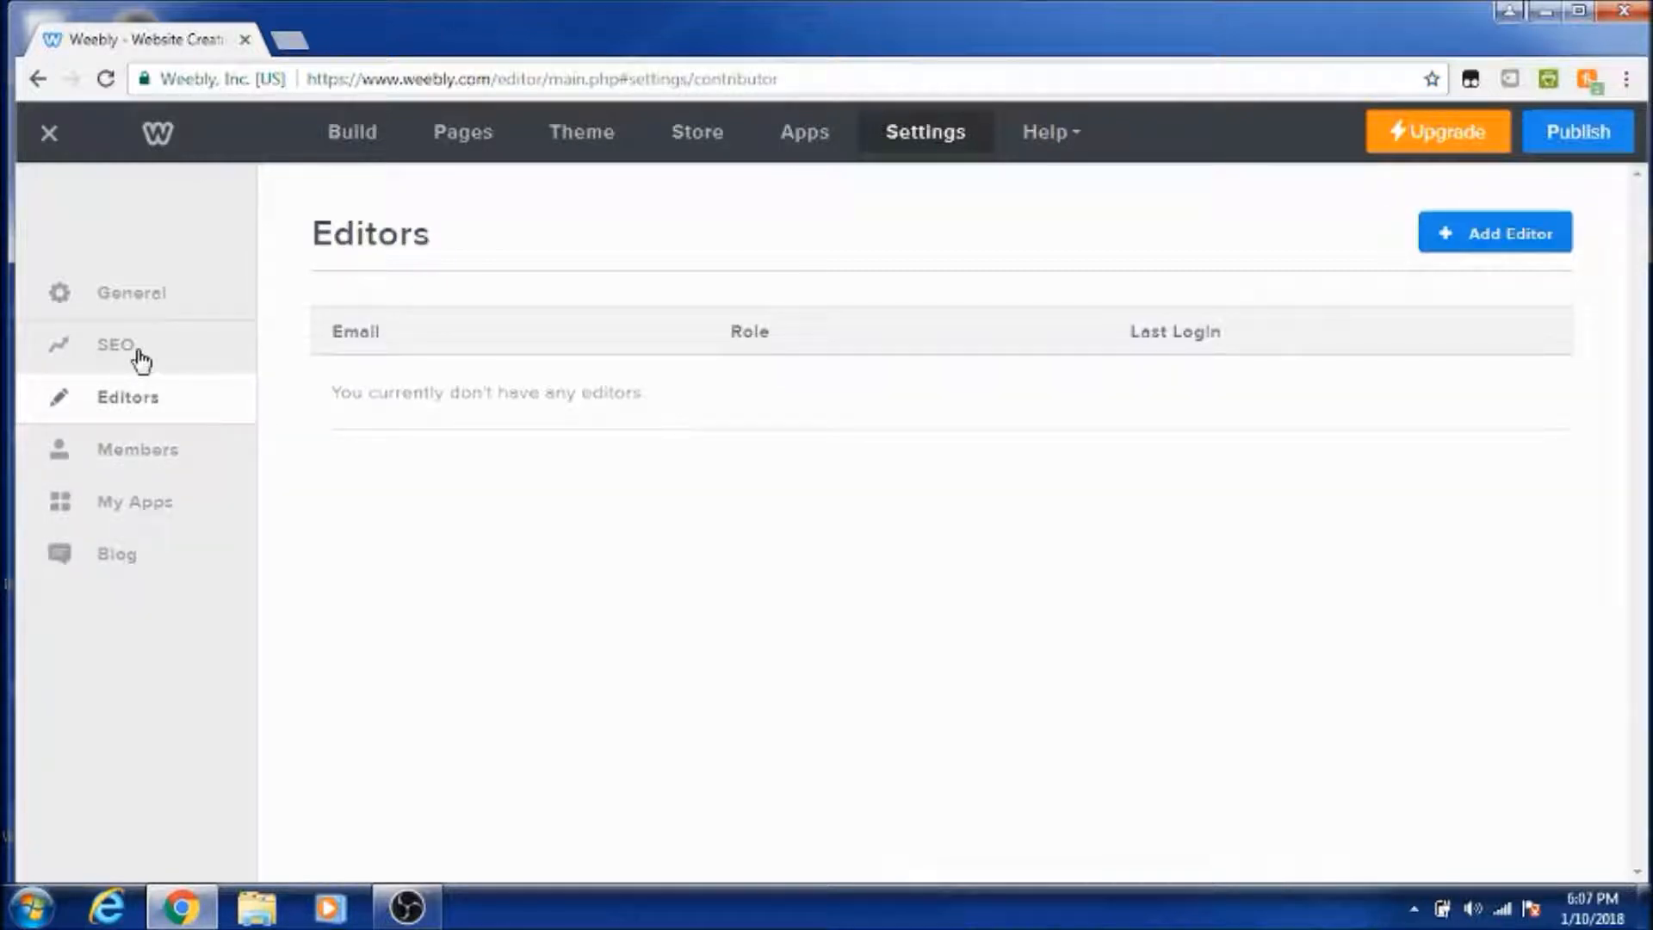
Step: Review all General settings, including SSL, favicon, site password, navigation, Facebook sharing, SimpleChat, site formatting, cookie notification and un-publish
{"action": "left_click", "coordinate": [173, 288]}
{"action": "scroll", "coordinate": [1187, 665], "scroll_direction": "down", "scroll_amount": 3}
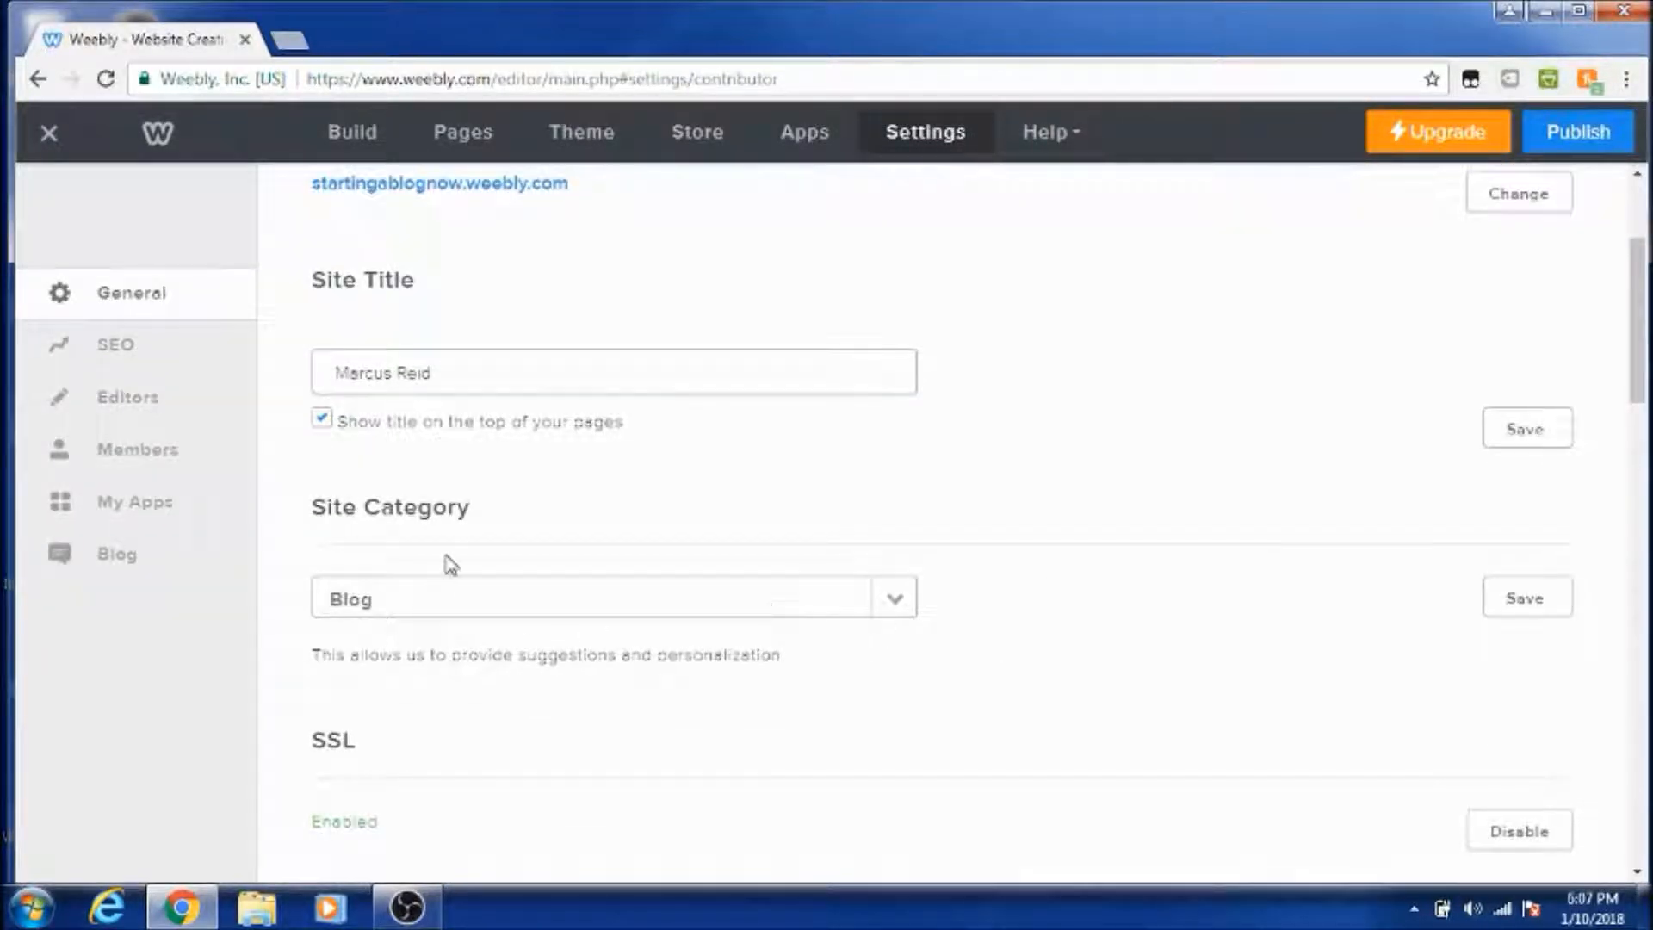
{"action": "scroll", "coordinate": [1253, 603], "scroll_direction": "down", "scroll_amount": 3}
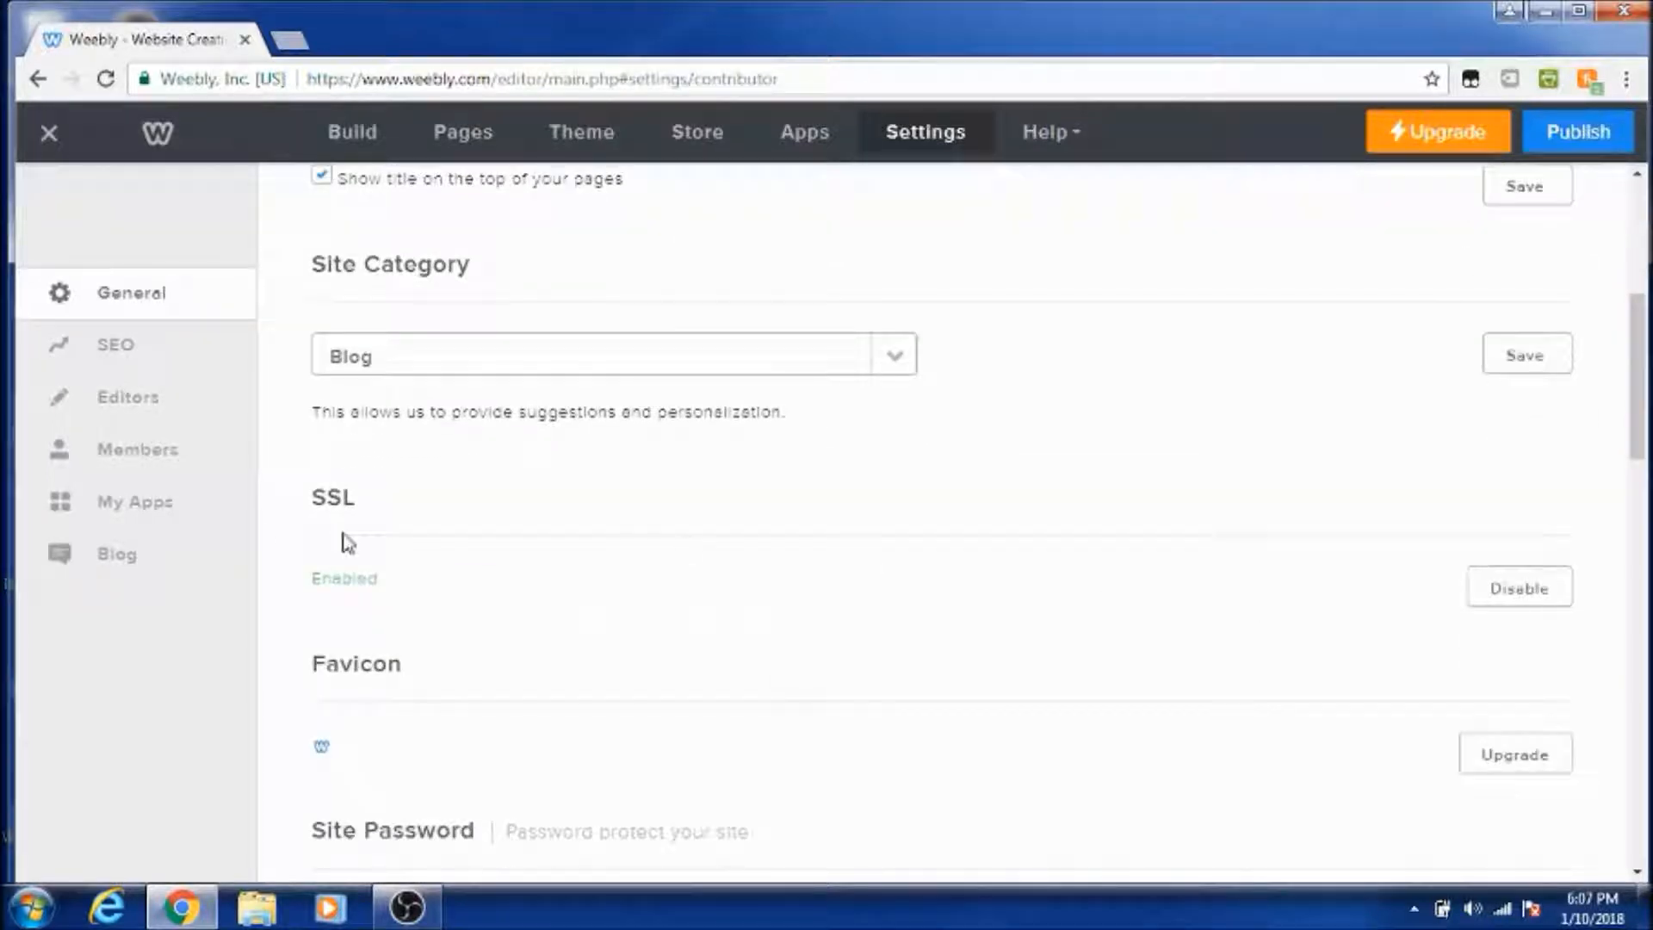
{"action": "scroll", "coordinate": [775, 618], "scroll_direction": "down", "scroll_amount": 1}
{"action": "scroll", "coordinate": [810, 618], "scroll_direction": "down", "scroll_amount": 3}
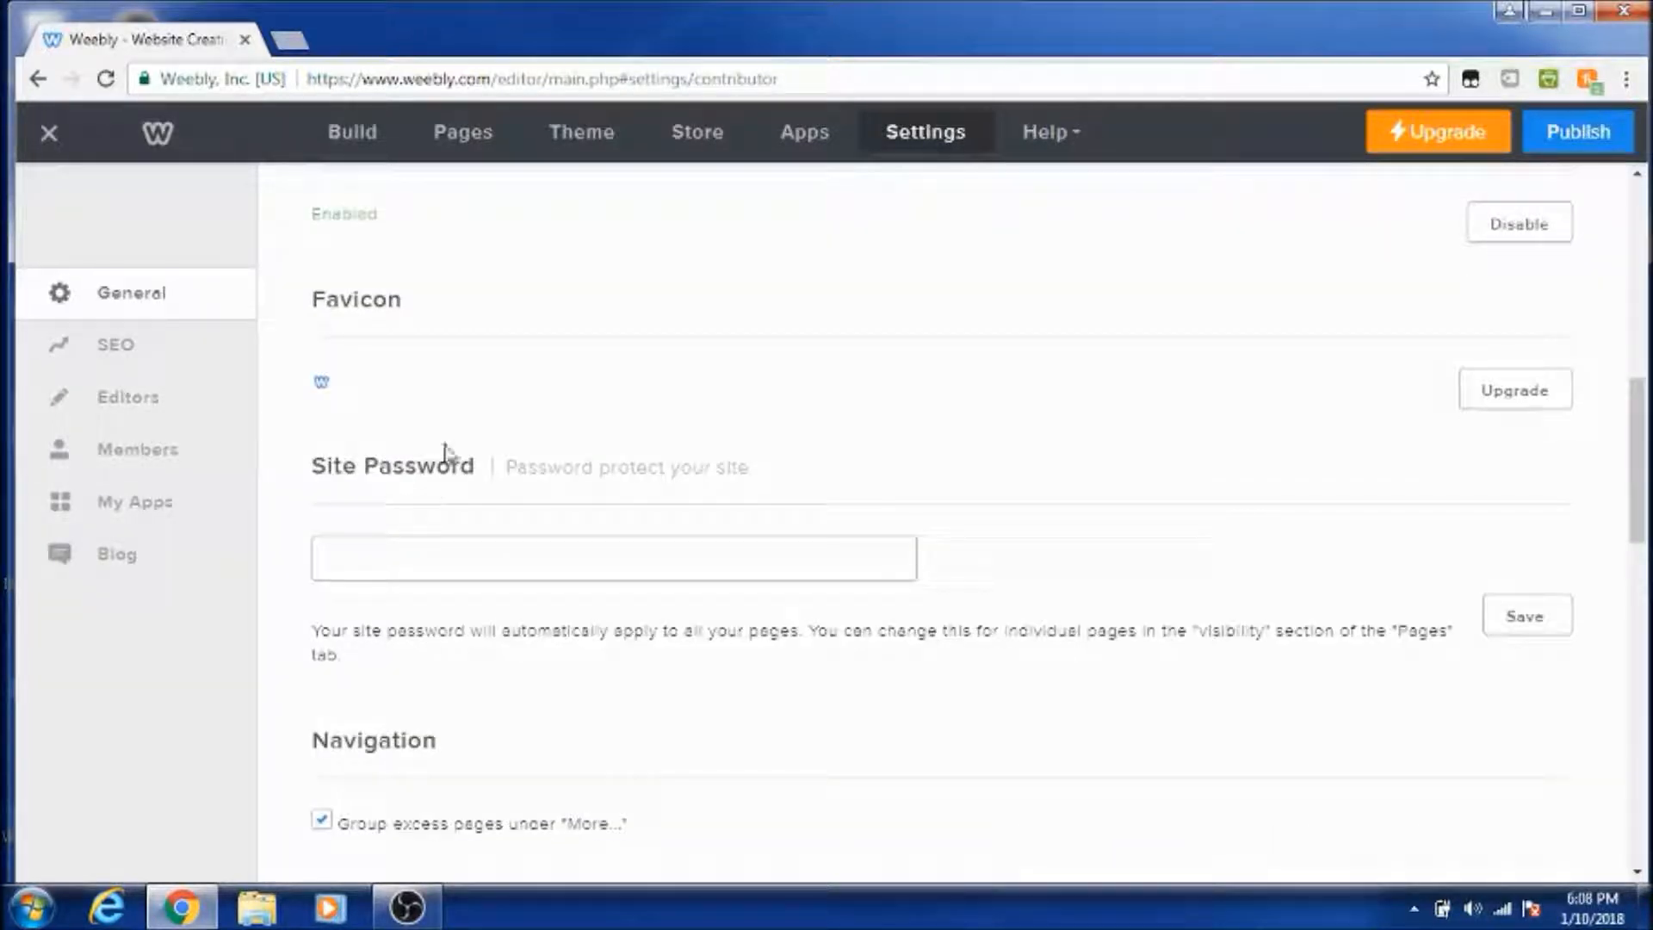
{"action": "scroll", "coordinate": [1166, 656], "scroll_direction": "down", "scroll_amount": 1}
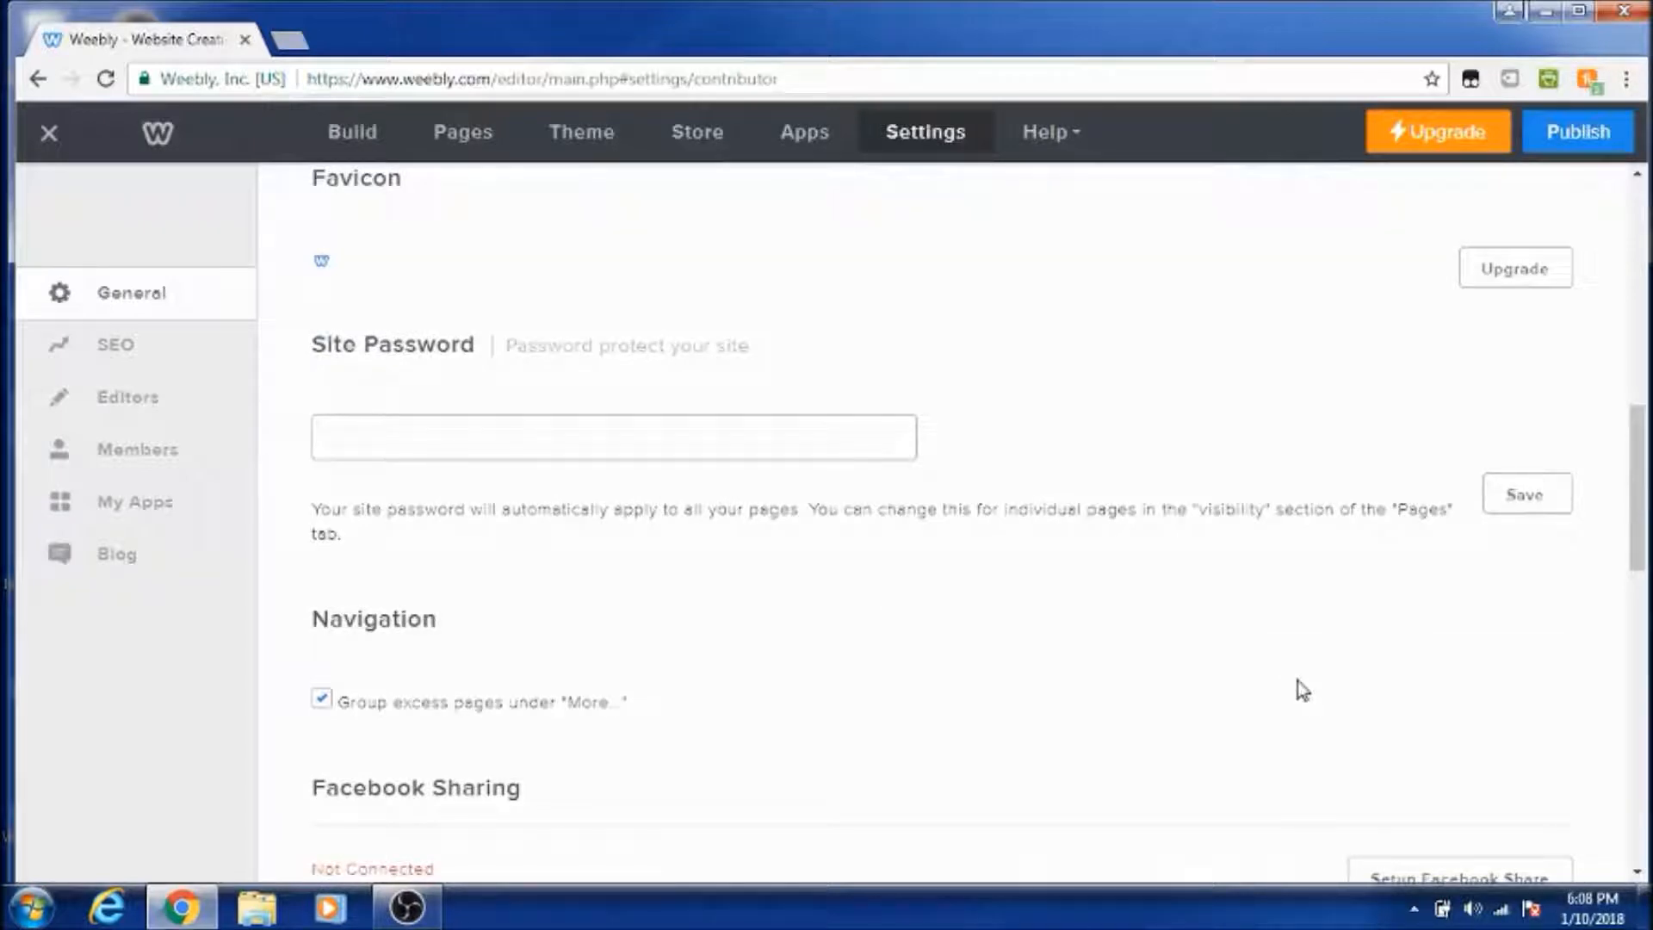
{"action": "scroll", "coordinate": [1177, 657], "scroll_direction": "down", "scroll_amount": 4}
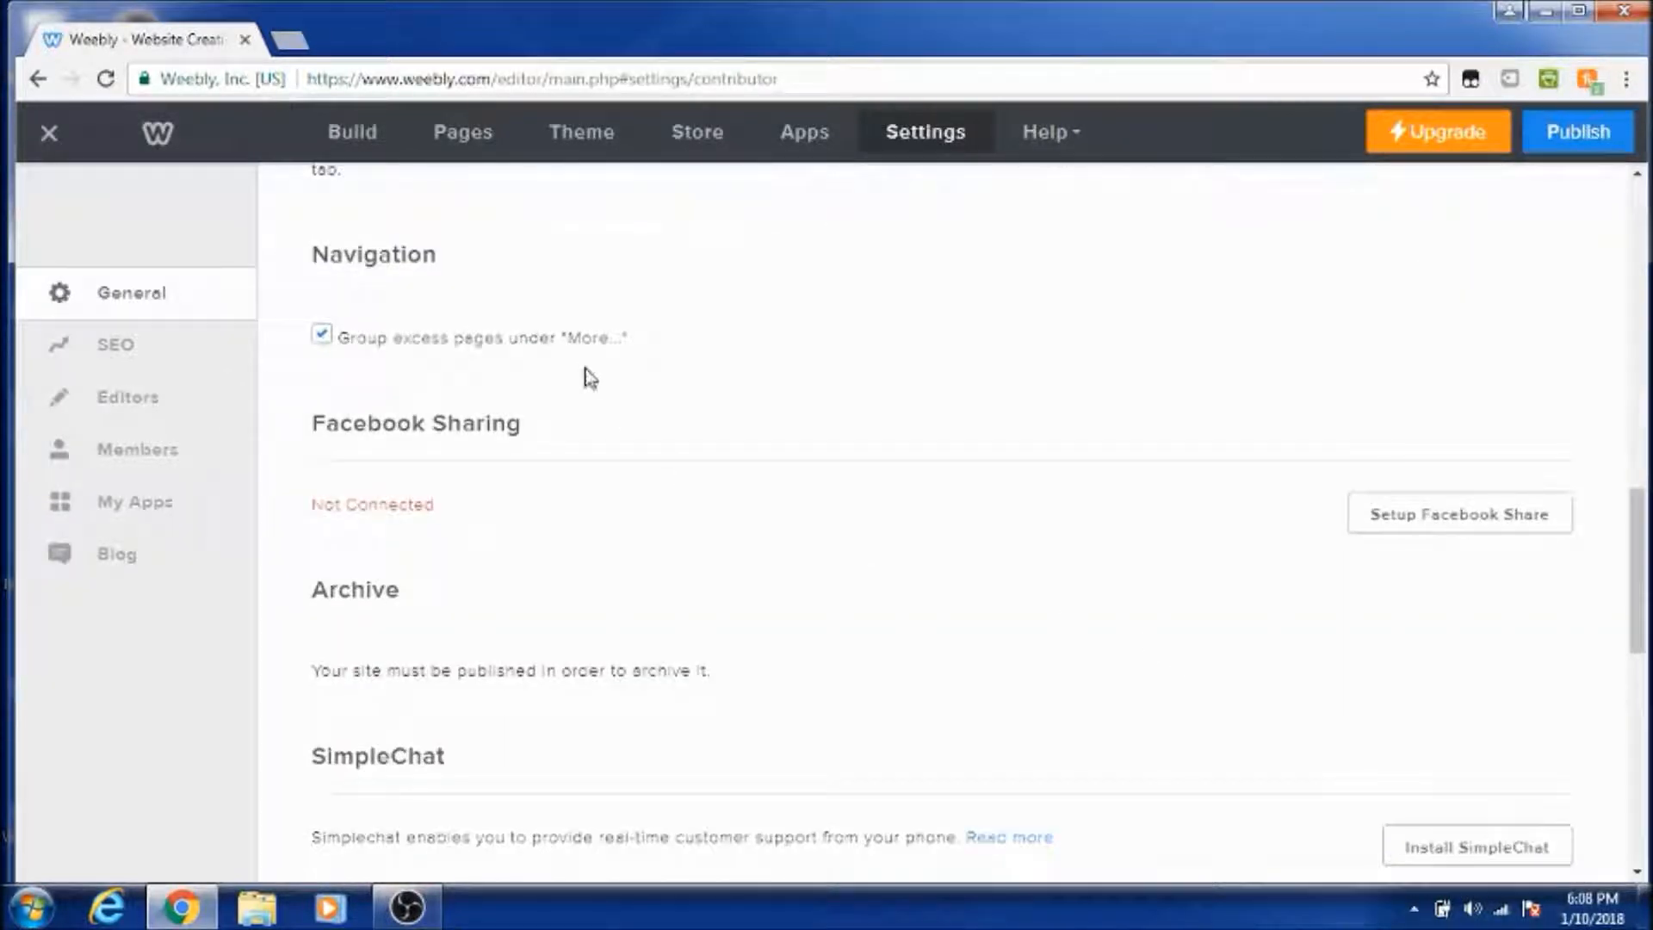
{"action": "scroll", "coordinate": [939, 486], "scroll_direction": "down", "scroll_amount": 4}
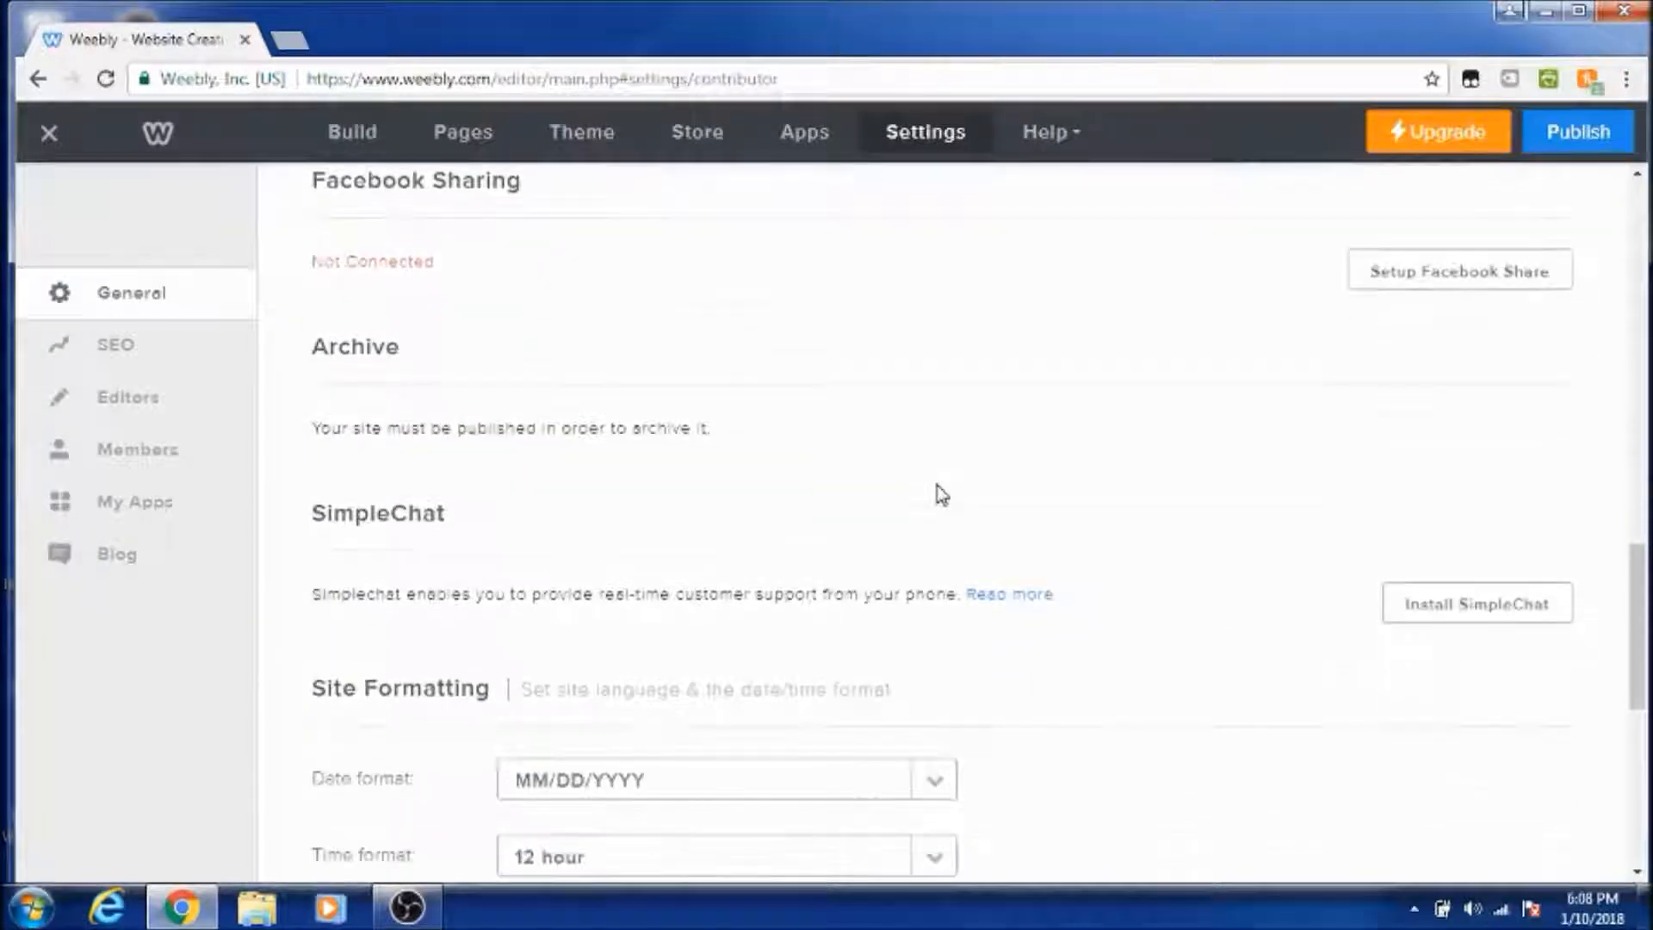
{"action": "scroll", "coordinate": [941, 495], "scroll_direction": "up", "scroll_amount": 3}
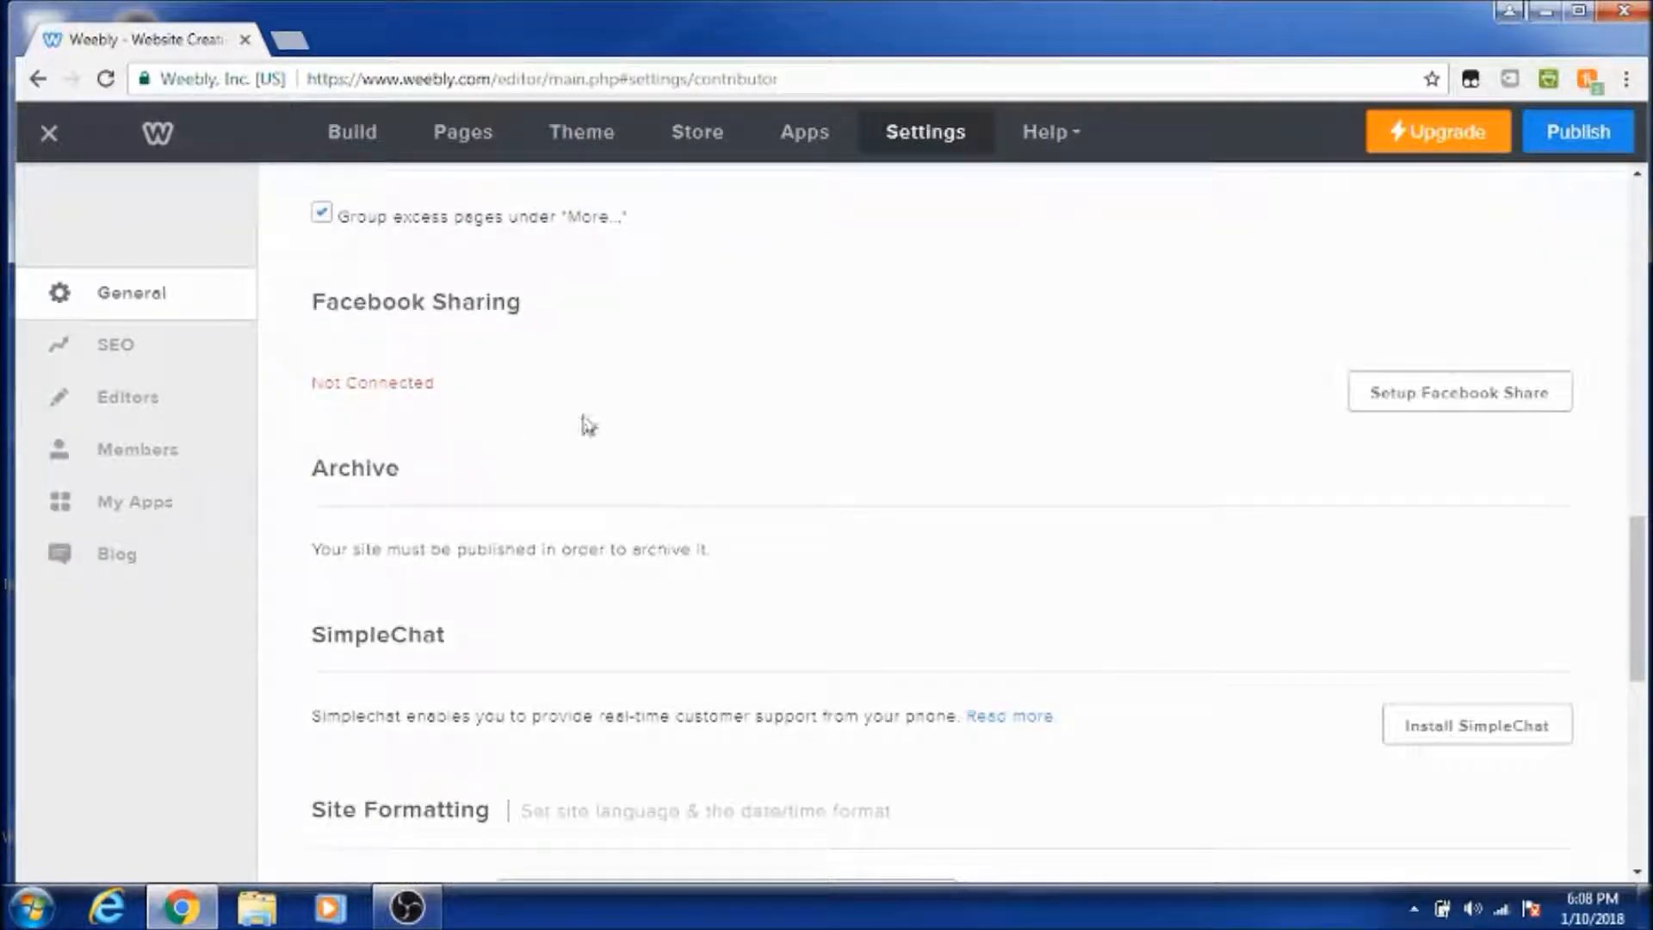
{"action": "scroll", "coordinate": [1182, 646], "scroll_direction": "down", "scroll_amount": 7}
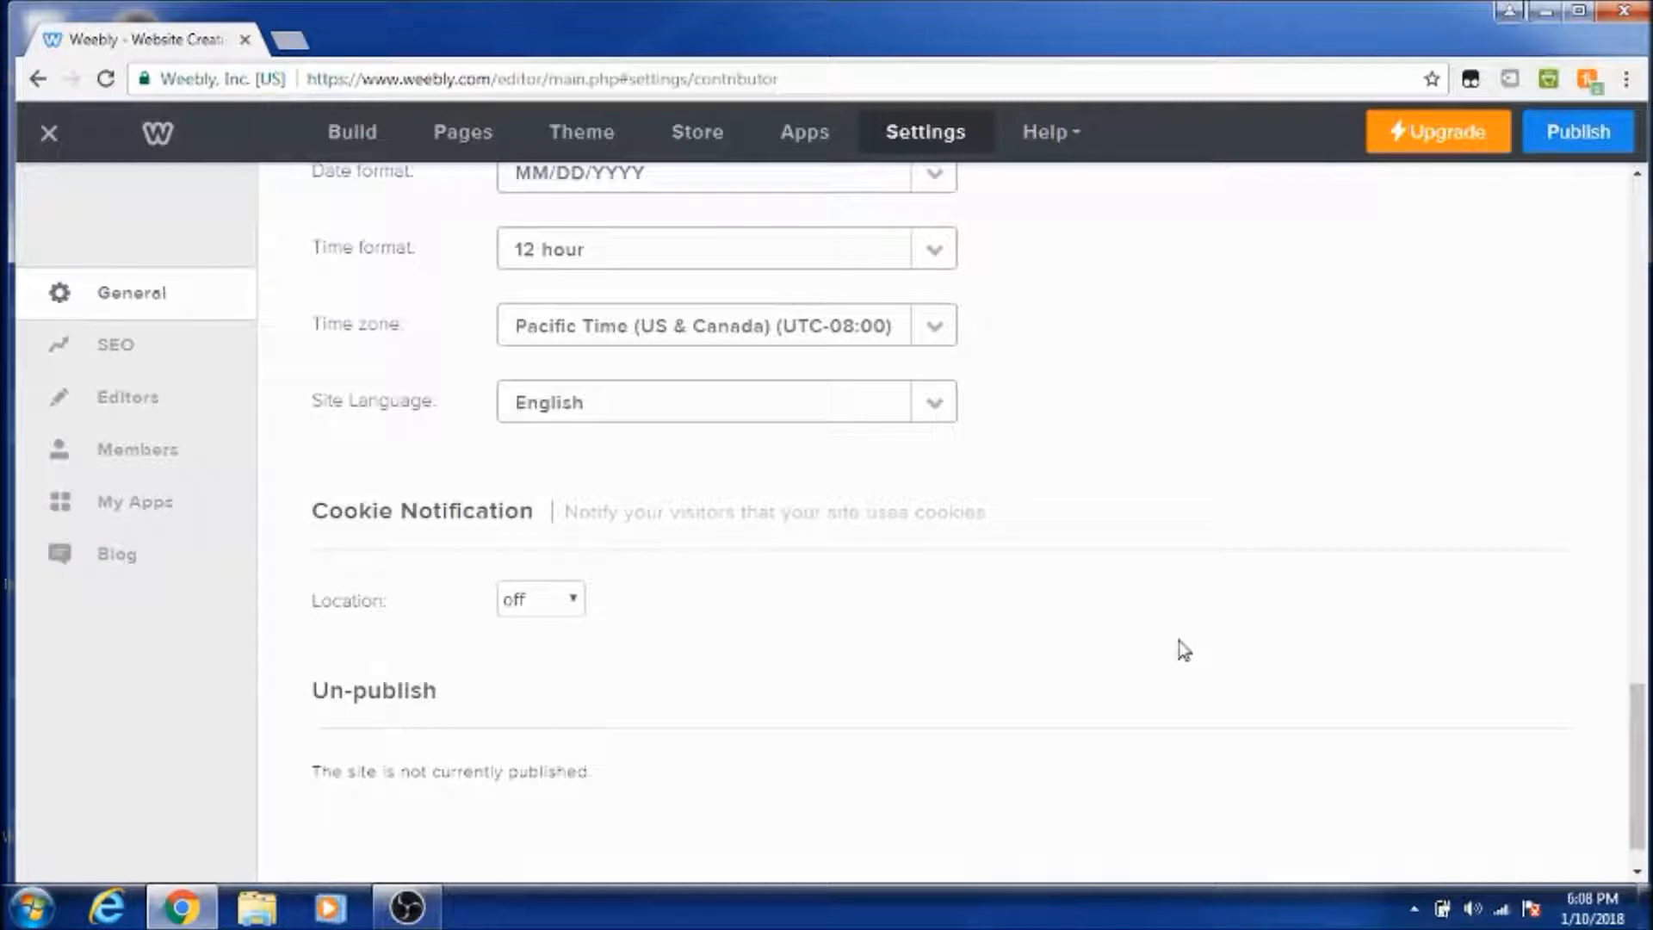
{"action": "scroll", "coordinate": [1184, 650], "scroll_direction": "up", "scroll_amount": 5}
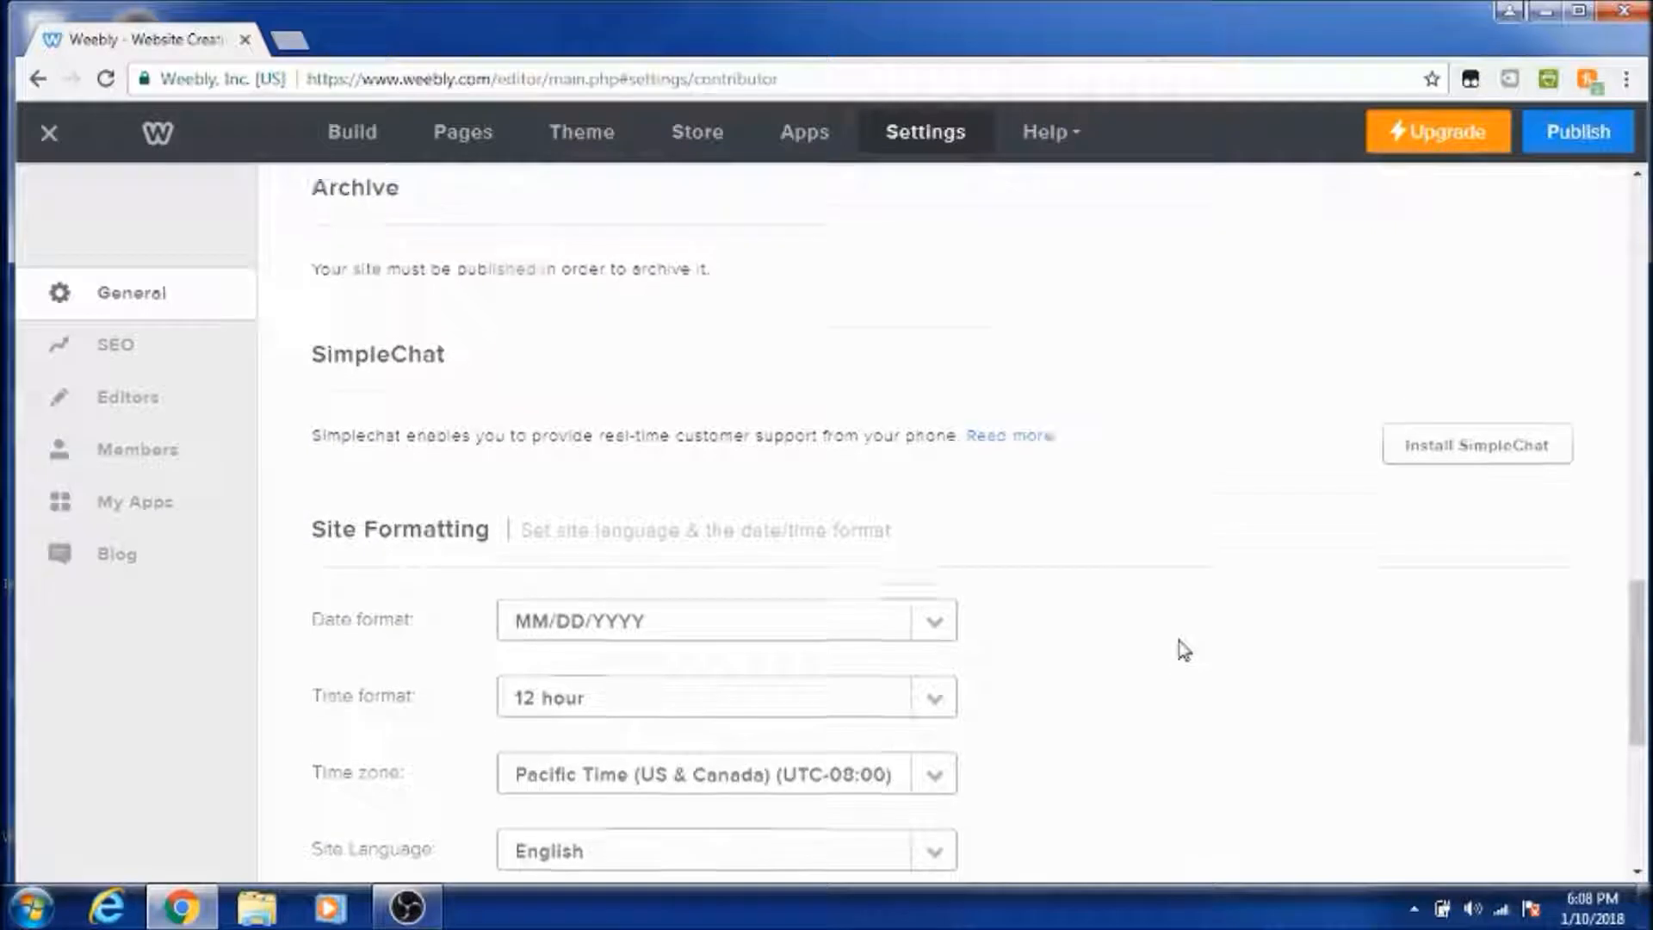
{"action": "scroll", "coordinate": [1184, 650], "scroll_direction": "down", "scroll_amount": 2}
{"action": "scroll", "coordinate": [1184, 650], "scroll_direction": "up", "scroll_amount": 12}
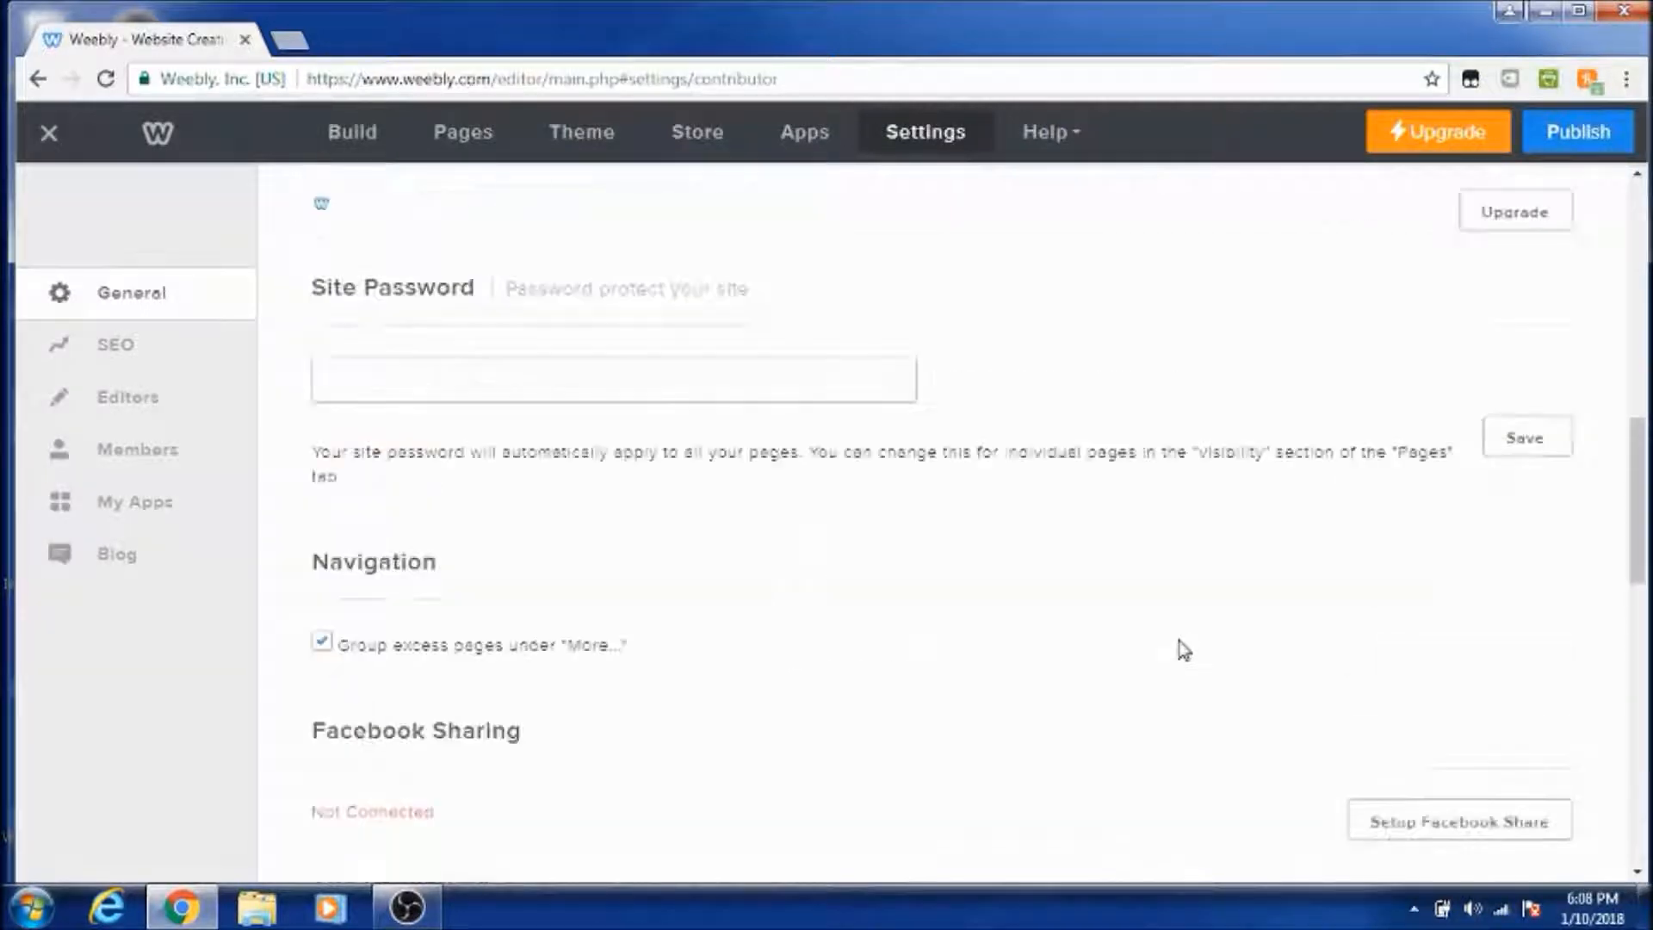
{"action": "scroll", "coordinate": [1184, 651], "scroll_direction": "up", "scroll_amount": 5}
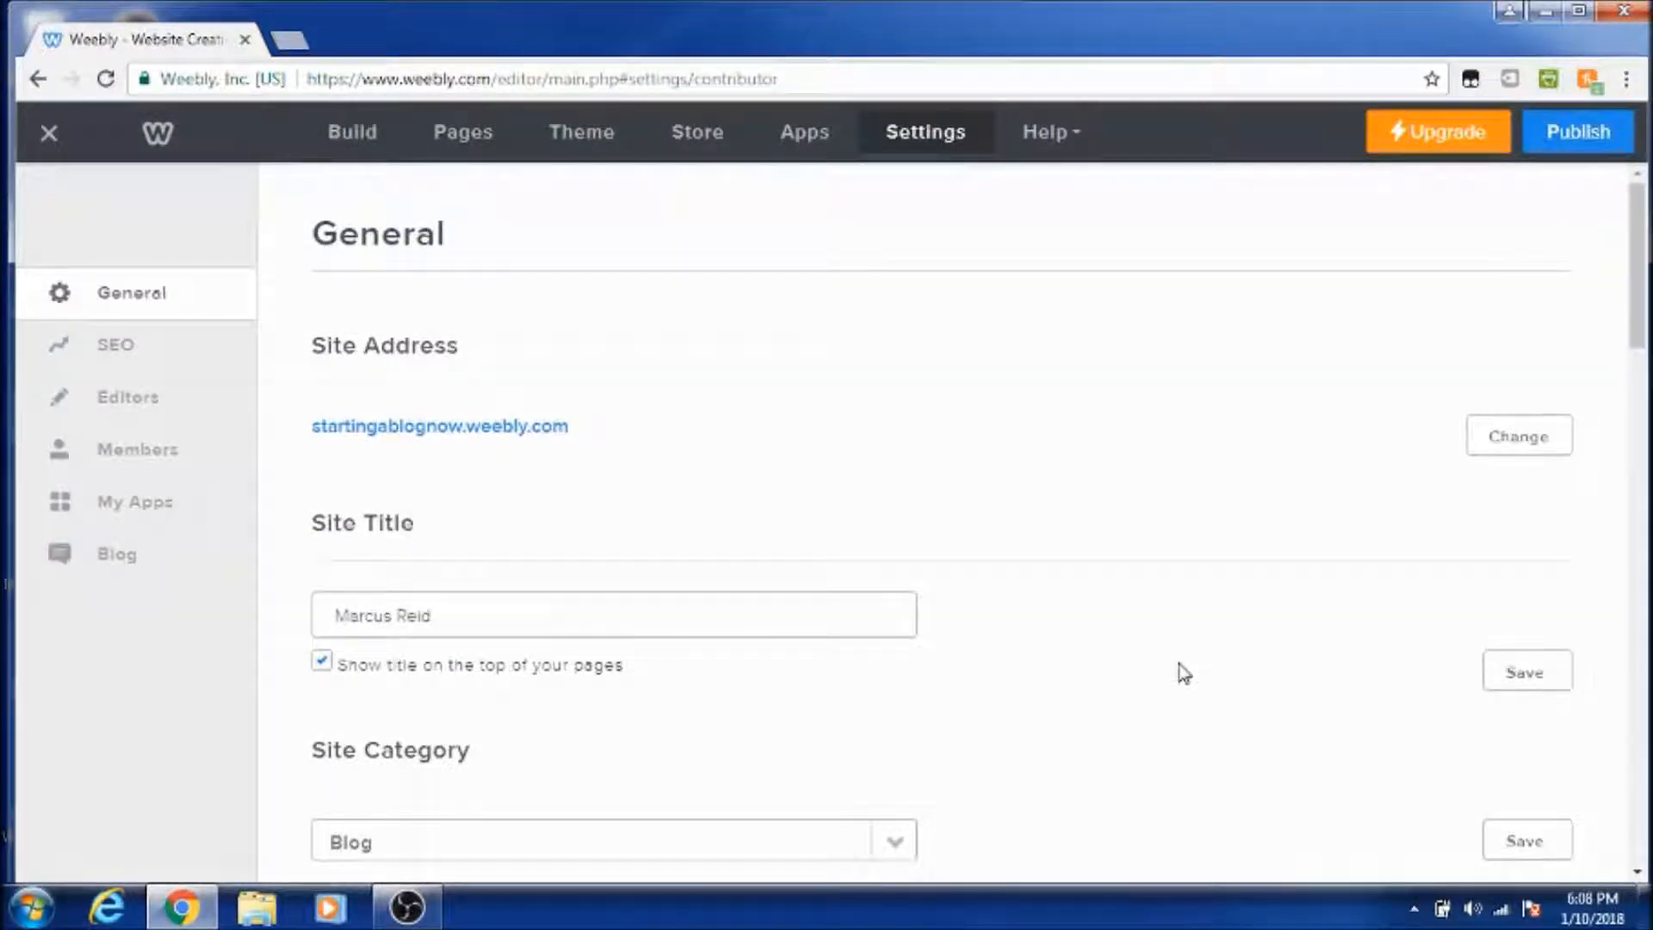
Step: Set the SEO site description to "how to start a blog now - easy ways to start a blog" and meta keywords to "blog , start a blog"
{"action": "left_click", "coordinate": [79, 363]}
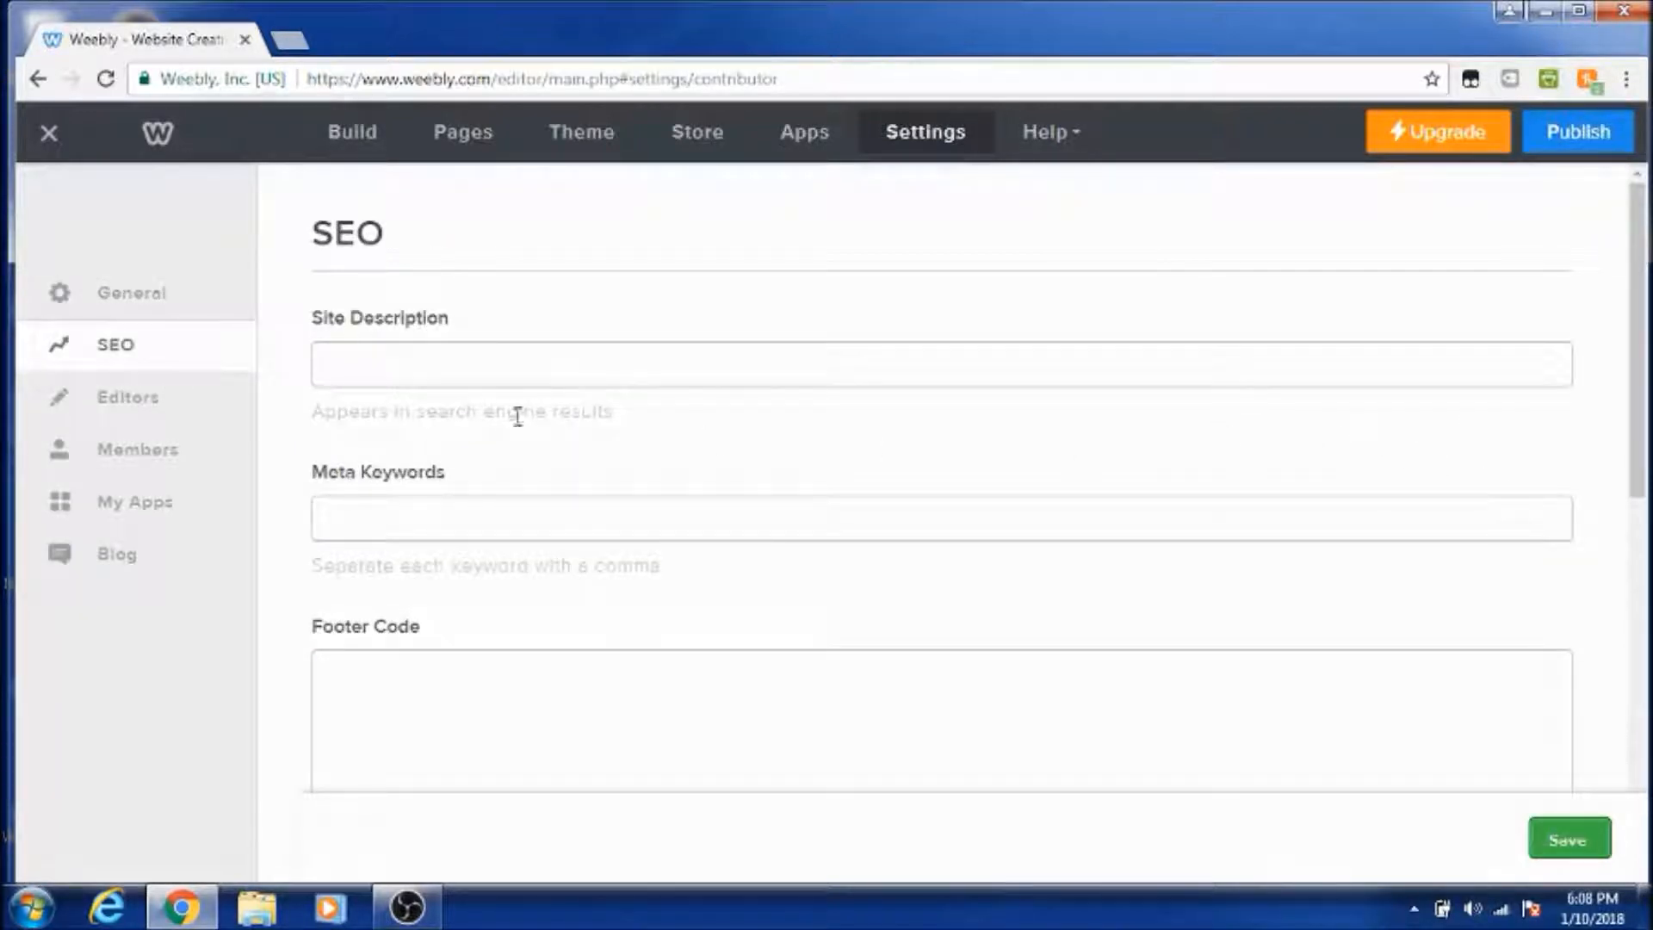
{"action": "left_click", "coordinate": [523, 362]}
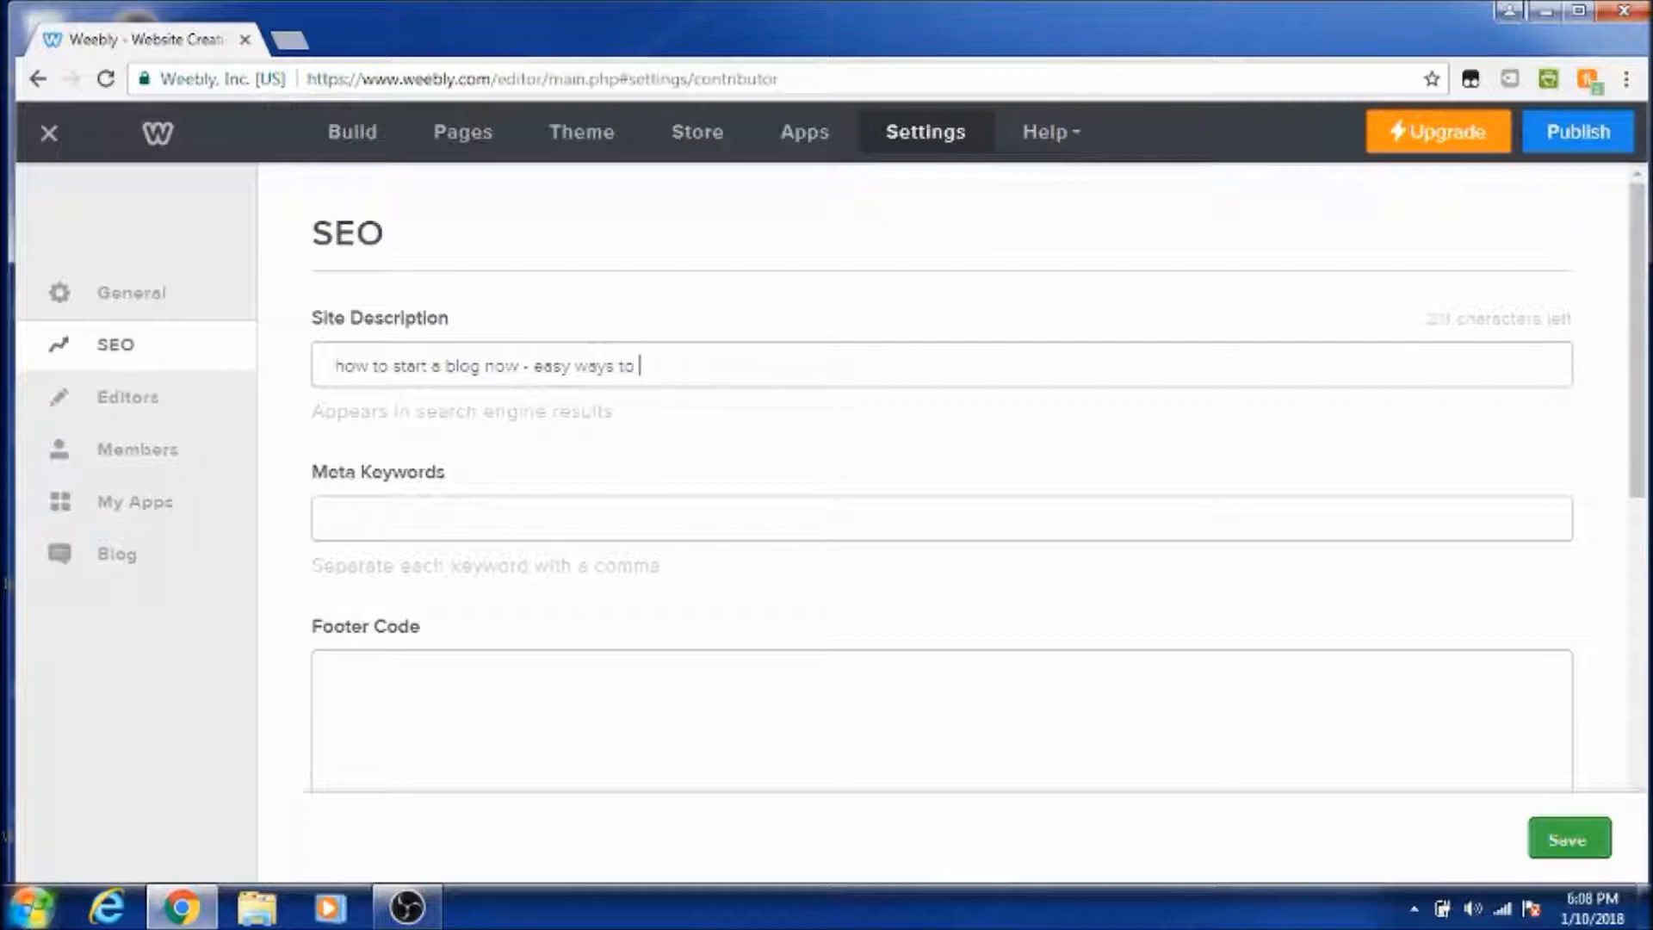
{"action": "type", "text": "log"}
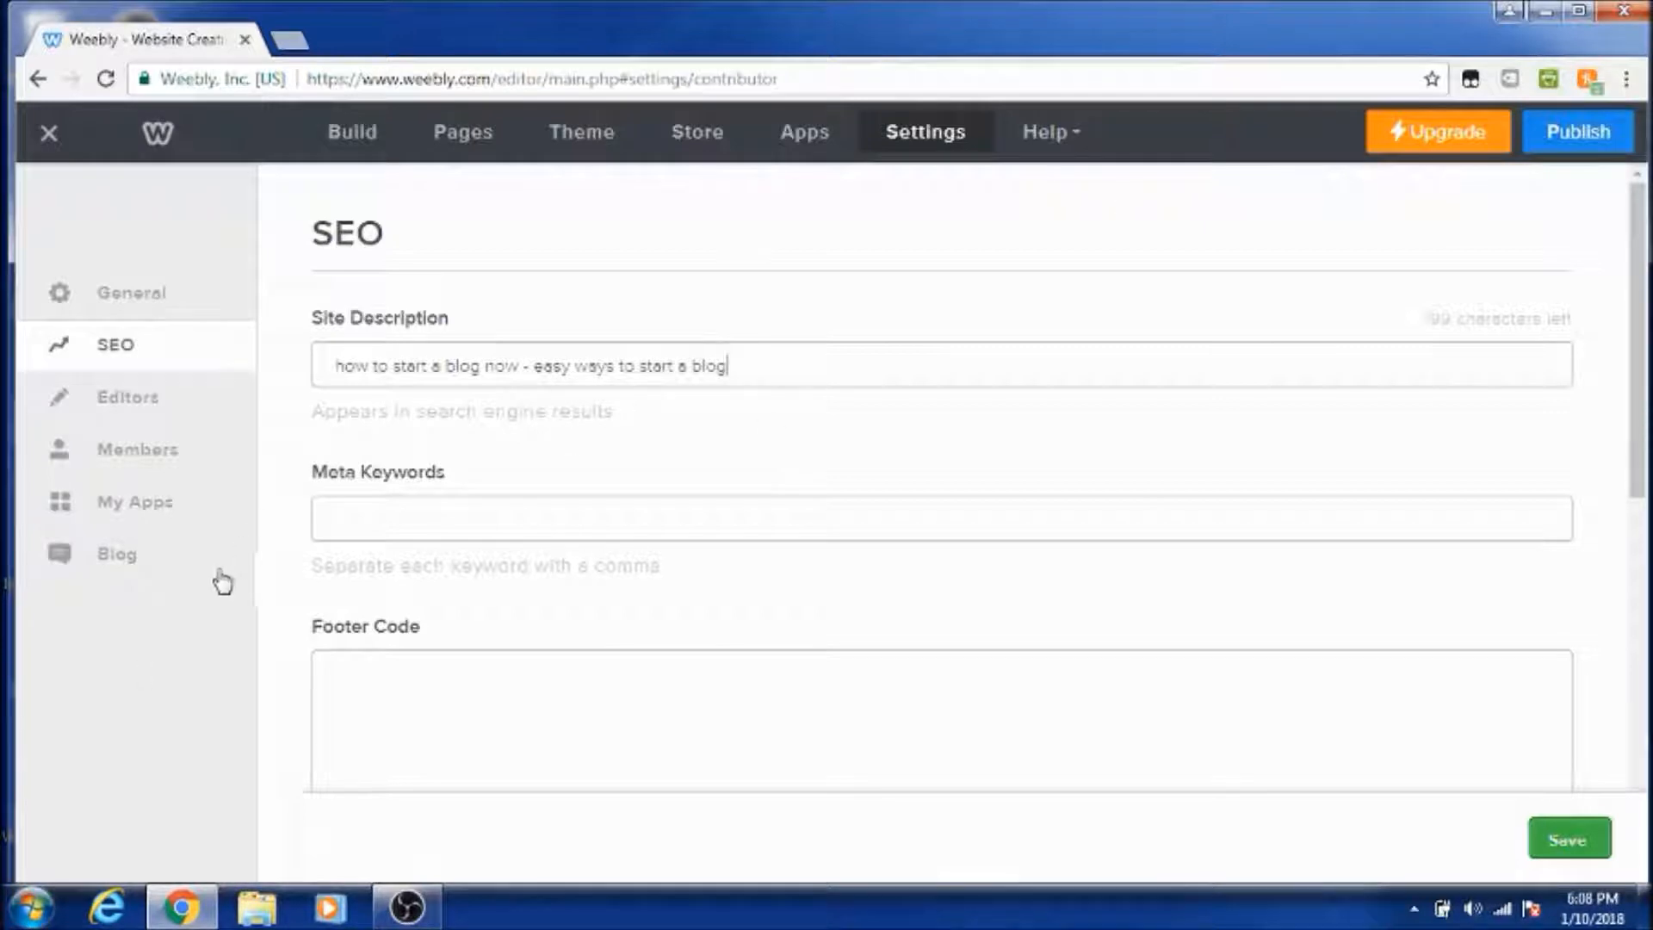
{"action": "left_click", "coordinate": [449, 530]}
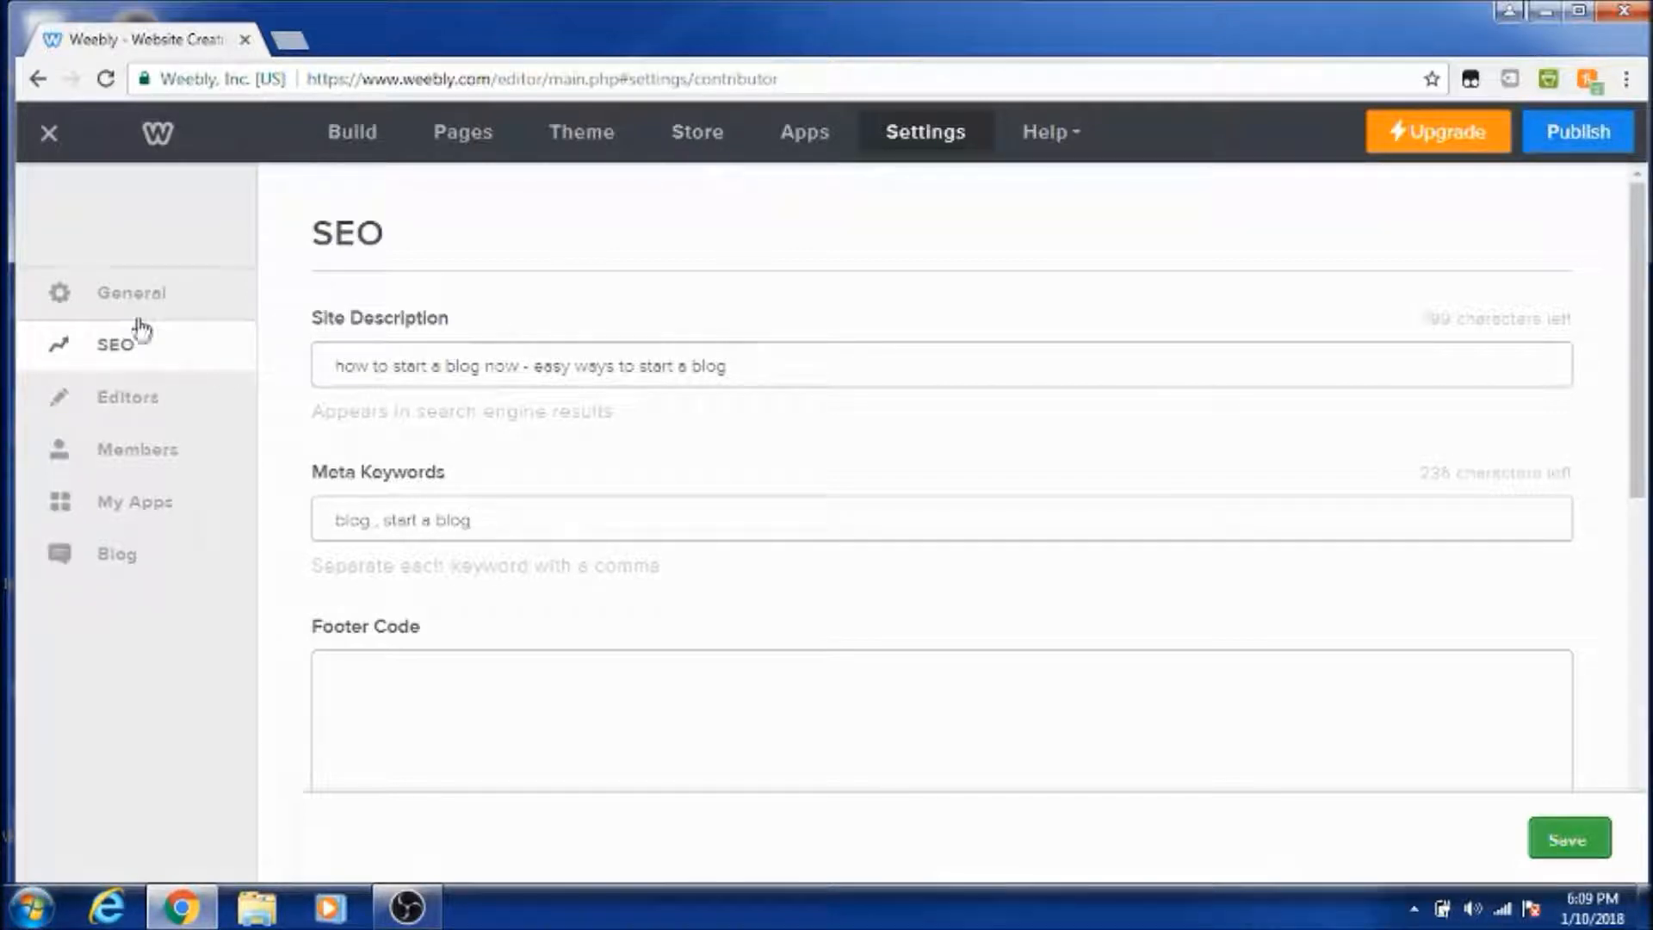
Step: Review the remaining SEO settings for footer code, header code, search engine visibility and 301 redirects
{"action": "scroll", "coordinate": [1031, 485], "scroll_direction": "down", "scroll_amount": 2}
{"action": "scroll", "coordinate": [772, 532], "scroll_direction": "down", "scroll_amount": 3}
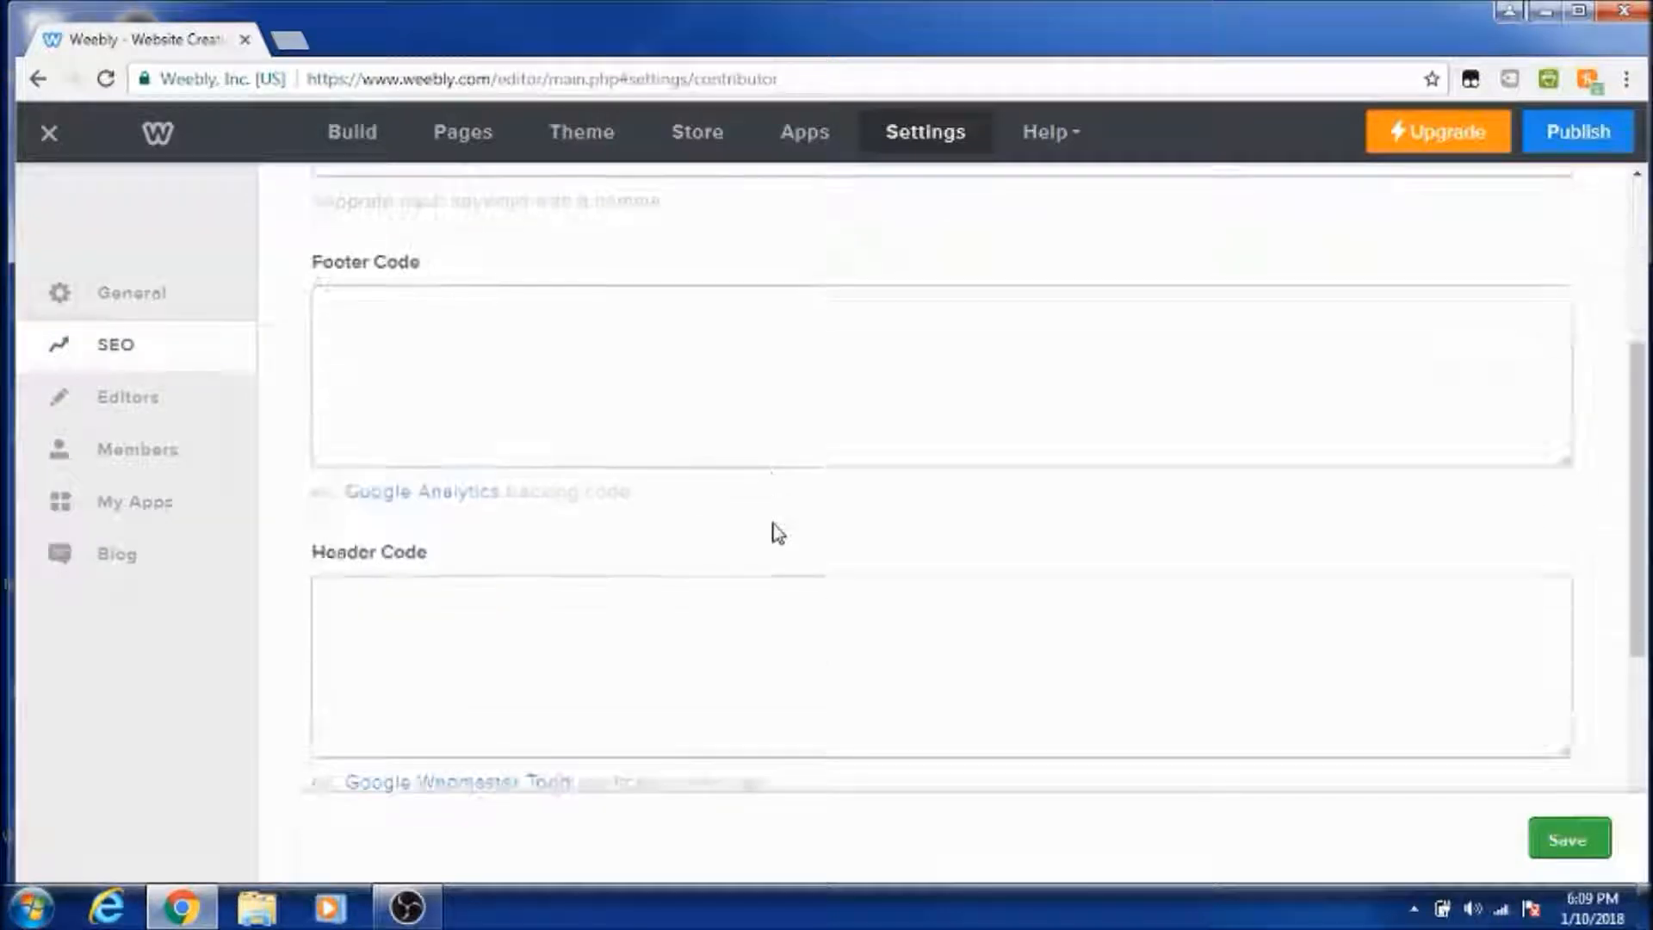
{"action": "scroll", "coordinate": [772, 521], "scroll_direction": "down", "scroll_amount": 3}
{"action": "scroll", "coordinate": [1022, 540], "scroll_direction": "down", "scroll_amount": 3}
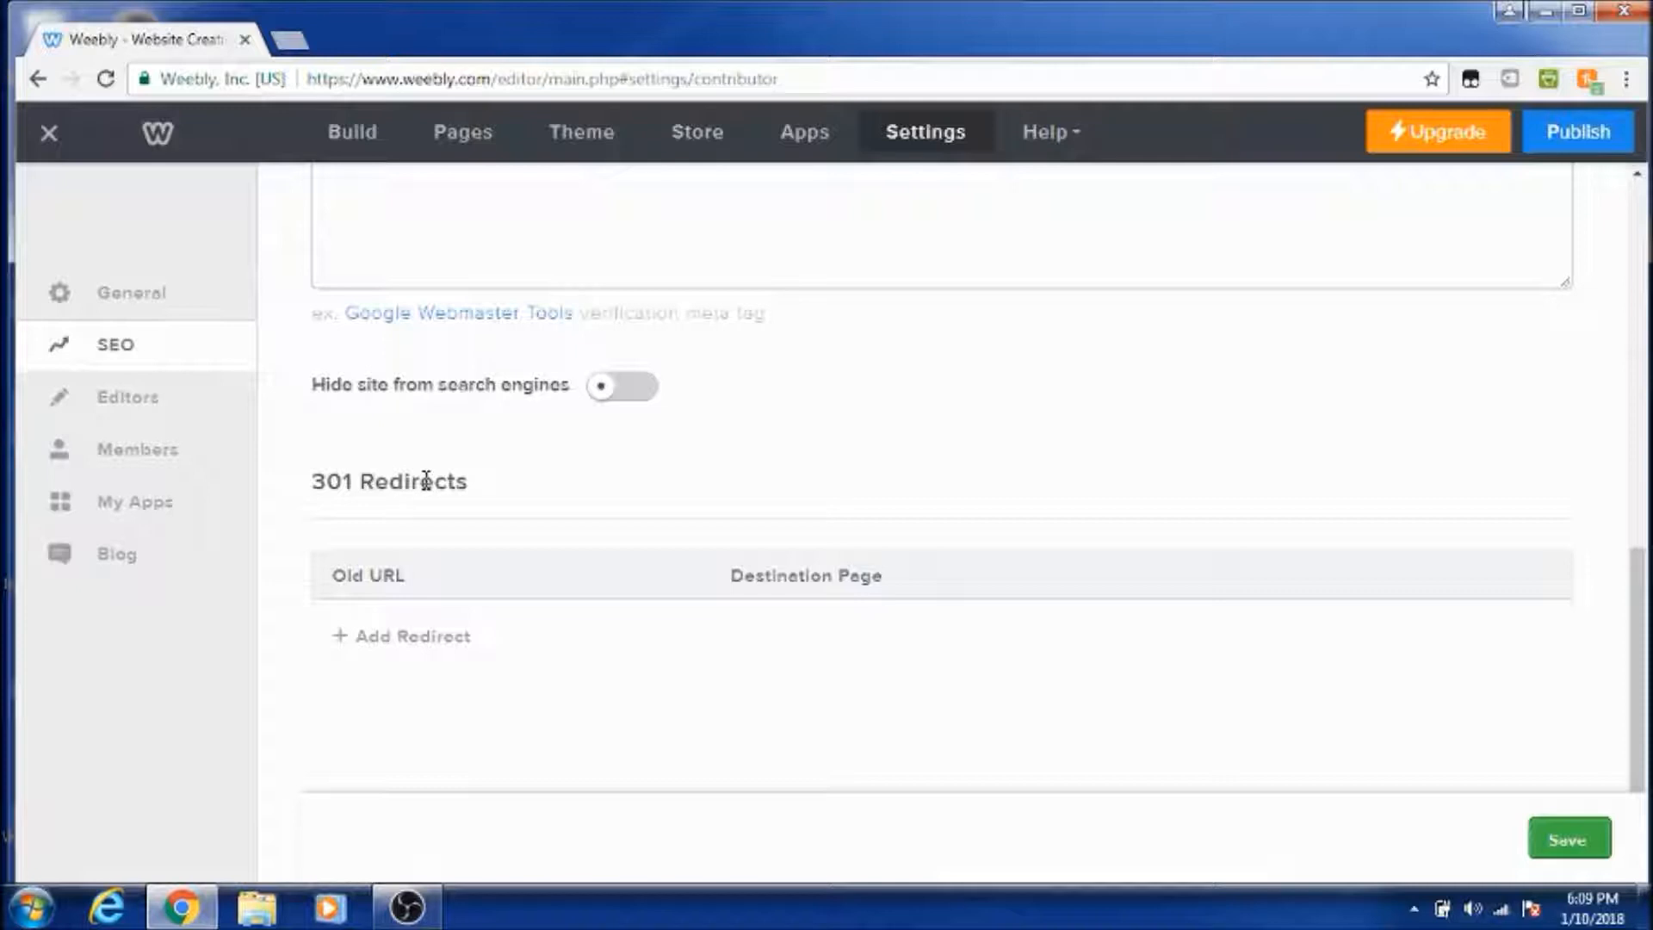
{"action": "scroll", "coordinate": [550, 471], "scroll_direction": "up", "scroll_amount": 5}
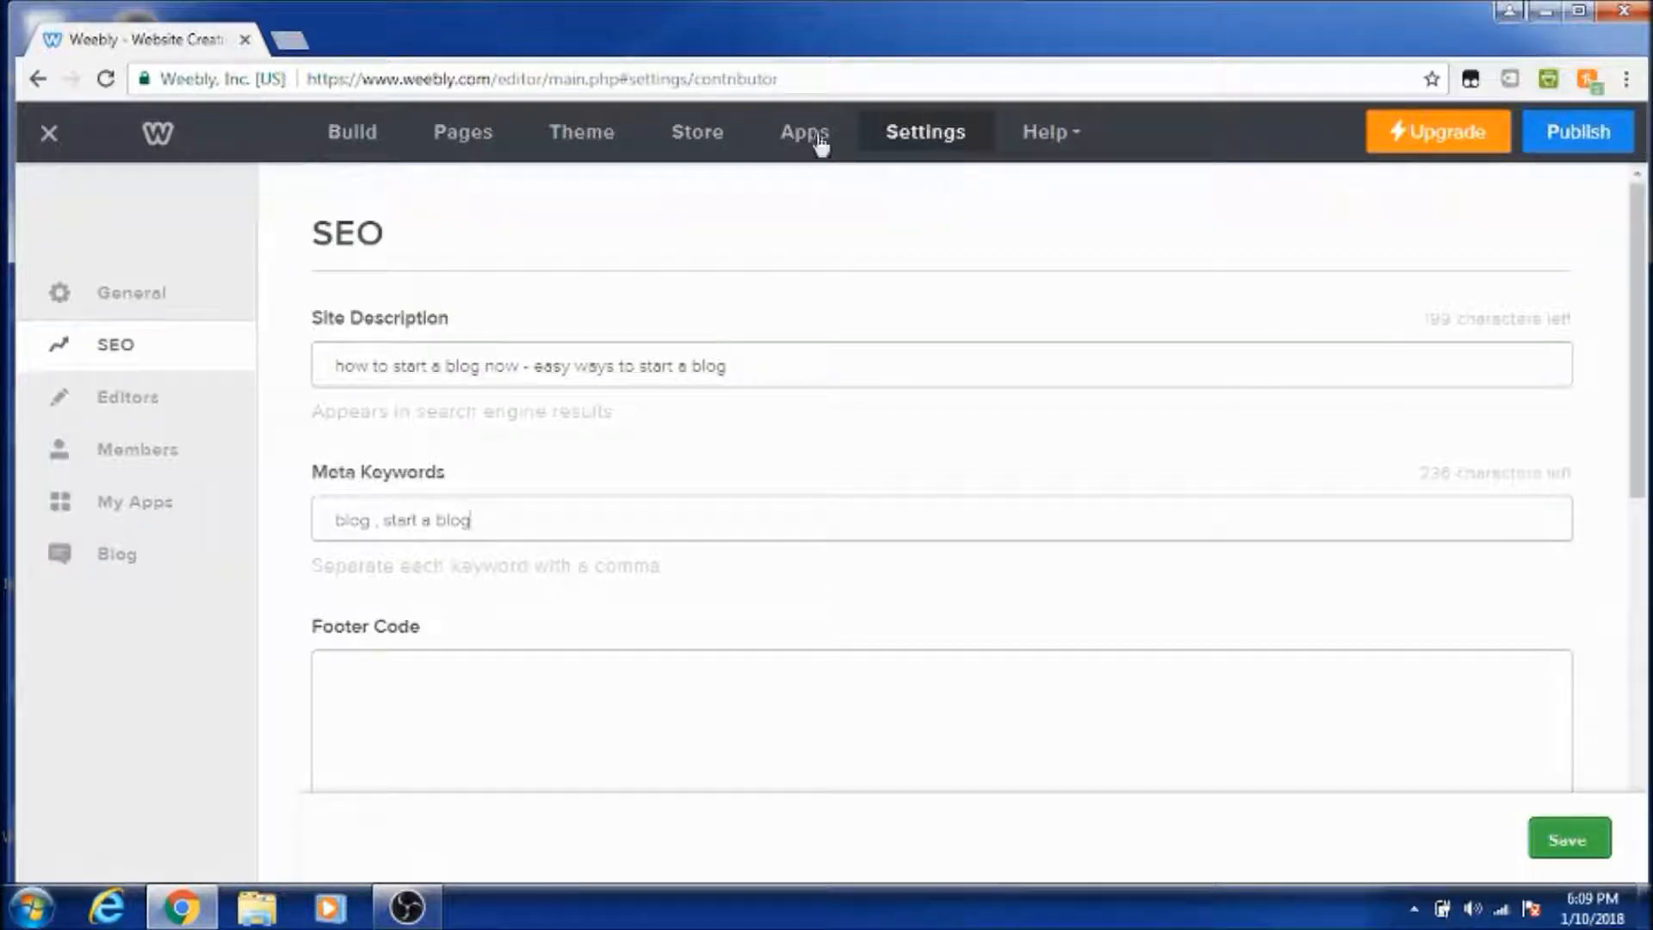
{"action": "scroll", "coordinate": [469, 782], "scroll_direction": "down", "scroll_amount": 5}
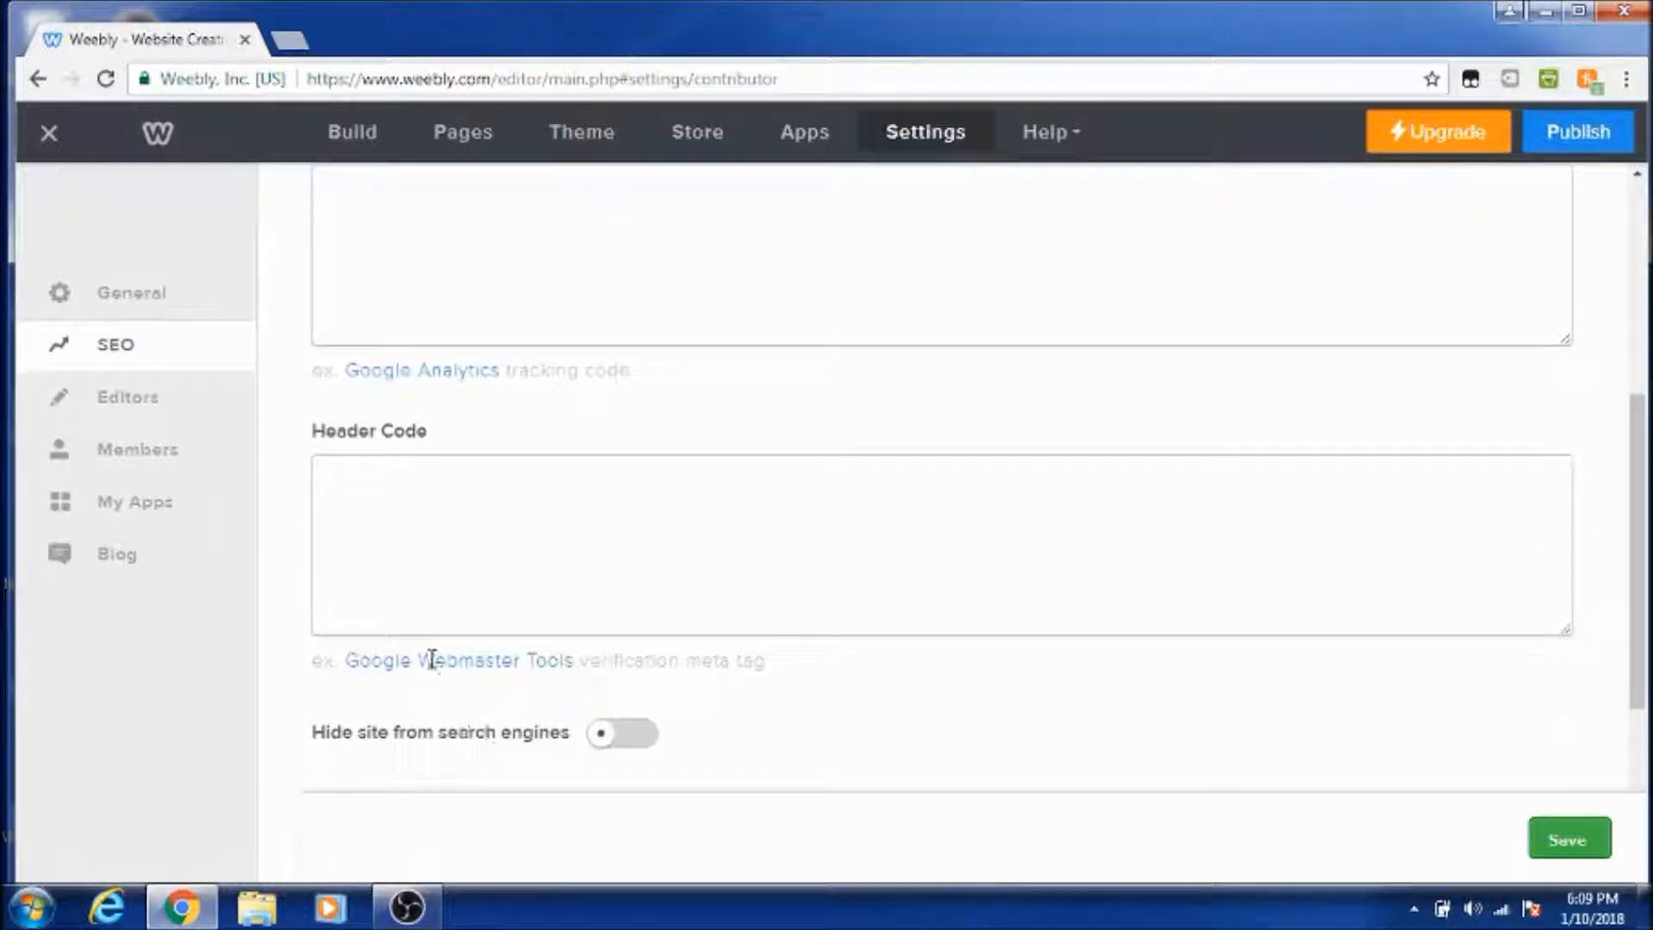
{"action": "scroll", "coordinate": [612, 555], "scroll_direction": "down", "scroll_amount": 4}
{"action": "scroll", "coordinate": [606, 569], "scroll_direction": "up", "scroll_amount": 9}
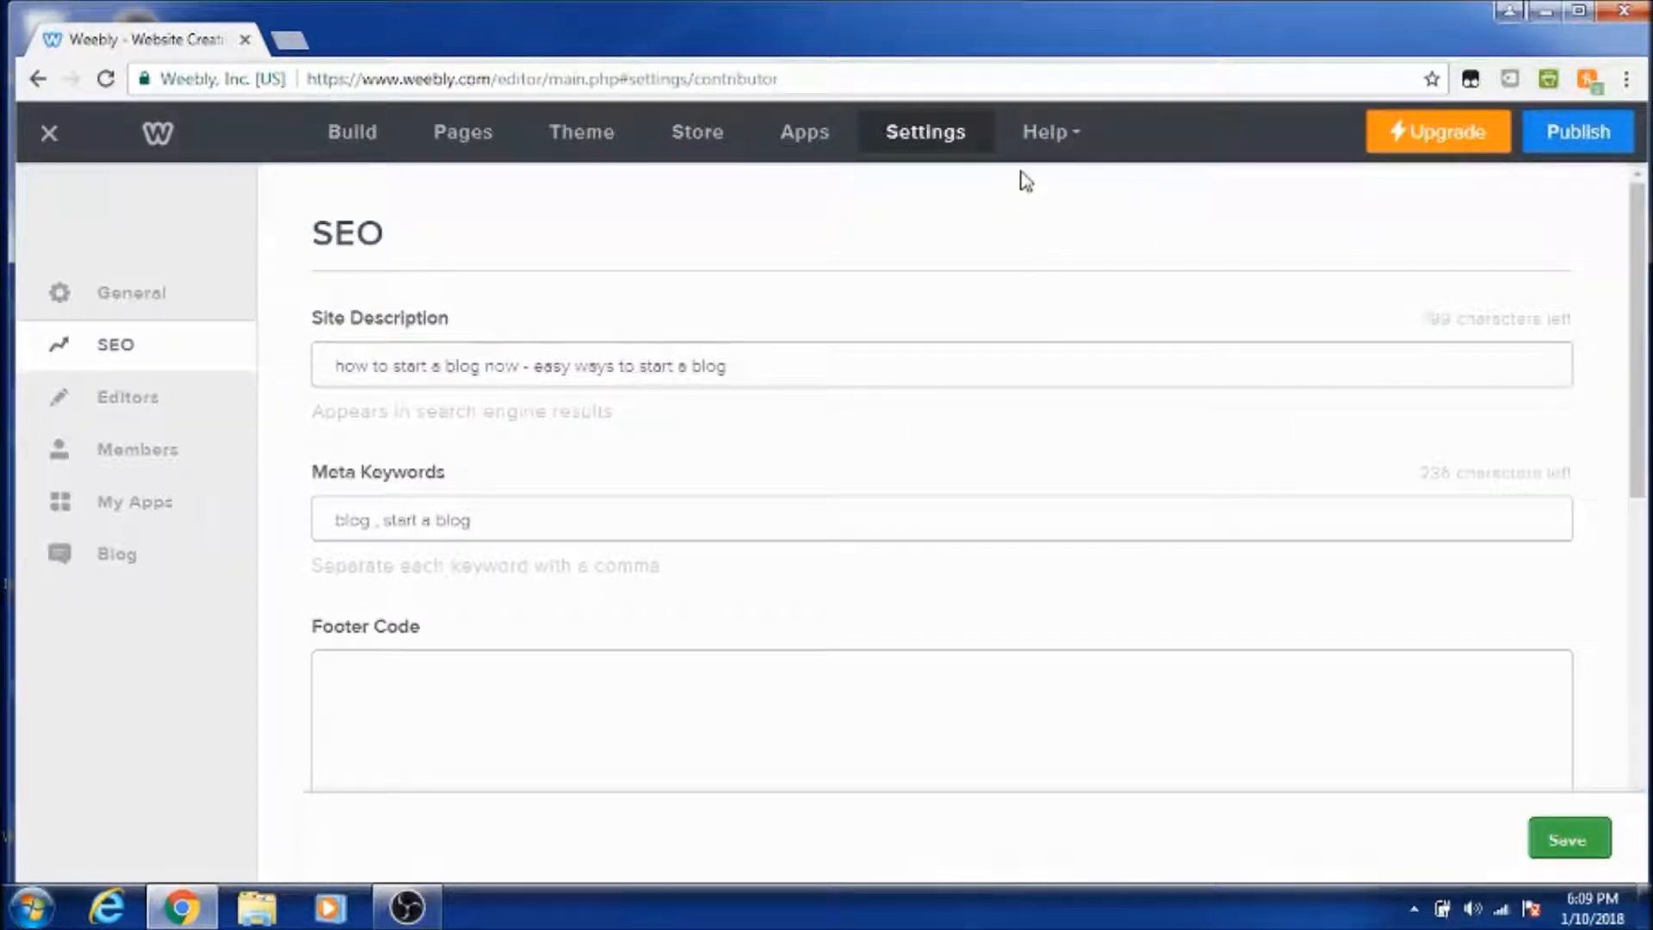
Step: Check the Help options, return to the page editor and view the site's Press page
{"action": "left_click", "coordinate": [1045, 132]}
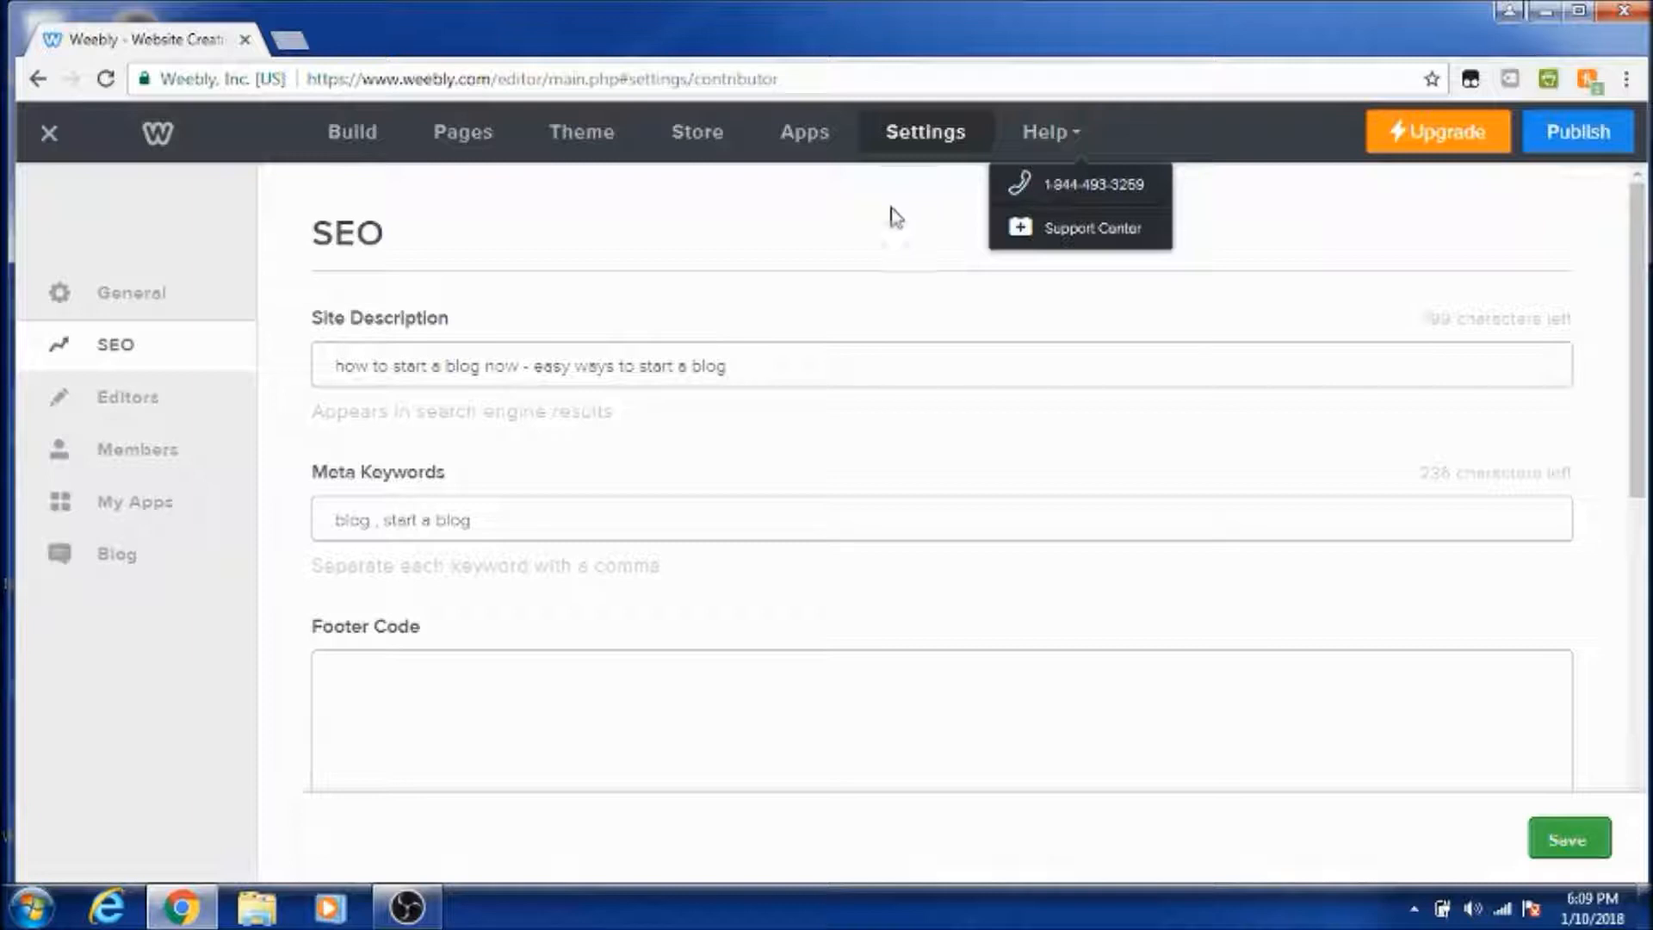
{"action": "left_click", "coordinate": [355, 138]}
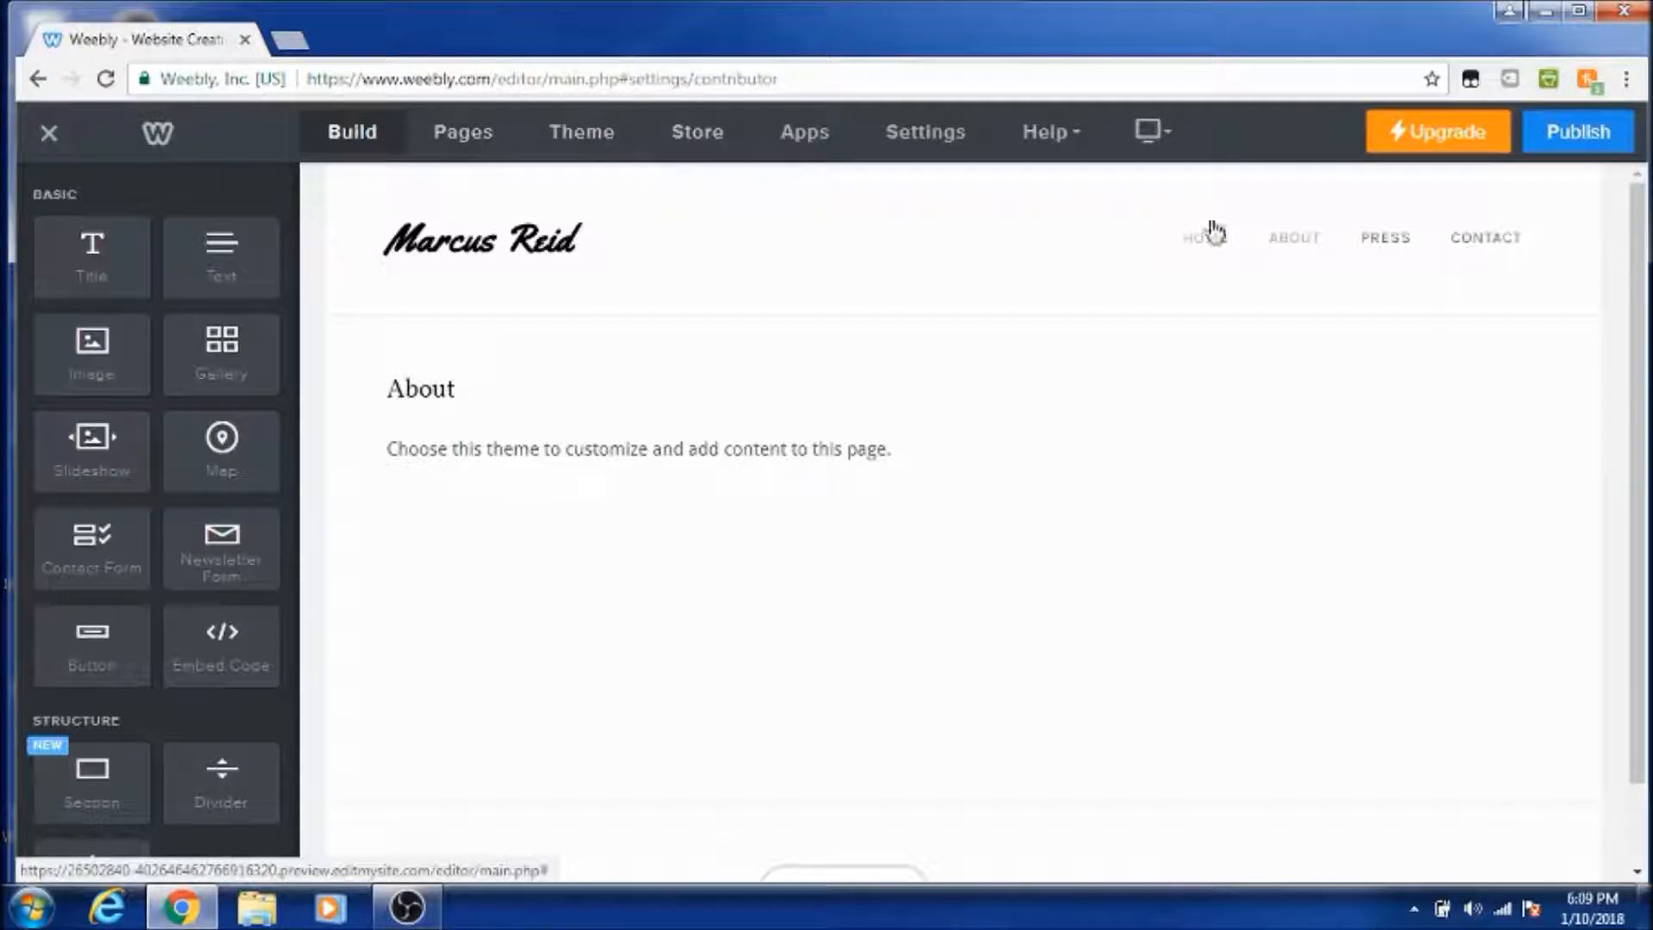
{"action": "left_click", "coordinate": [1193, 243]}
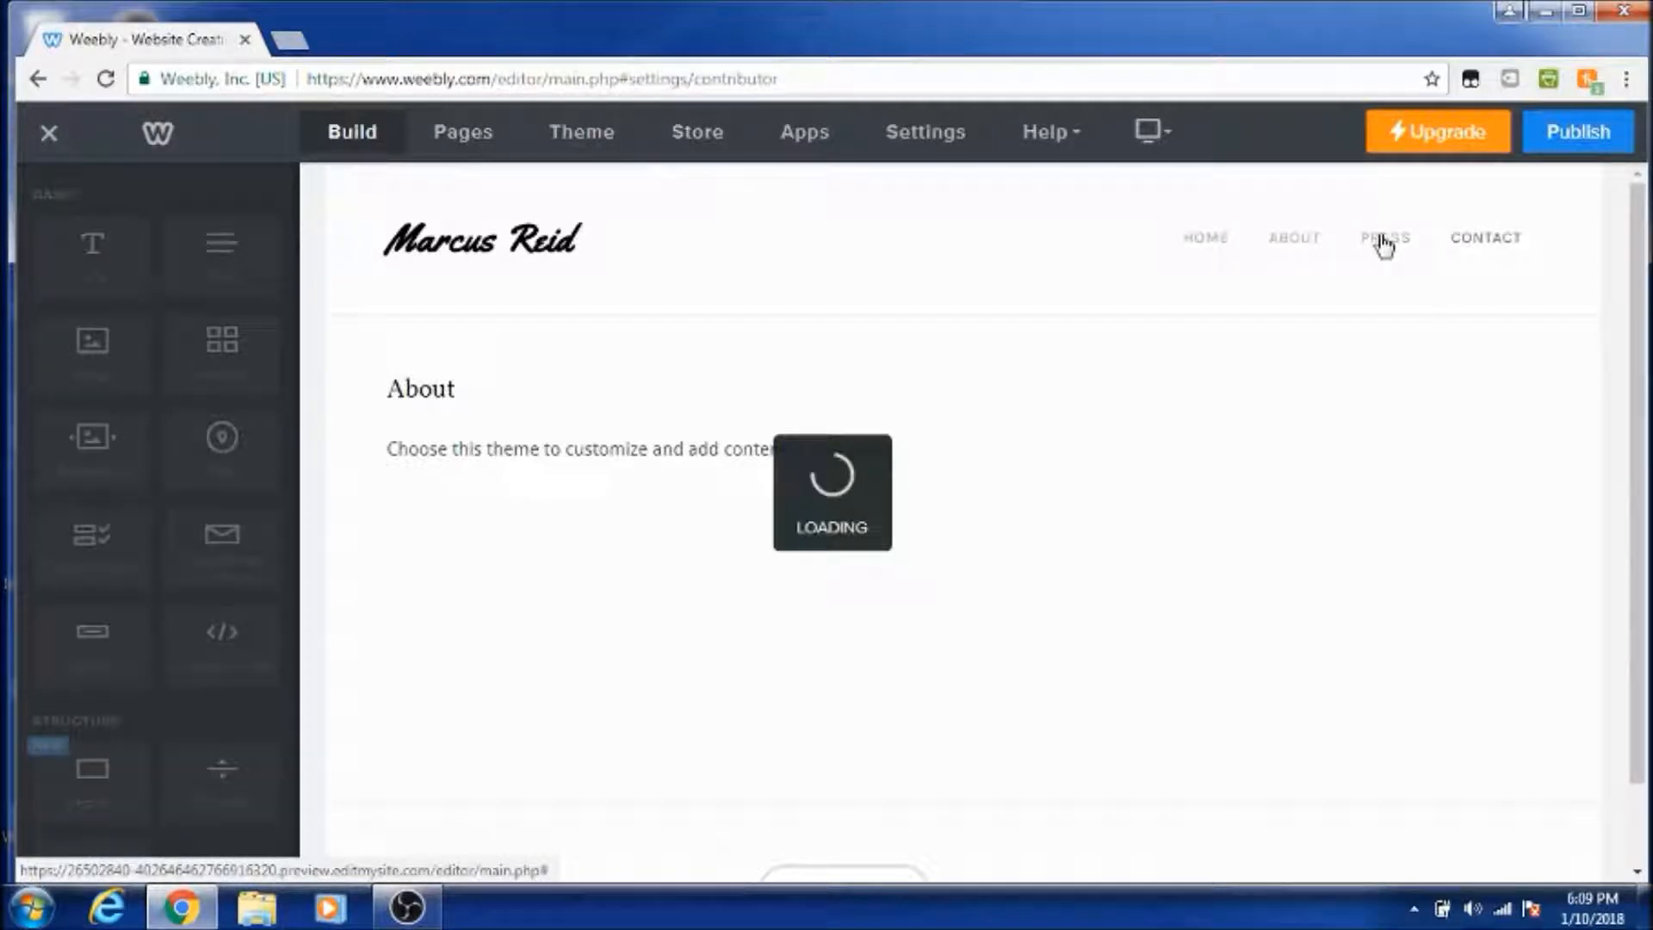
{"action": "left_click", "coordinate": [1385, 246]}
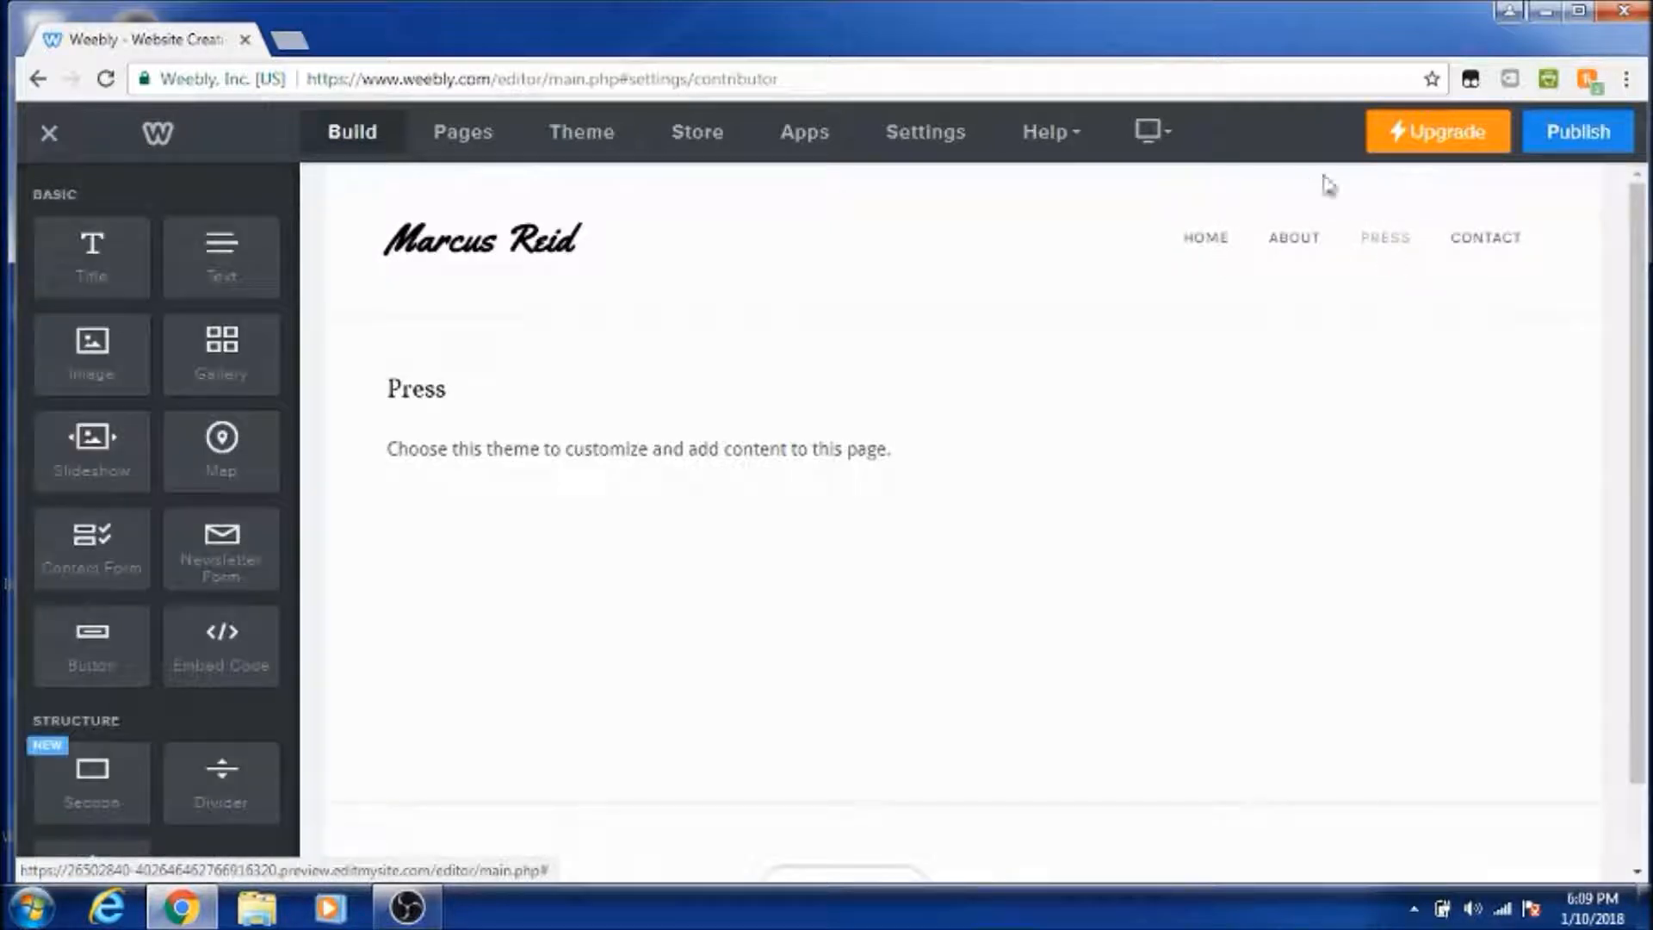
Step: Delete the Press page from the site and confirm the deletion
{"action": "left_click", "coordinate": [452, 135]}
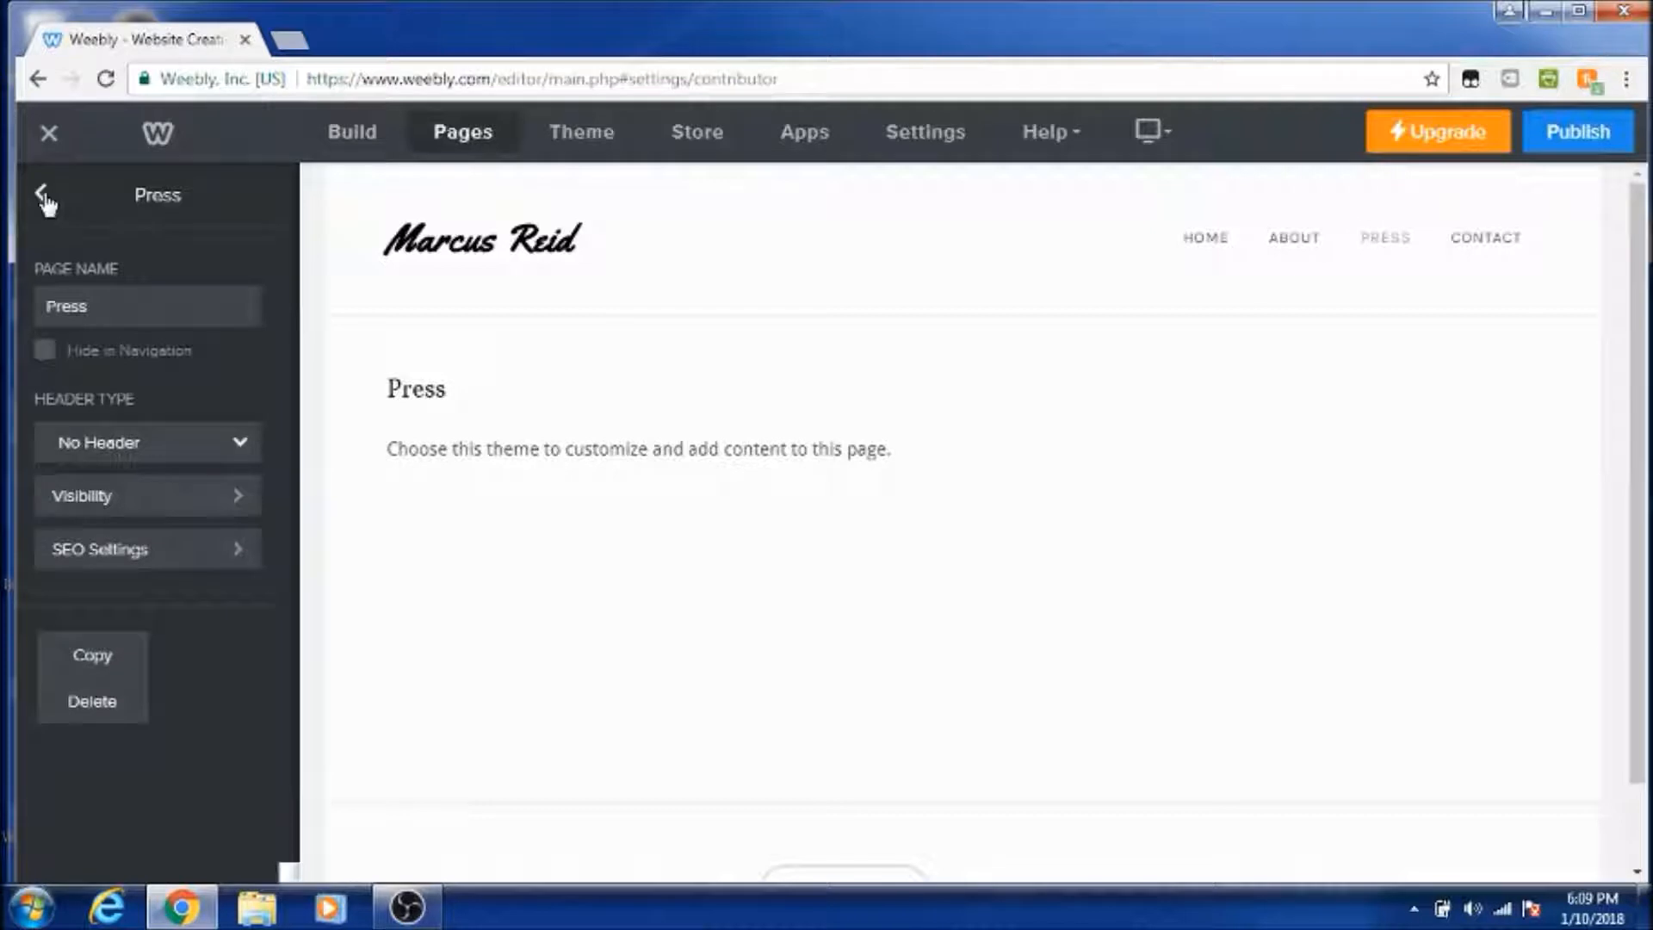
{"action": "left_click", "coordinate": [43, 196]}
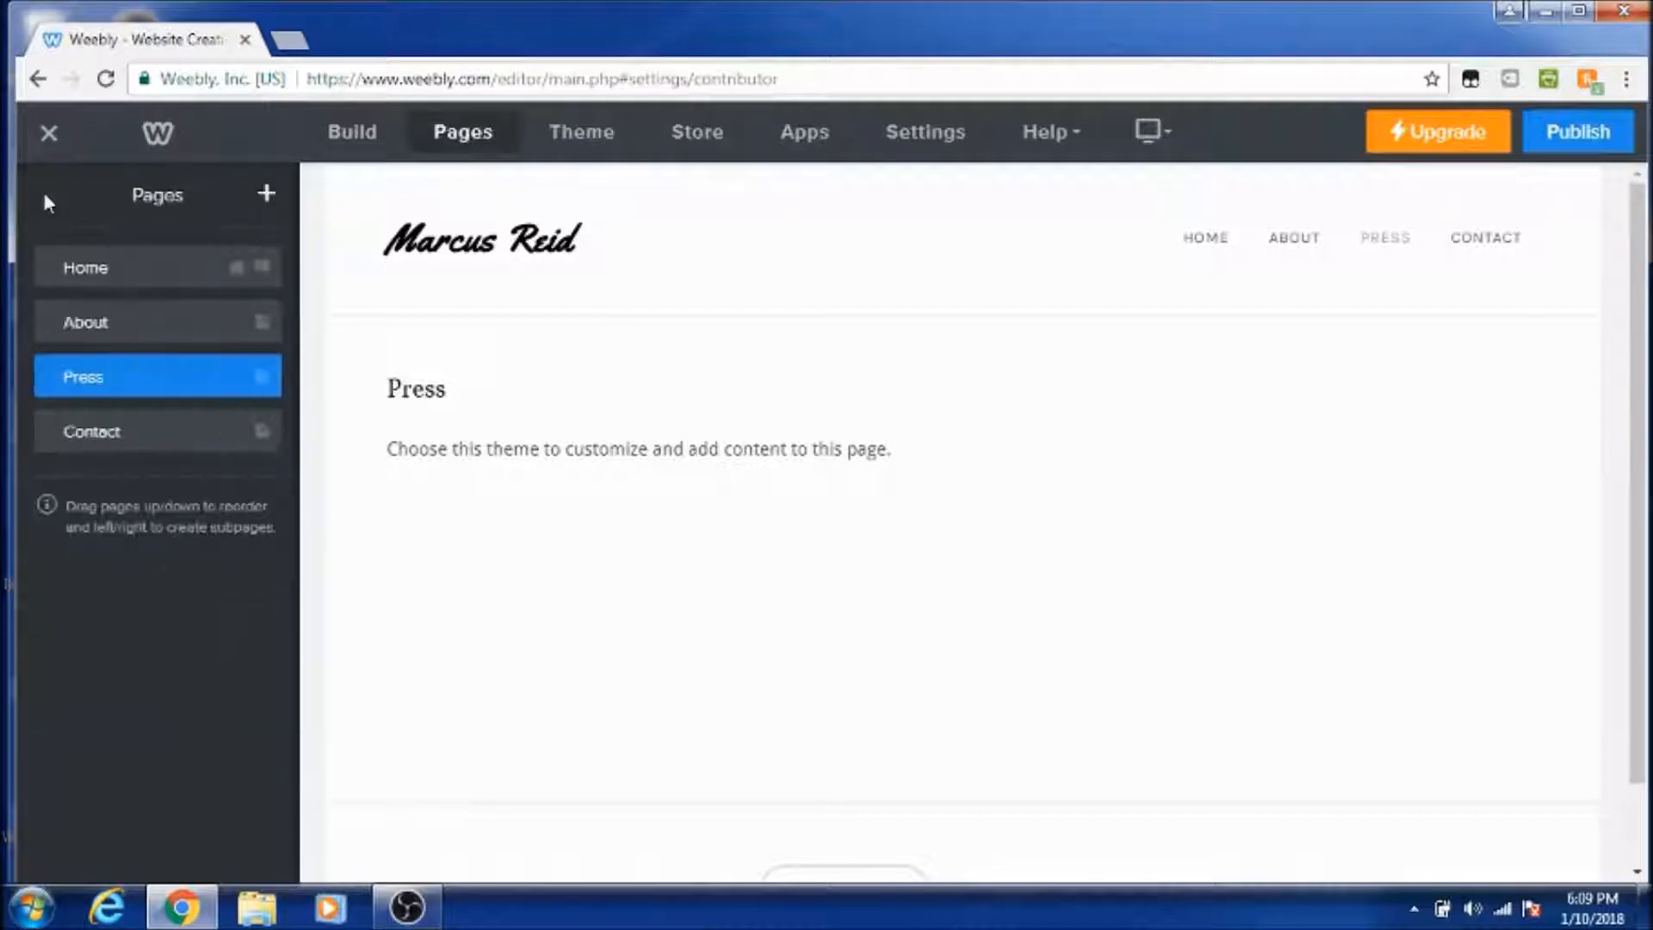
{"action": "left_click", "coordinate": [267, 381]}
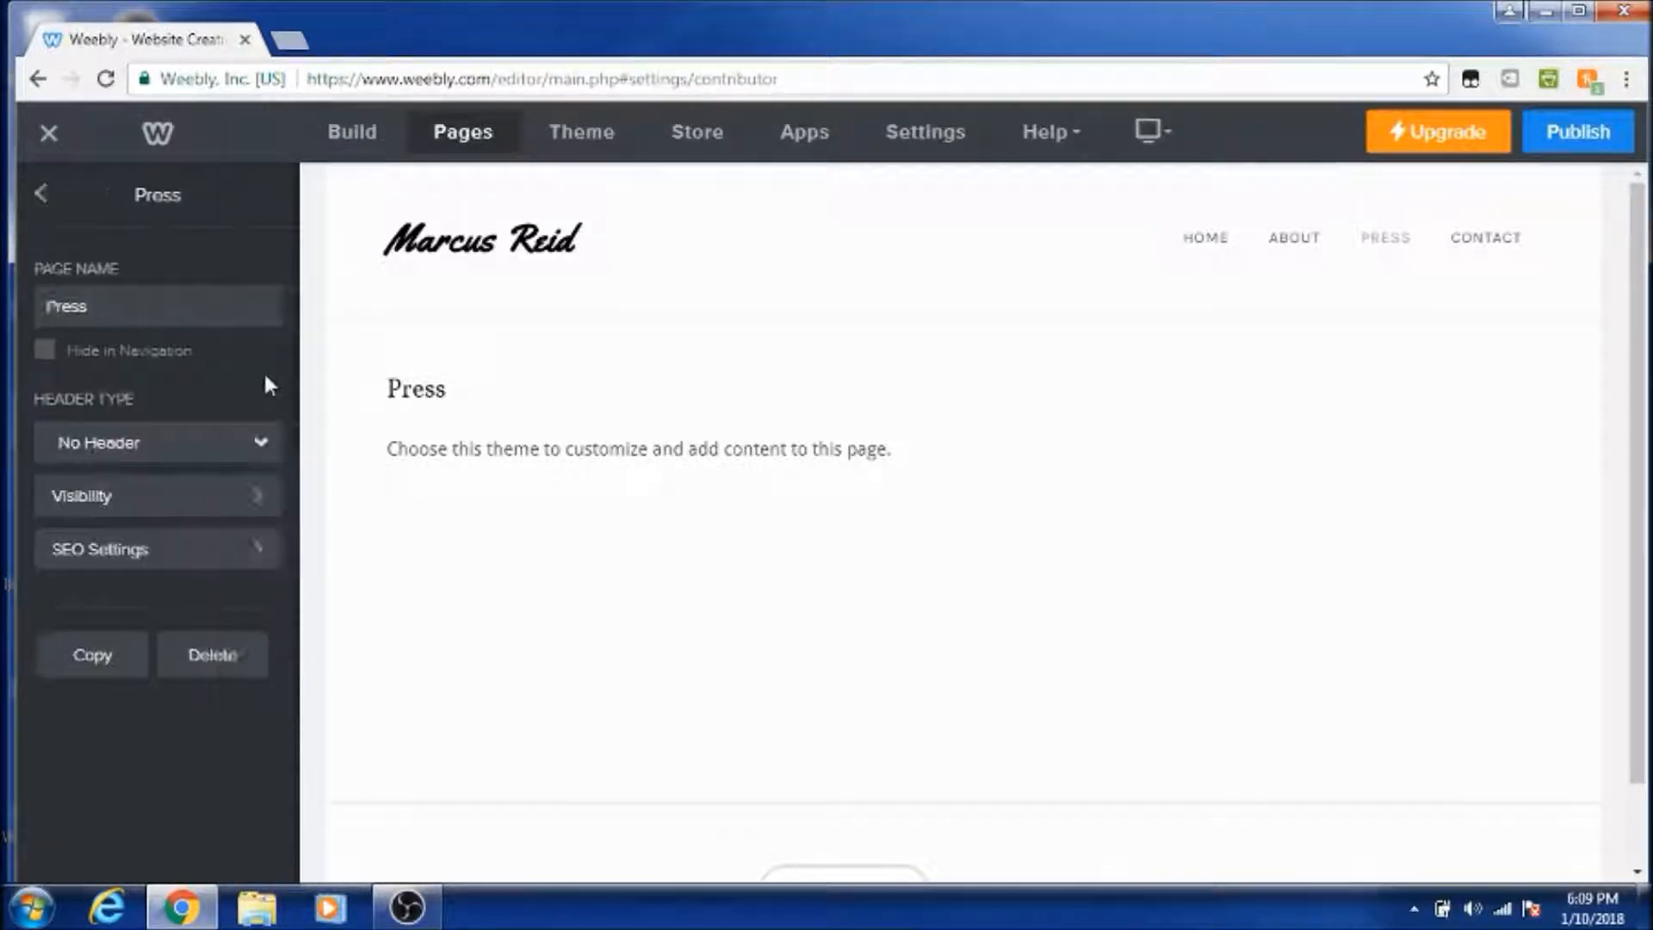
{"action": "left_click", "coordinate": [211, 670]}
{"action": "left_click", "coordinate": [916, 538]}
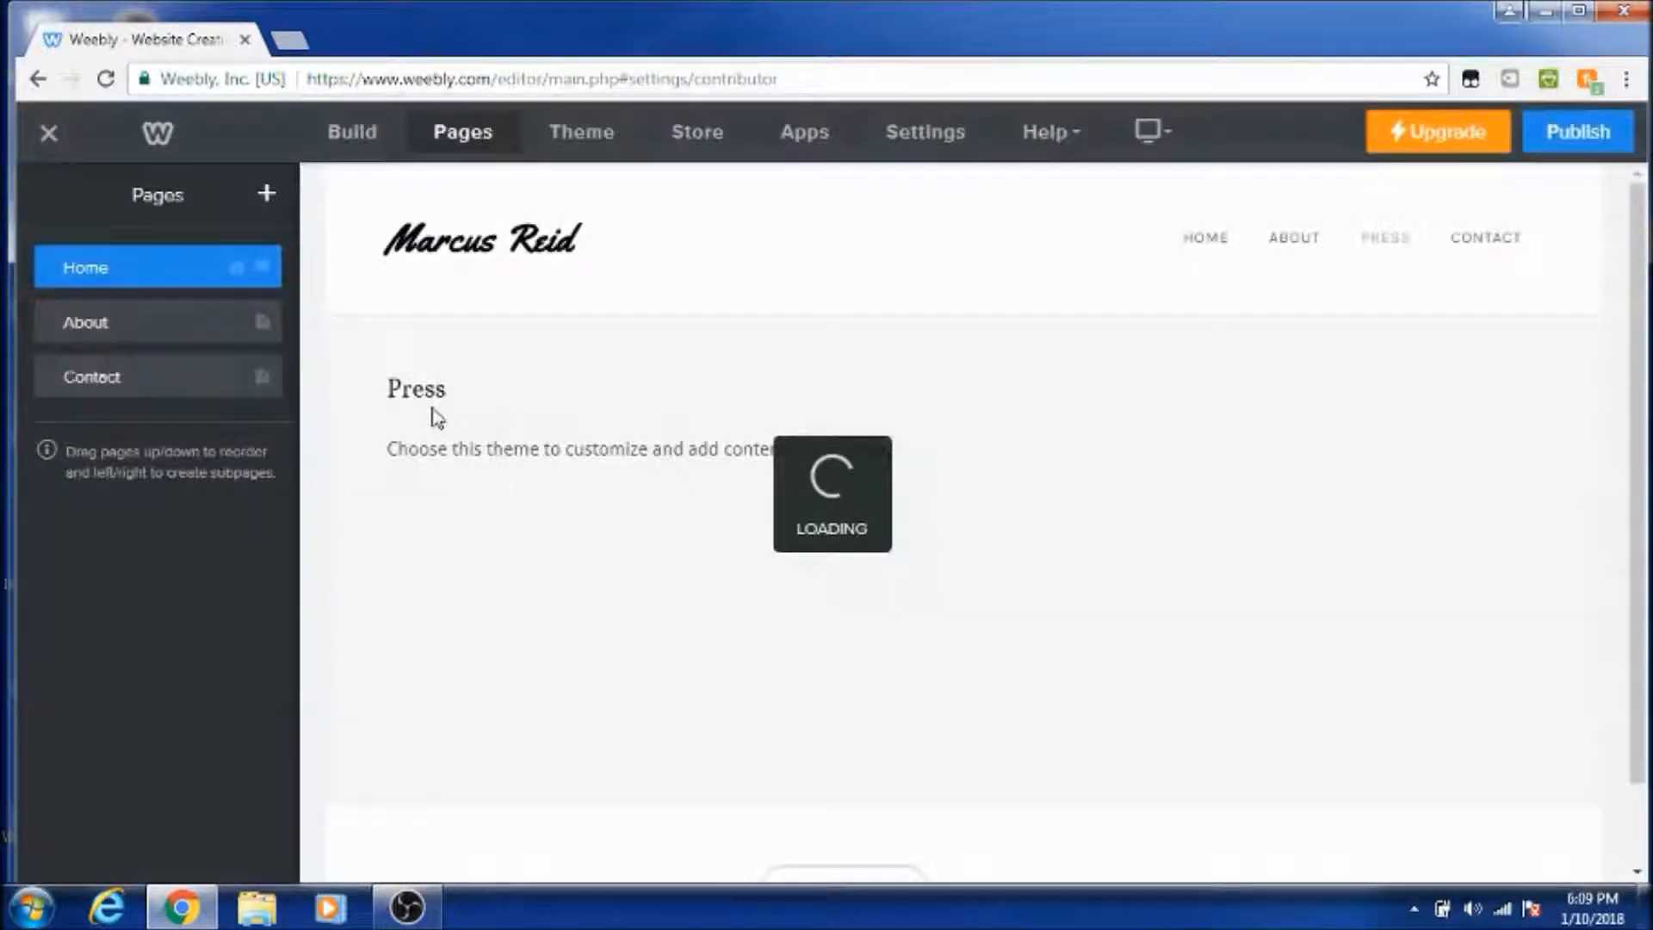
Step: Delete the Contact page from the site and confirm the deletion
{"action": "left_click", "coordinate": [188, 379]}
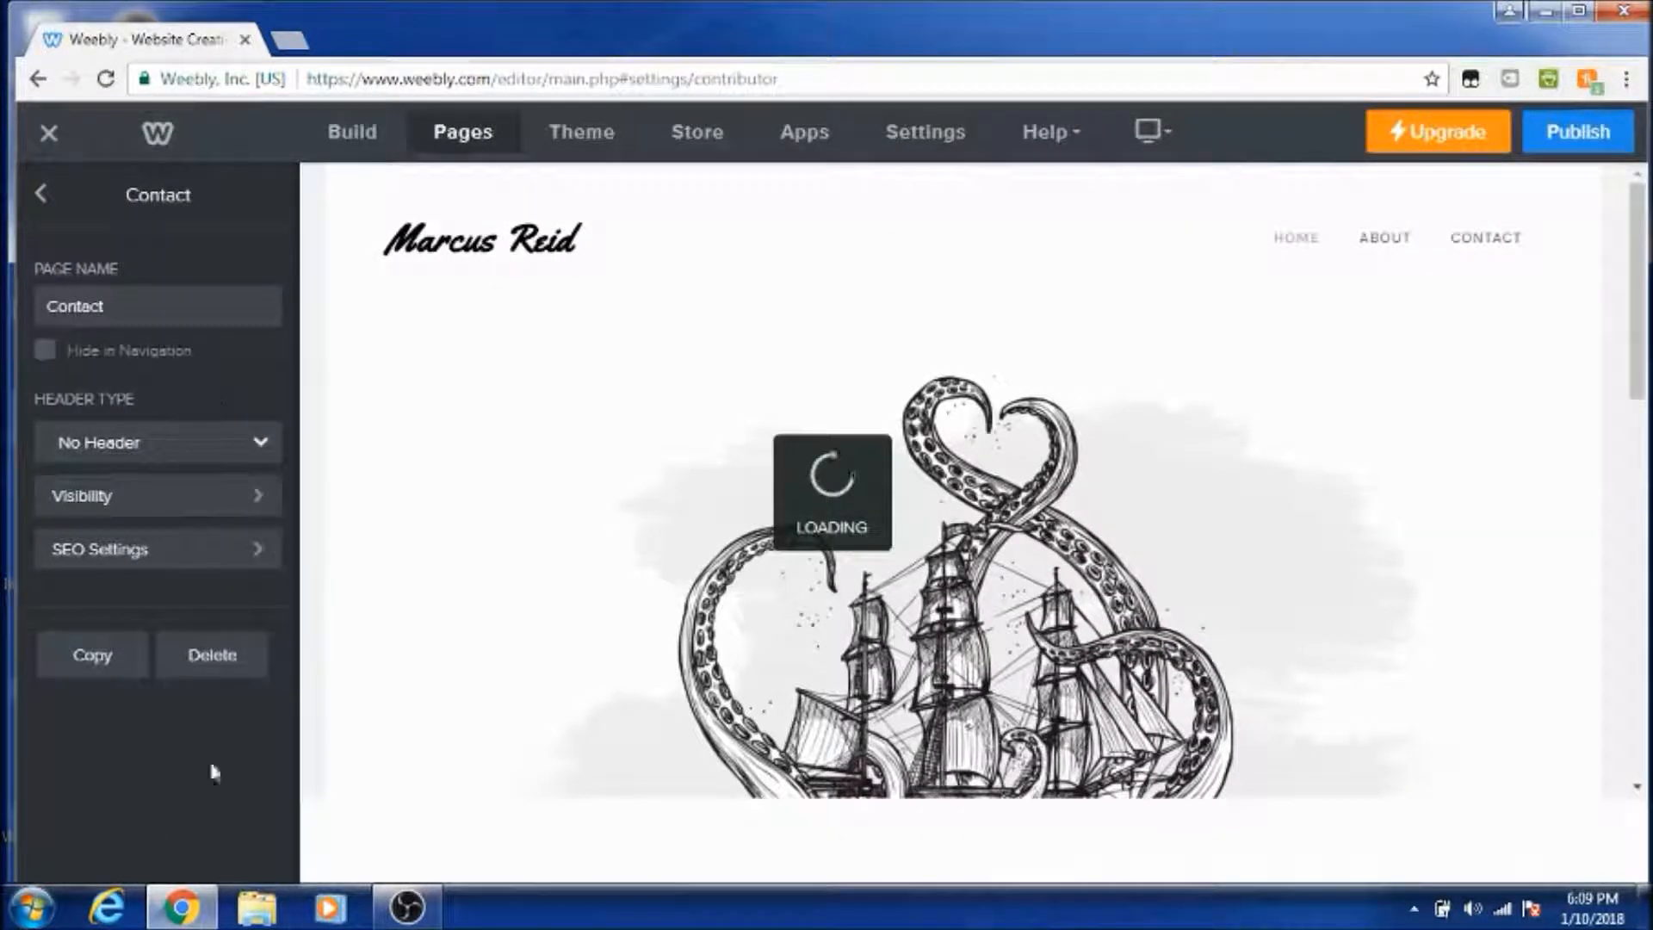
{"action": "left_click", "coordinate": [233, 656]}
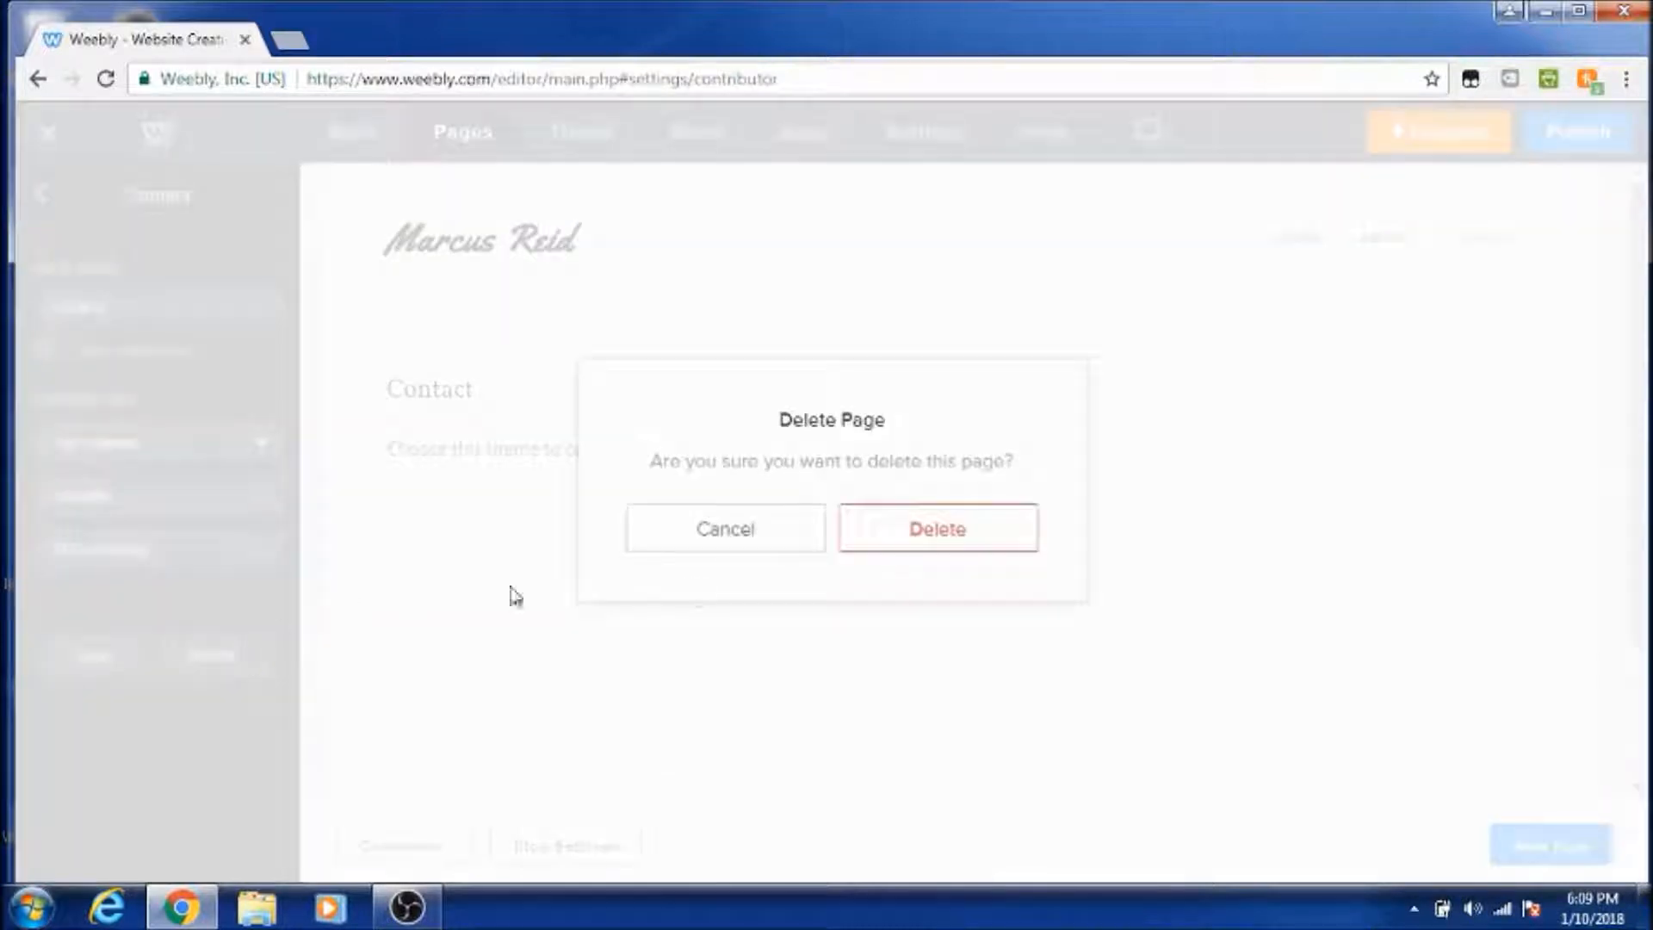
{"action": "left_click", "coordinate": [917, 538]}
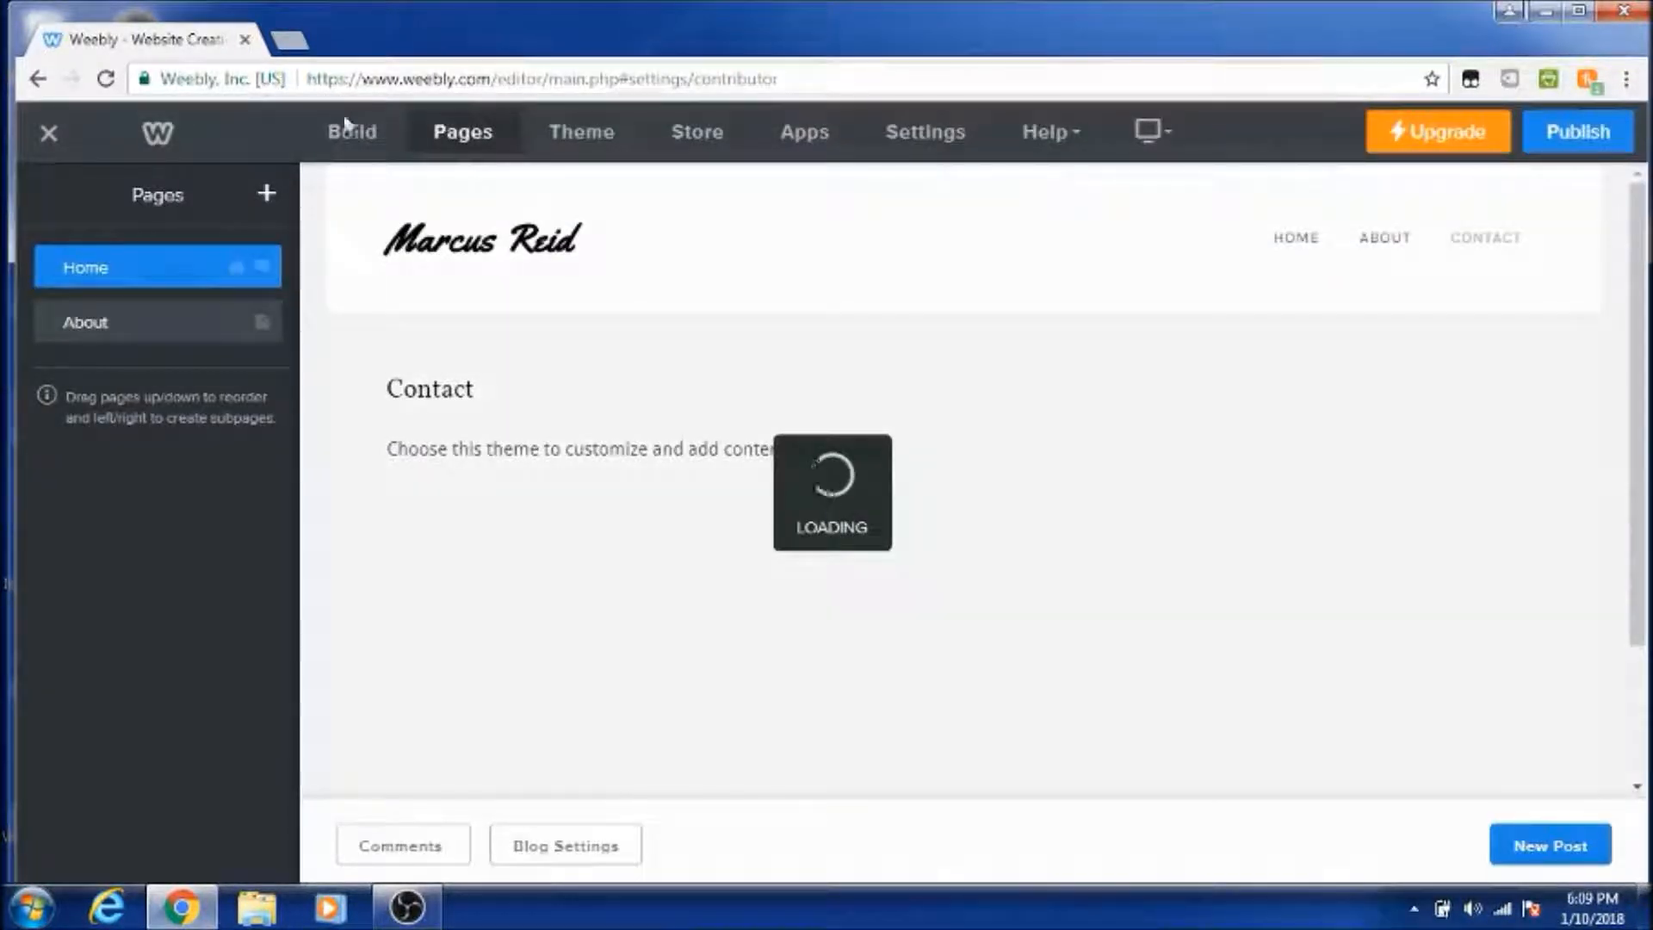
Step: Return to building the Home page, try to add a Title element and look over the blog post area and sidebar
{"action": "left_click", "coordinate": [350, 135]}
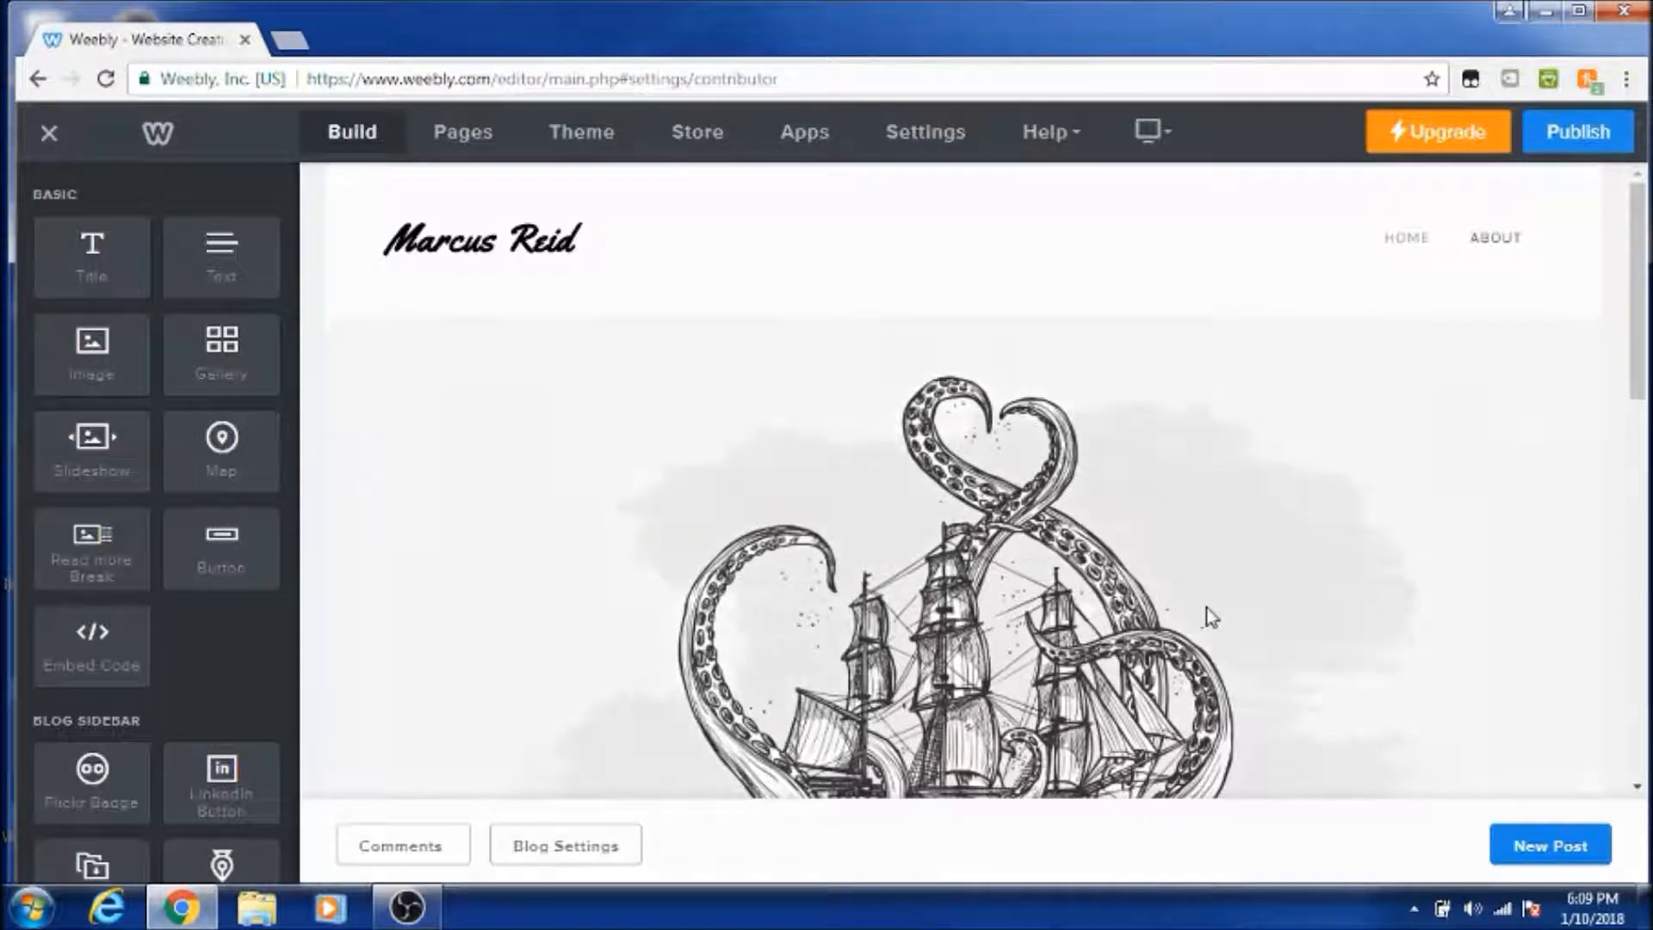
{"action": "scroll", "coordinate": [1211, 617], "scroll_direction": "down", "scroll_amount": 5}
{"action": "scroll", "coordinate": [1208, 607], "scroll_direction": "up", "scroll_amount": 2}
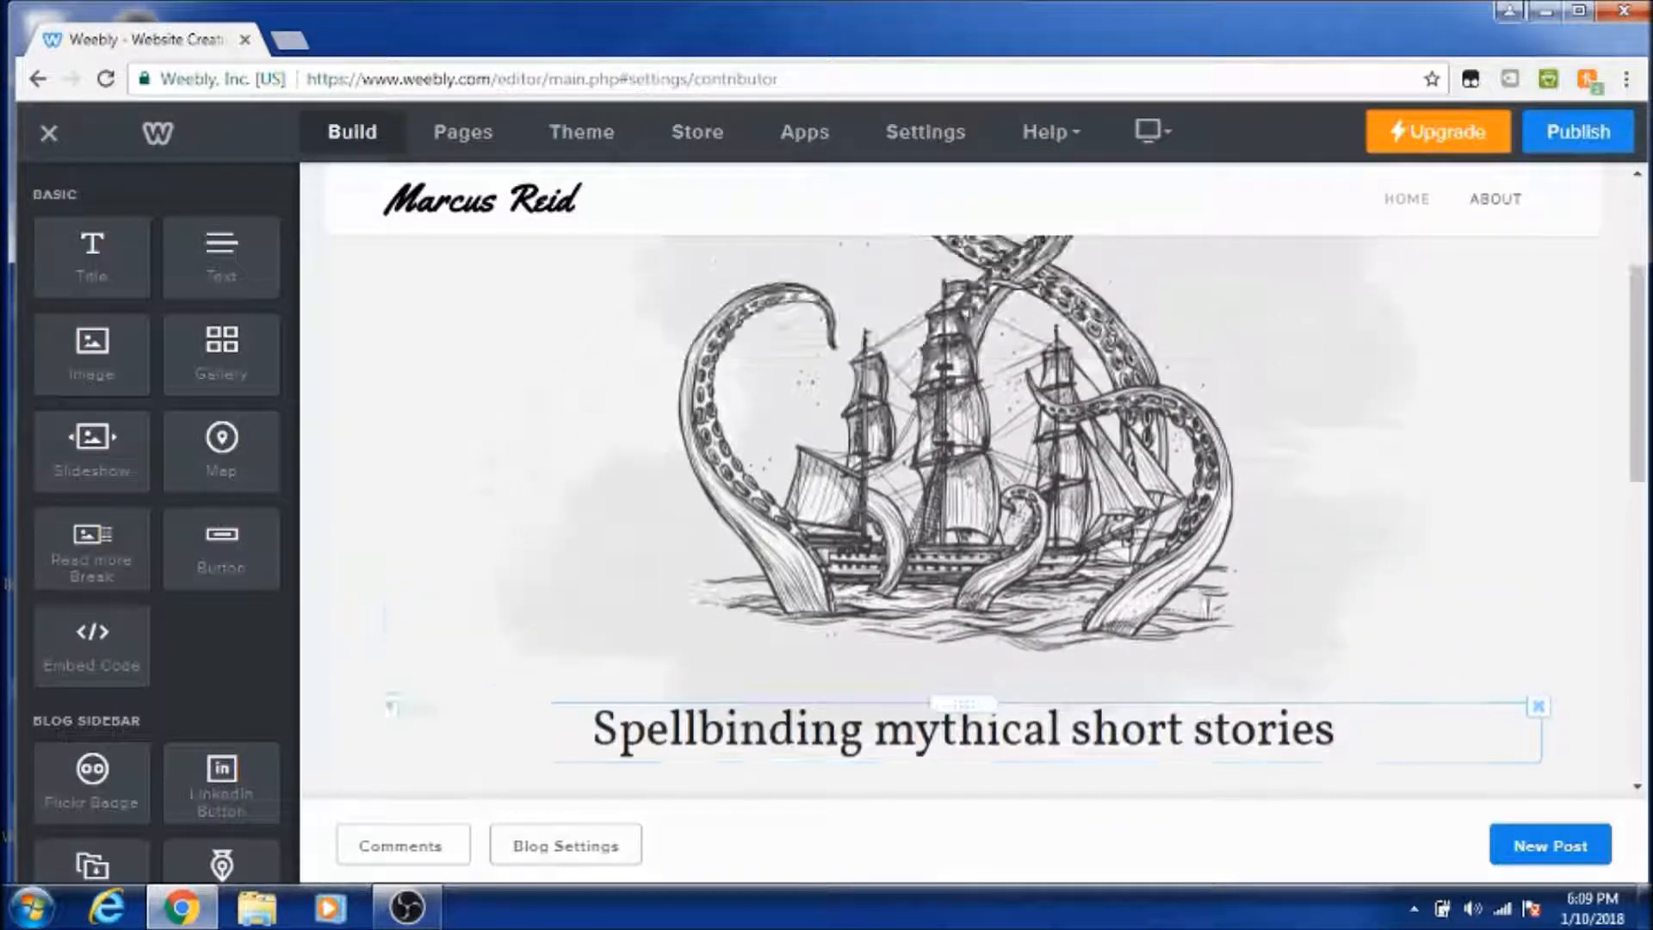
{"action": "left_click_drag", "start_coordinate": [108, 267], "coordinate": [731, 391]}
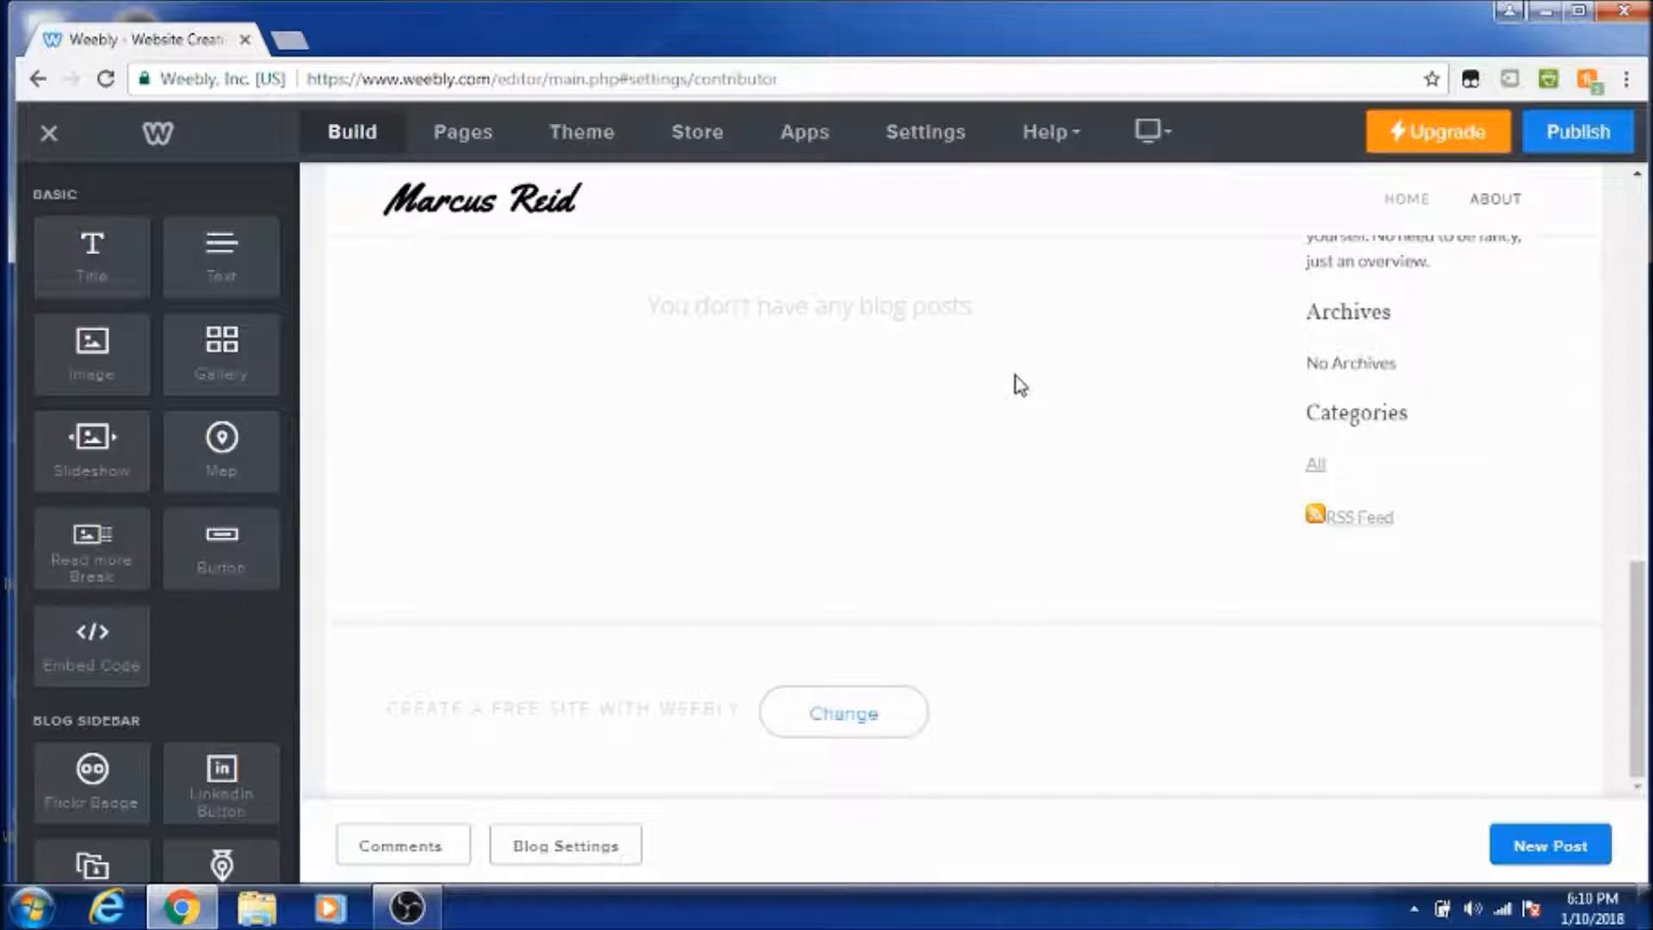
{"action": "scroll", "coordinate": [1277, 616], "scroll_direction": "up", "scroll_amount": 4}
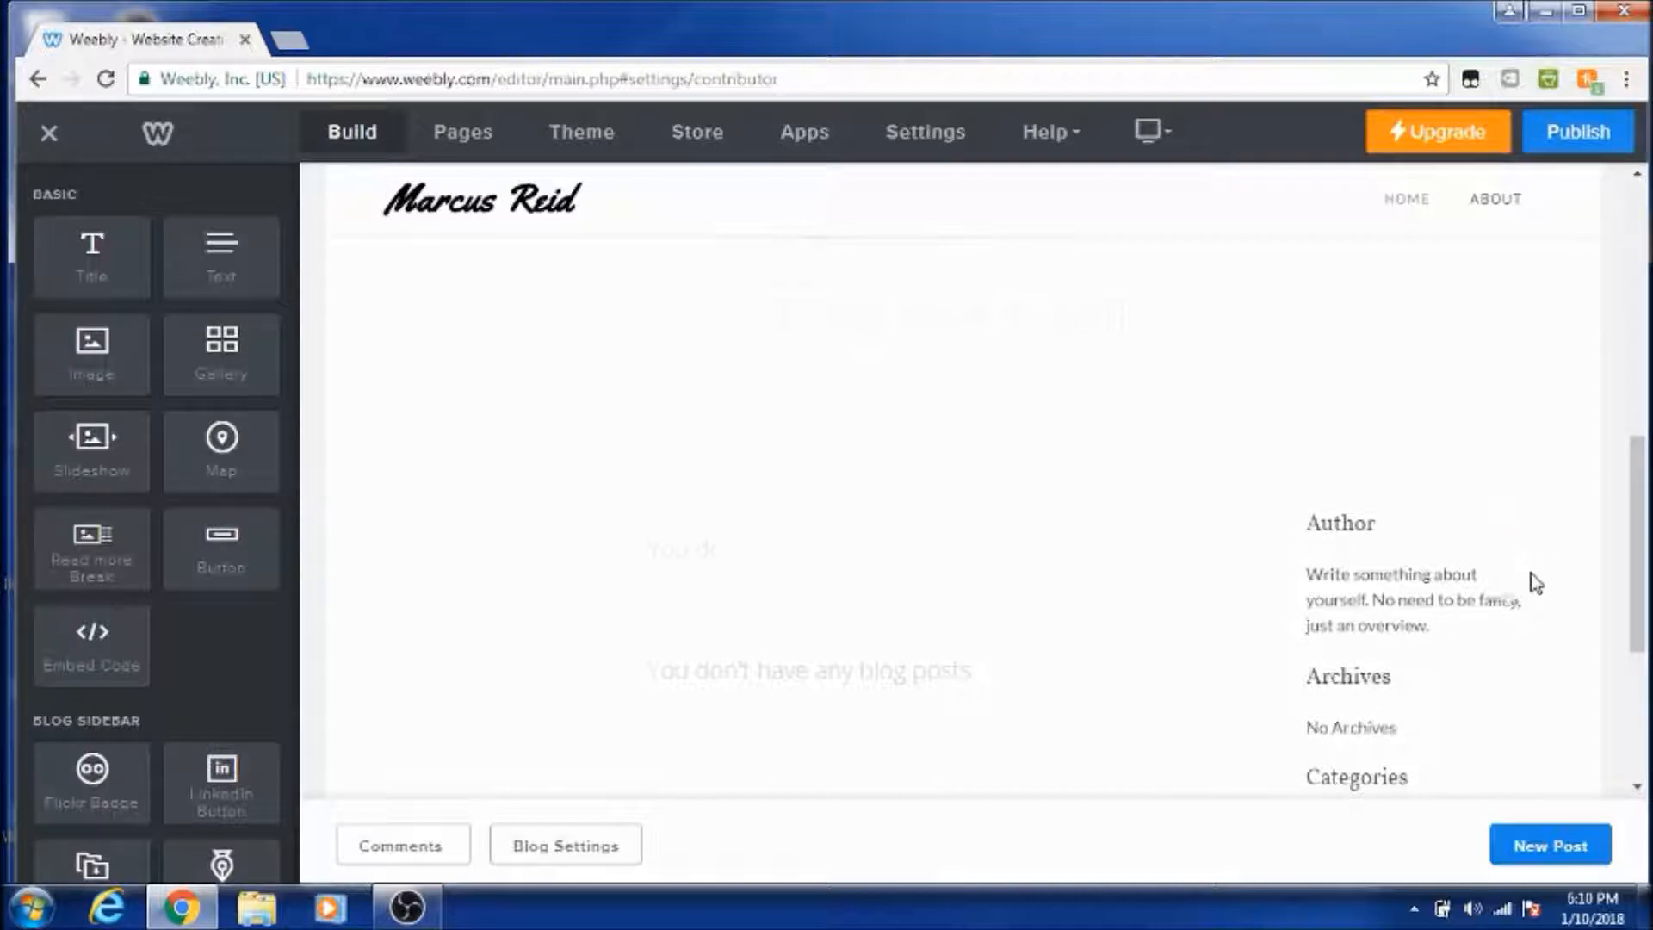
Step: Look over the Home page's header artwork, empty blog post area, Author sidebar and footer
{"action": "scroll", "coordinate": [1528, 577], "scroll_direction": "down", "scroll_amount": 1}
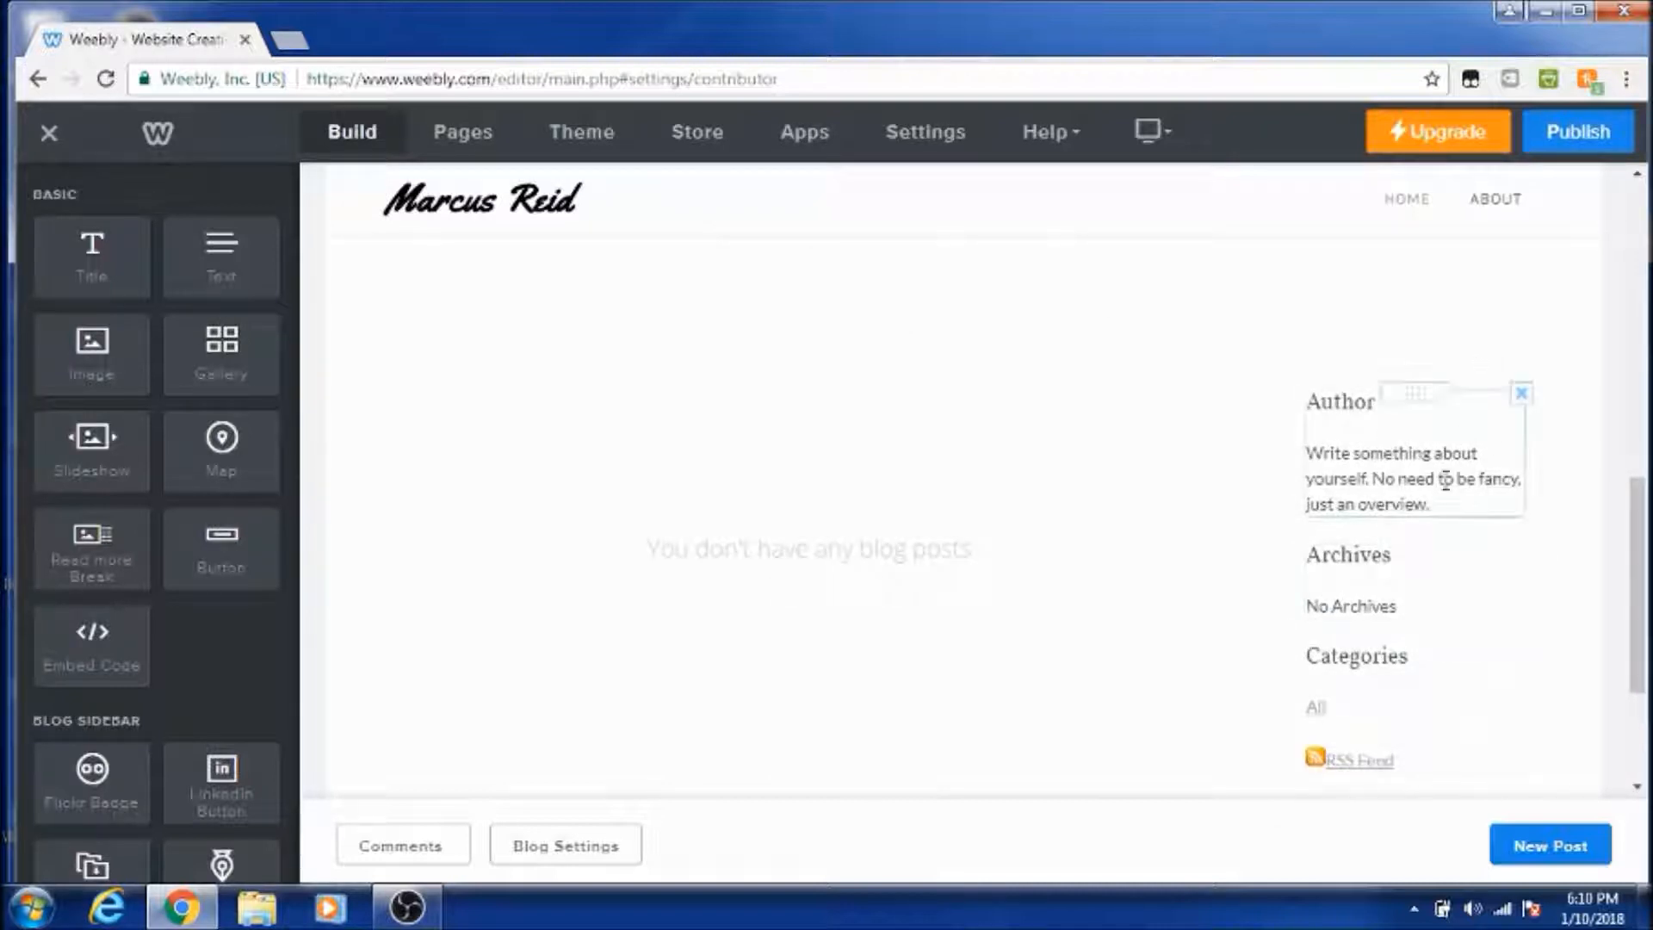
{"action": "scroll", "coordinate": [1435, 645], "scroll_direction": "down", "scroll_amount": 2}
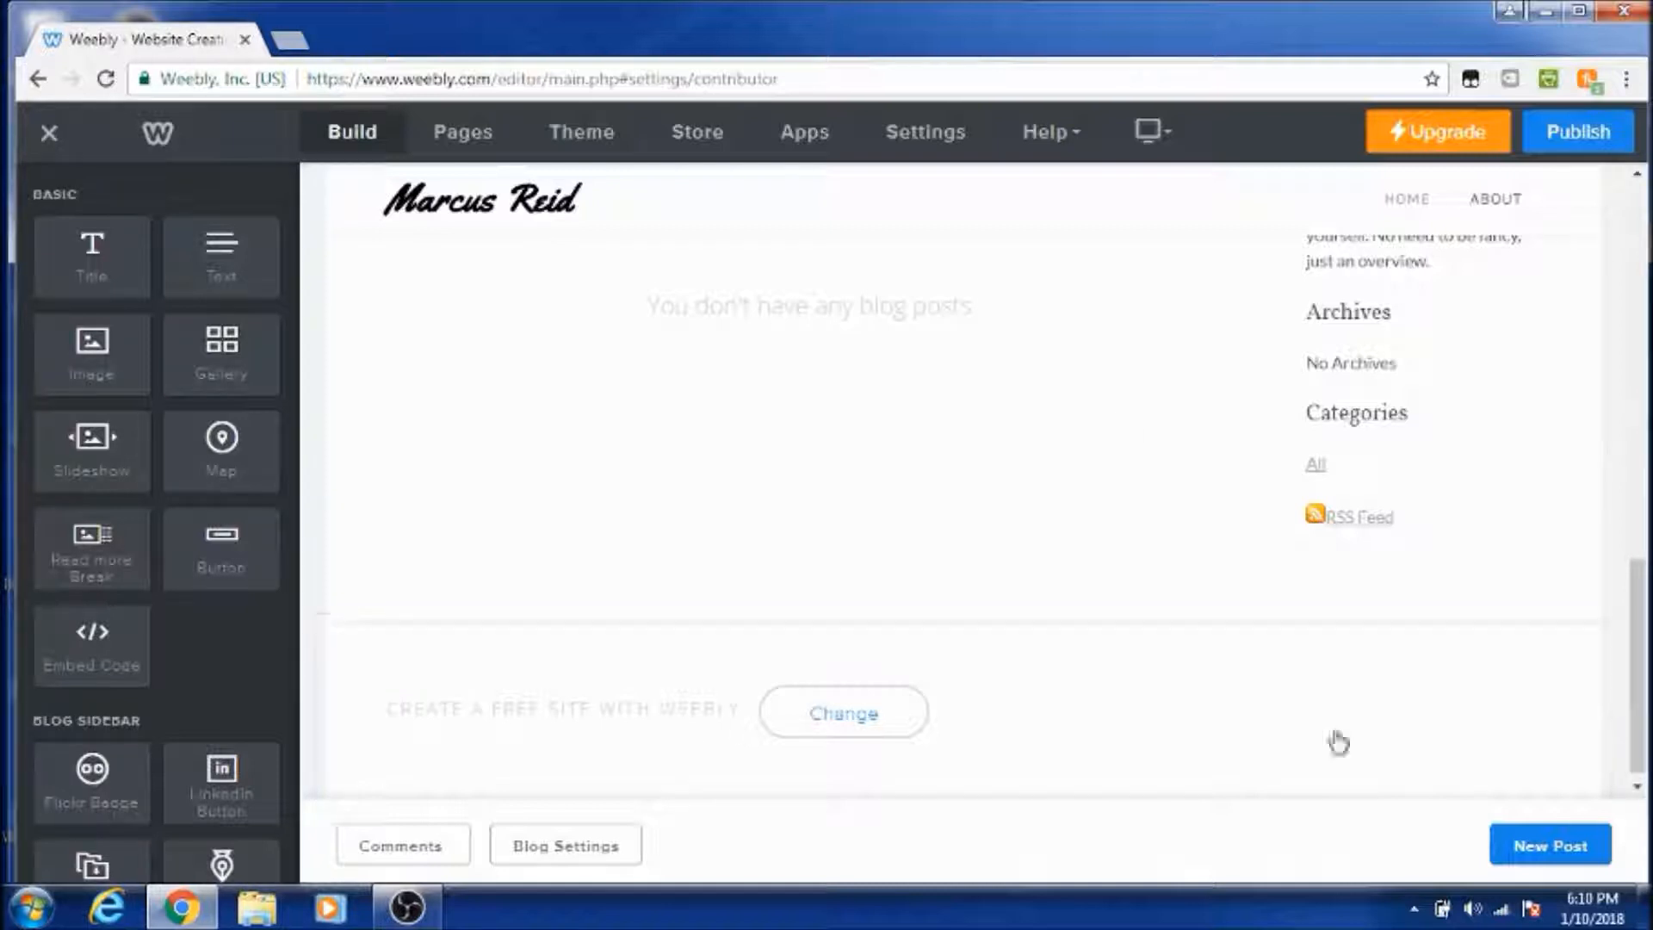
{"action": "scroll", "coordinate": [1443, 656], "scroll_direction": "down", "scroll_amount": 1}
{"action": "scroll", "coordinate": [1550, 637], "scroll_direction": "up", "scroll_amount": 5}
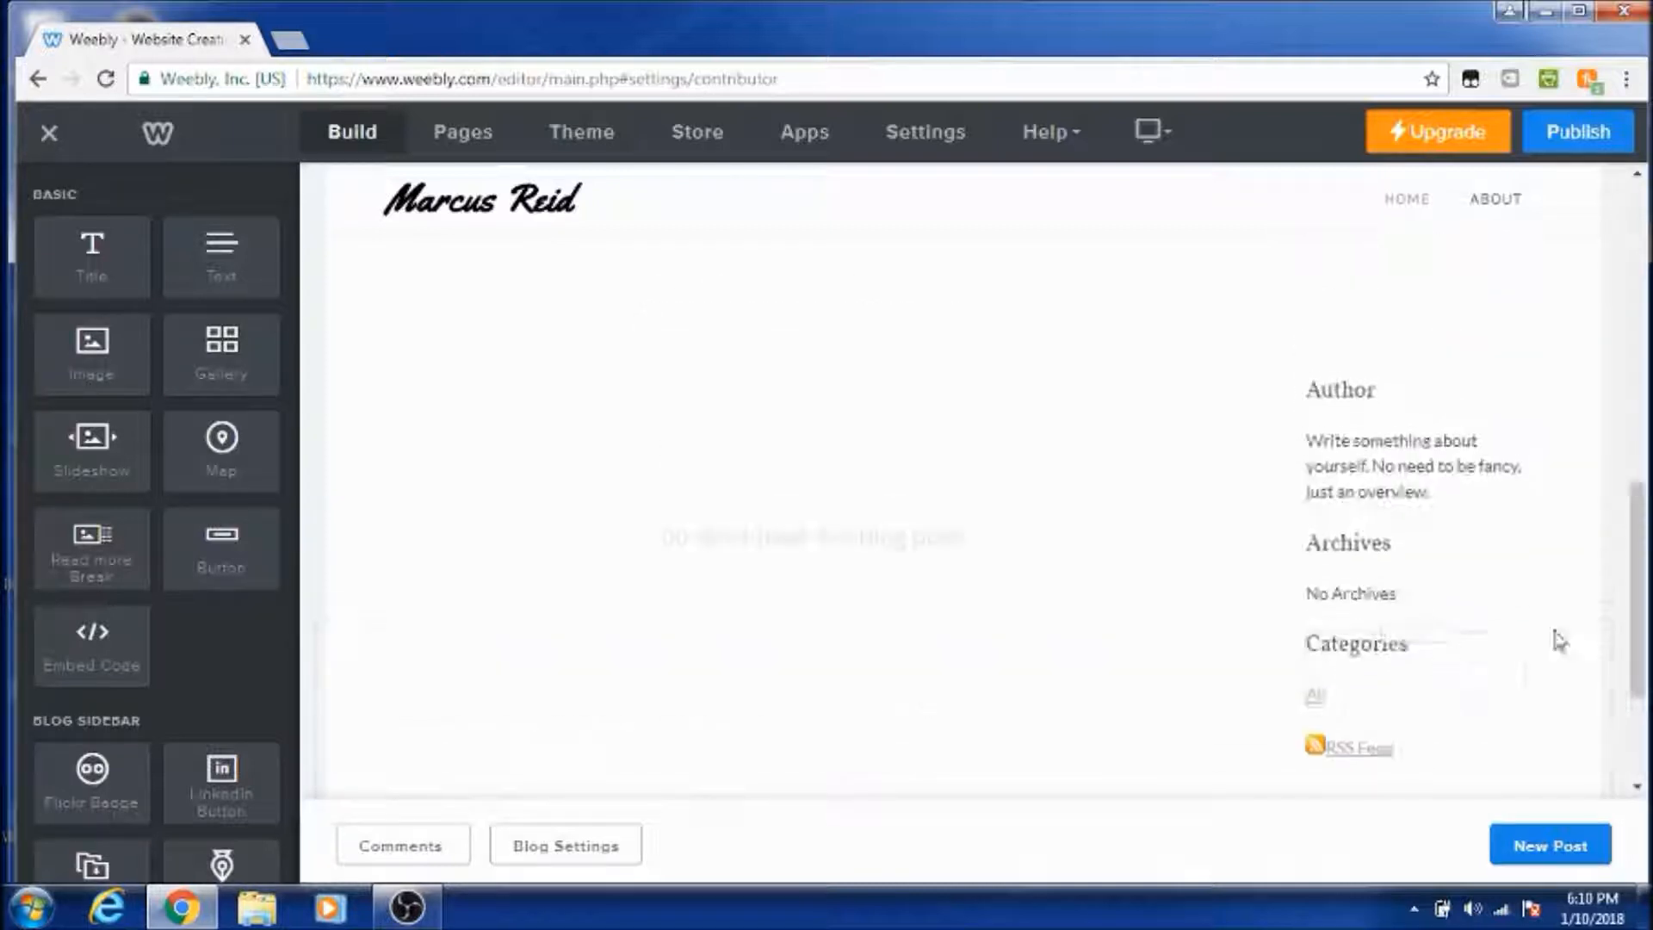
{"action": "scroll", "coordinate": [1580, 628], "scroll_direction": "down", "scroll_amount": 5}
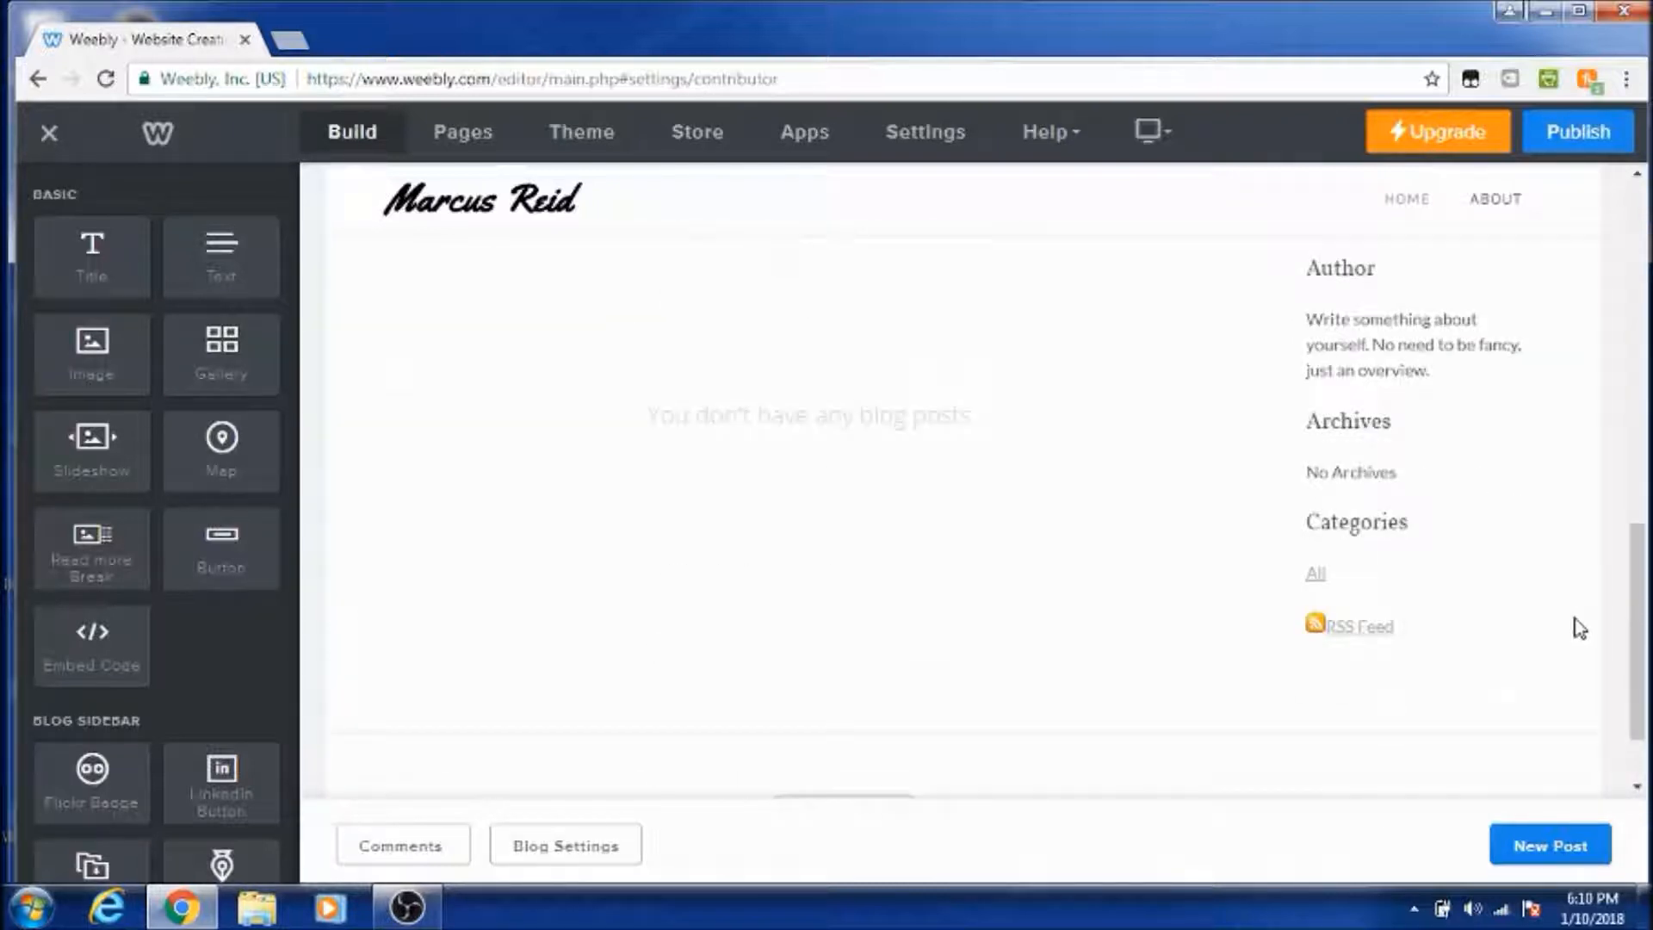
{"action": "scroll", "coordinate": [1580, 628], "scroll_direction": "up", "scroll_amount": 6}
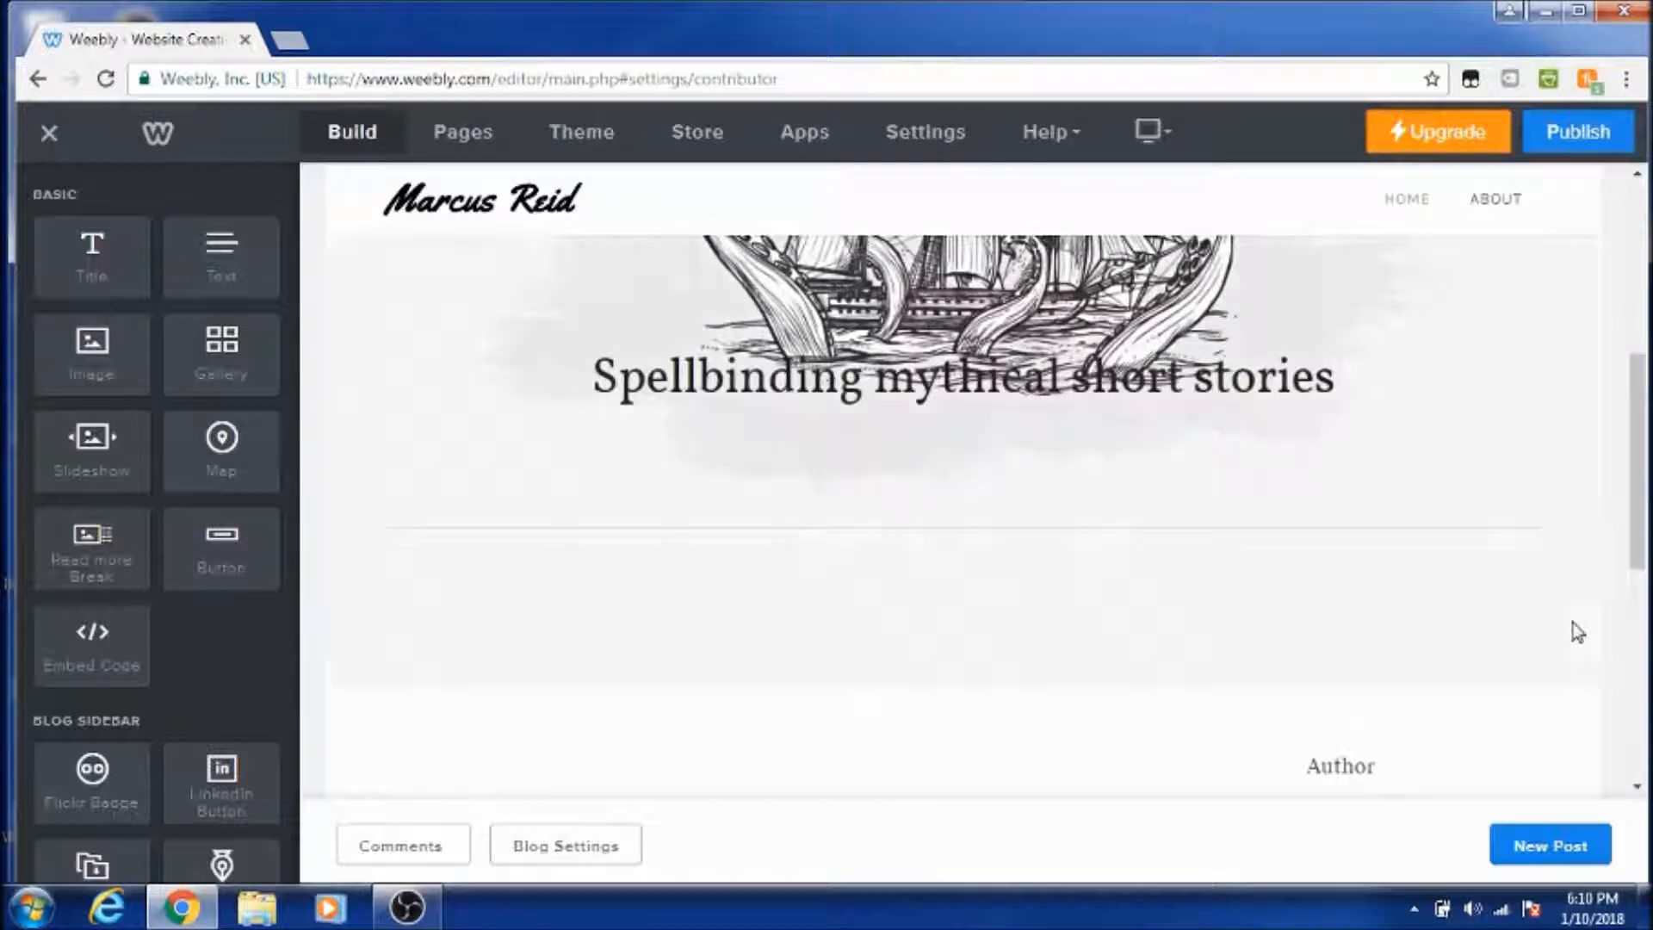
{"action": "scroll", "coordinate": [1577, 633], "scroll_direction": "up", "scroll_amount": 1}
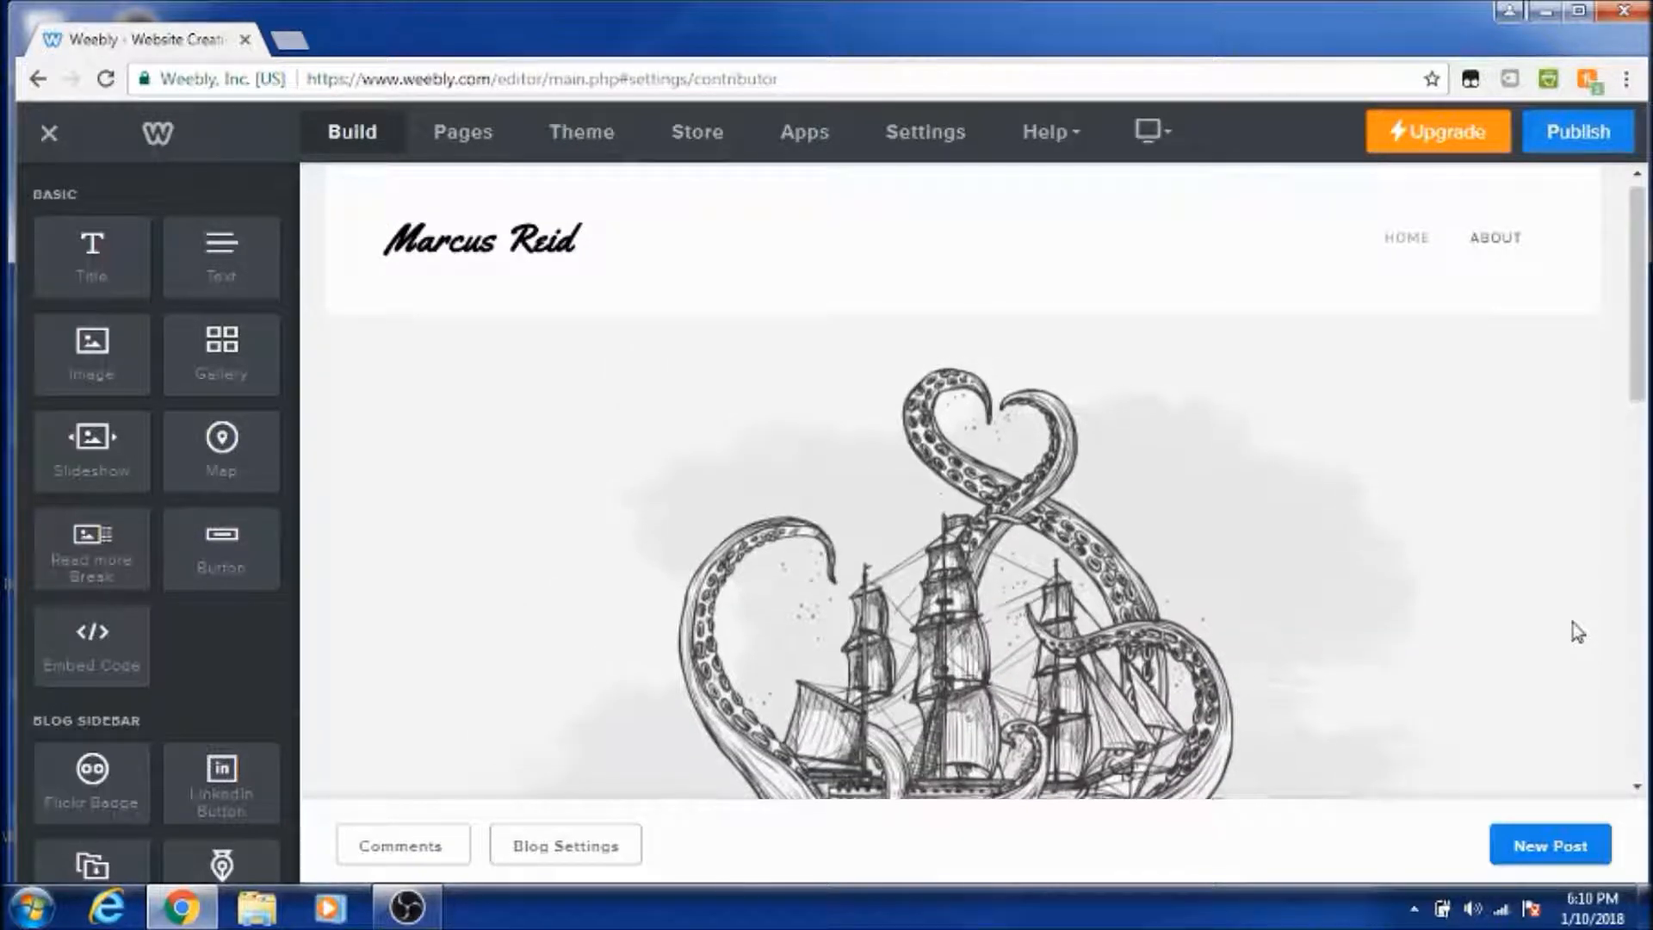
{"action": "scroll", "coordinate": [842, 555], "scroll_direction": "down", "scroll_amount": 6}
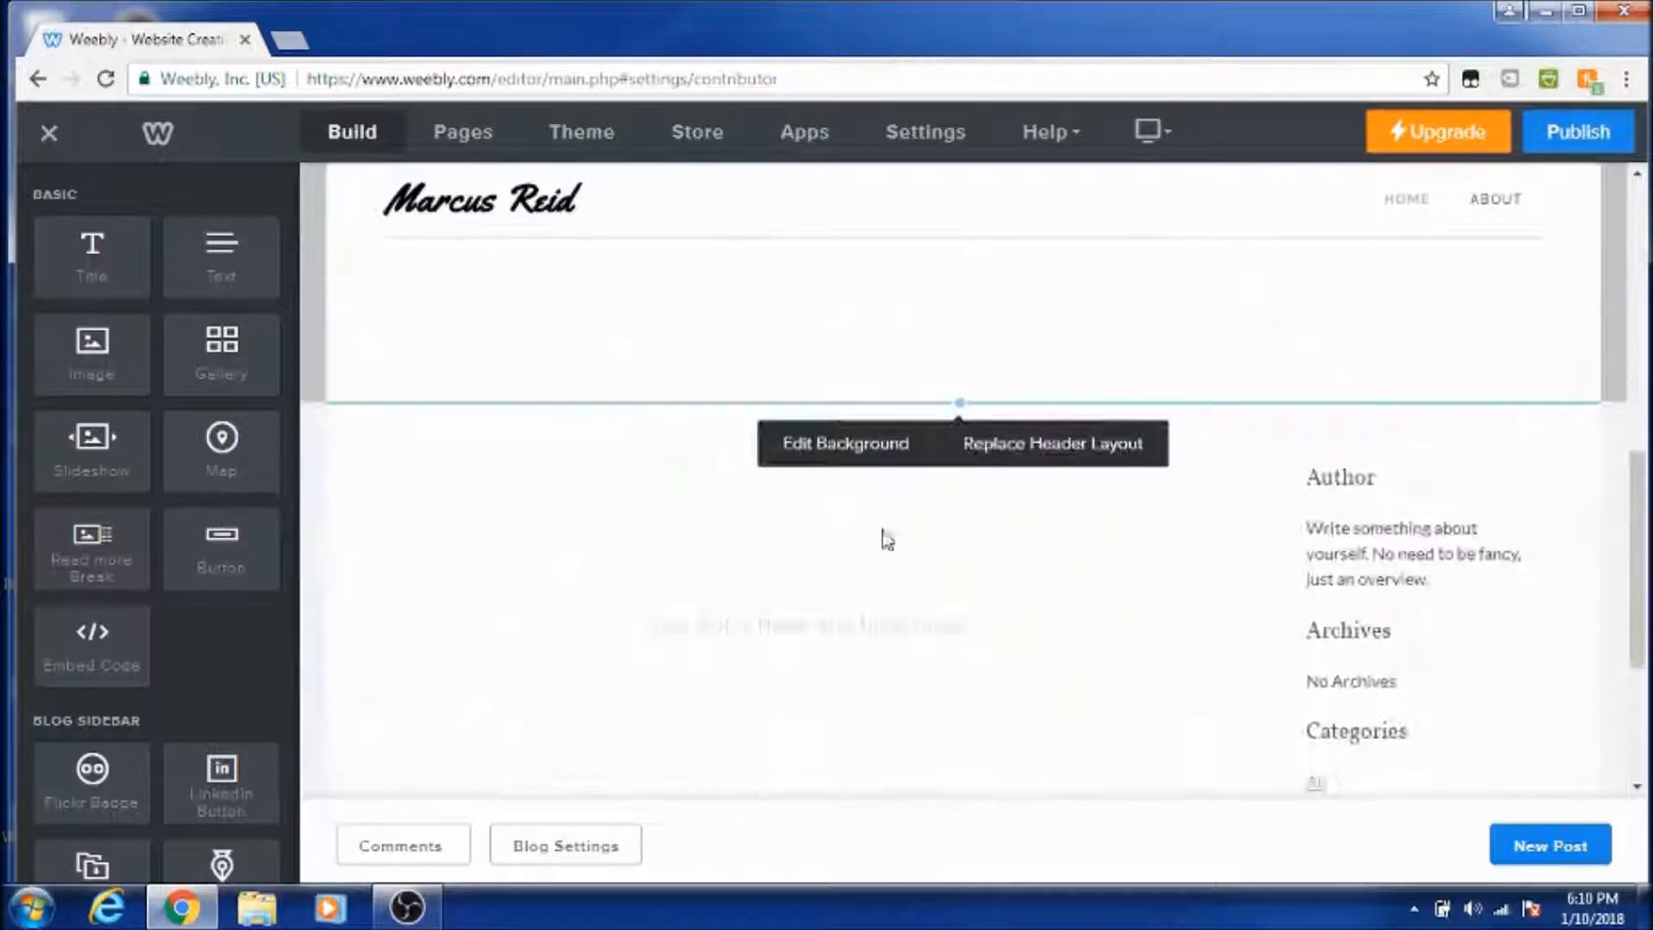
{"action": "scroll", "coordinate": [1103, 675], "scroll_direction": "up", "scroll_amount": 3}
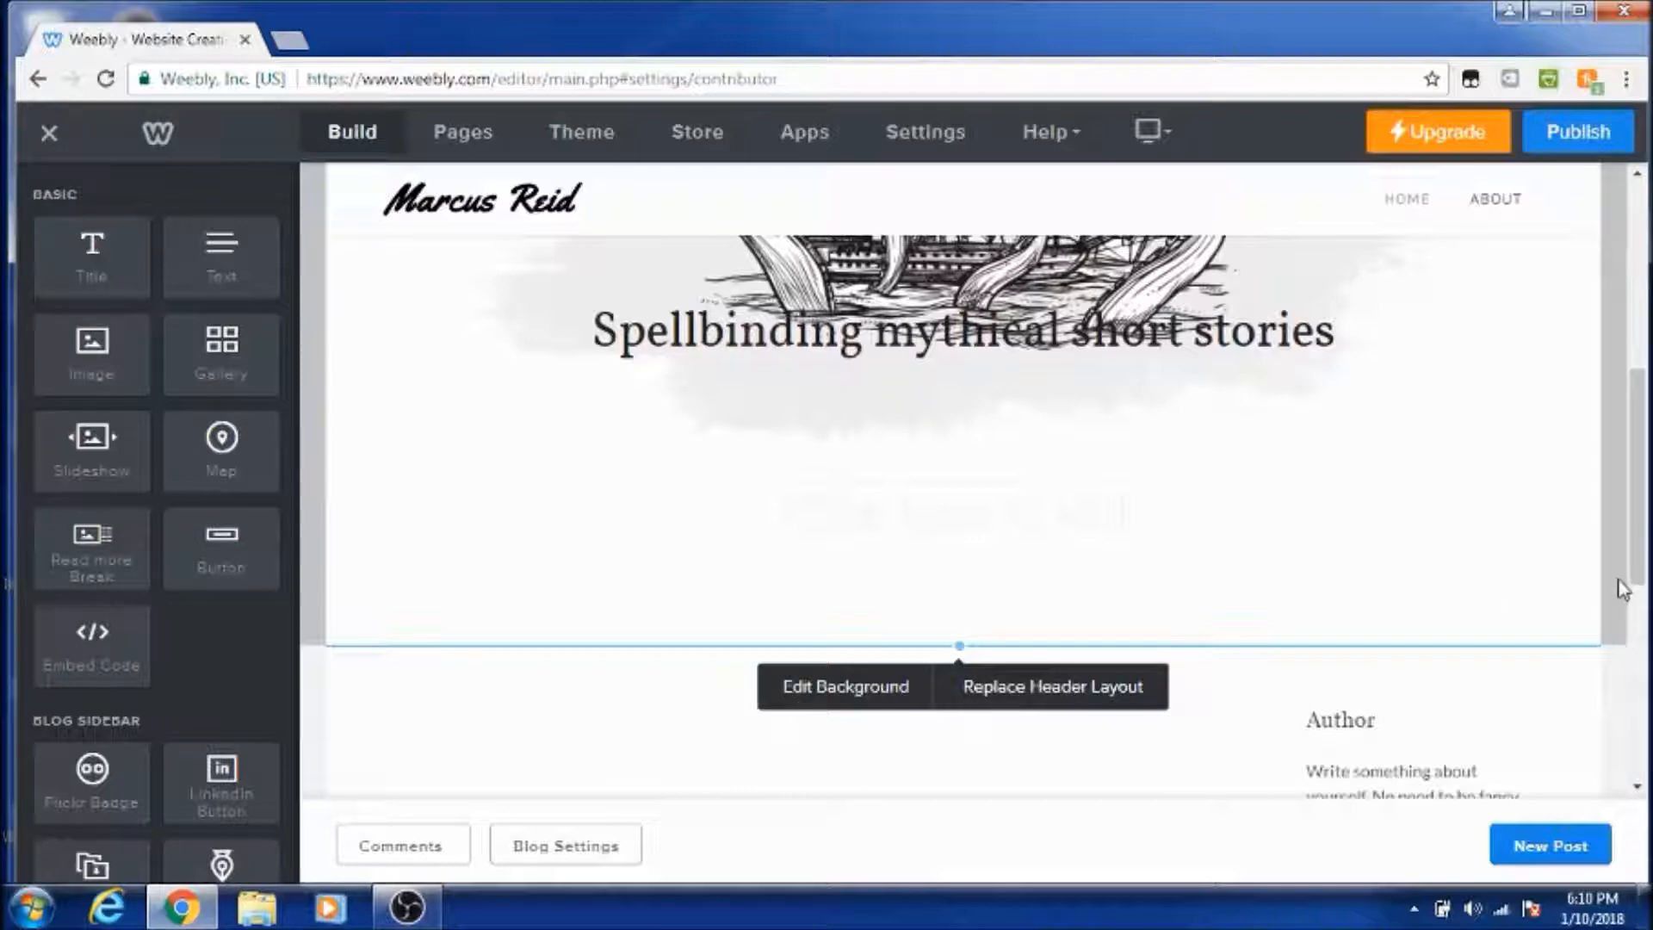
{"action": "scroll", "coordinate": [1568, 664], "scroll_direction": "up", "scroll_amount": 5}
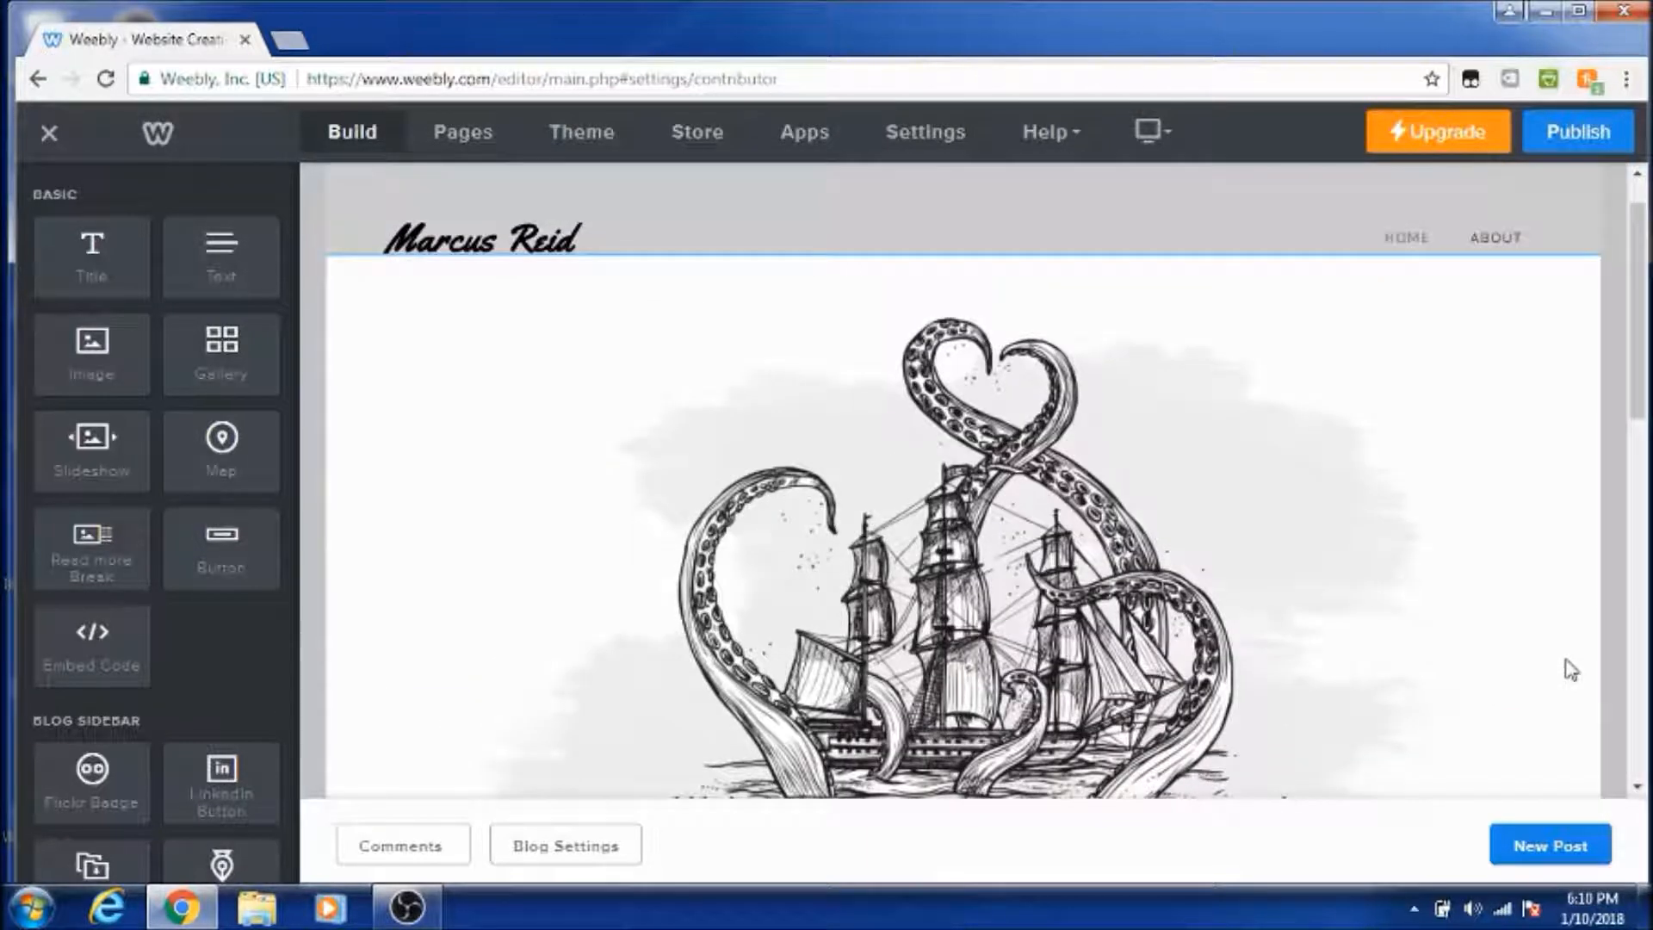
{"action": "scroll", "coordinate": [1568, 664], "scroll_direction": "down", "scroll_amount": 5}
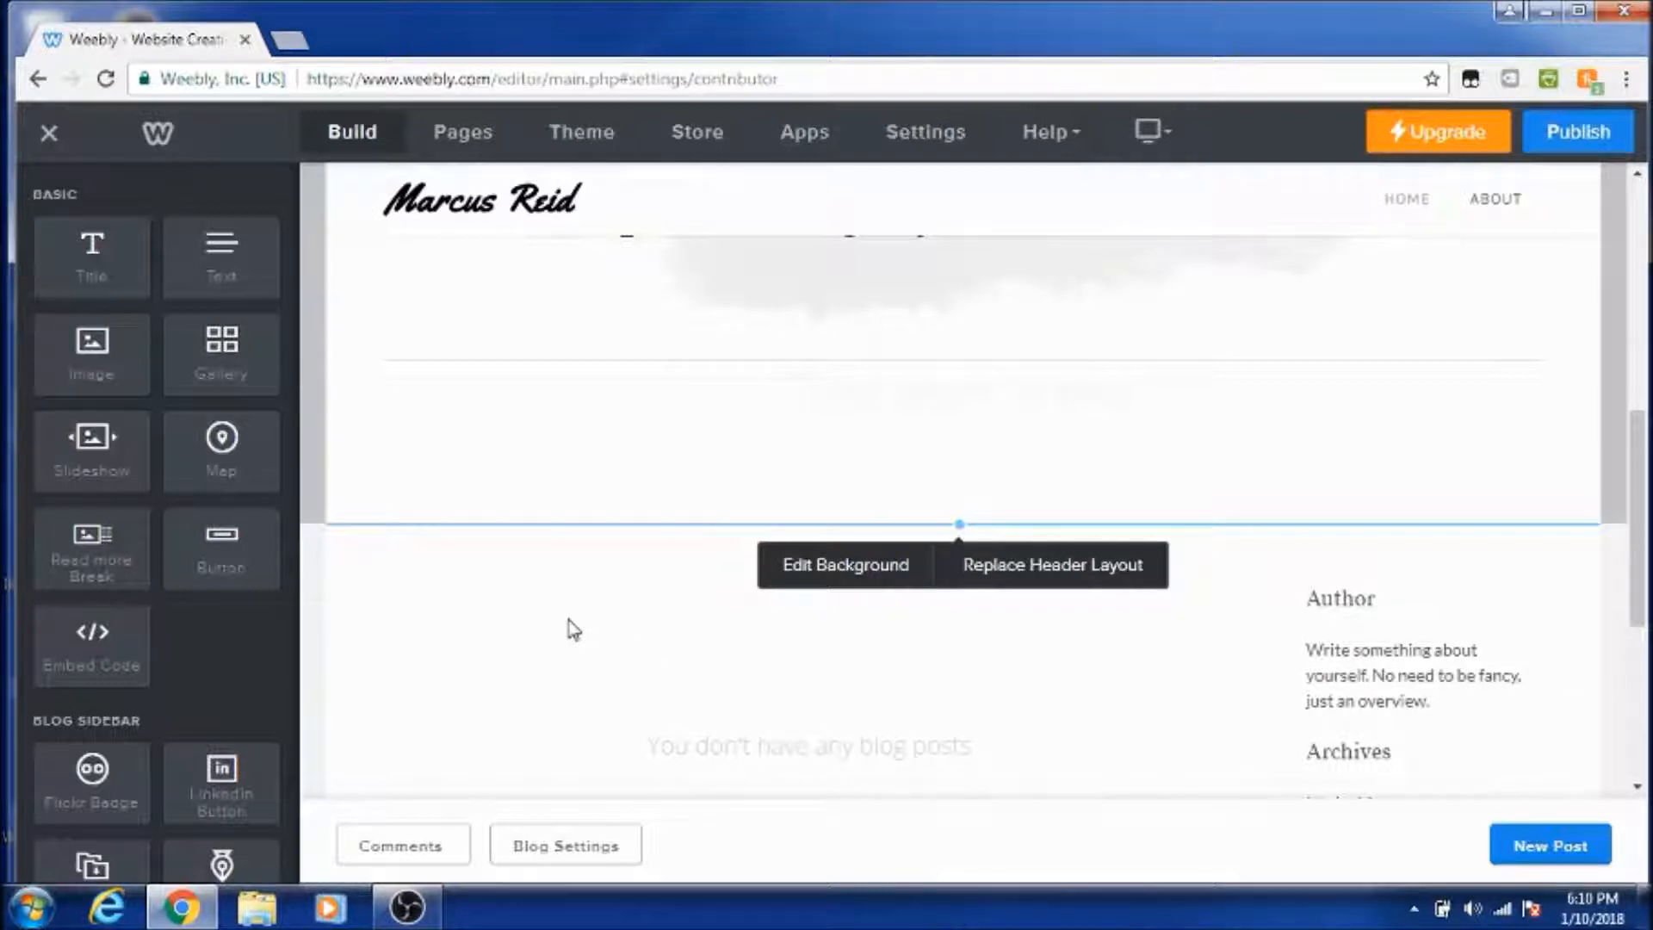
{"action": "left_click_drag", "start_coordinate": [1638, 551], "coordinate": [1644, 189]}
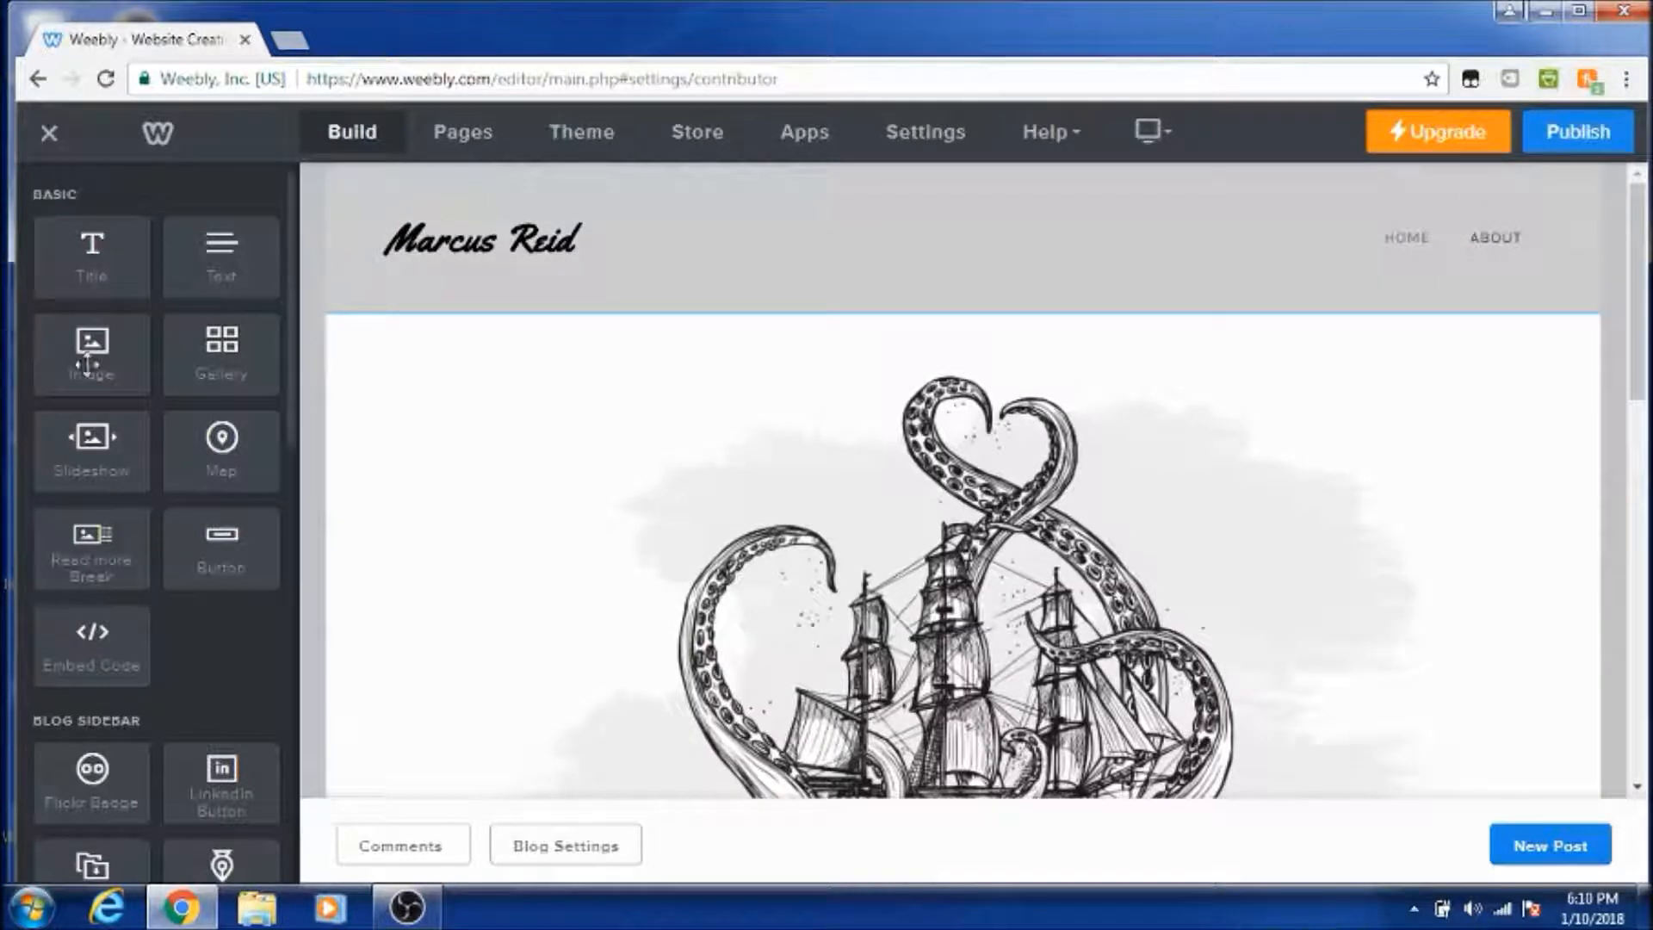
{"action": "left_click_drag", "start_coordinate": [1643, 258], "coordinate": [1643, 448]}
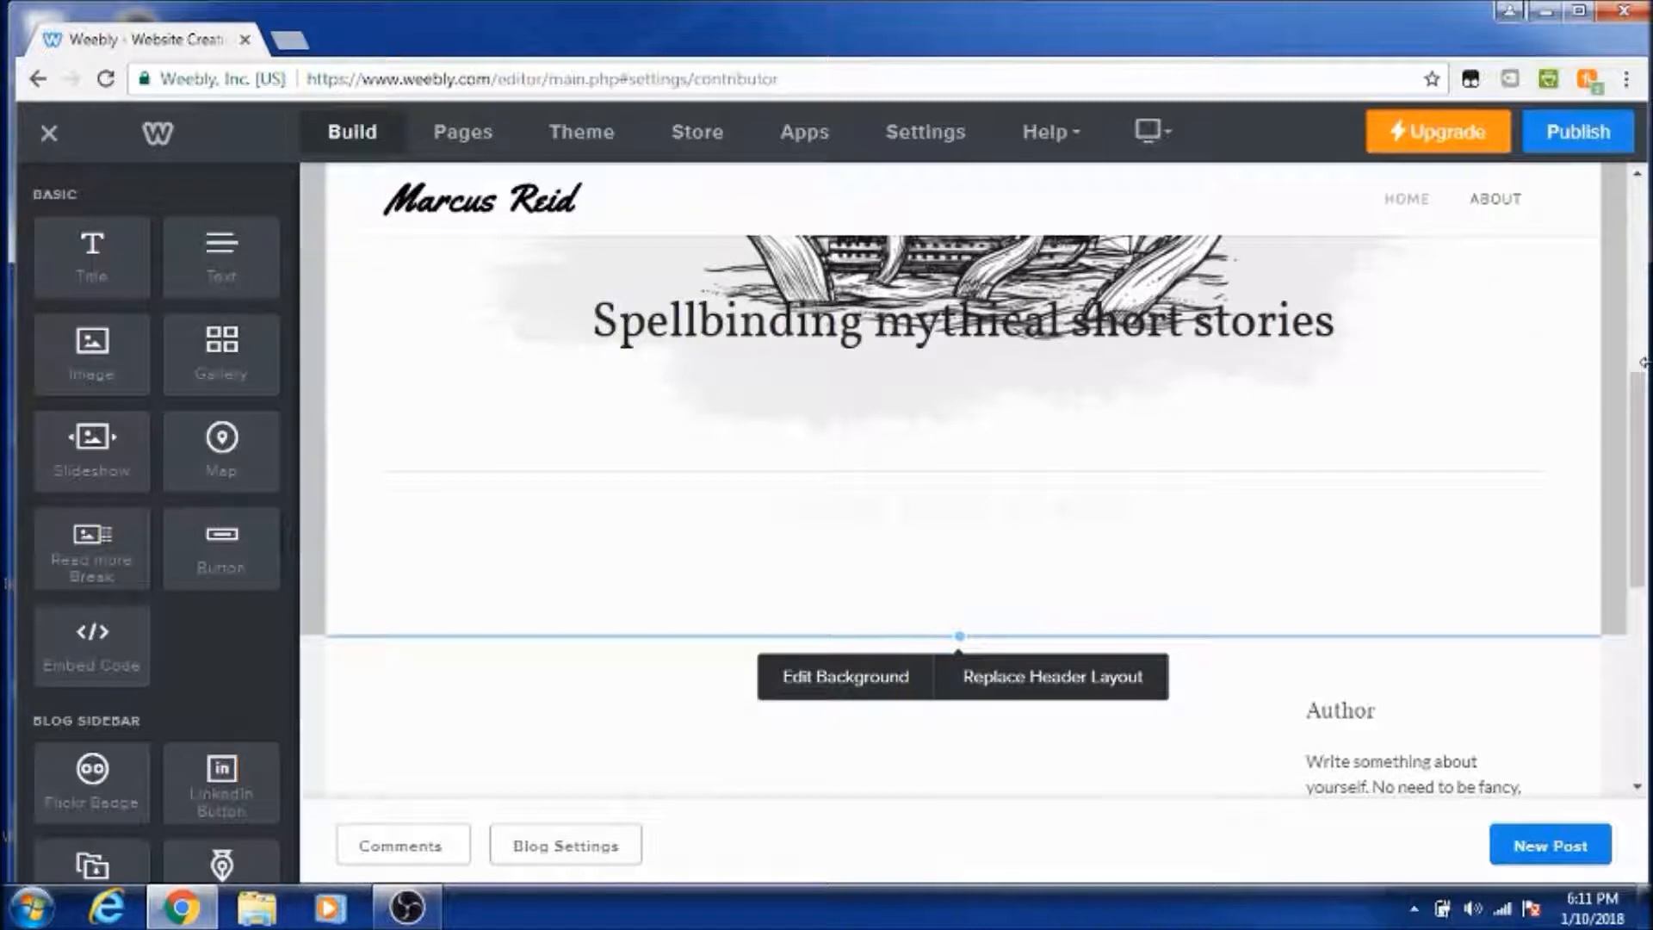
{"action": "scroll", "coordinate": [1615, 352], "scroll_direction": "up", "scroll_amount": 5}
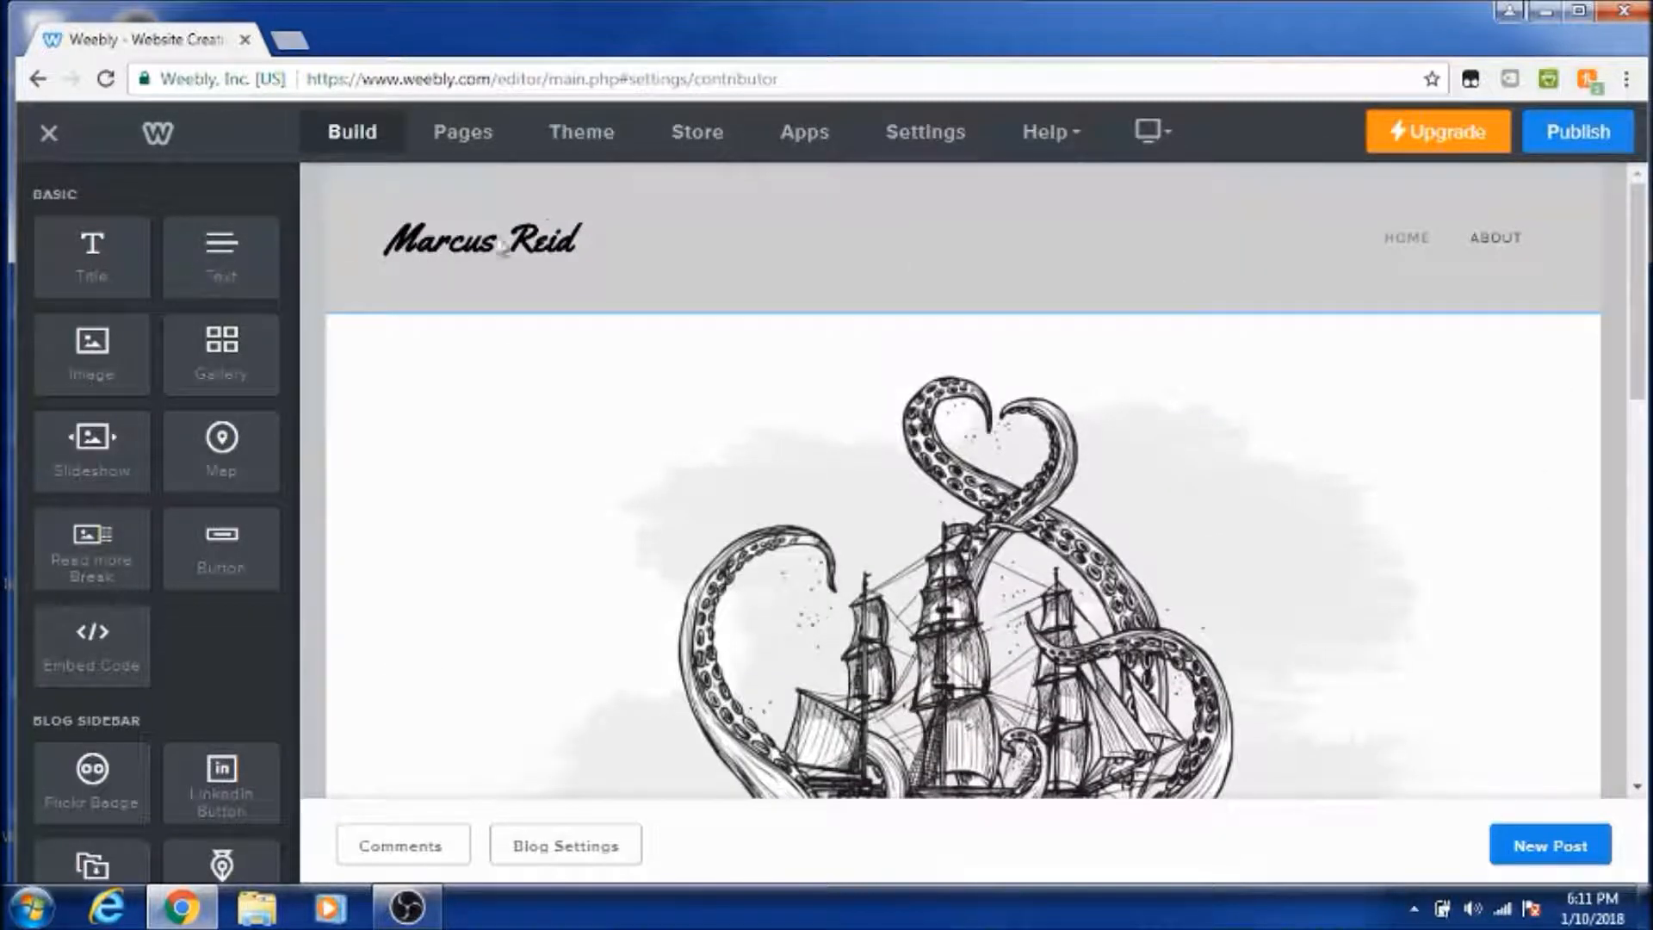
Step: Publish the site on the free Weebly subdomain startingablognow.weebly.com and dismiss the publishing dialog
{"action": "left_click", "coordinate": [1585, 136]}
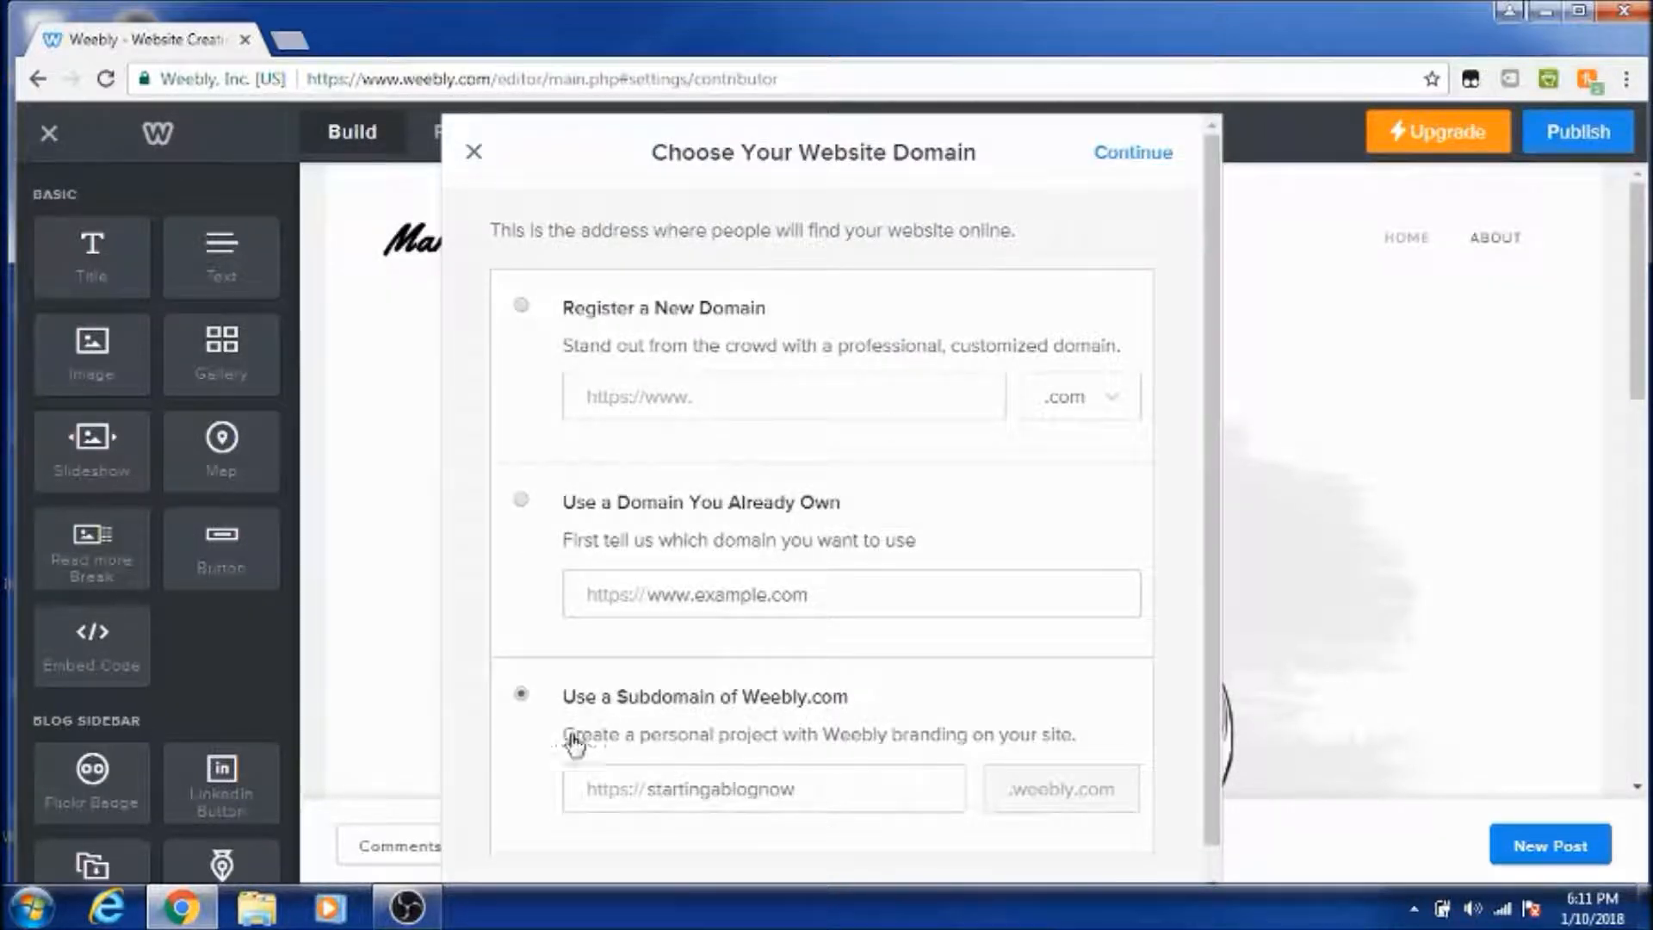
{"action": "left_click", "coordinate": [1119, 157]}
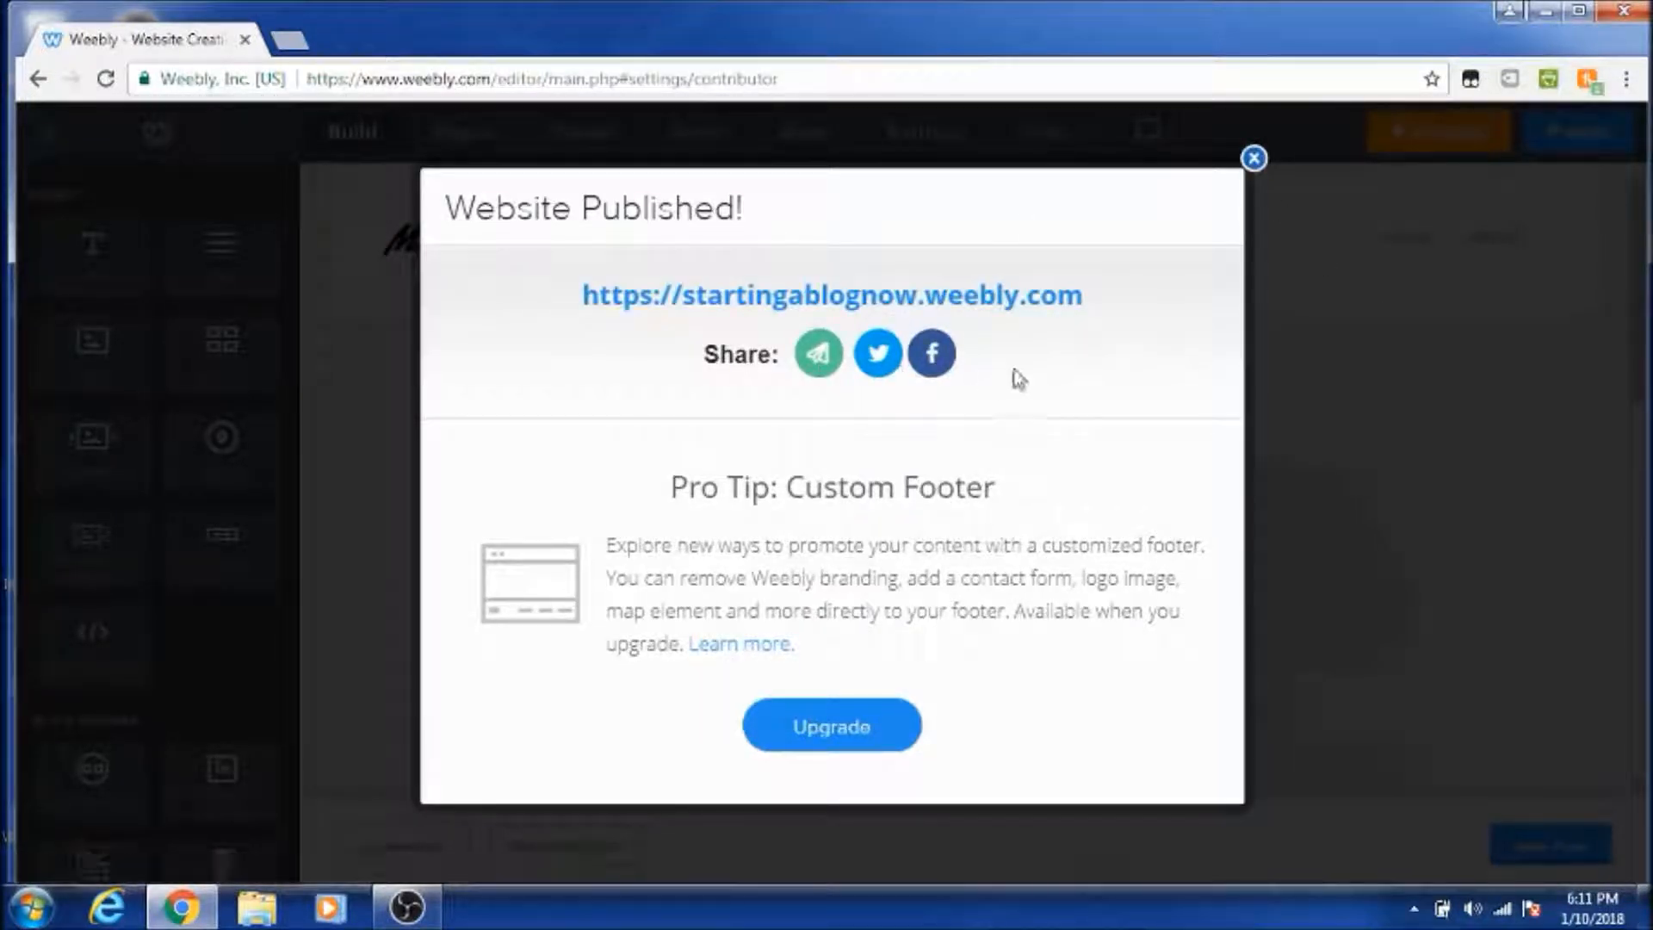
{"action": "left_click", "coordinate": [1255, 160]}
Step: Examine the Home page again from the footer up to the header, including the blog sidebar sections
{"action": "left_click_drag", "start_coordinate": [1641, 302], "coordinate": [1602, 764]}
{"action": "mouse_move", "coordinate": [1507, 518]}
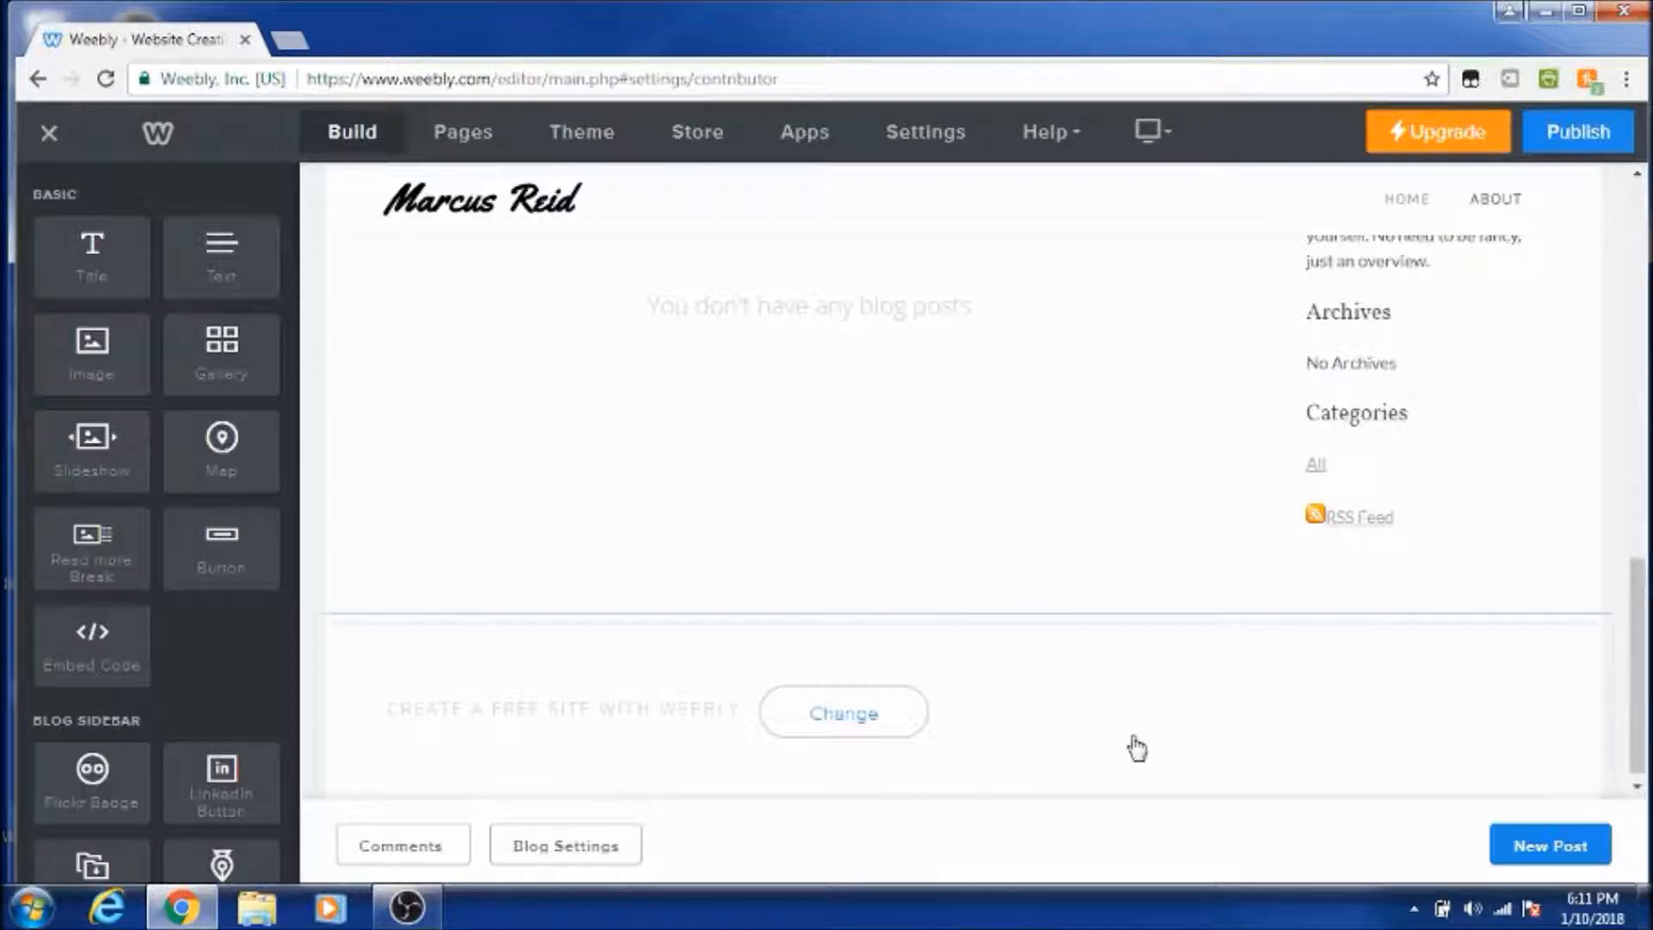
{"action": "scroll", "coordinate": [1133, 746], "scroll_direction": "up", "scroll_amount": 4}
{"action": "scroll", "coordinate": [1135, 706], "scroll_direction": "down", "scroll_amount": 3}
{"action": "scroll", "coordinate": [1135, 706], "scroll_direction": "down", "scroll_amount": 2}
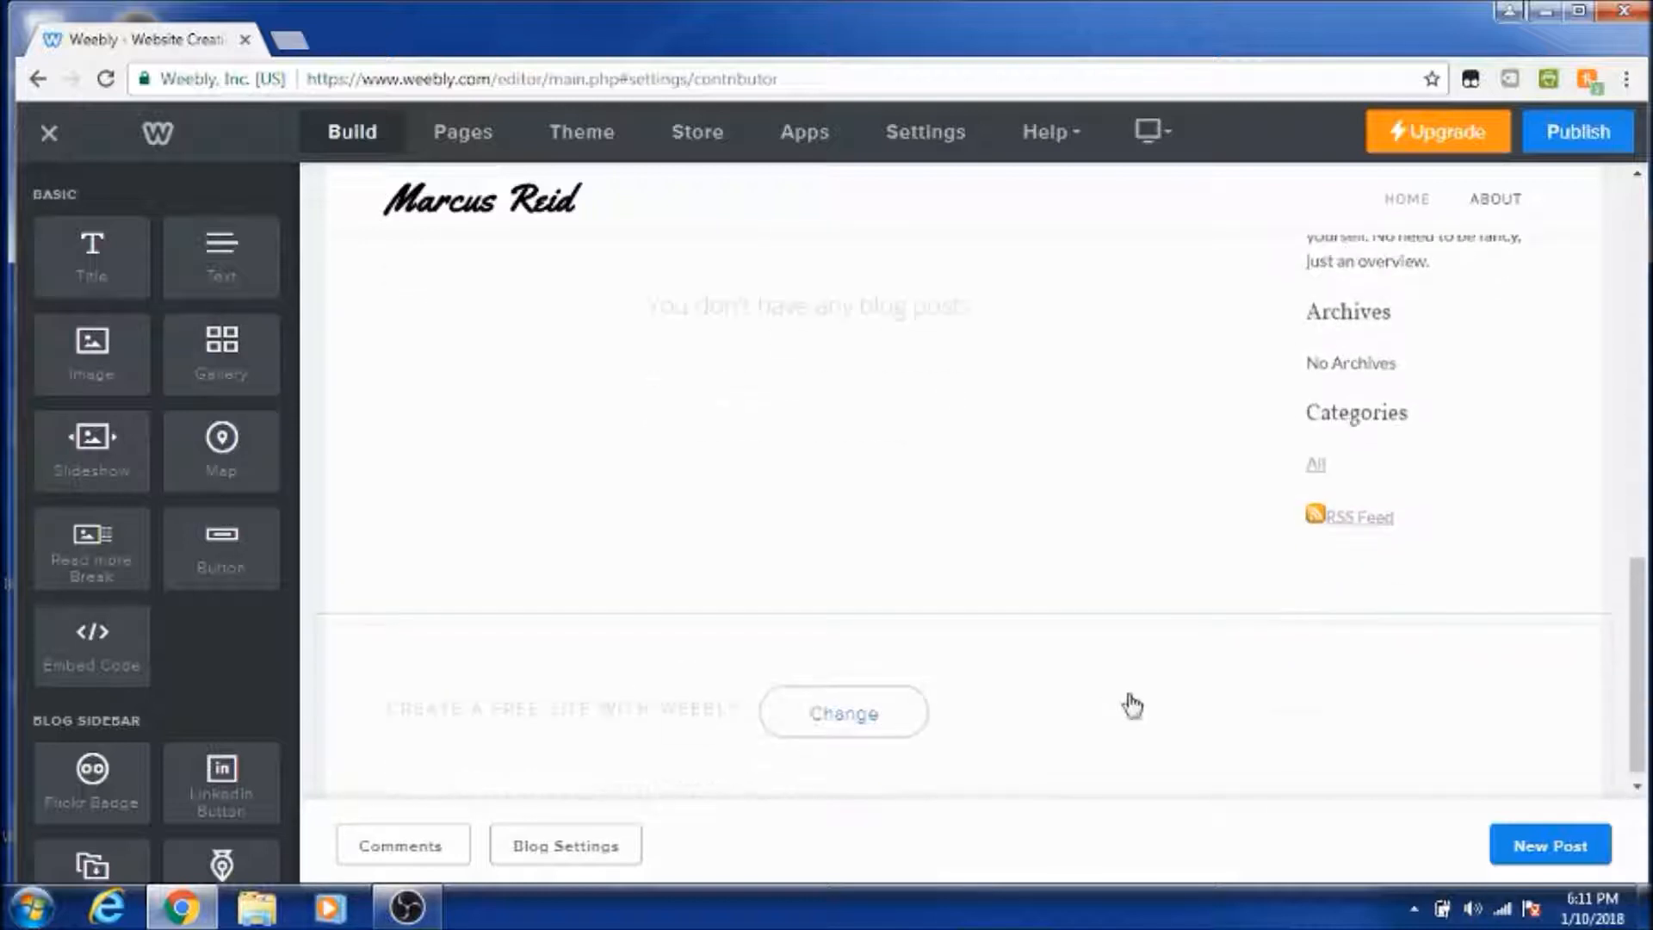
{"action": "left_click_drag", "start_coordinate": [1637, 637], "coordinate": [1637, 521]}
{"action": "scroll", "coordinate": [973, 482], "scroll_direction": "down", "scroll_amount": 1}
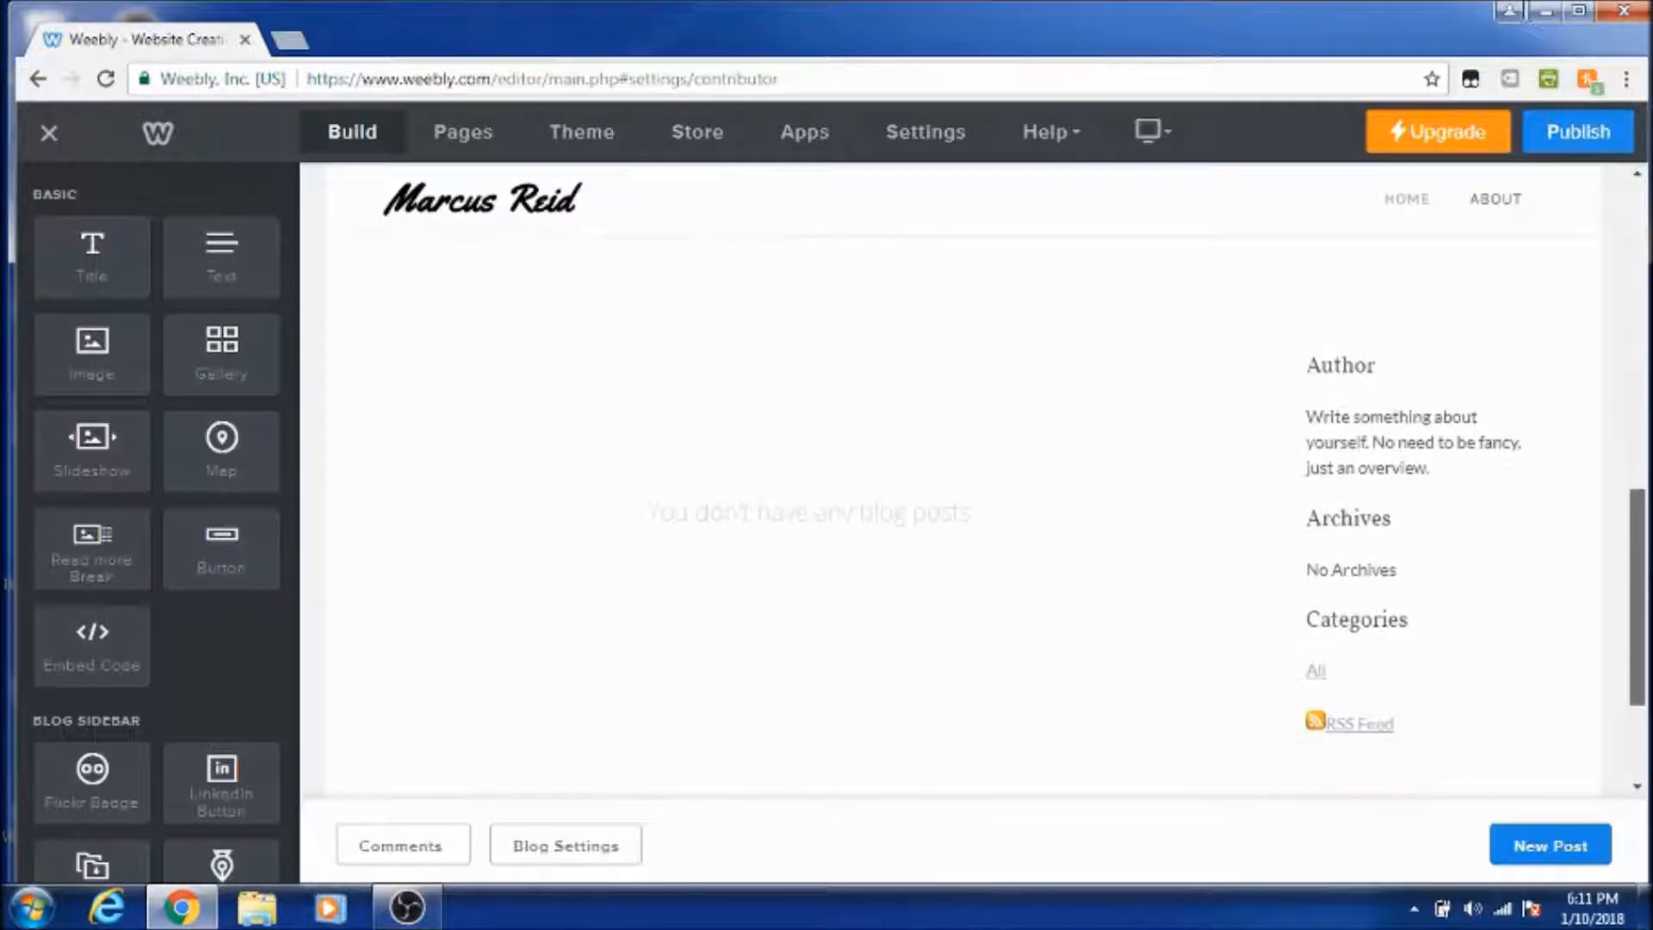
{"action": "scroll", "coordinate": [973, 482], "scroll_direction": "down", "scroll_amount": 3}
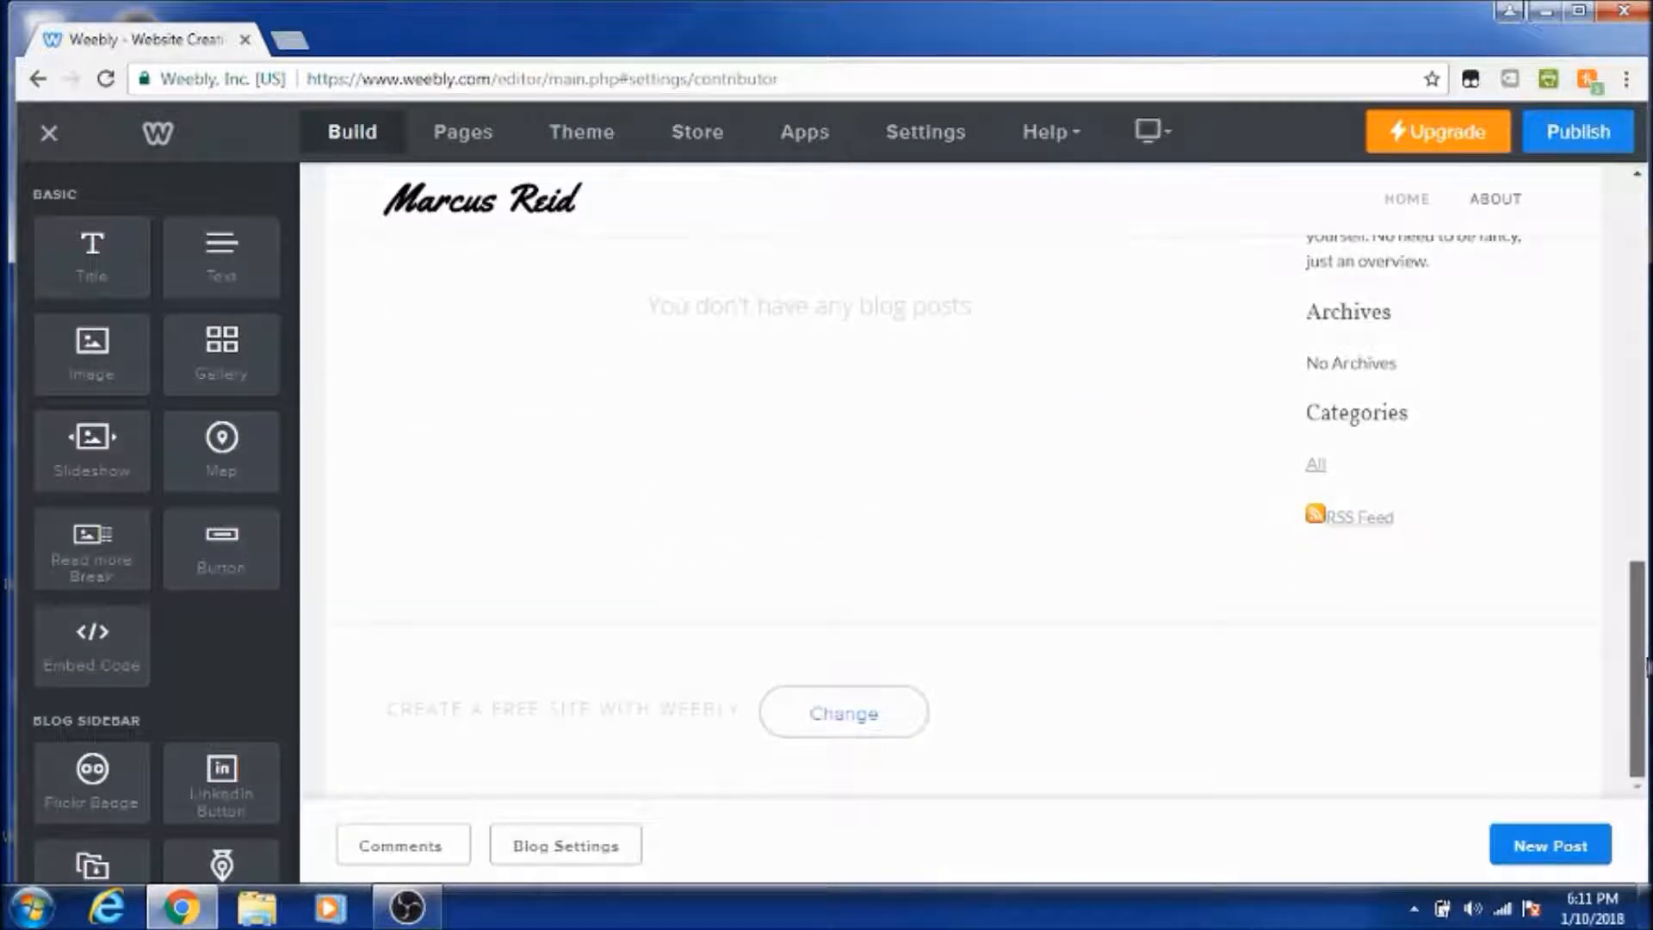
{"action": "left_click_drag", "start_coordinate": [1645, 642], "coordinate": [1626, 272]}
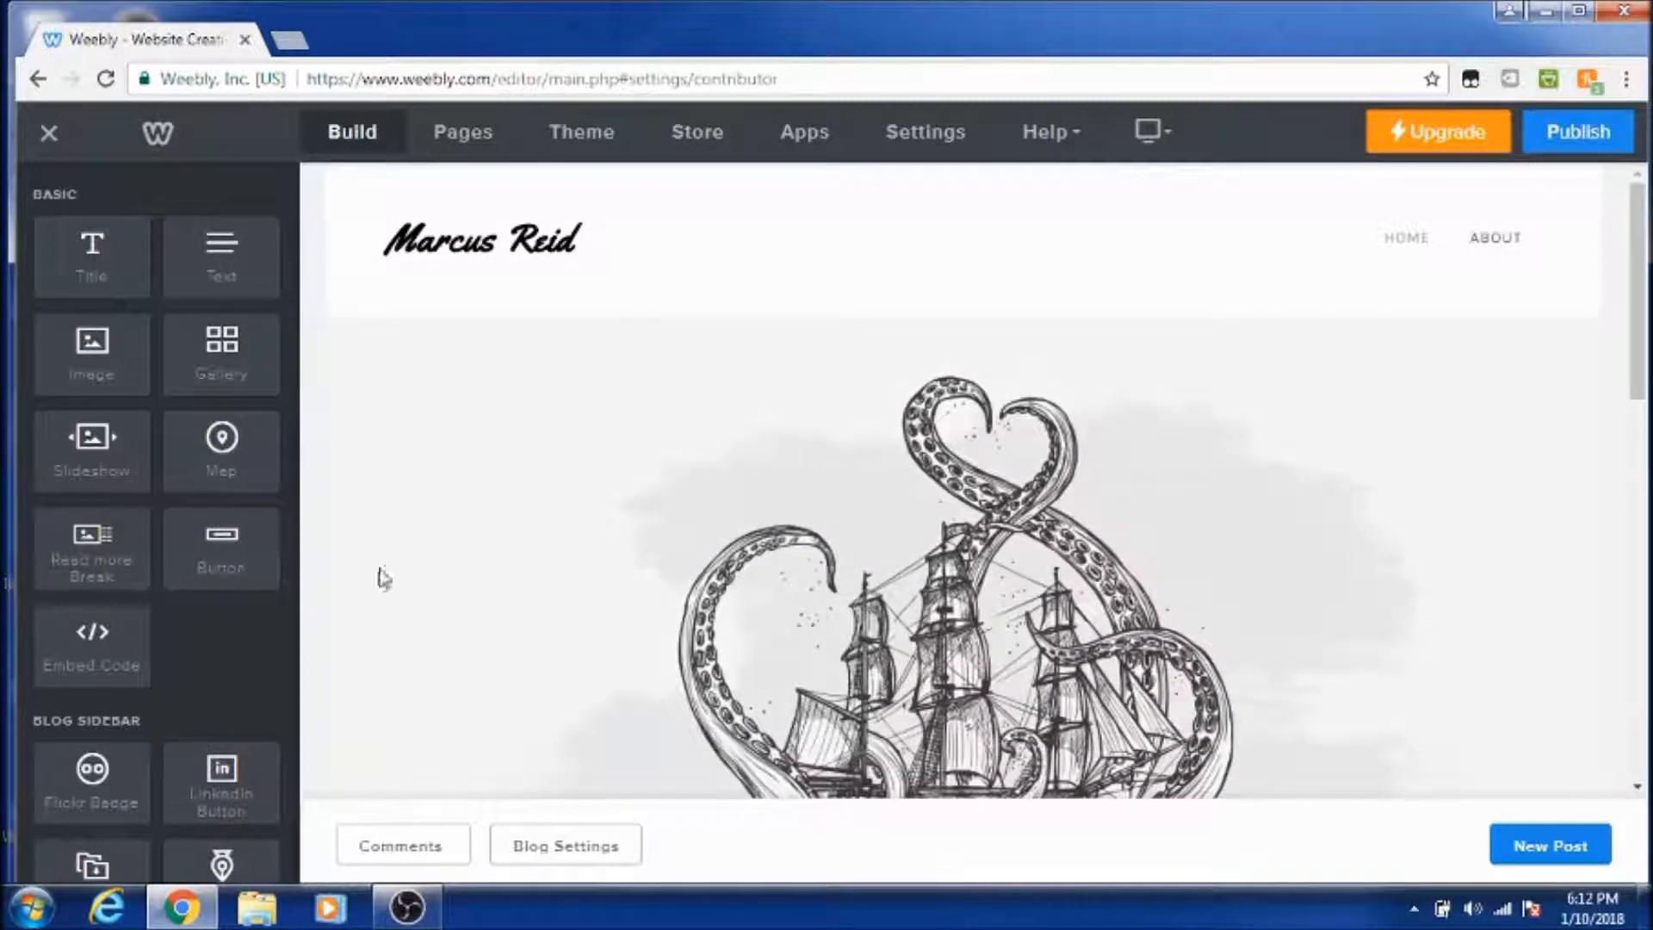
{"action": "left_click_drag", "start_coordinate": [1646, 265], "coordinate": [1639, 520]}
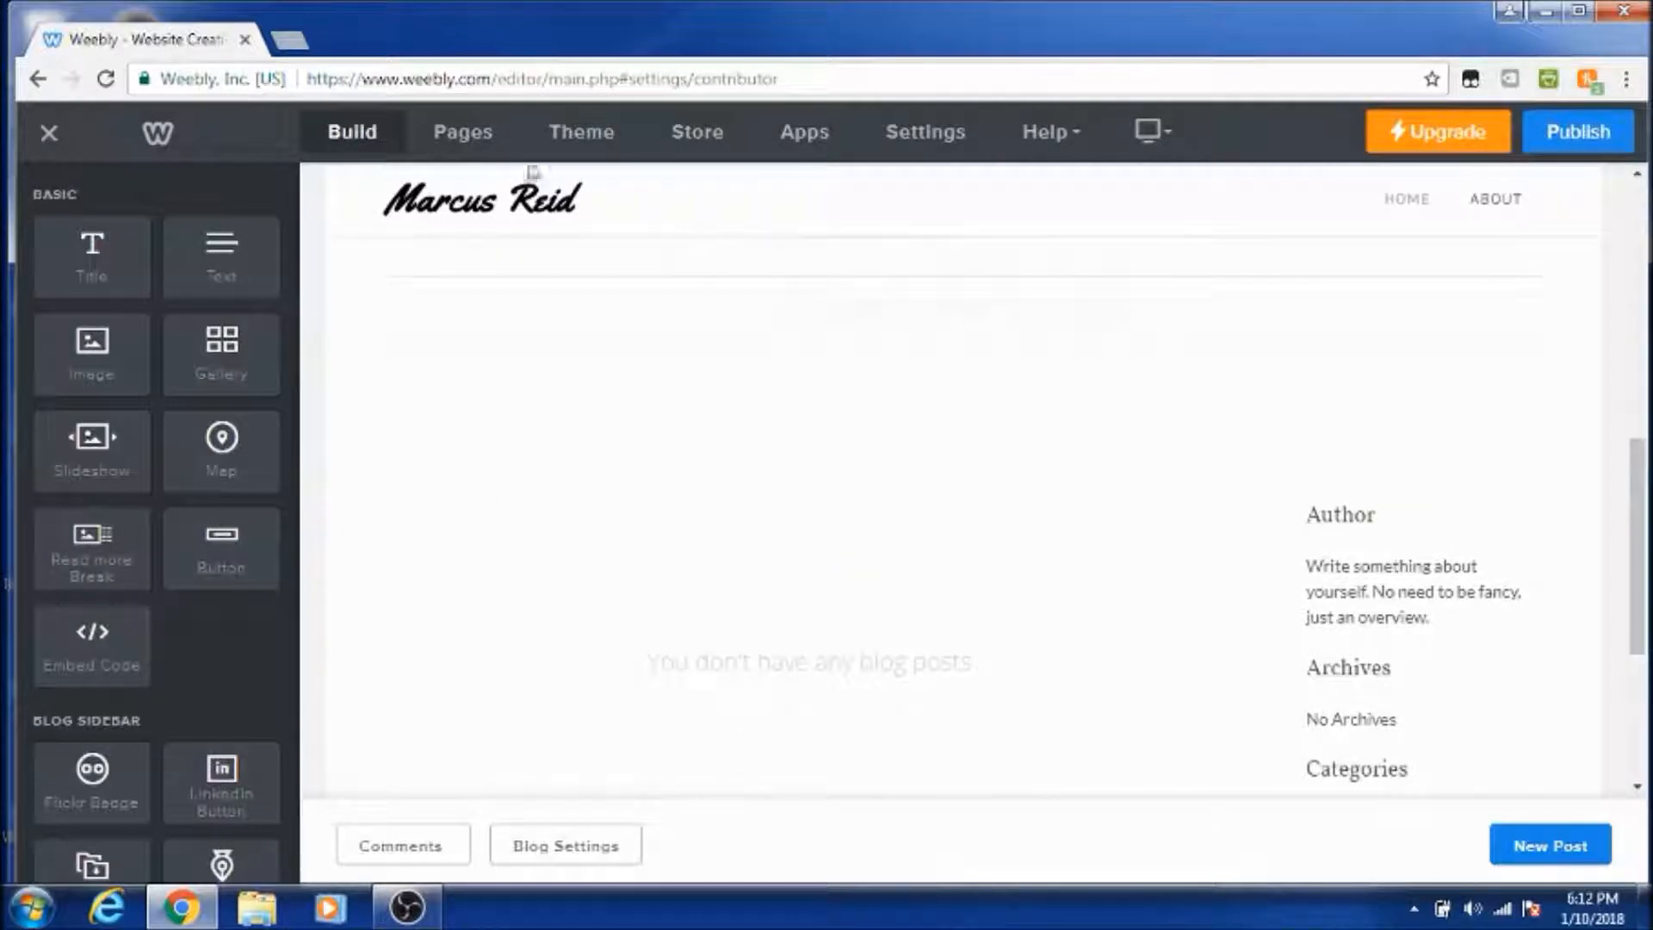
Step: Try to add a Title element in the header area and edit the title line below the divider
{"action": "left_click_drag", "start_coordinate": [107, 277], "coordinate": [354, 302]}
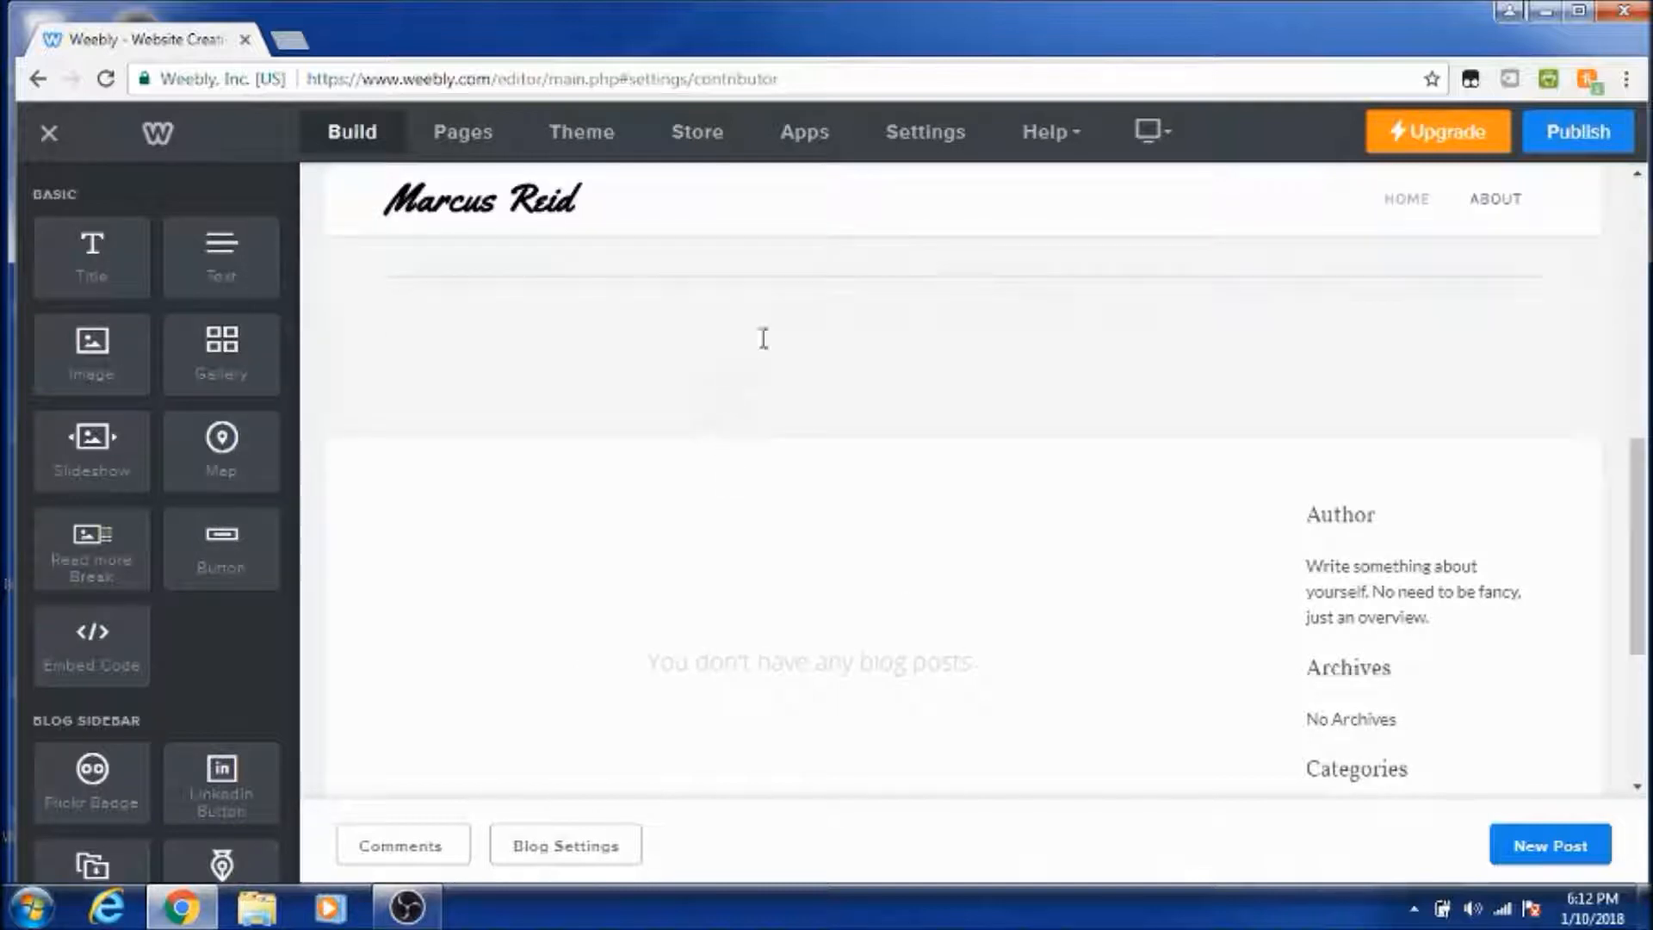
{"action": "left_click", "coordinate": [797, 319]}
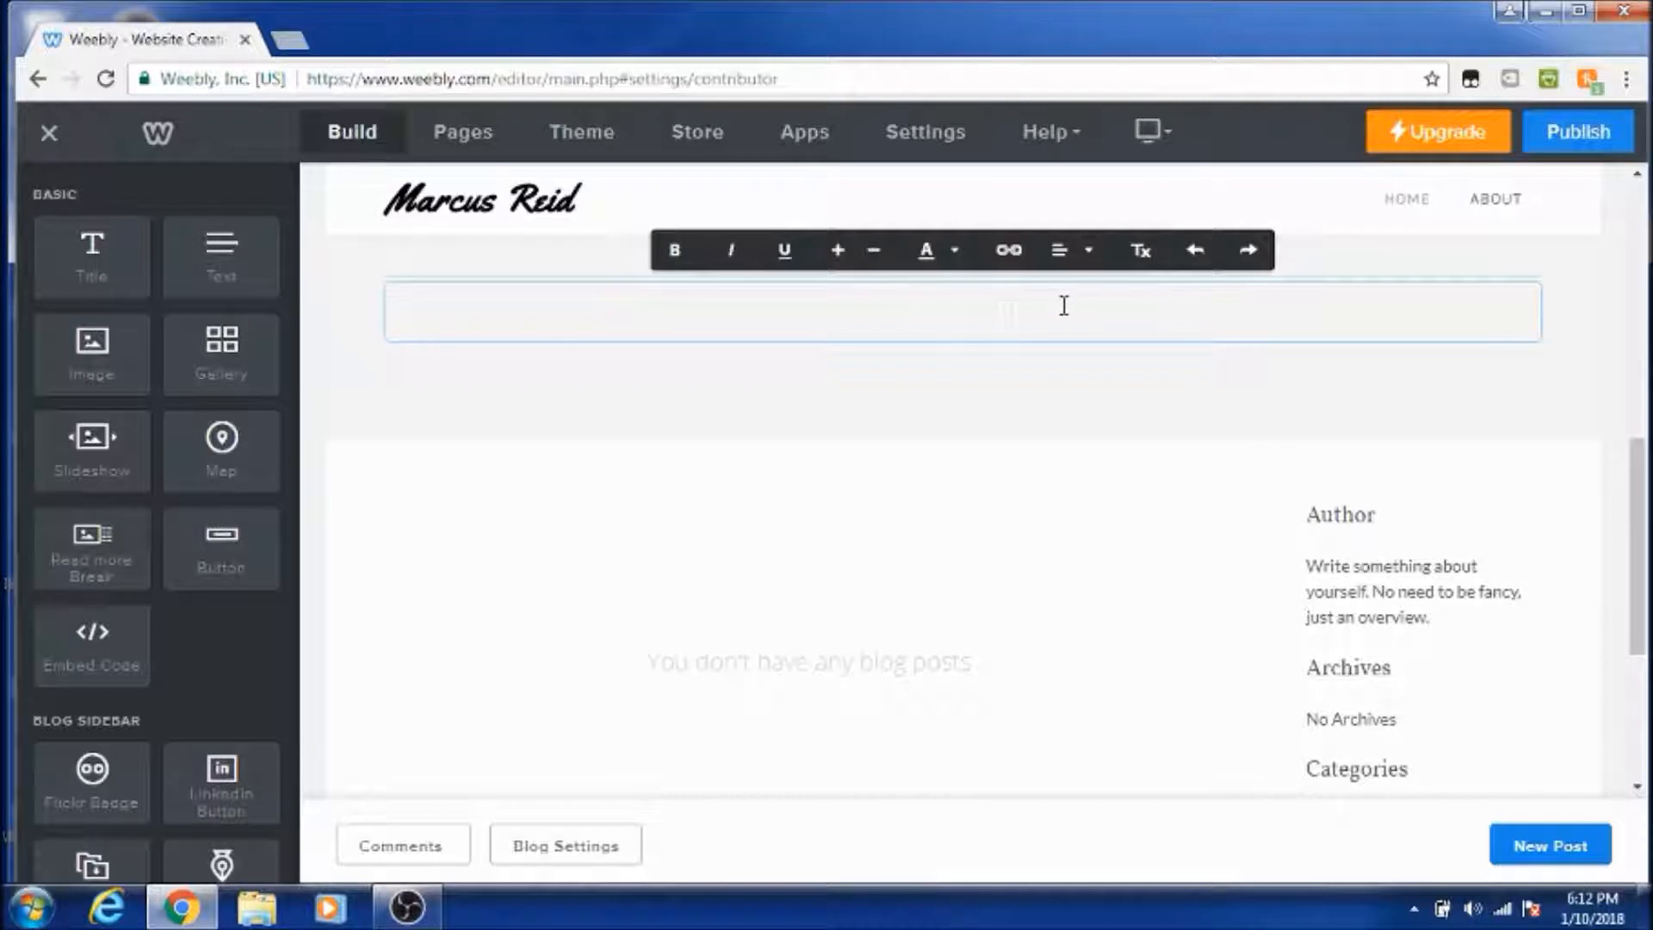
{"action": "key", "text": "ctrl+z"}
{"action": "key", "text": "BackSpace"}
Step: Check the Blog and General settings and change the site theme to Zoe's Dish - Birdseye from the blog themes
{"action": "left_click", "coordinate": [594, 842]}
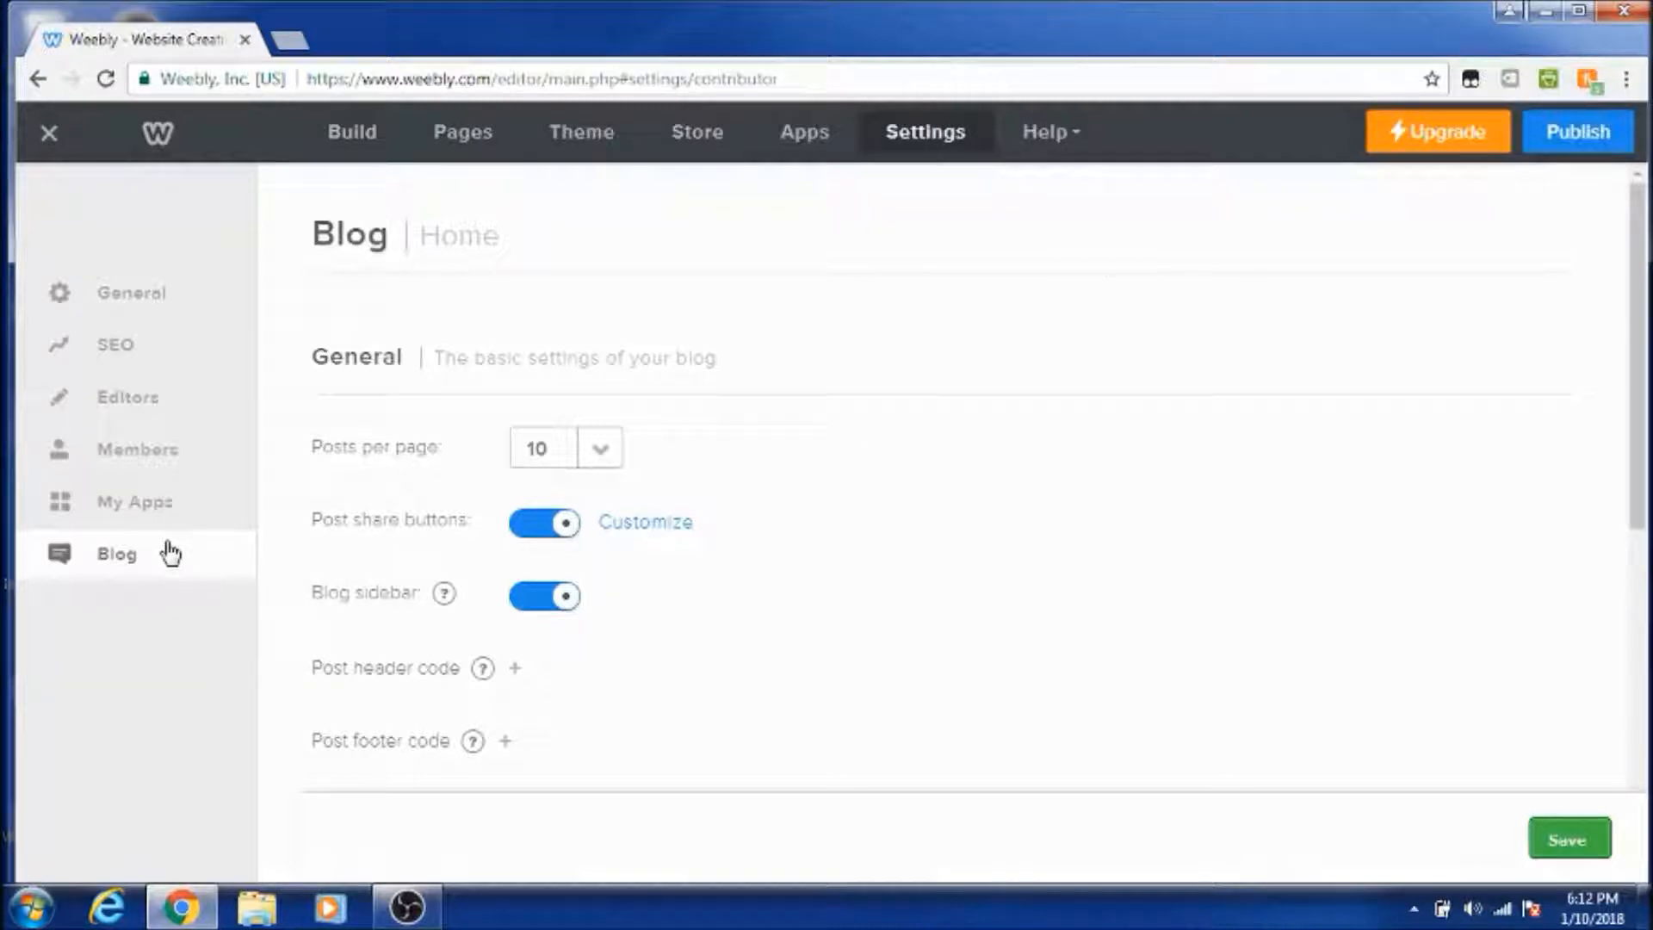
{"action": "left_click", "coordinate": [147, 297]}
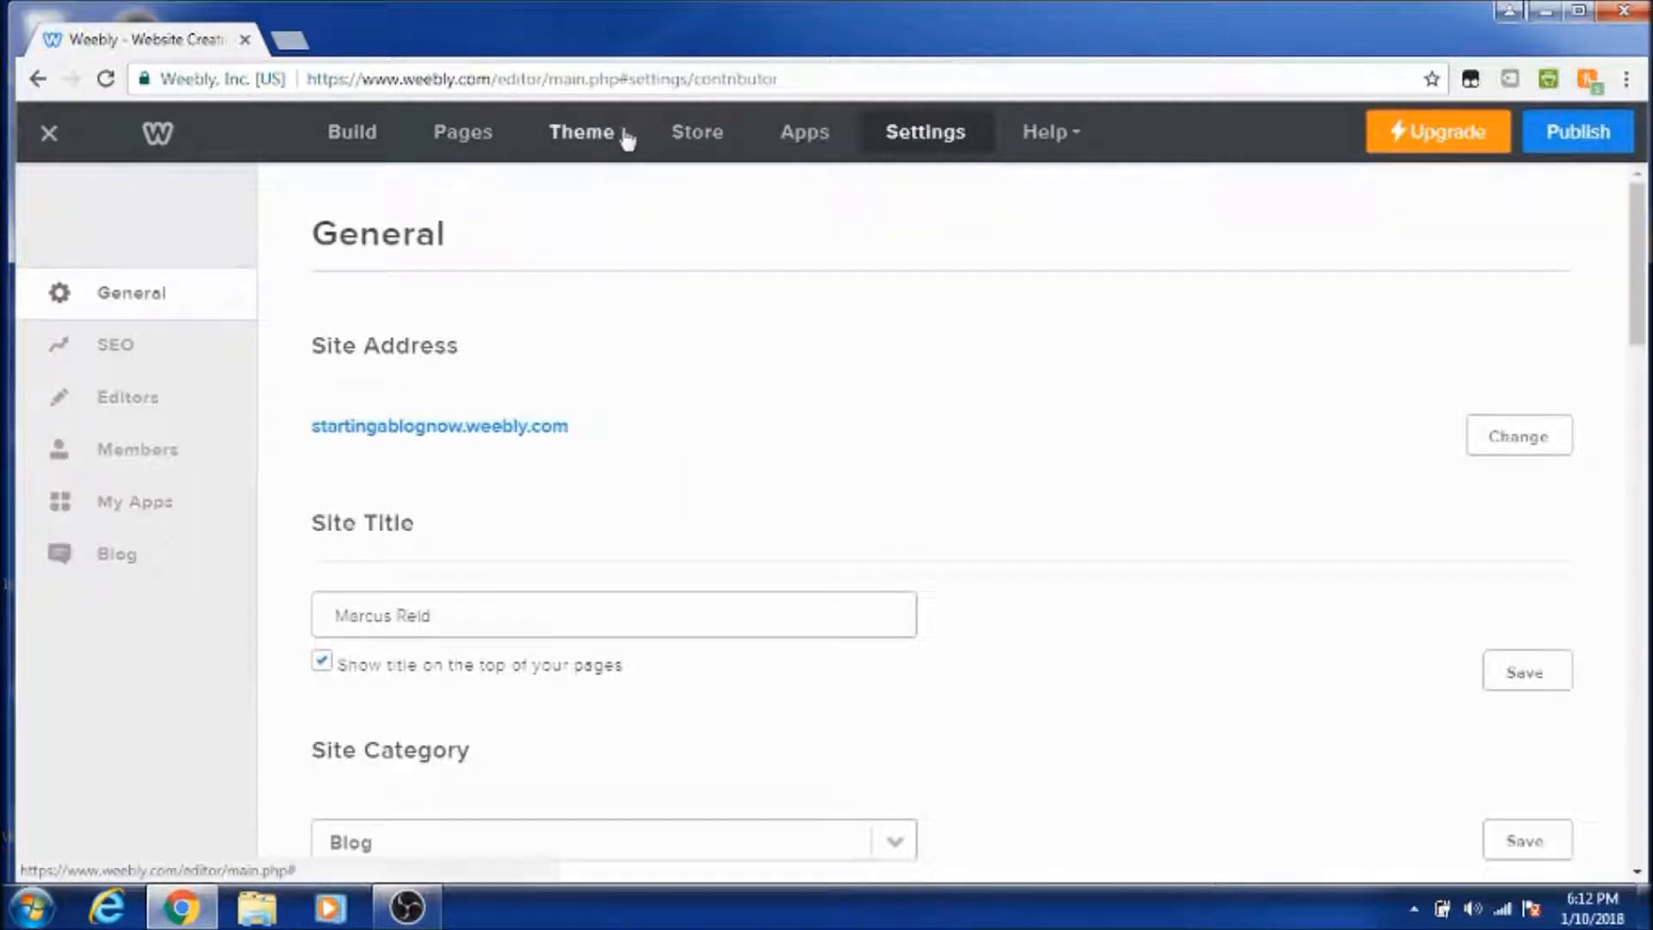
{"action": "left_click", "coordinate": [599, 142]}
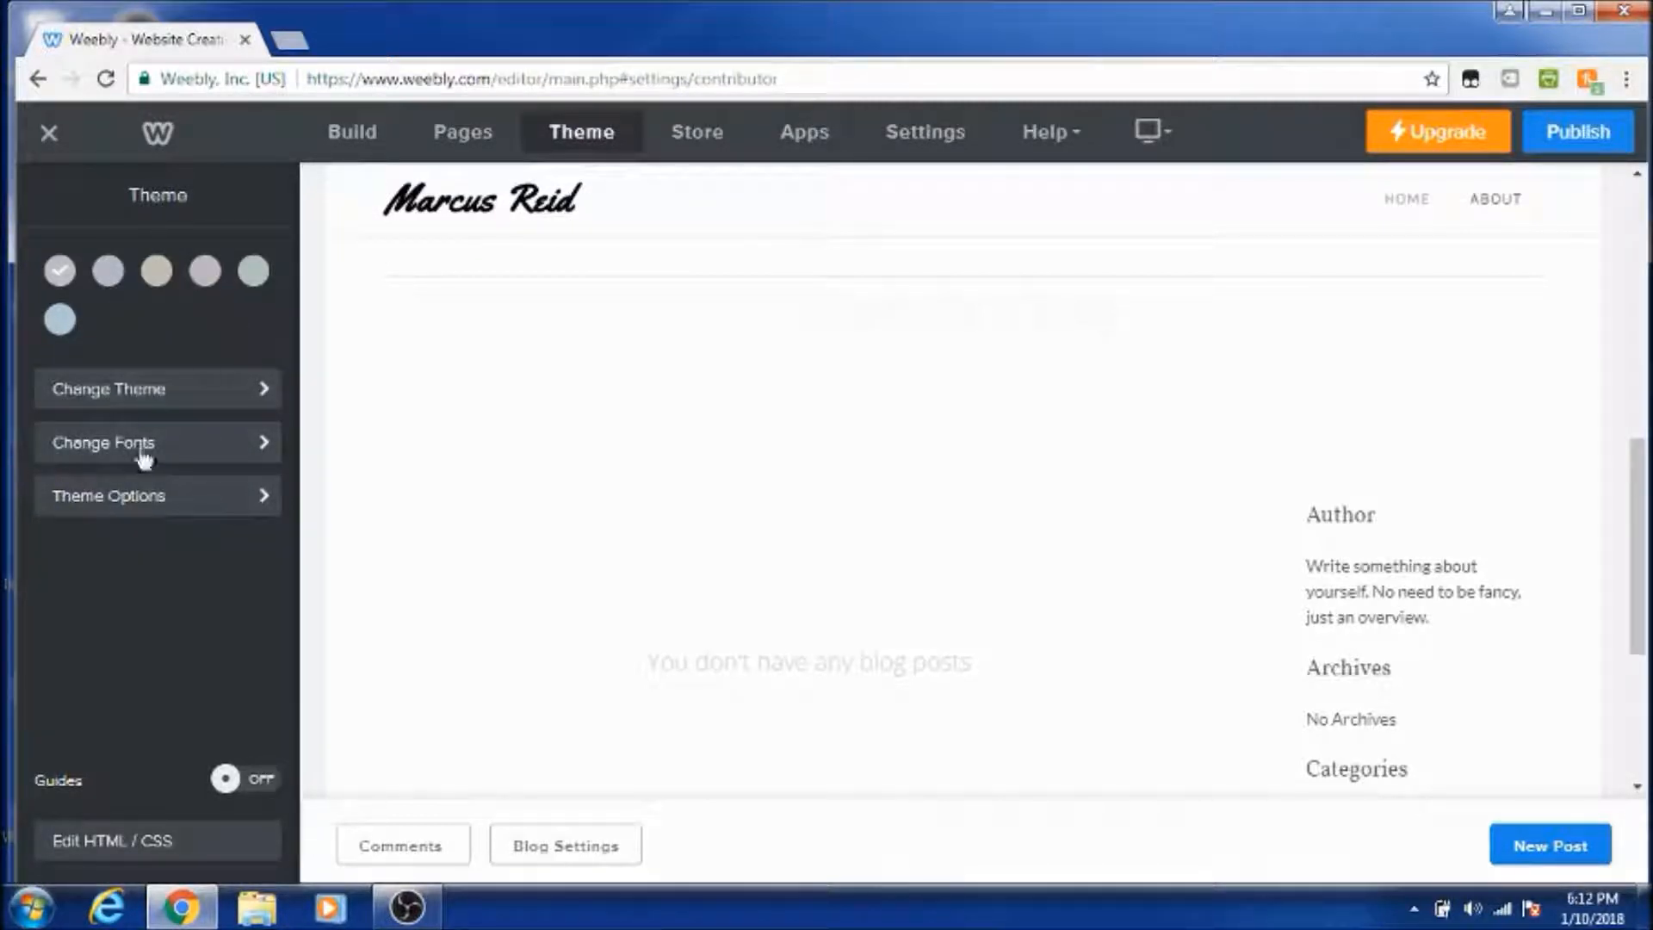
{"action": "left_click", "coordinate": [233, 394]}
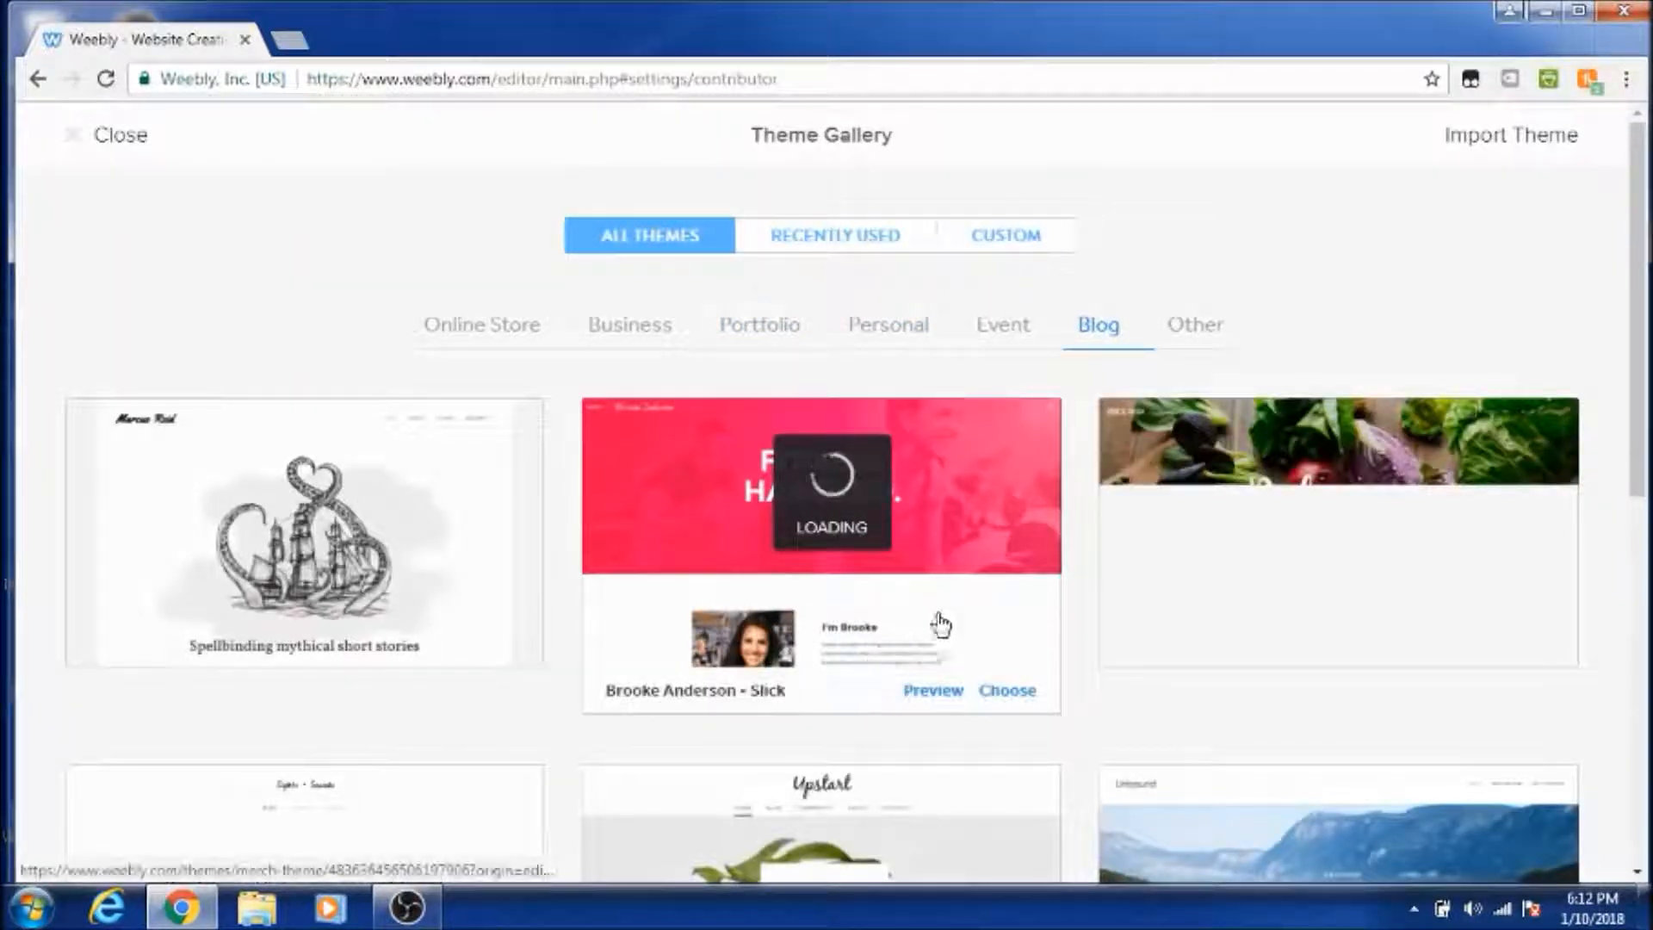
{"action": "left_click", "coordinate": [1212, 539]}
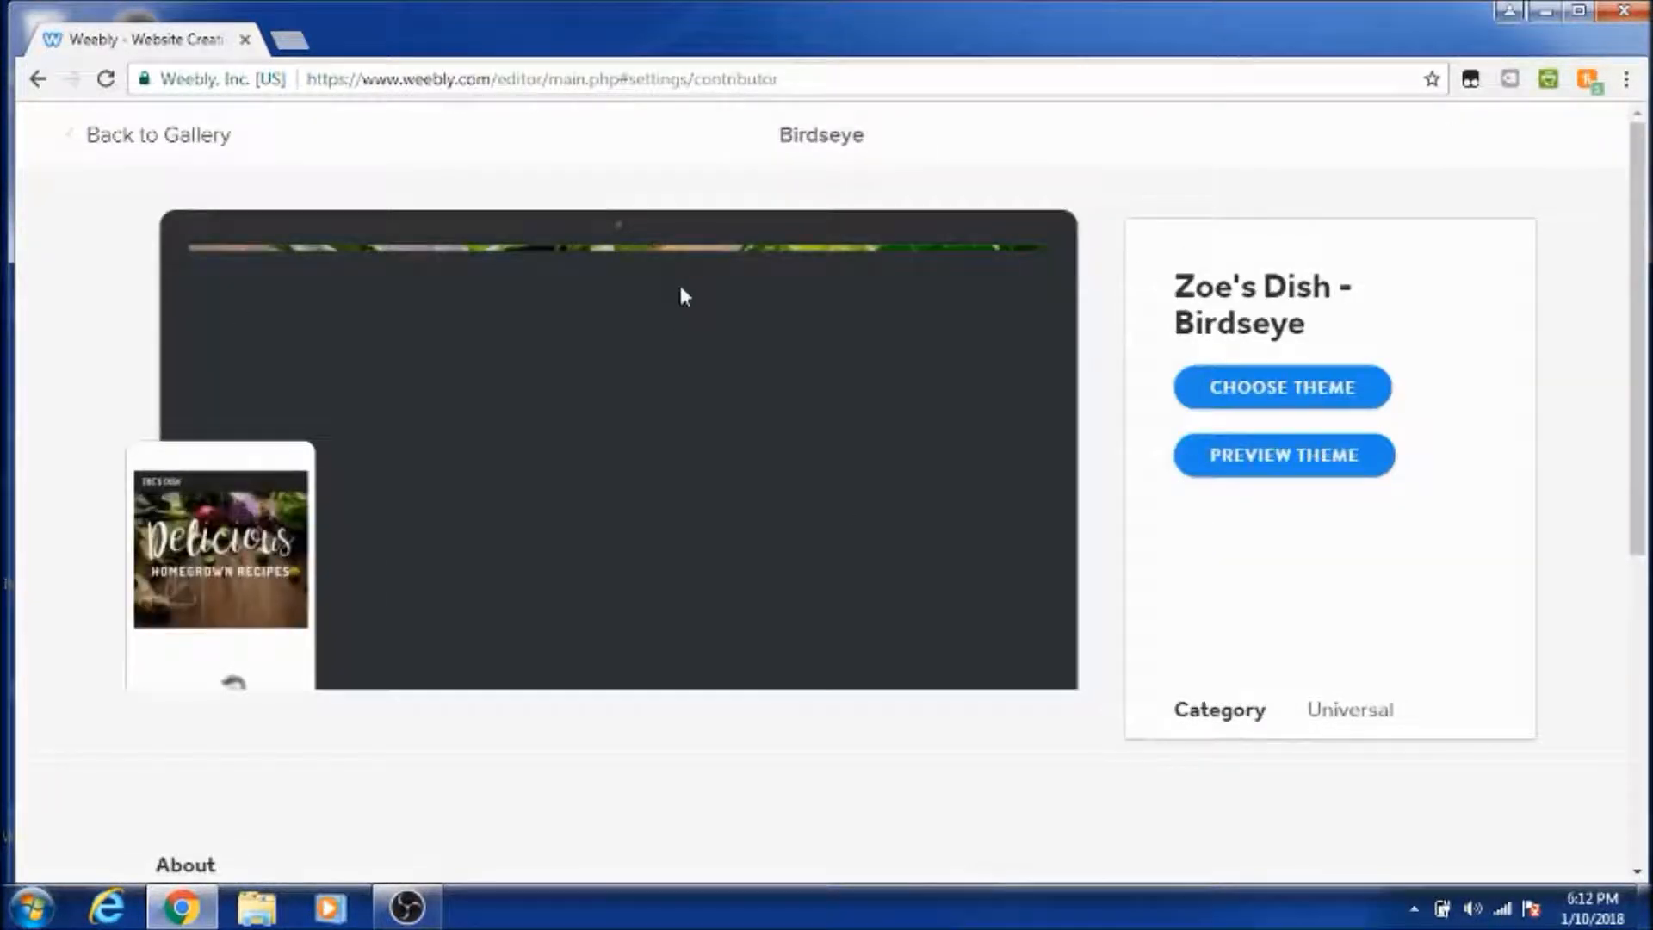
{"action": "left_click", "coordinate": [1259, 389]}
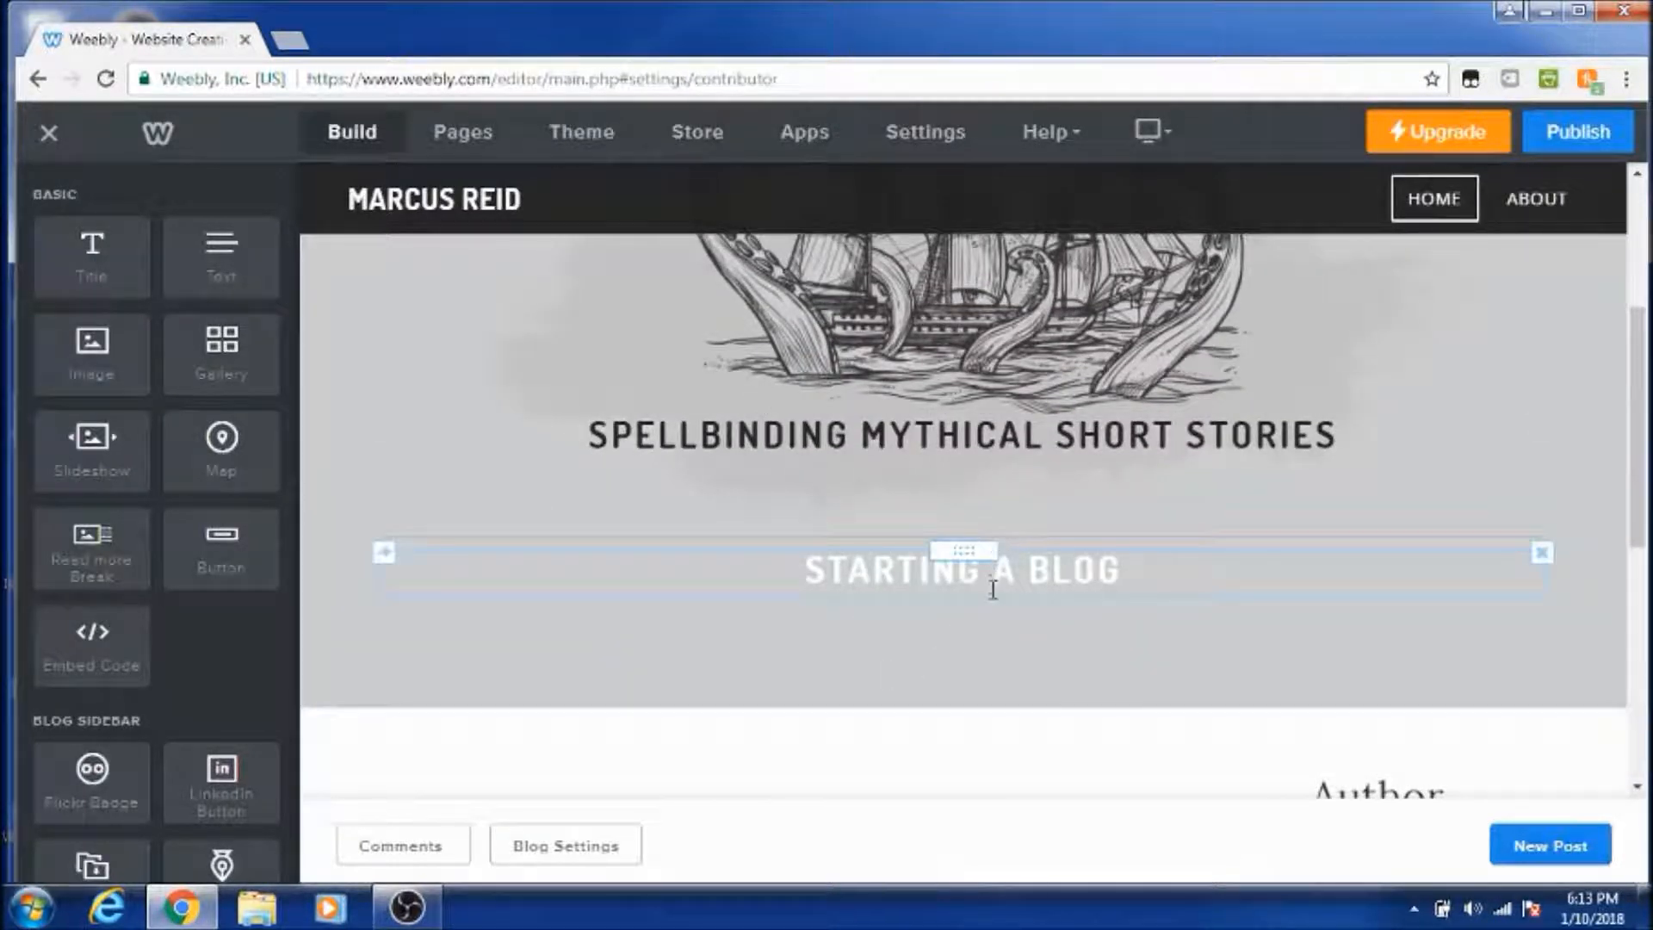
Step: Review the Home page in the new theme and add an Image element beneath the "Starting a Blog" title
{"action": "left_click", "coordinate": [1117, 571]}
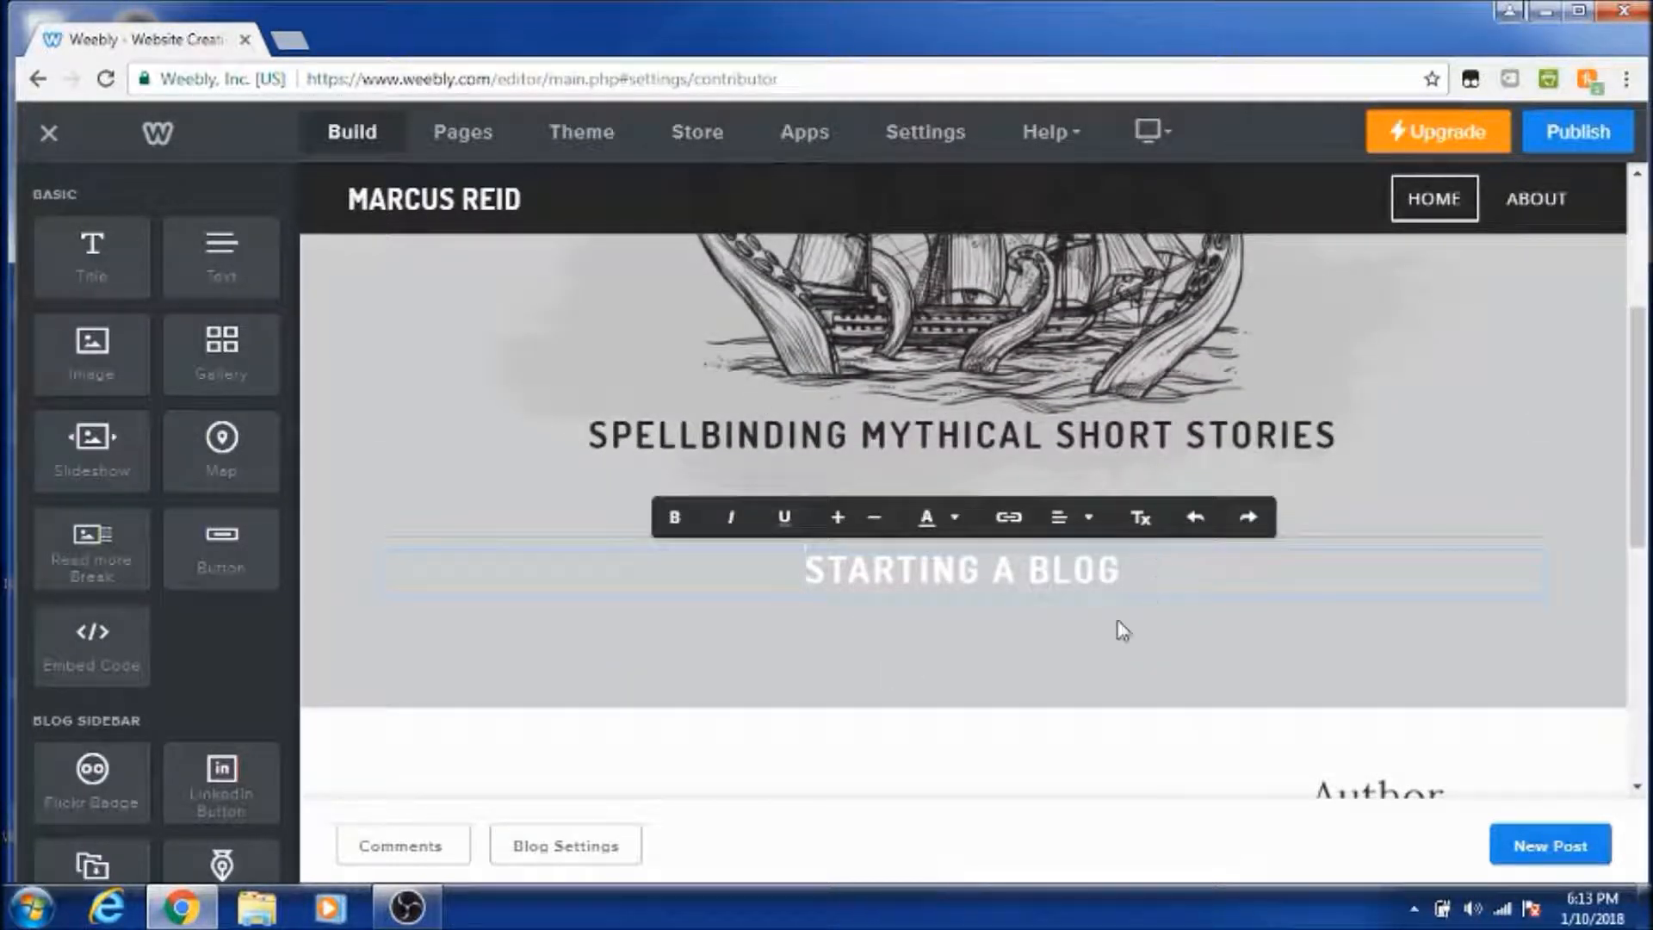
{"action": "scroll", "coordinate": [1123, 625], "scroll_direction": "down", "scroll_amount": 3}
{"action": "scroll", "coordinate": [1358, 408], "scroll_direction": "up", "scroll_amount": 3}
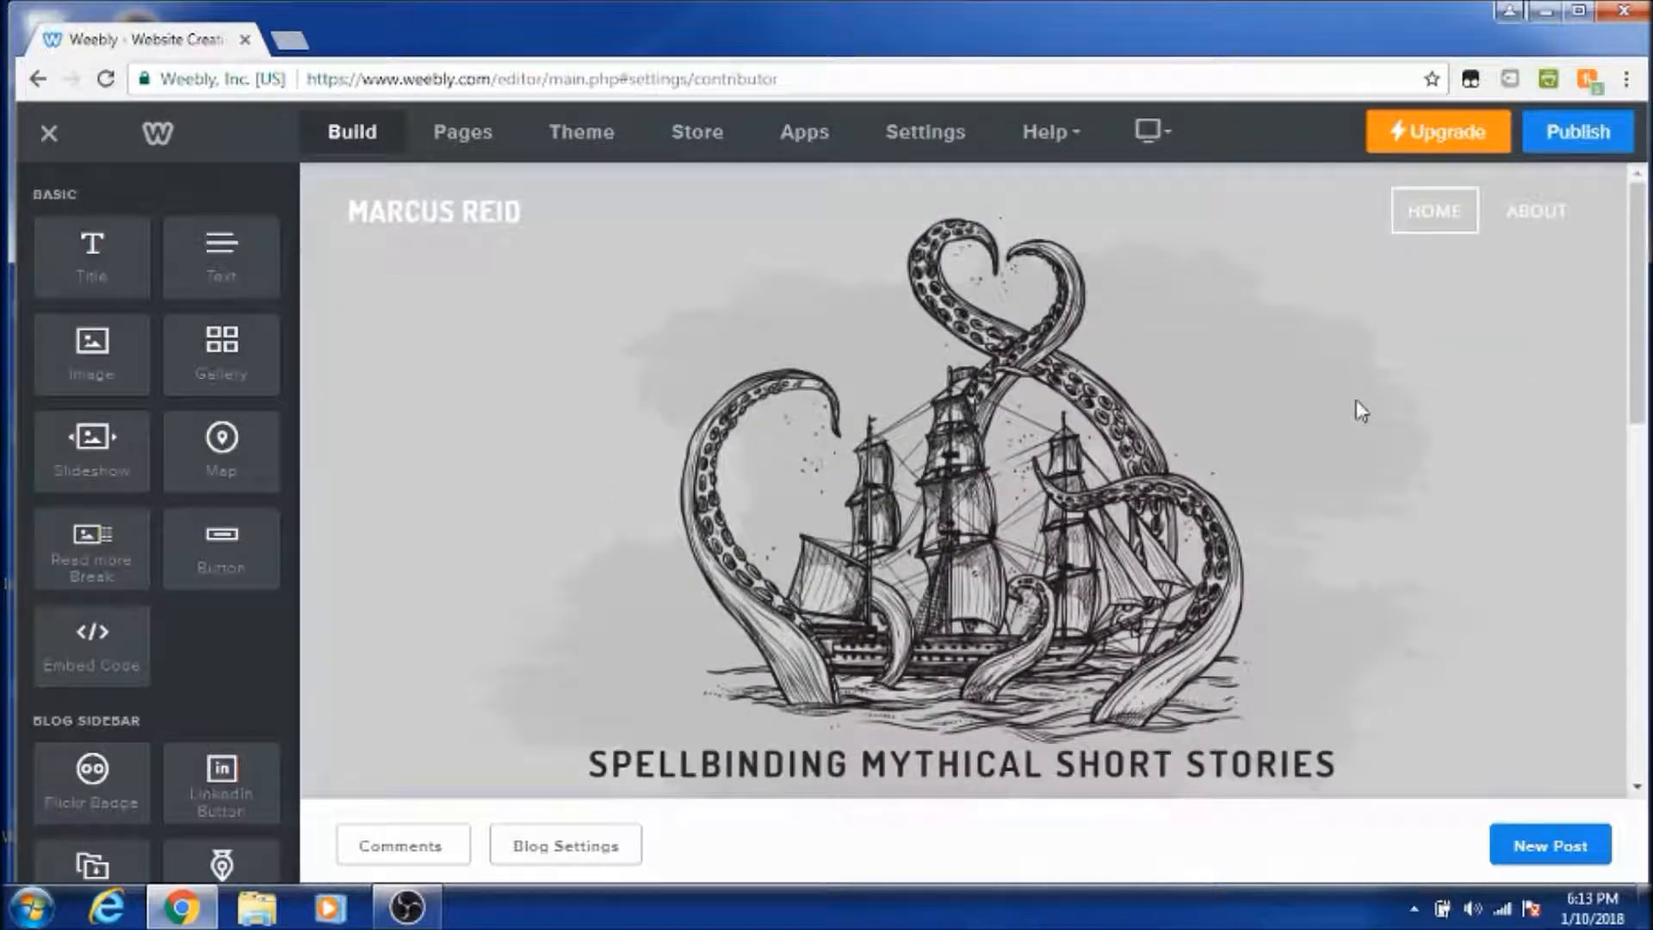
{"action": "scroll", "coordinate": [1359, 410], "scroll_direction": "down", "scroll_amount": 6}
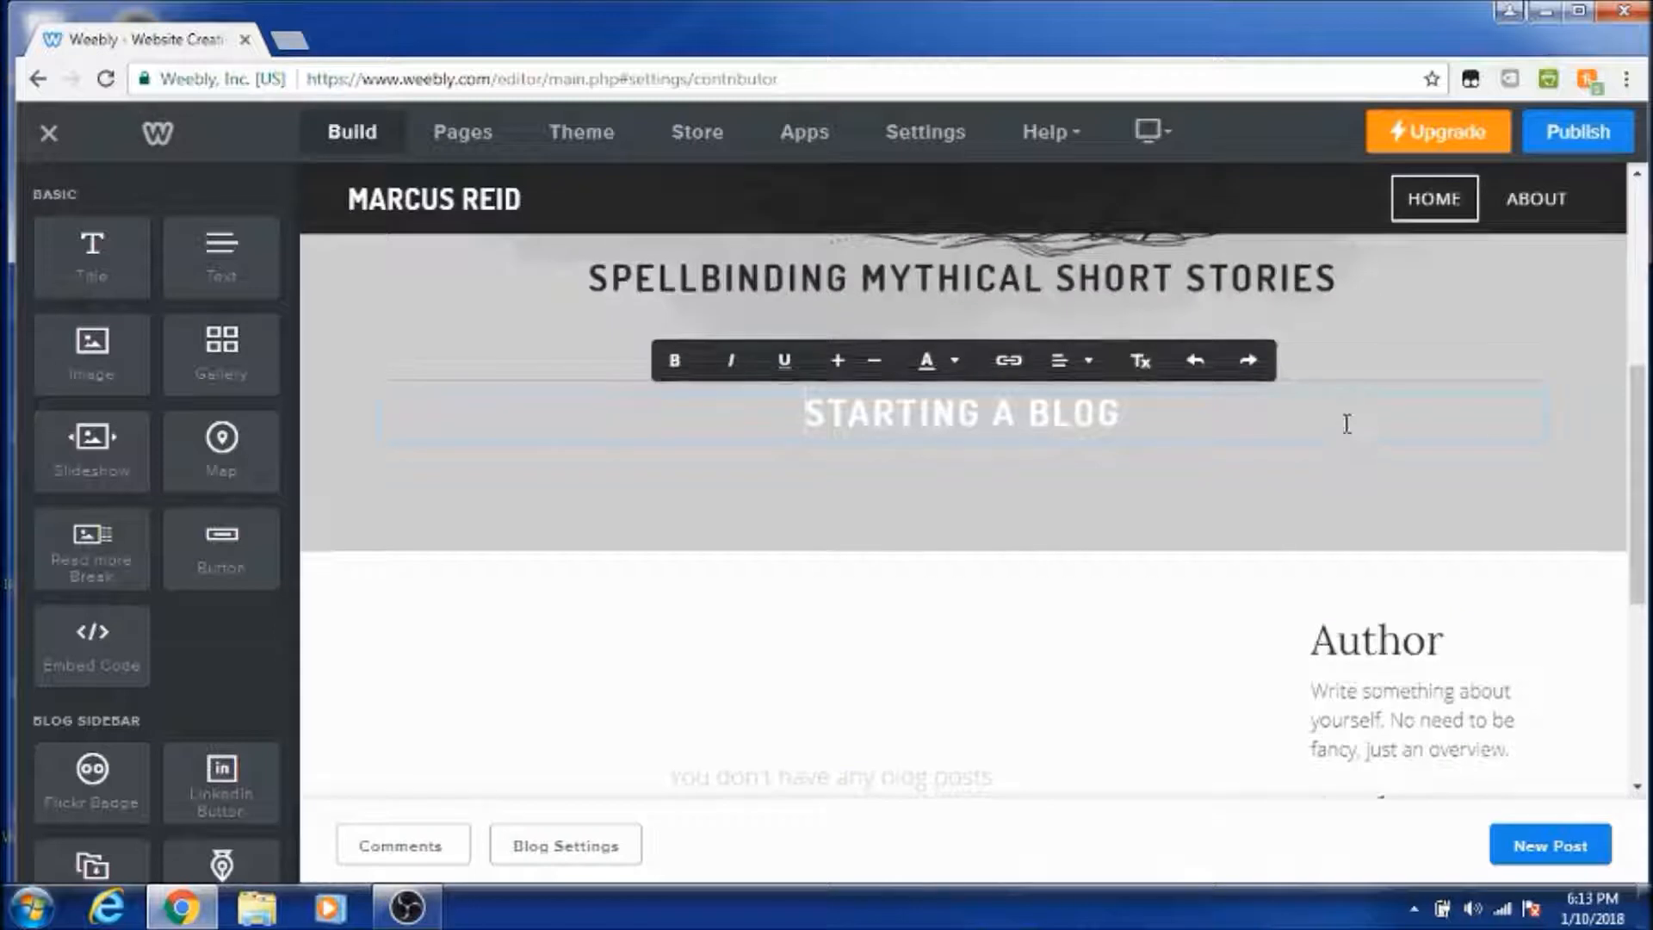
{"action": "scroll", "coordinate": [1111, 498], "scroll_direction": "down", "scroll_amount": 4}
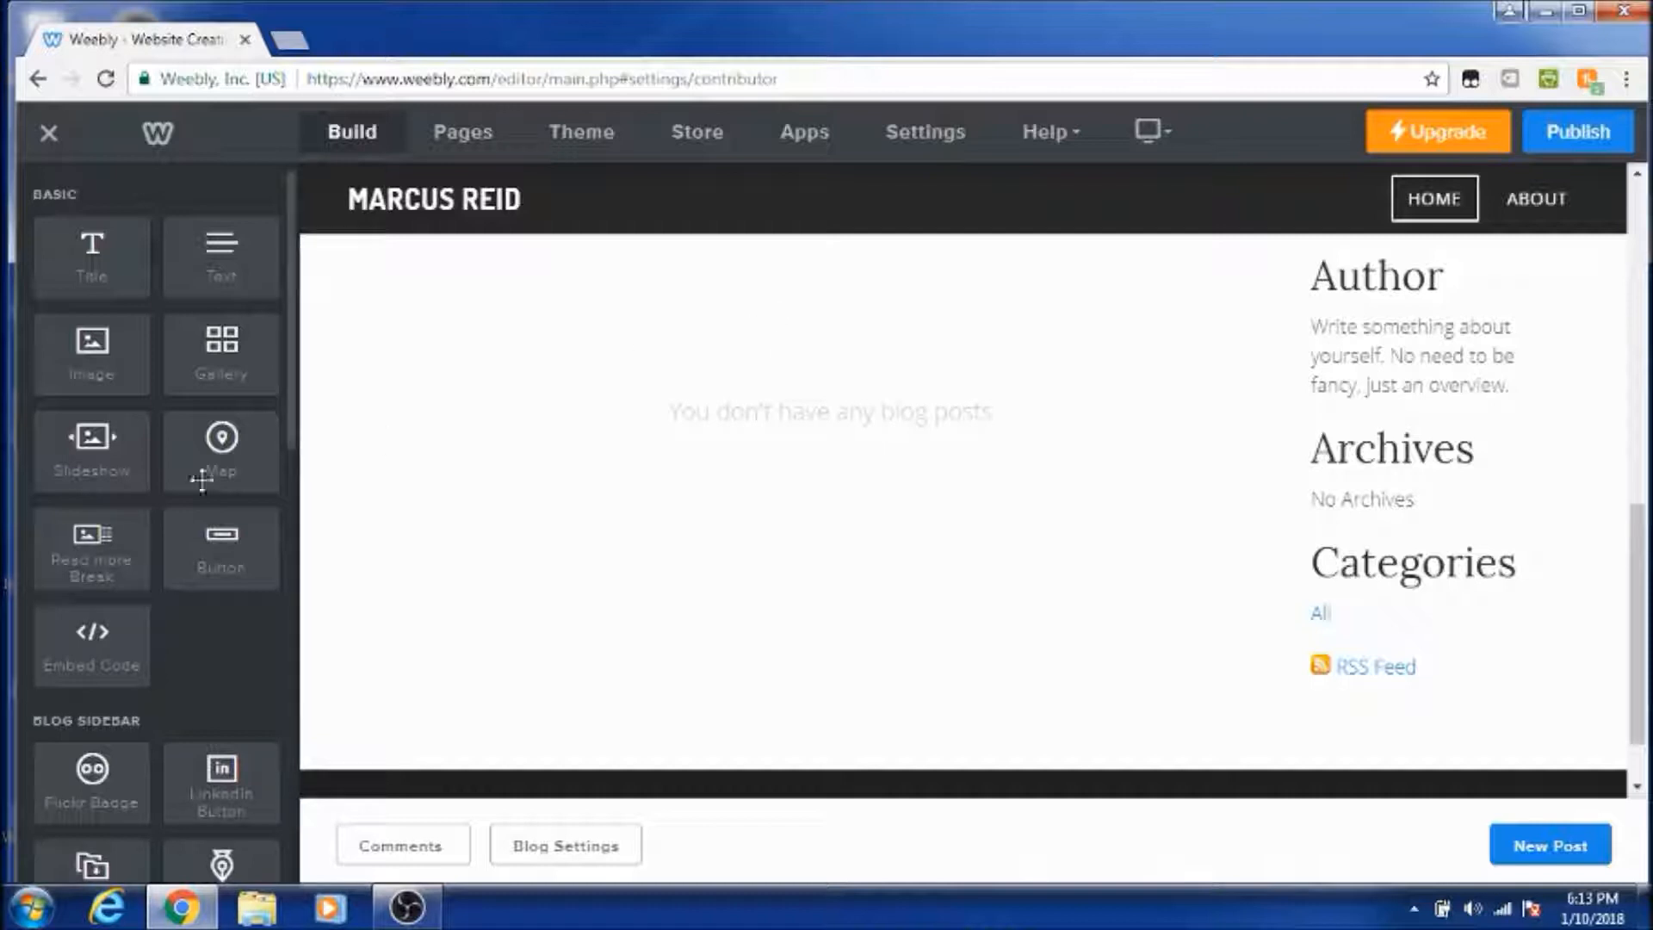
{"action": "scroll", "coordinate": [459, 406], "scroll_direction": "up", "scroll_amount": 3}
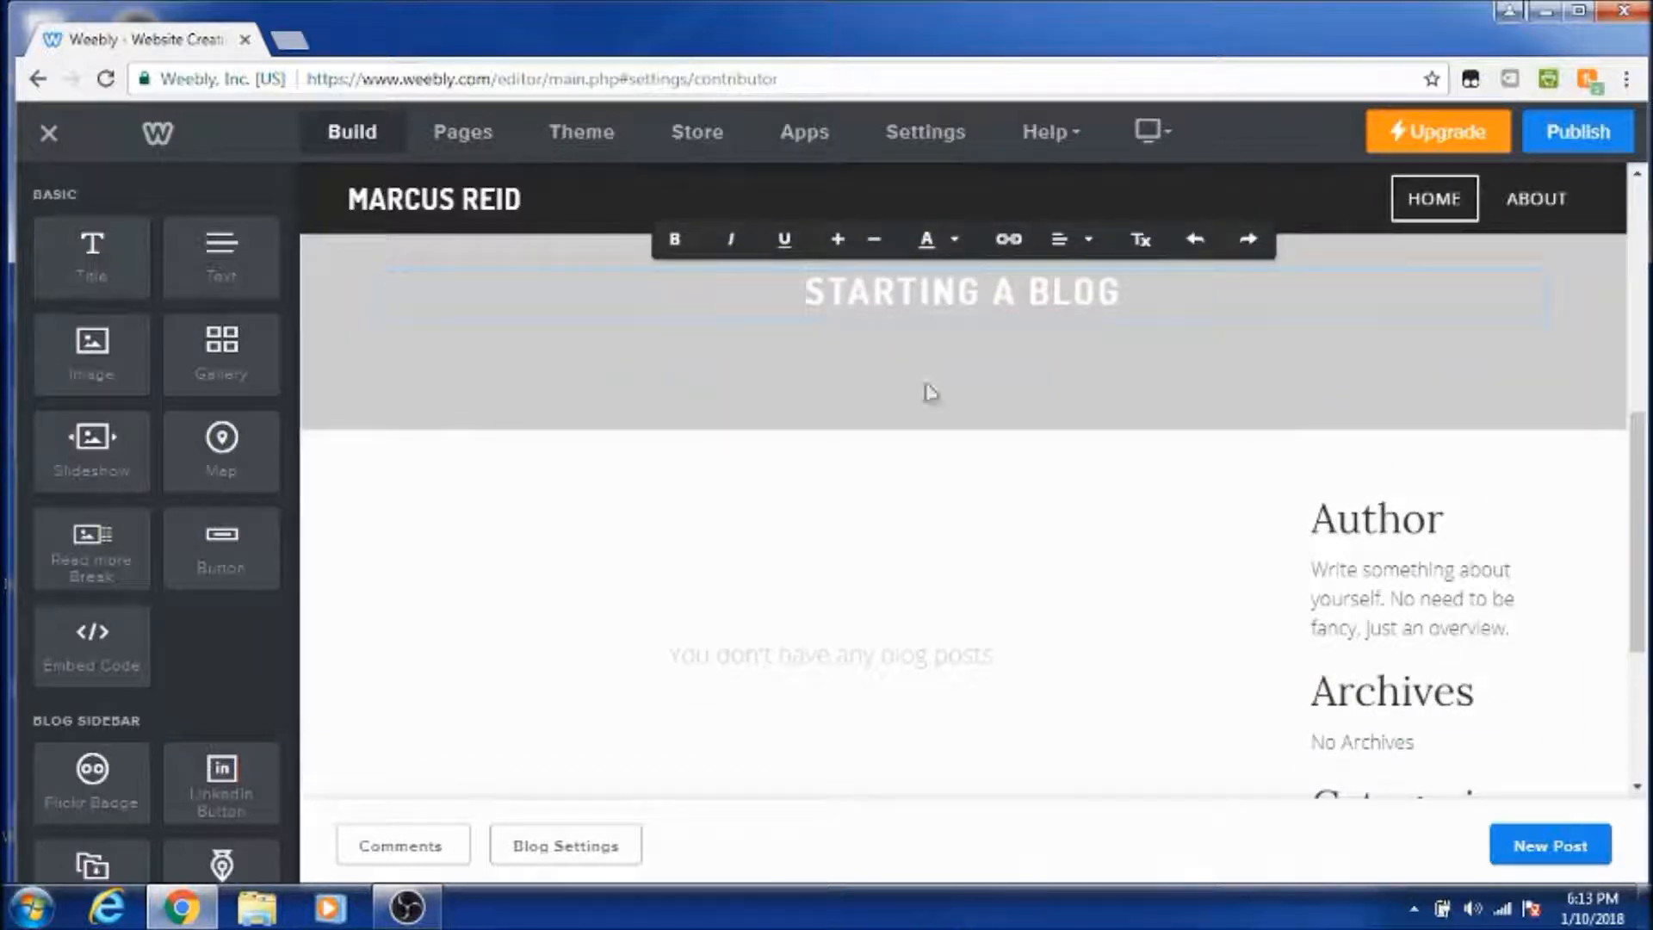
{"action": "left_click_drag", "start_coordinate": [92, 353], "coordinate": [678, 363]}
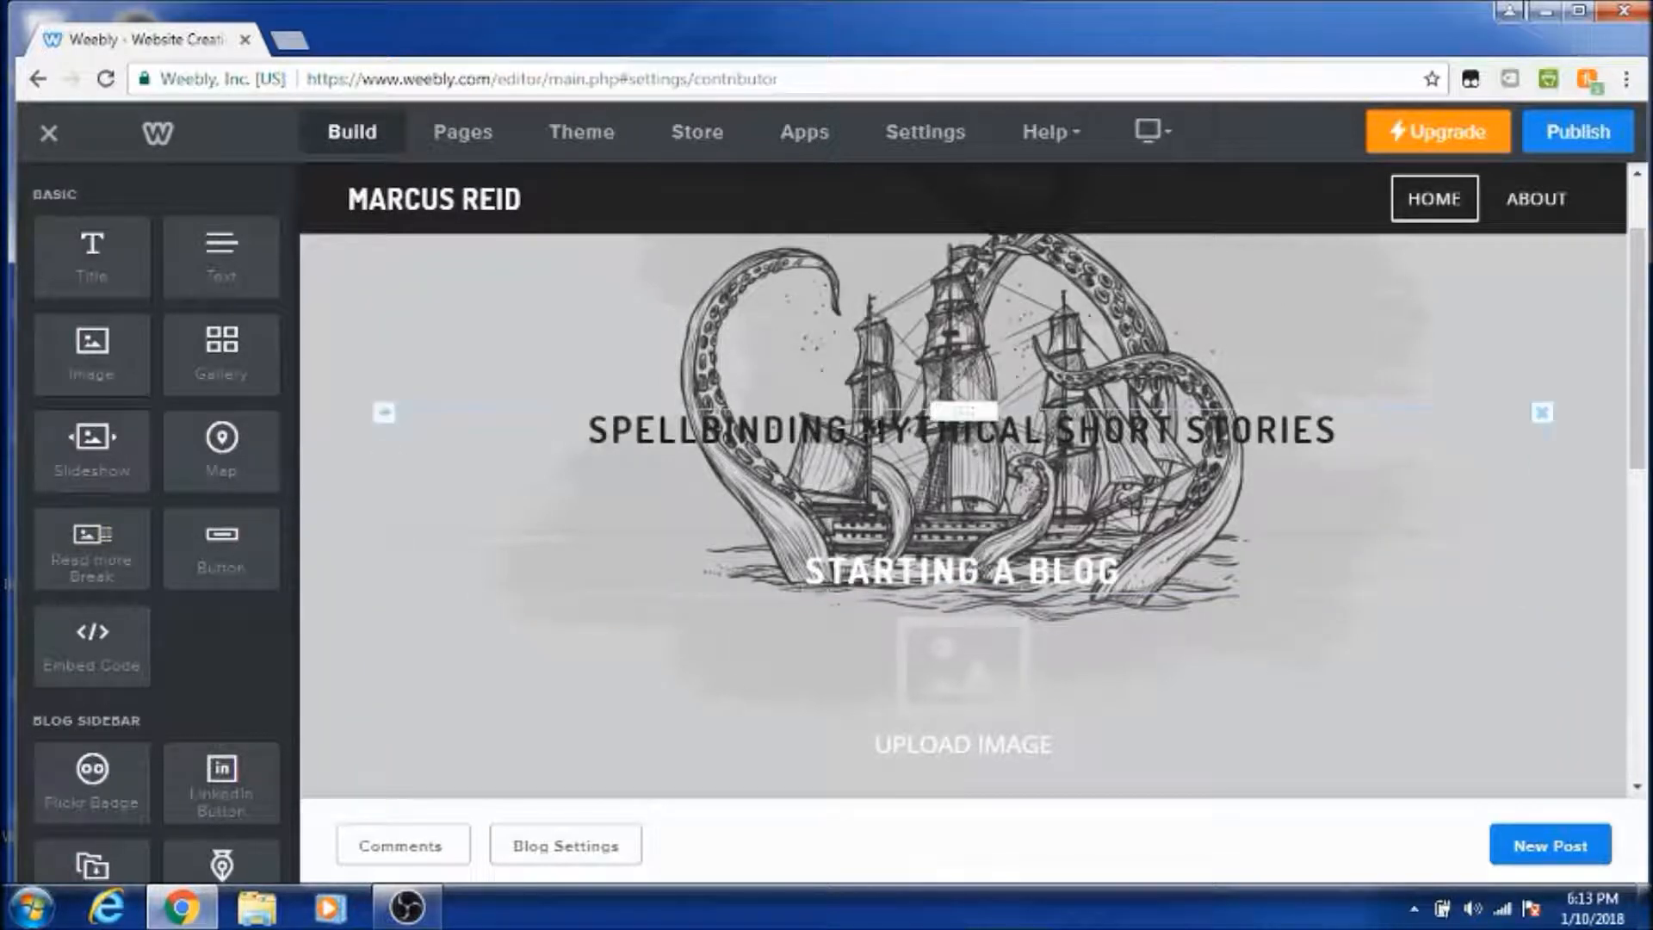
Step: Delete the empty Image element and the "Starting a Blog" title below the divider in the Home page header
{"action": "scroll", "coordinate": [851, 617], "scroll_direction": "down", "scroll_amount": 5}
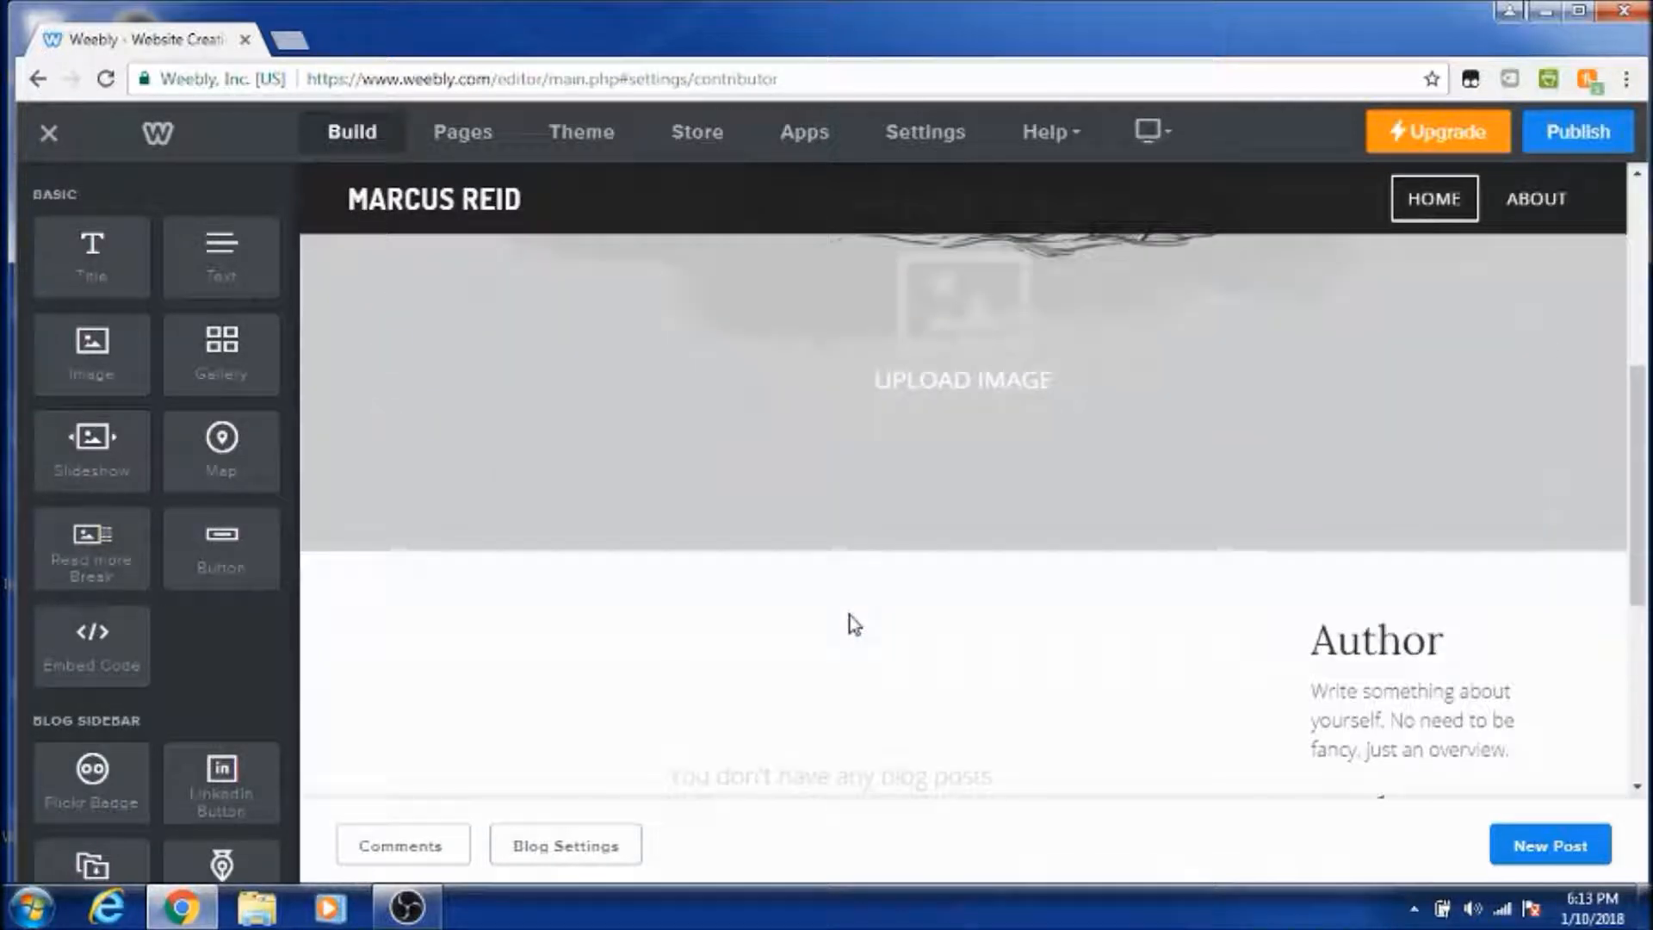
{"action": "scroll", "coordinate": [853, 624], "scroll_direction": "down", "scroll_amount": 3}
{"action": "scroll", "coordinate": [860, 613], "scroll_direction": "up", "scroll_amount": 7}
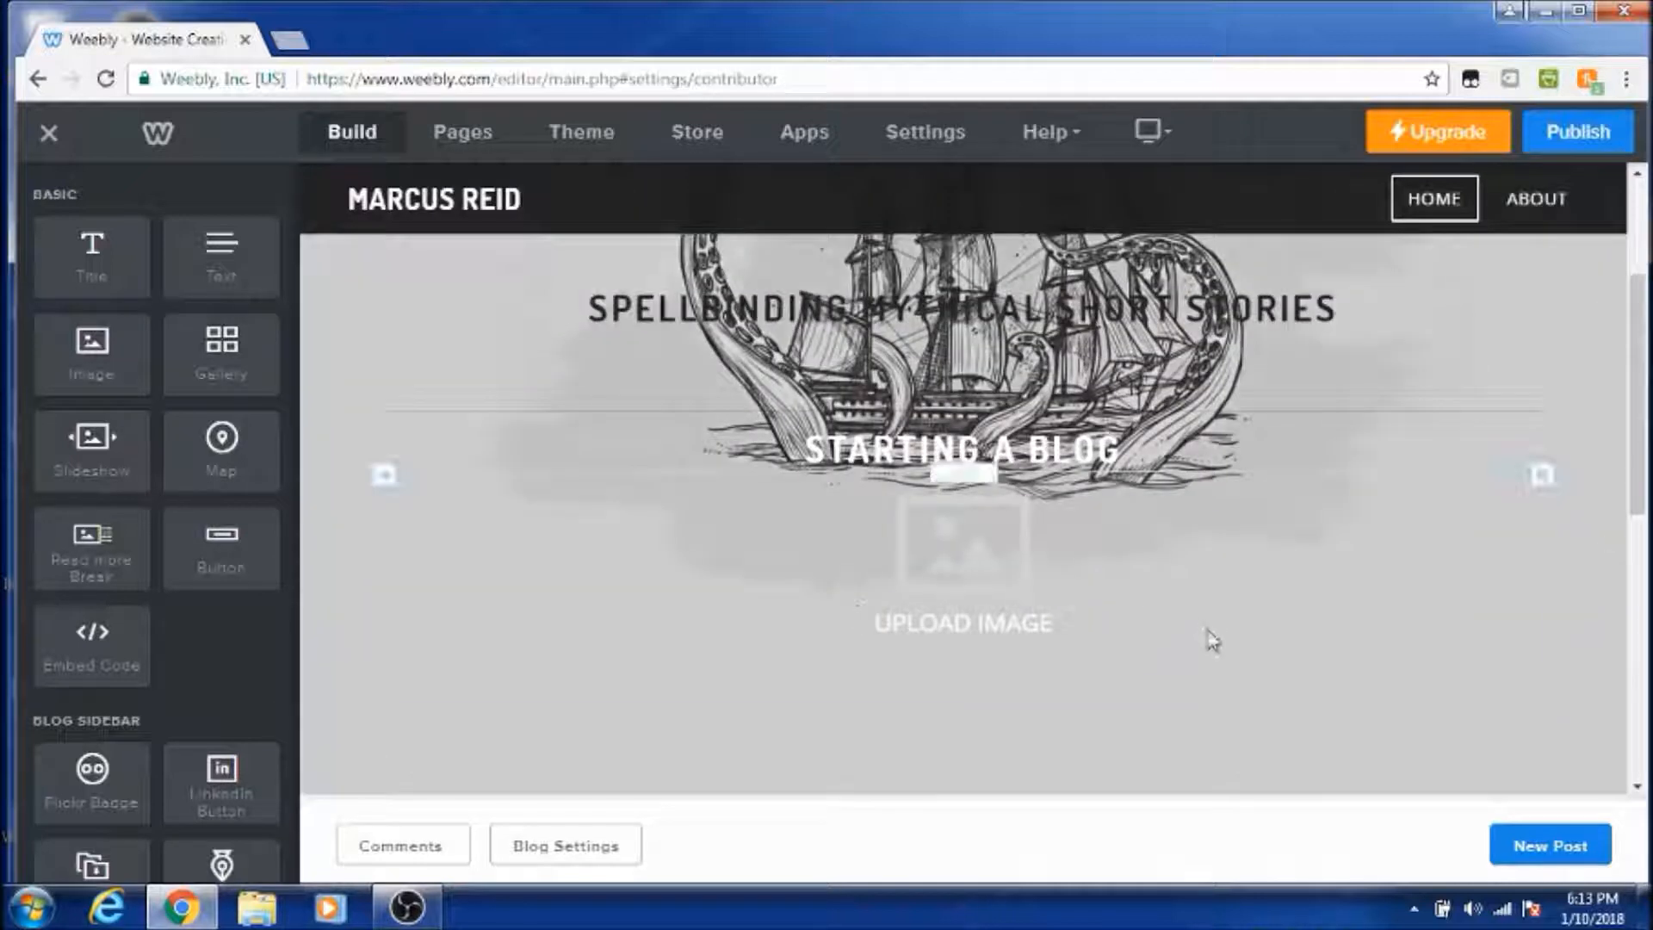
{"action": "left_click", "coordinate": [1540, 485]}
{"action": "left_click", "coordinate": [1514, 413]}
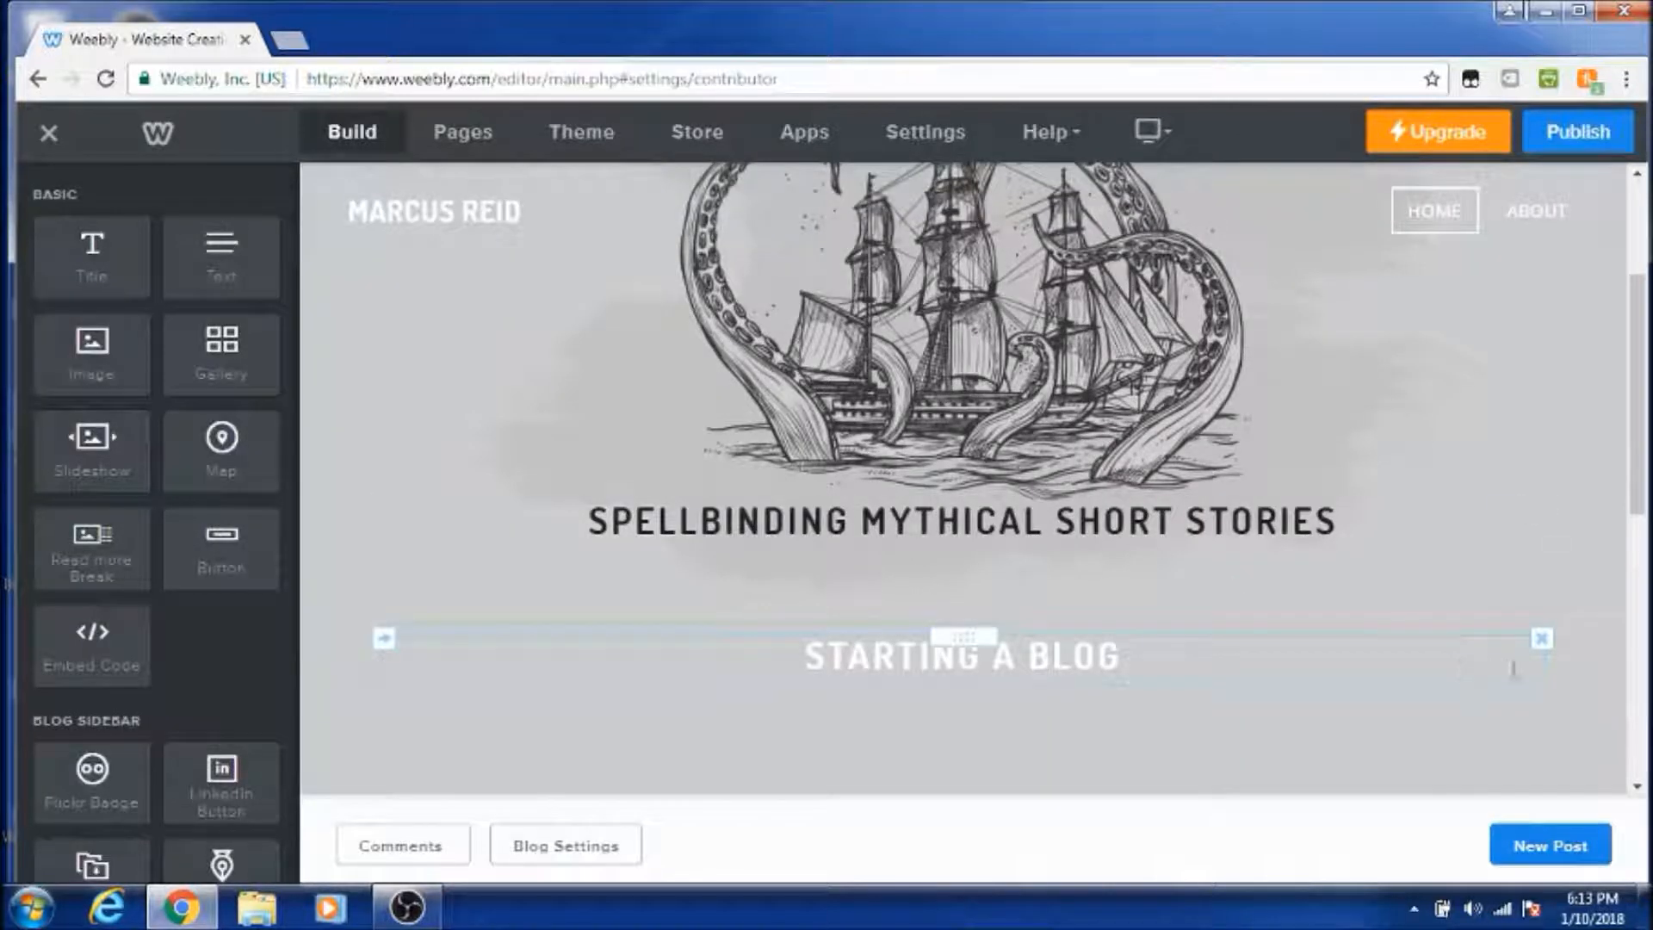
{"action": "left_click", "coordinate": [1542, 639]}
{"action": "left_click", "coordinate": [1508, 575]}
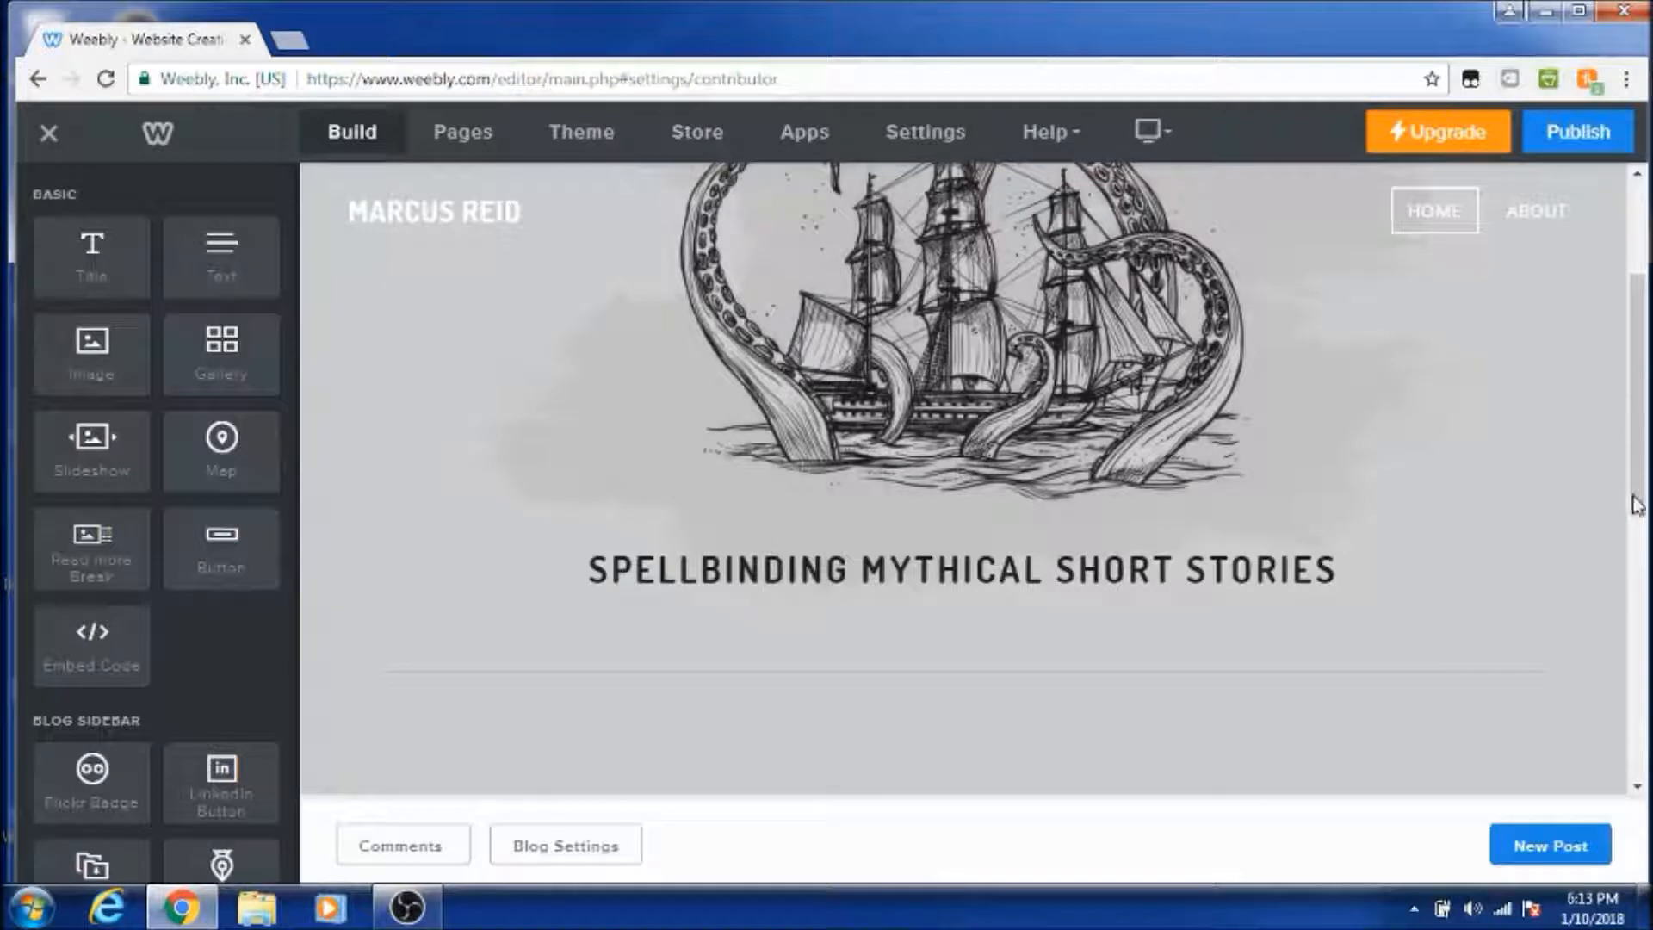
Step: Create a new blog post on the Home page with the title "Start a blog now"
{"action": "scroll", "coordinate": [1637, 504], "scroll_direction": "down", "scroll_amount": 5}
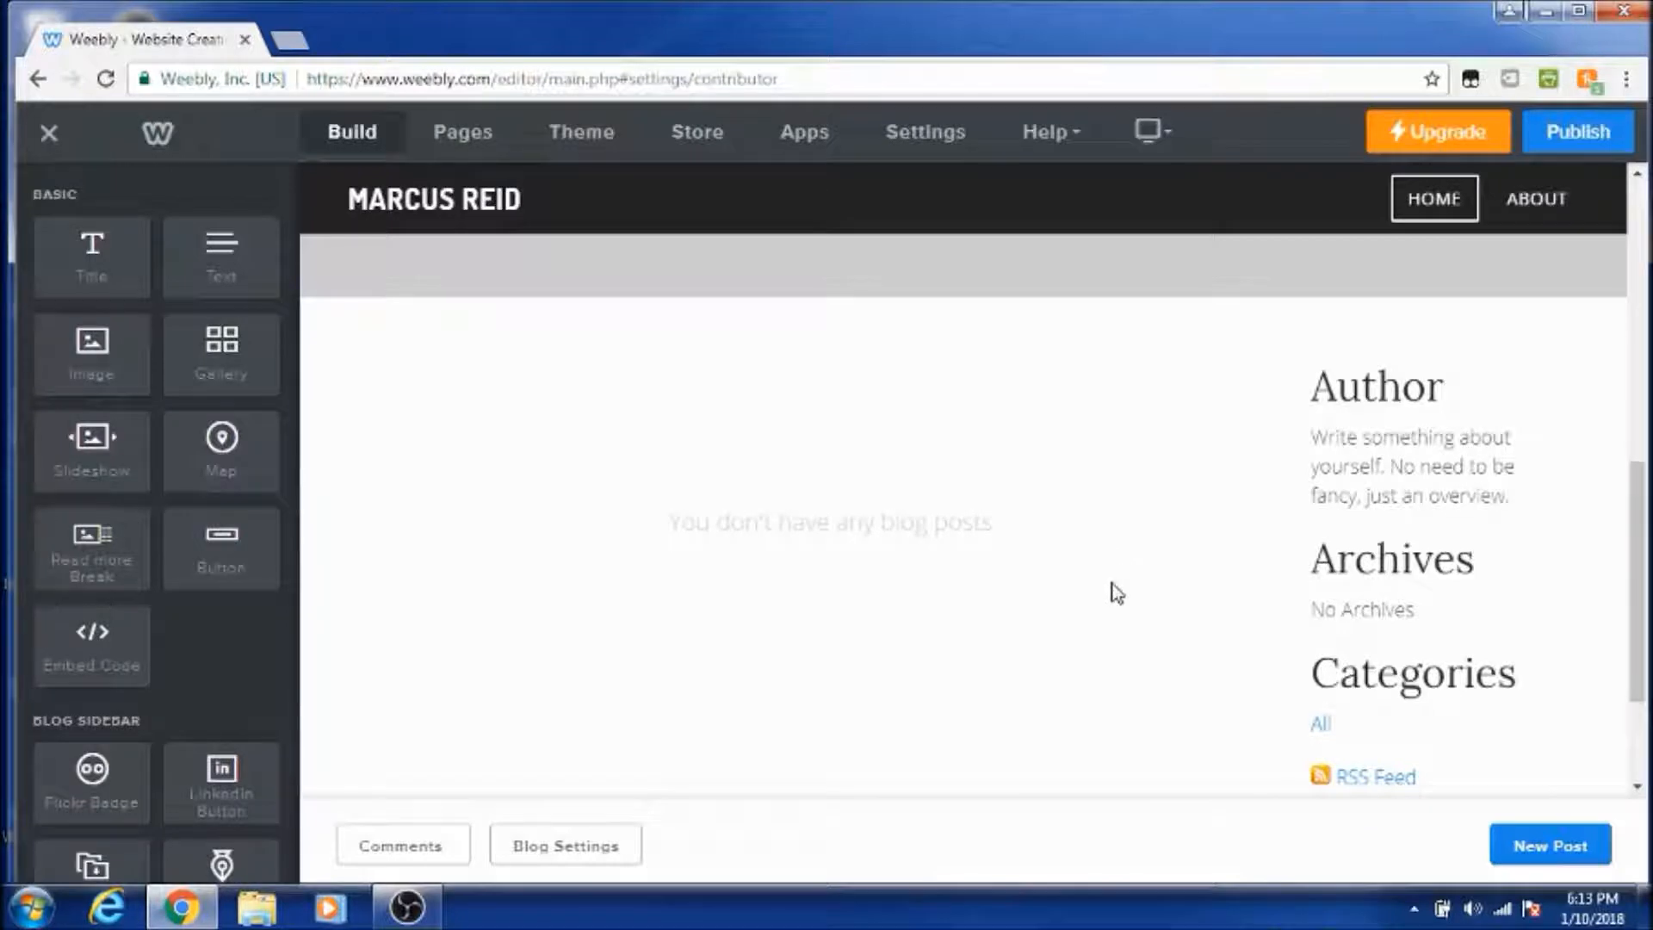
{"action": "left_click", "coordinate": [1559, 856]}
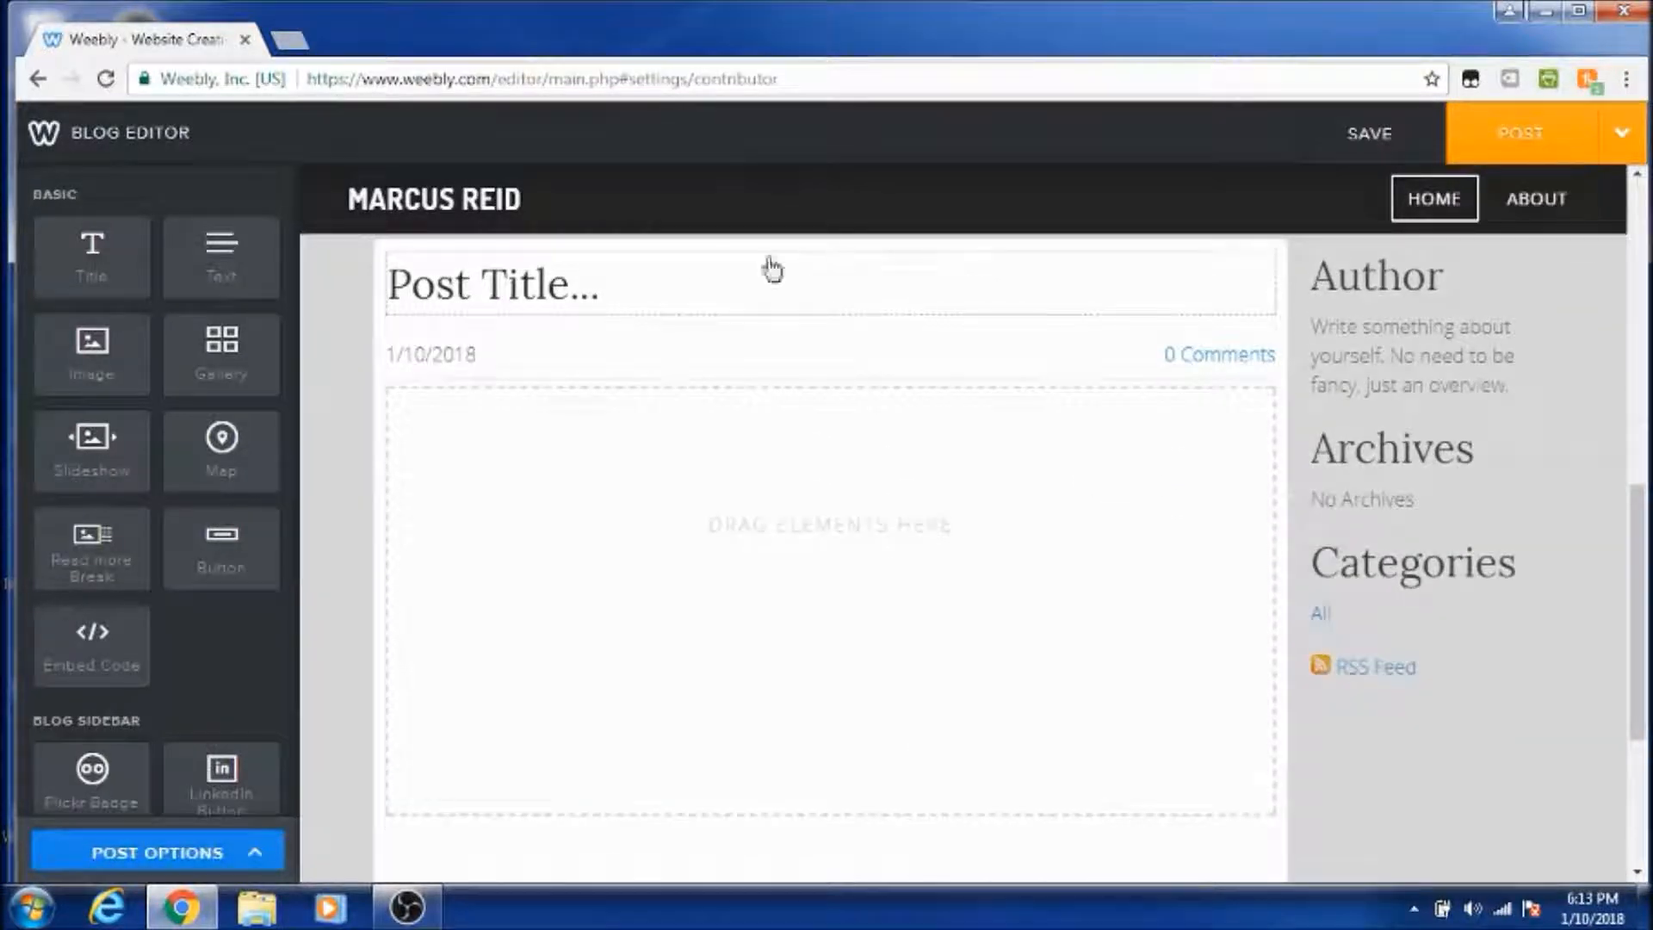
{"action": "left_click", "coordinate": [583, 302]}
{"action": "type", "text": "Start a blog now"}
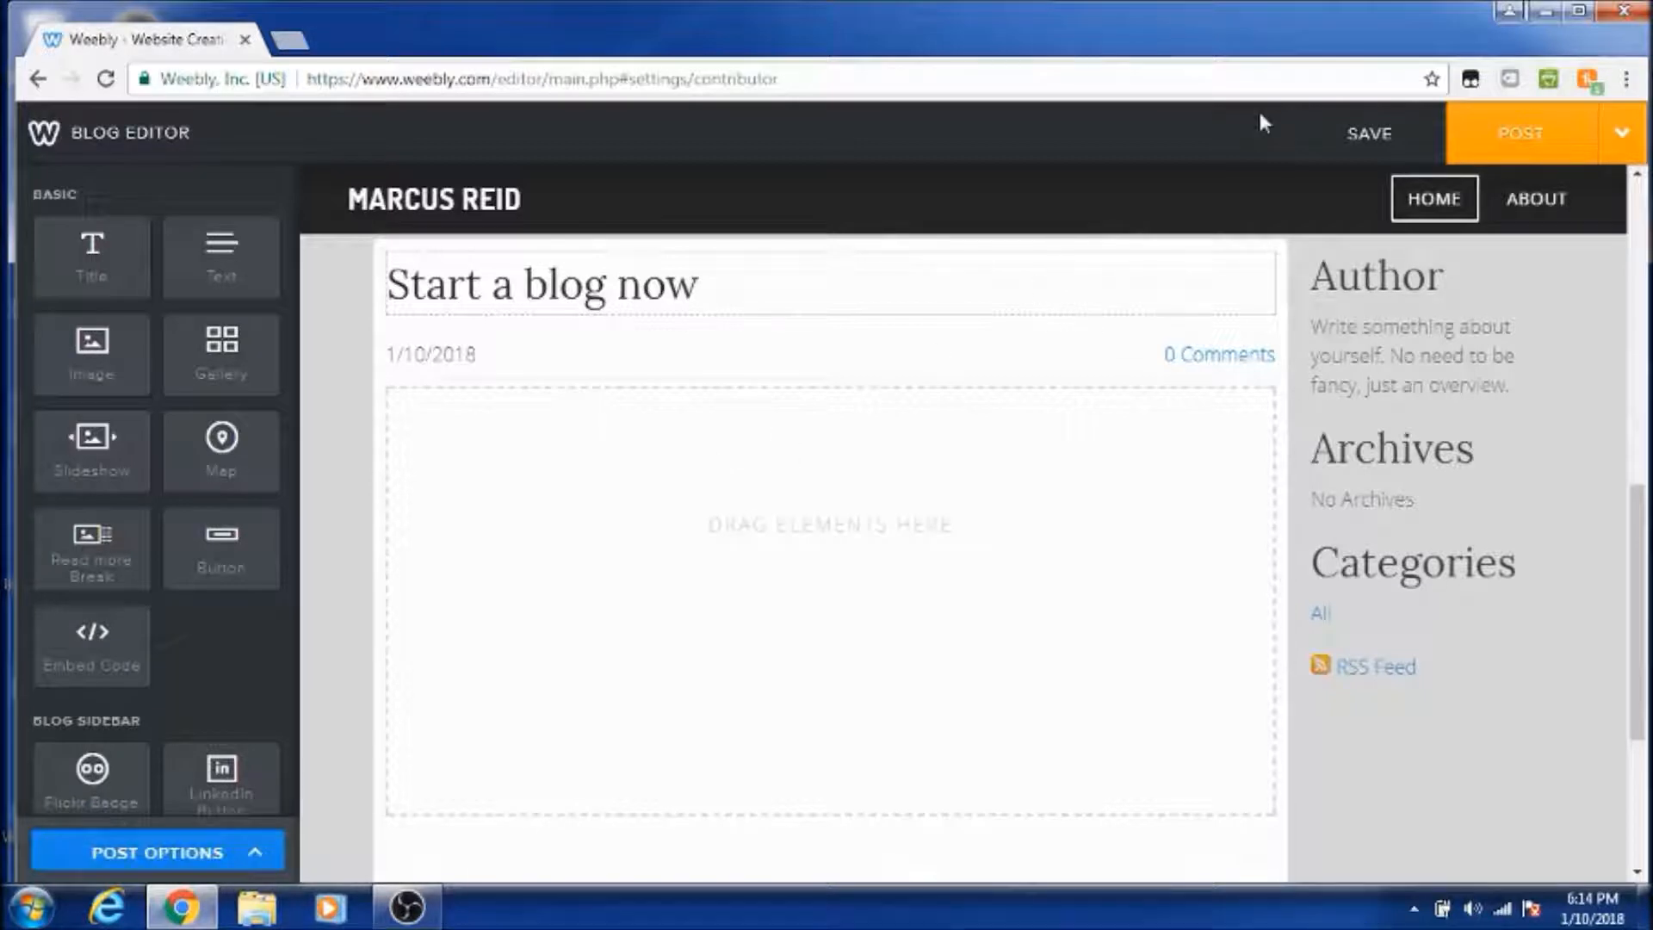
Step: Add a Text element to the post body reading "this is text..." and, after a blank line, "and more text."
{"action": "left_click_drag", "start_coordinate": [221, 258], "coordinate": [517, 487]}
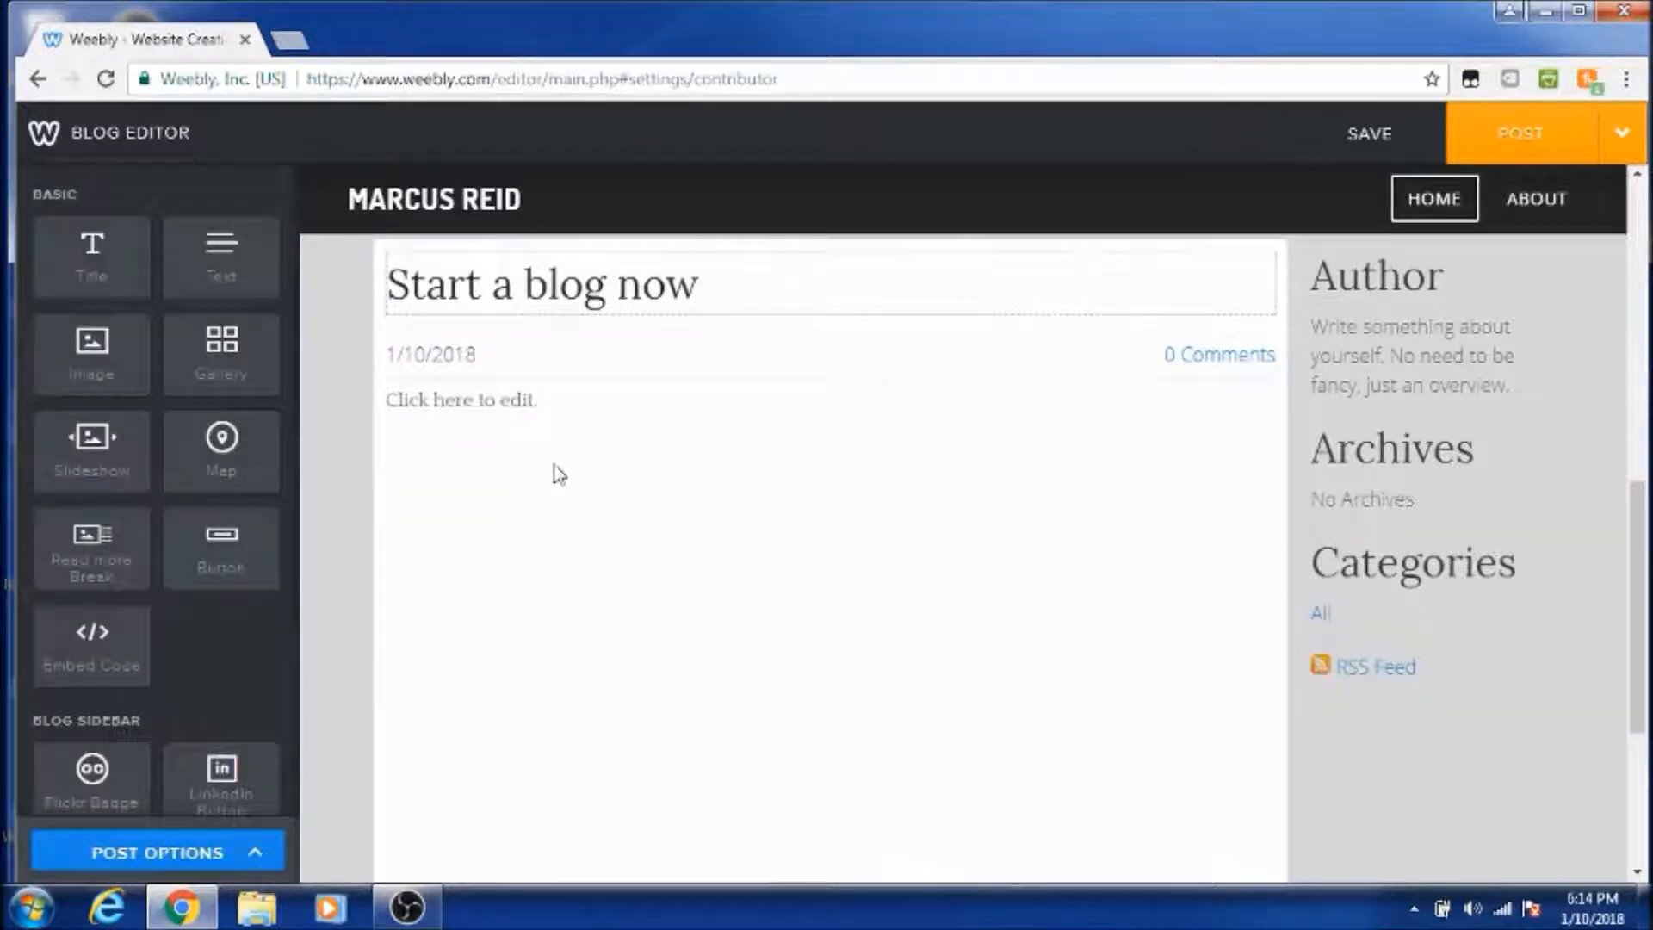
{"action": "left_click", "coordinate": [464, 404]}
{"action": "type", "text": "thi"}
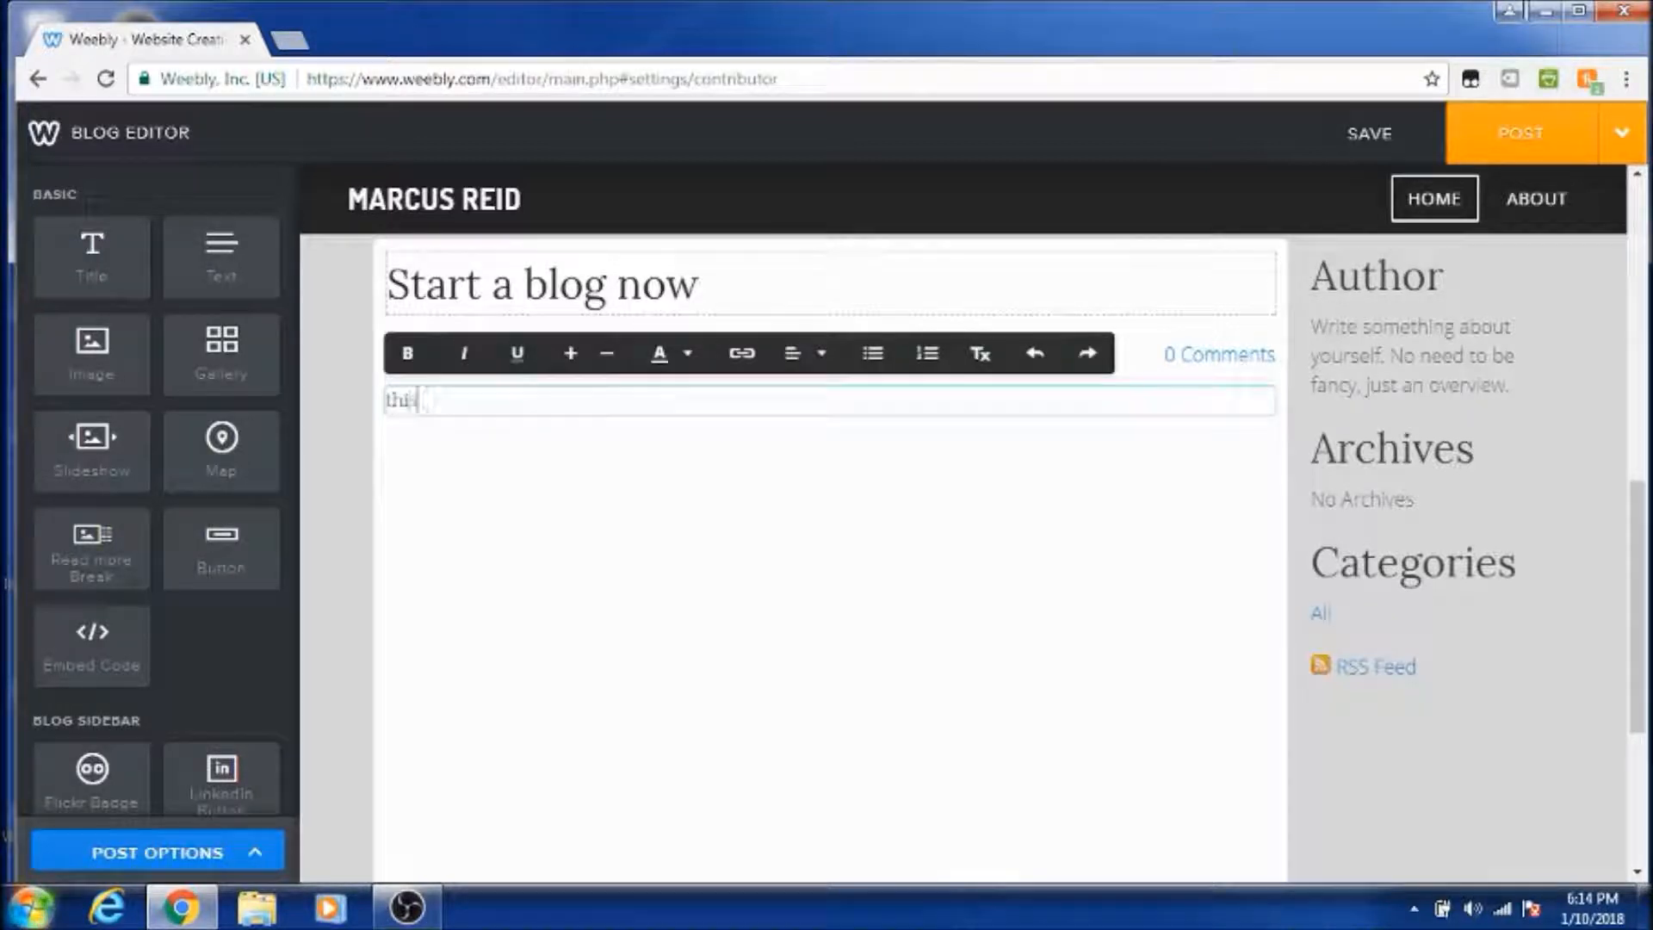
{"action": "type", "text": "s is text..."}
{"action": "key", "text": "Return"}
{"action": "key", "text": "Return"}
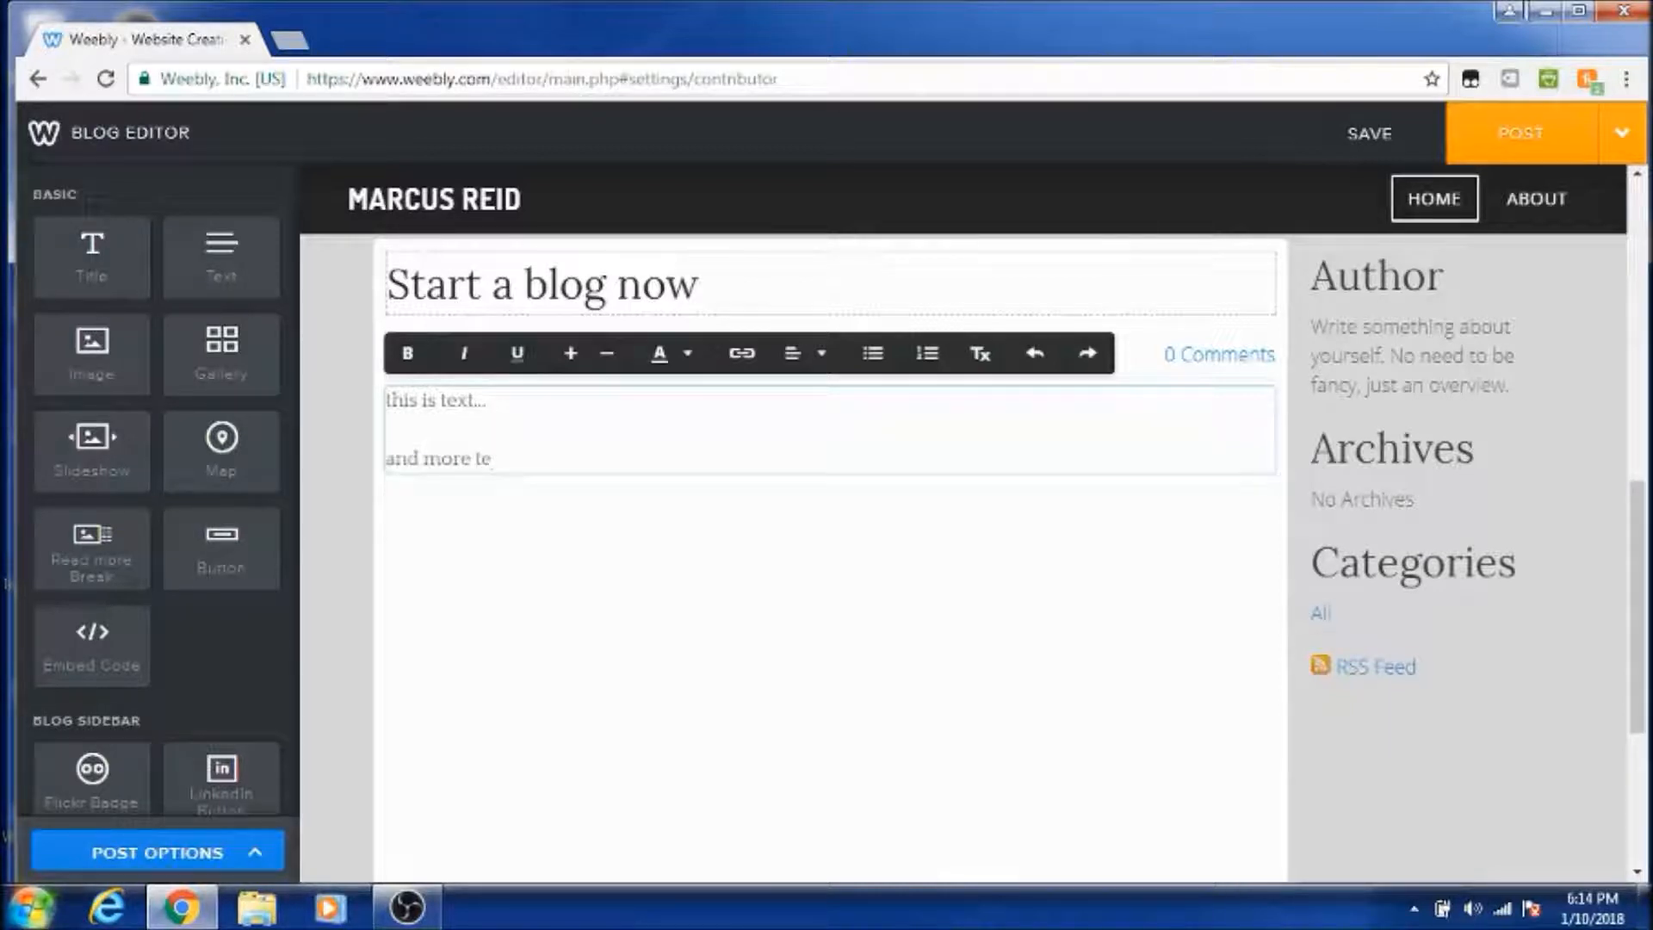
{"action": "key", "text": "Return"}
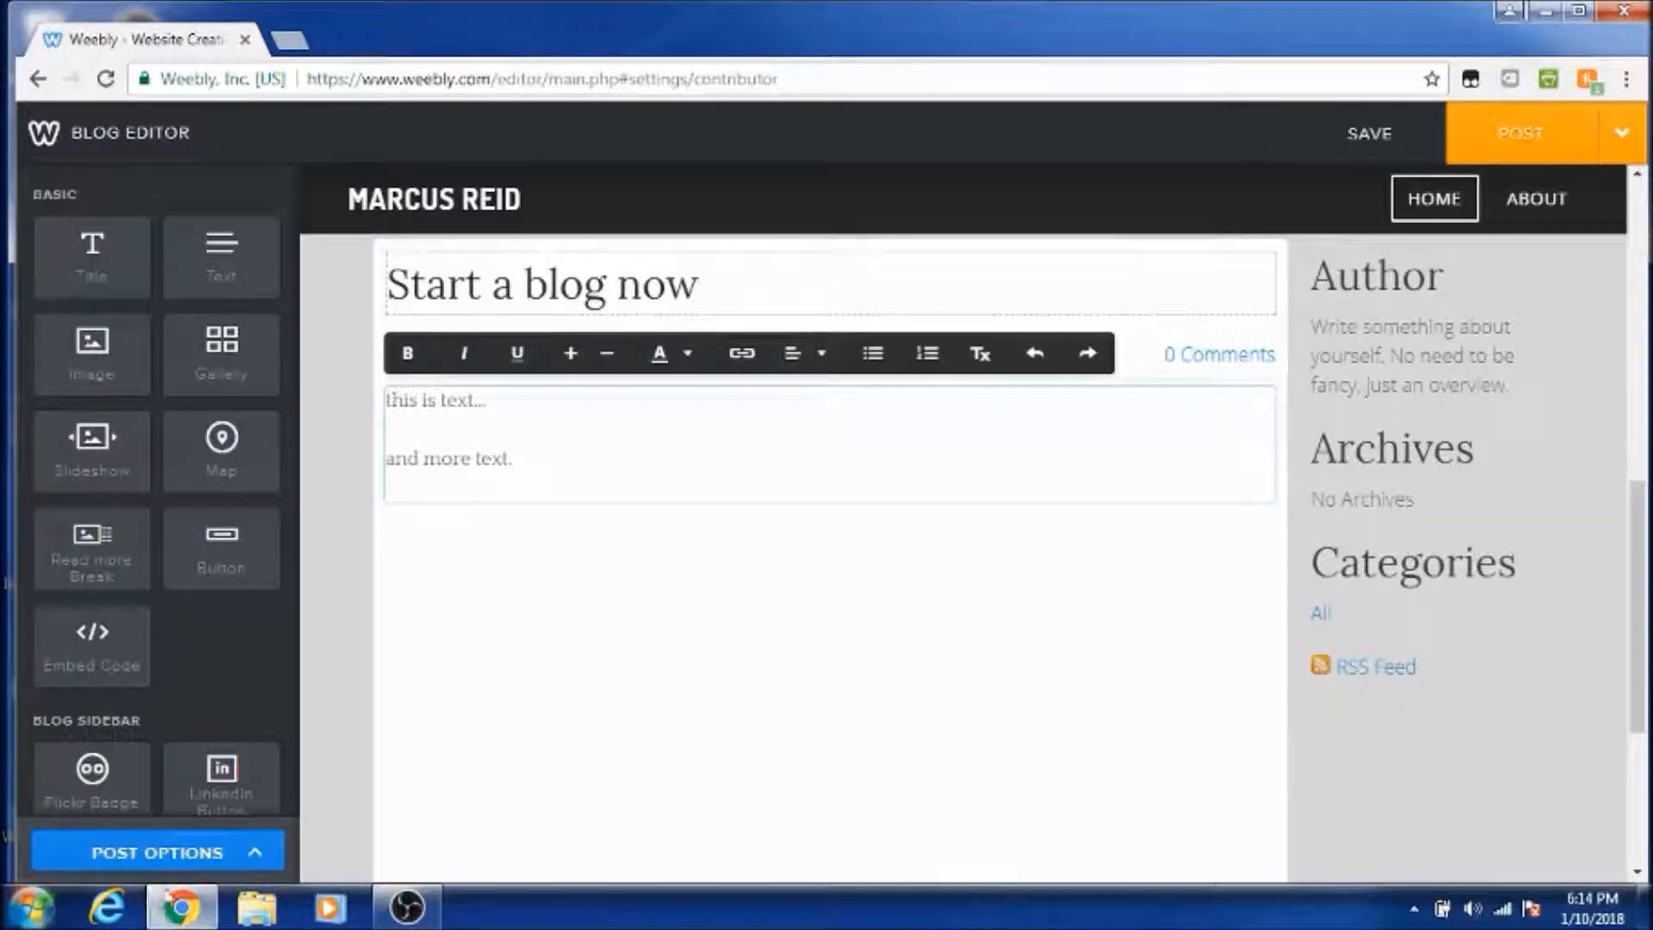
Step: Add an Image element to the post beneath the text, leaving its image placeholder empty
{"action": "left_click_drag", "start_coordinate": [97, 366], "coordinate": [564, 422]}
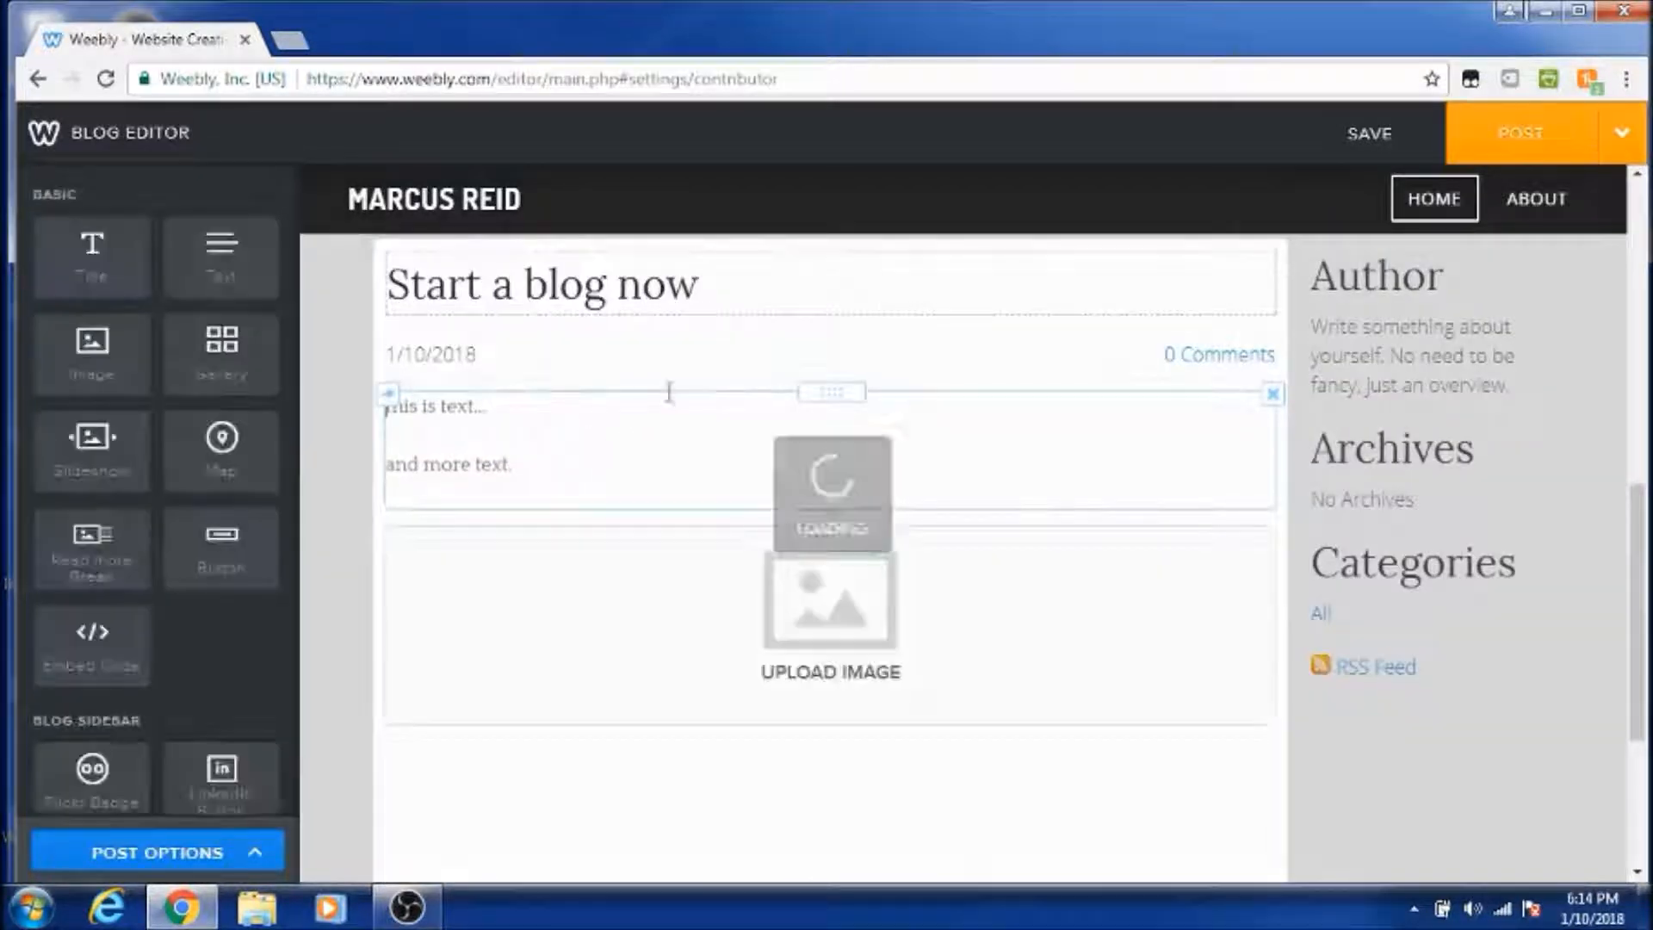
{"action": "left_click", "coordinate": [624, 463]}
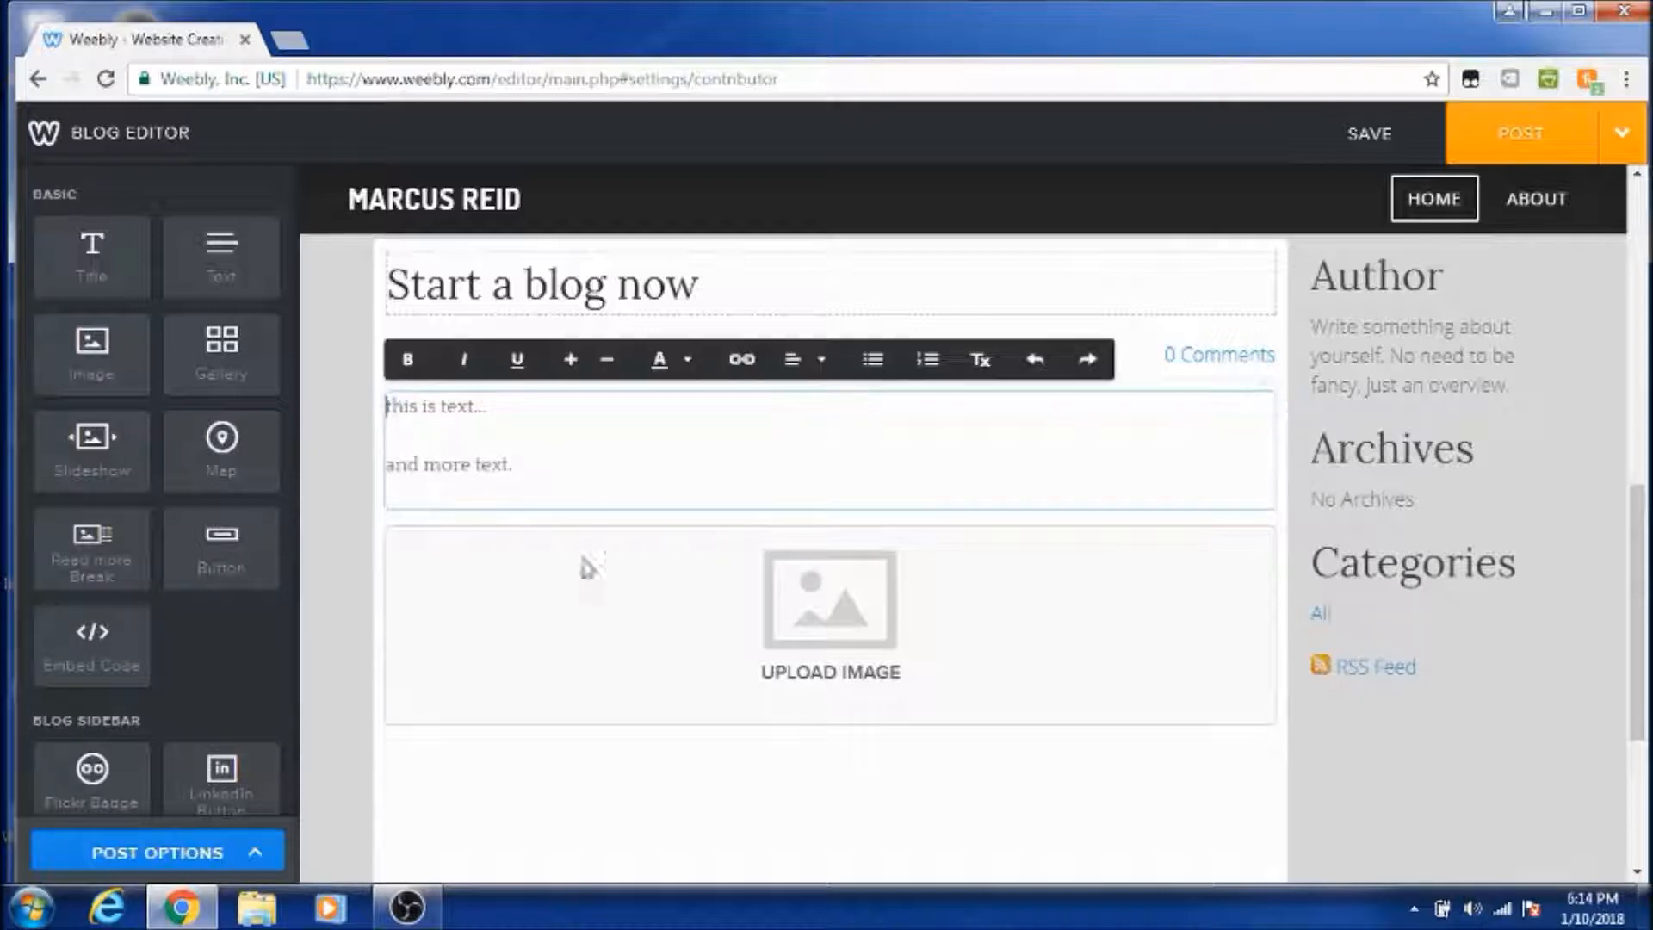
{"action": "left_click", "coordinate": [530, 630]}
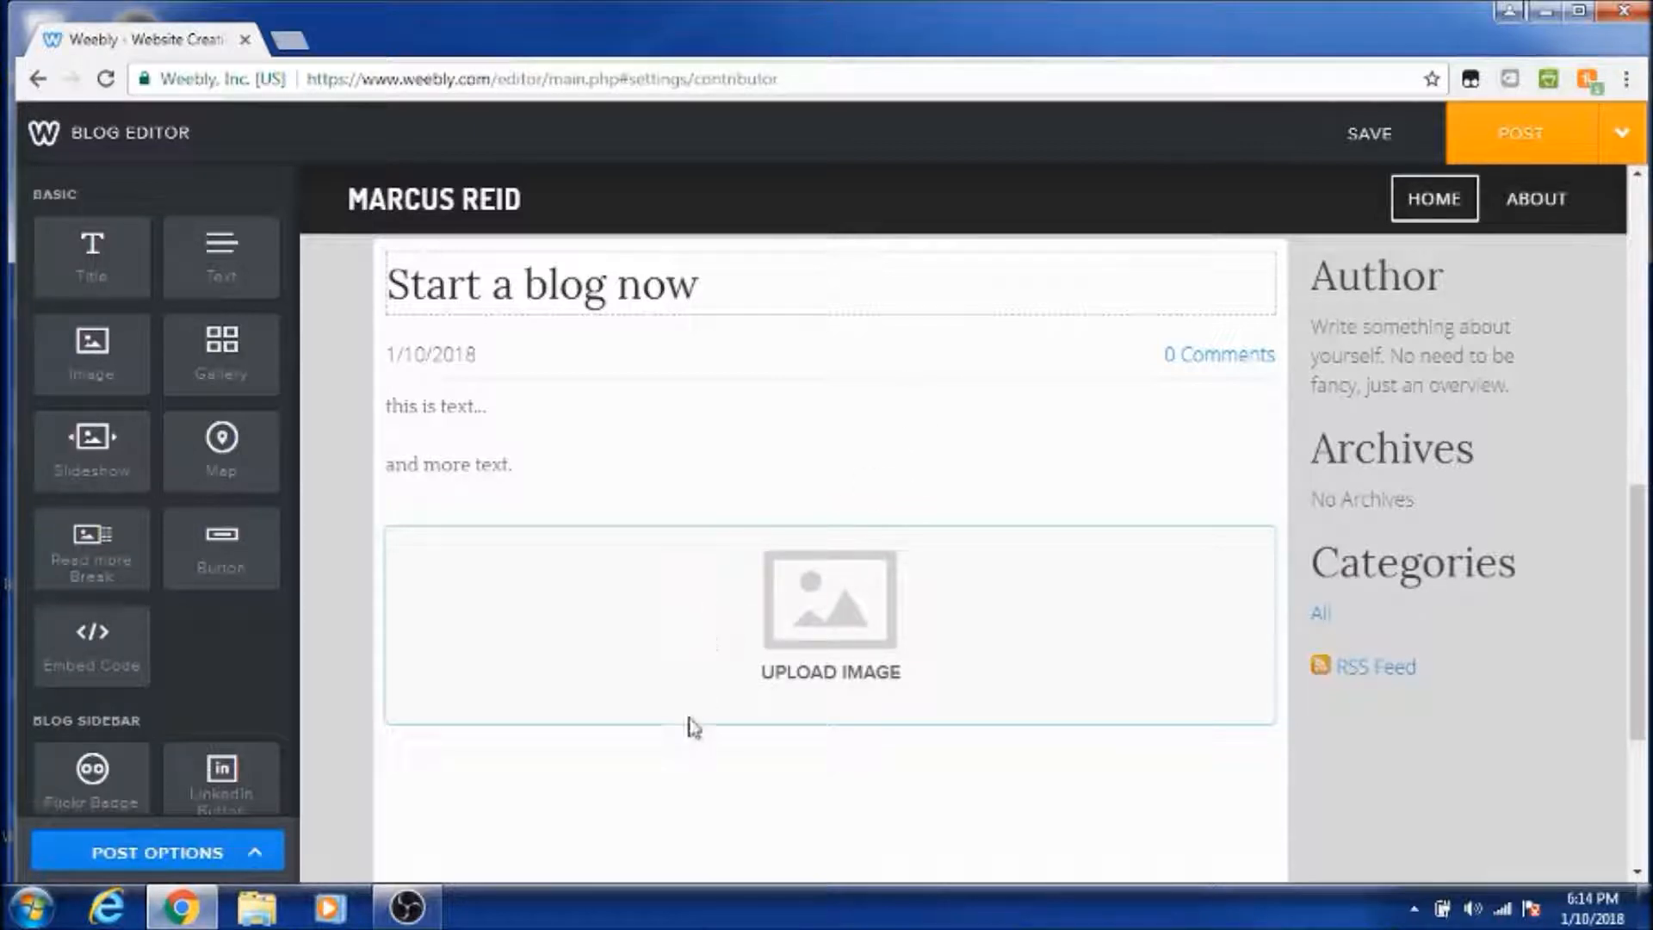
Step: Check the post layout through to the comments area and save the post without publishing it
{"action": "scroll", "coordinate": [689, 728], "scroll_direction": "down", "scroll_amount": 2}
{"action": "scroll", "coordinate": [686, 727], "scroll_direction": "up", "scroll_amount": 2}
{"action": "scroll", "coordinate": [825, 720], "scroll_direction": "down", "scroll_amount": 3}
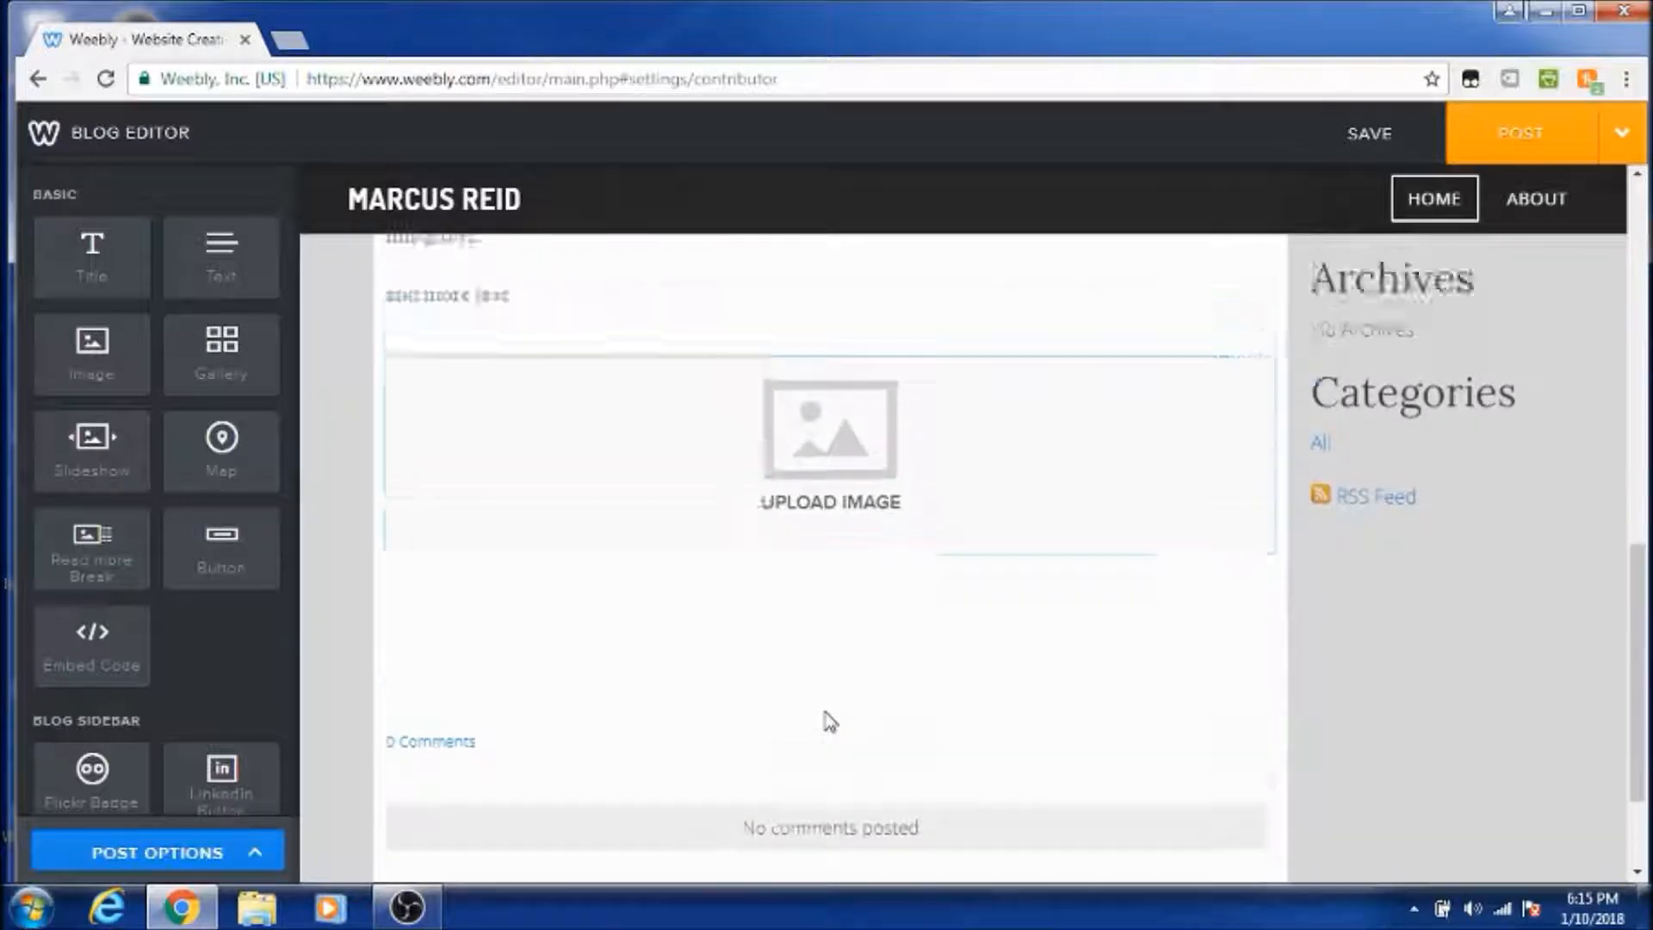
{"action": "scroll", "coordinate": [830, 722], "scroll_direction": "up", "scroll_amount": 10}
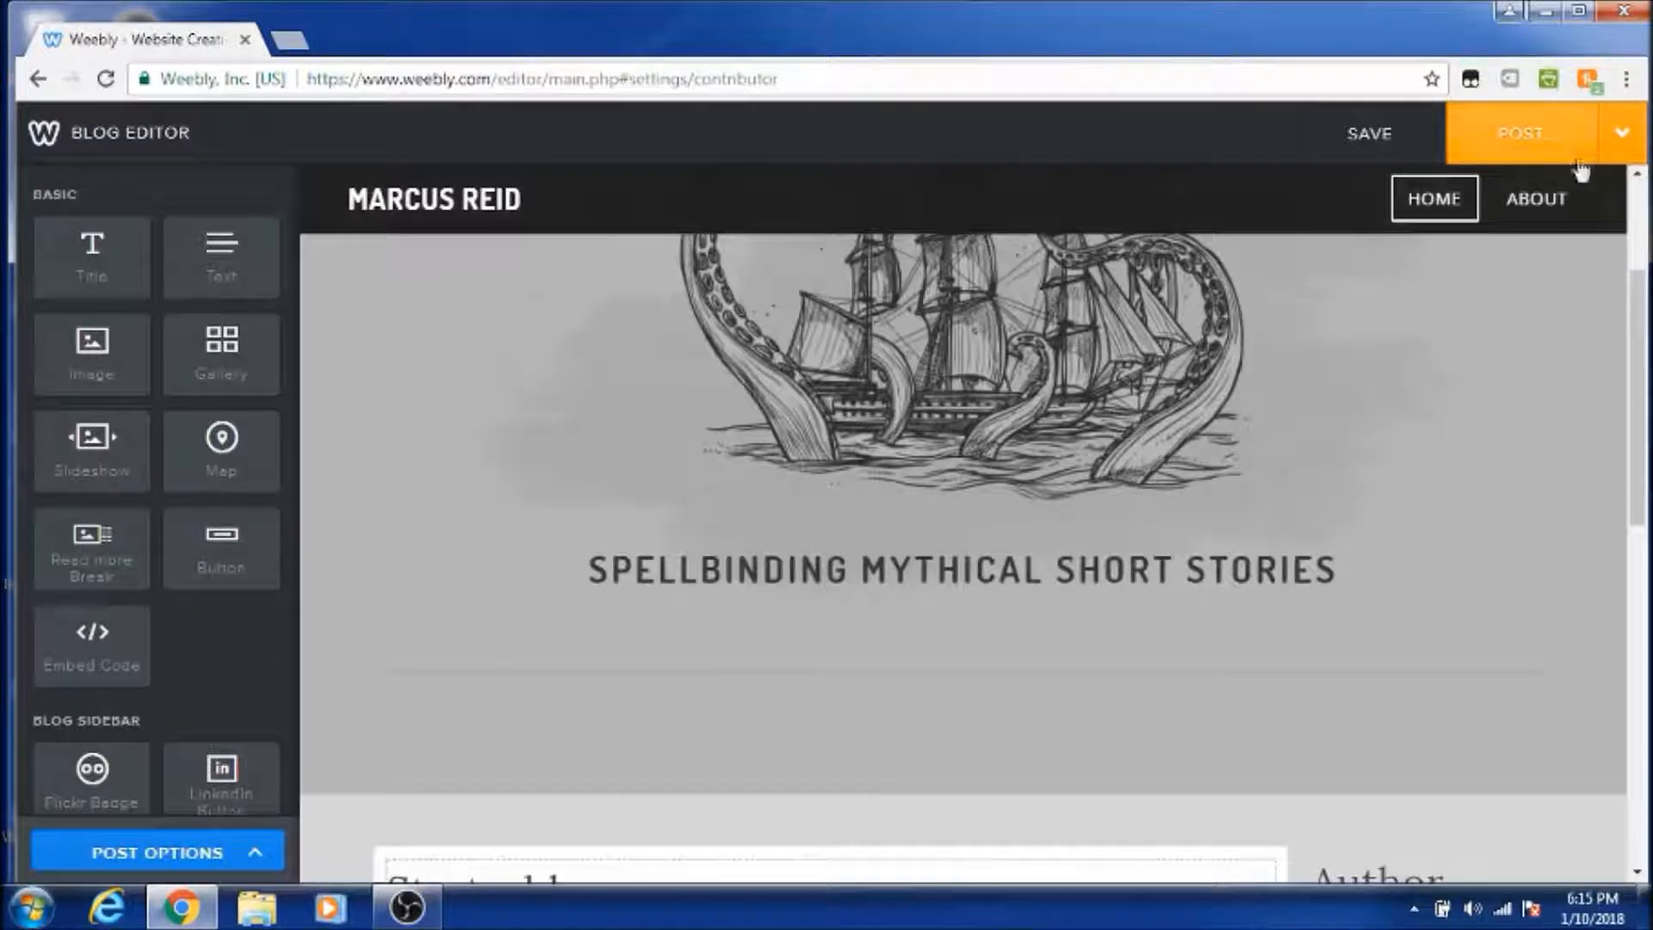
{"action": "left_click", "coordinate": [1368, 139]}
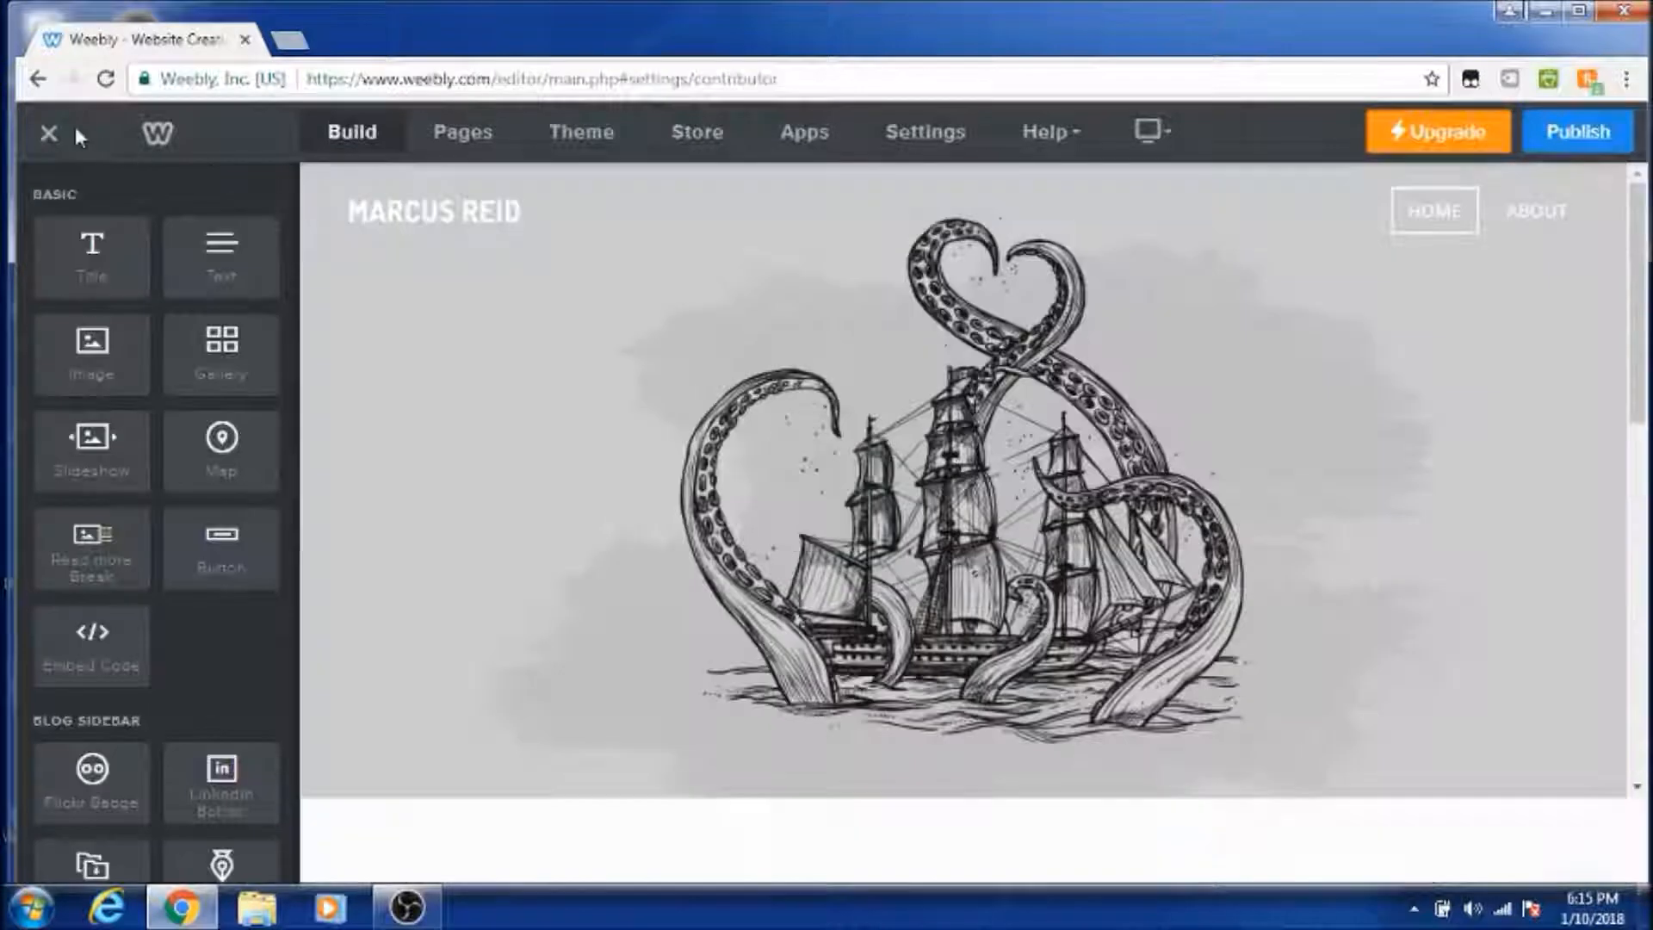
Step: Leave the site editor, switch the dashboard to the Telekinesis Zone site and open that site for editing
{"action": "left_click", "coordinate": [49, 136]}
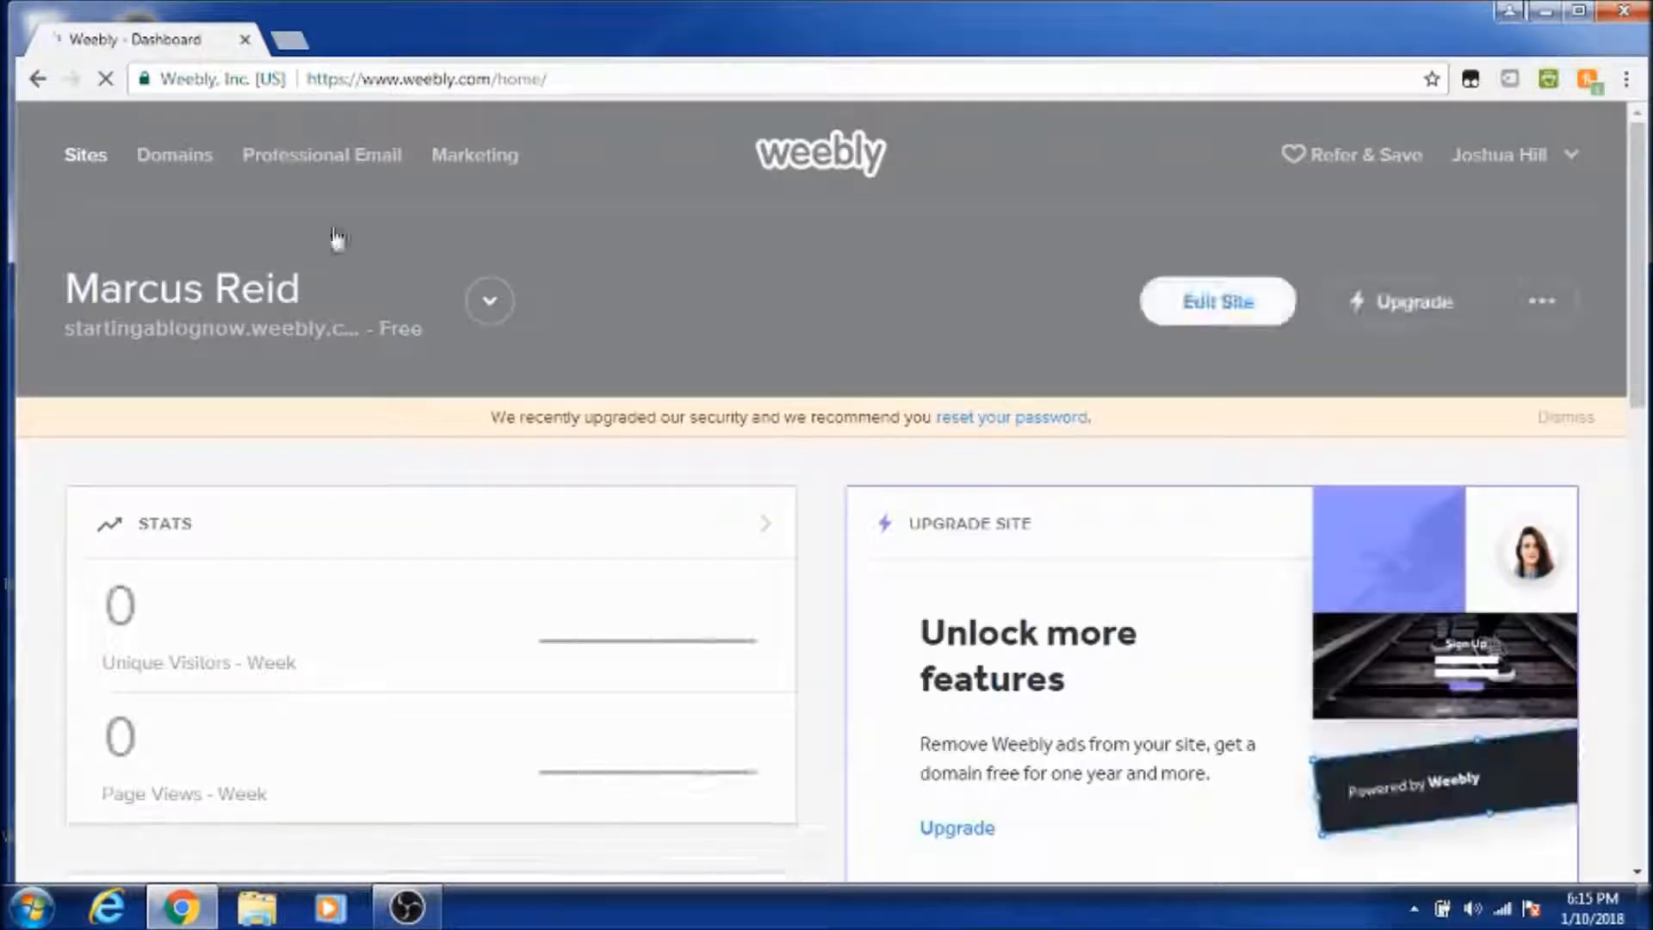
{"action": "left_click", "coordinate": [486, 304]}
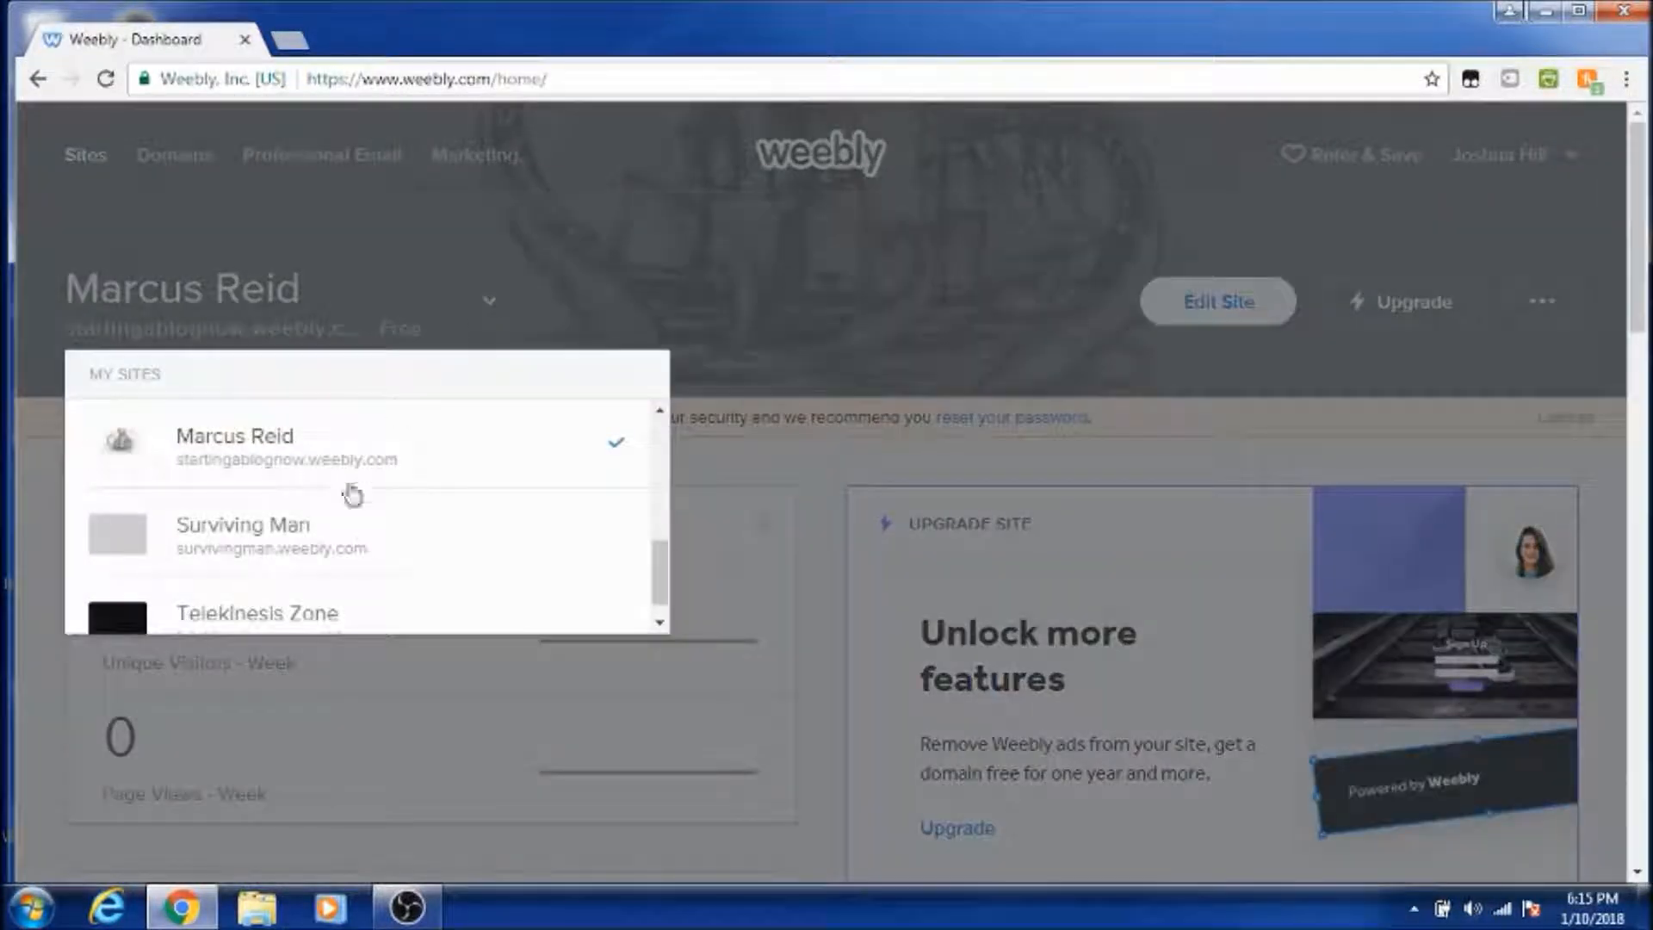
{"action": "scroll", "coordinate": [343, 586], "scroll_direction": "down", "scroll_amount": 1}
{"action": "left_click", "coordinate": [342, 590]}
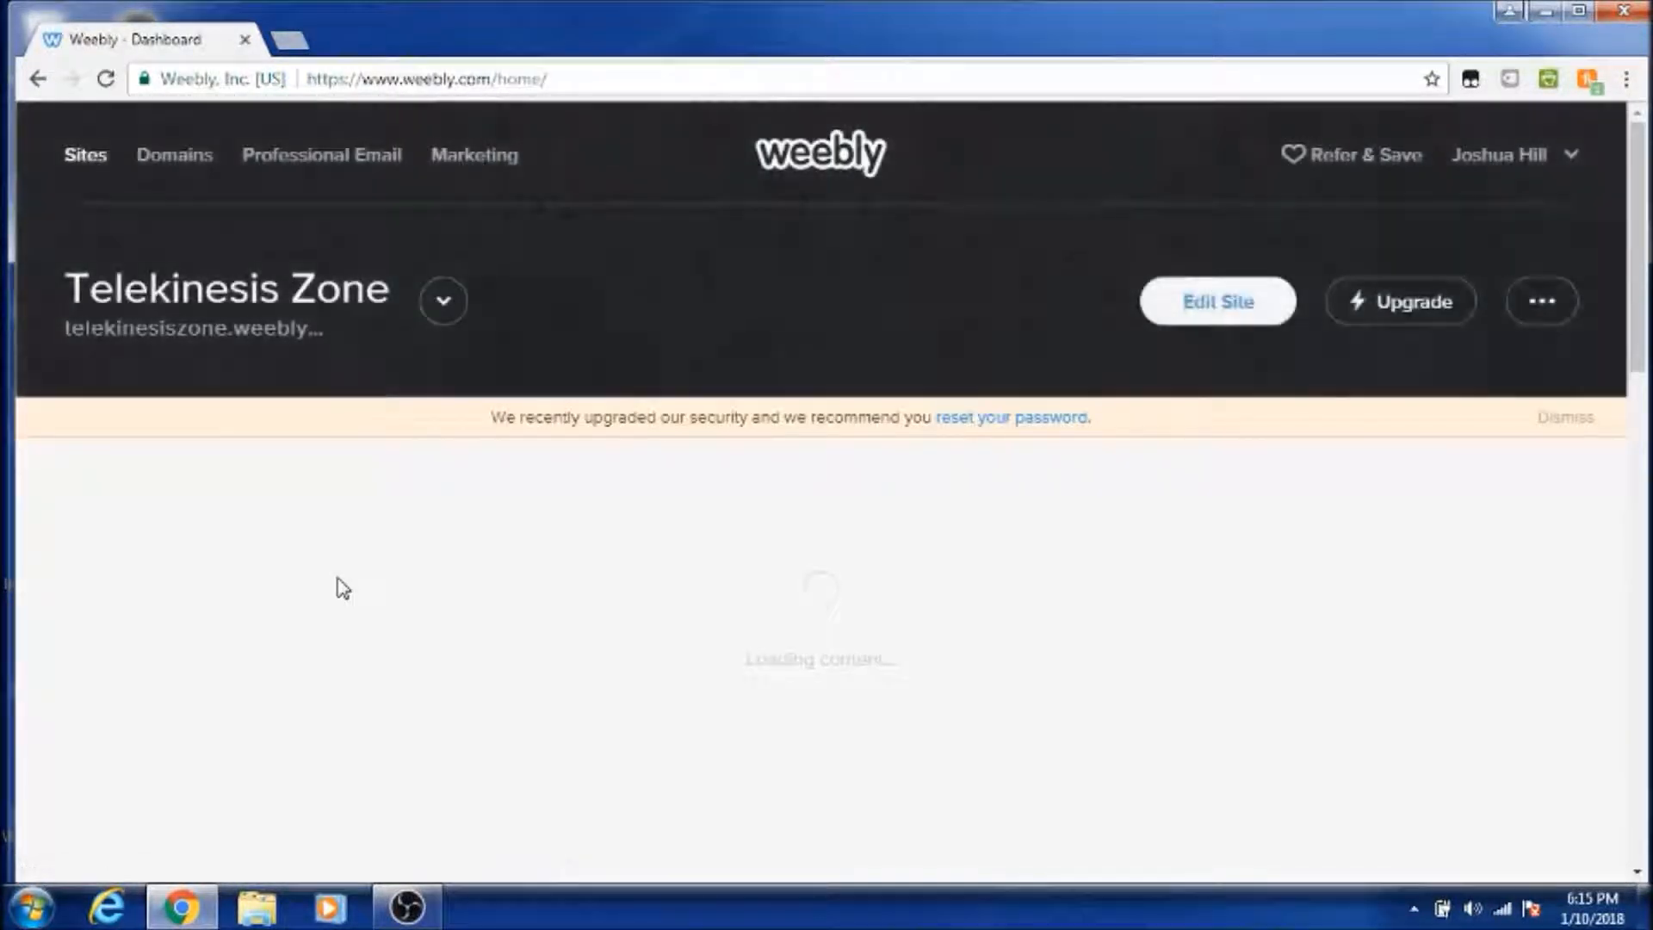
{"action": "left_click", "coordinate": [1227, 321]}
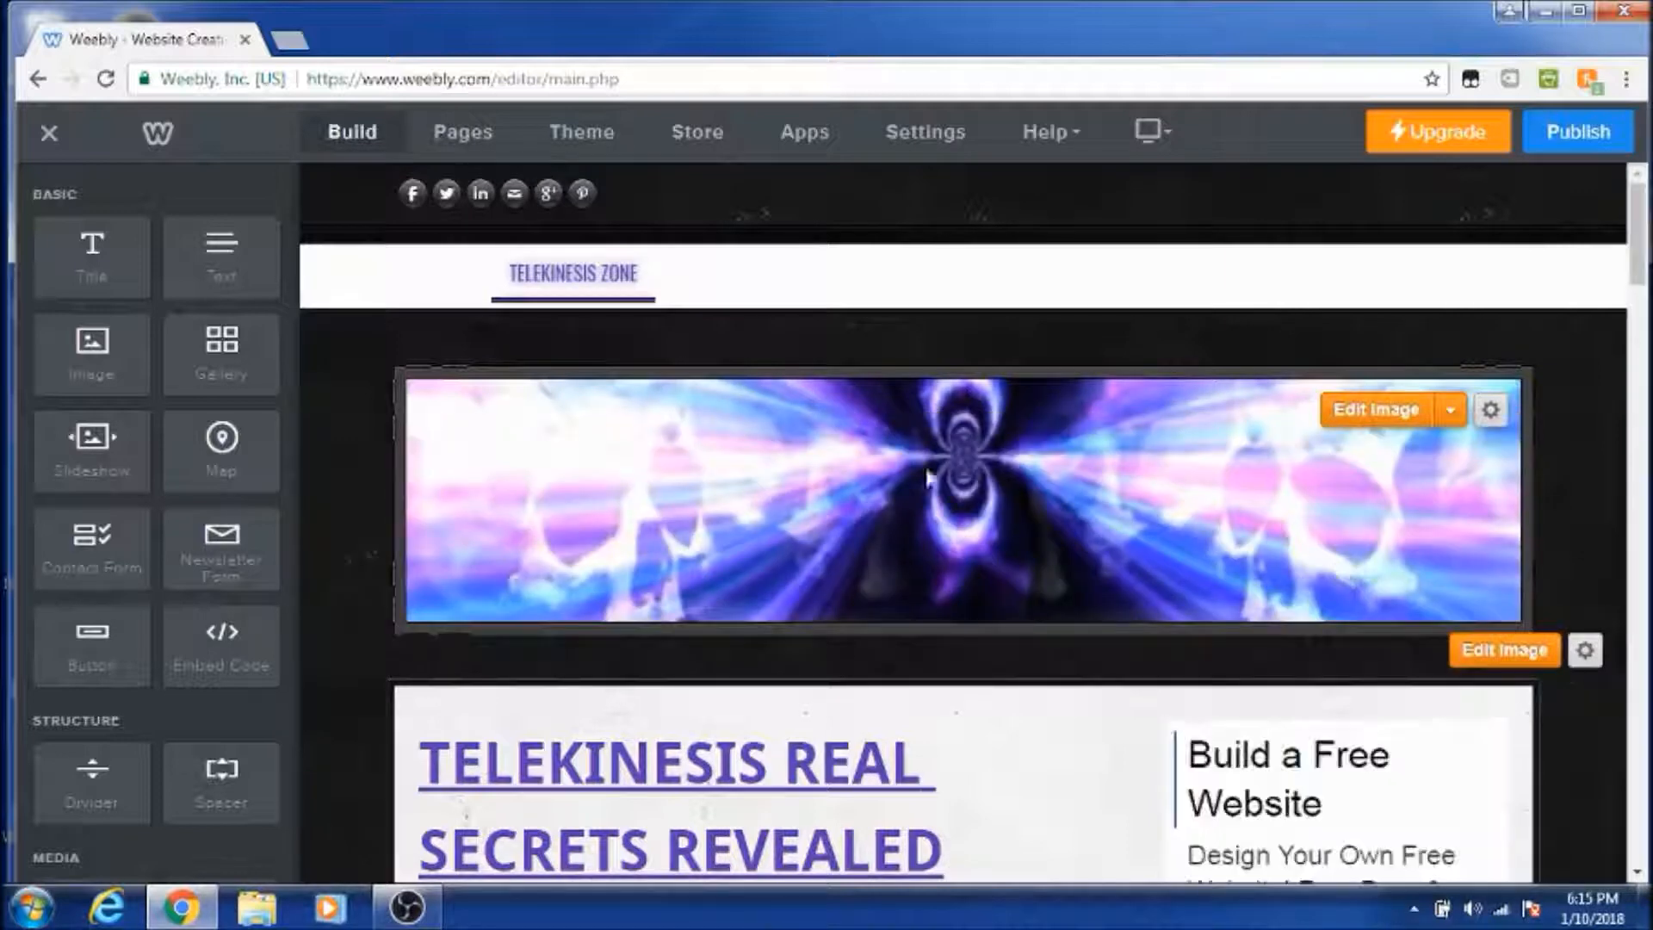
Step: Examine the Telekinesis Zone home page from header to footer, including its text, ads, Amazon product and review sections
{"action": "scroll", "coordinate": [809, 503], "scroll_direction": "down", "scroll_amount": 1}
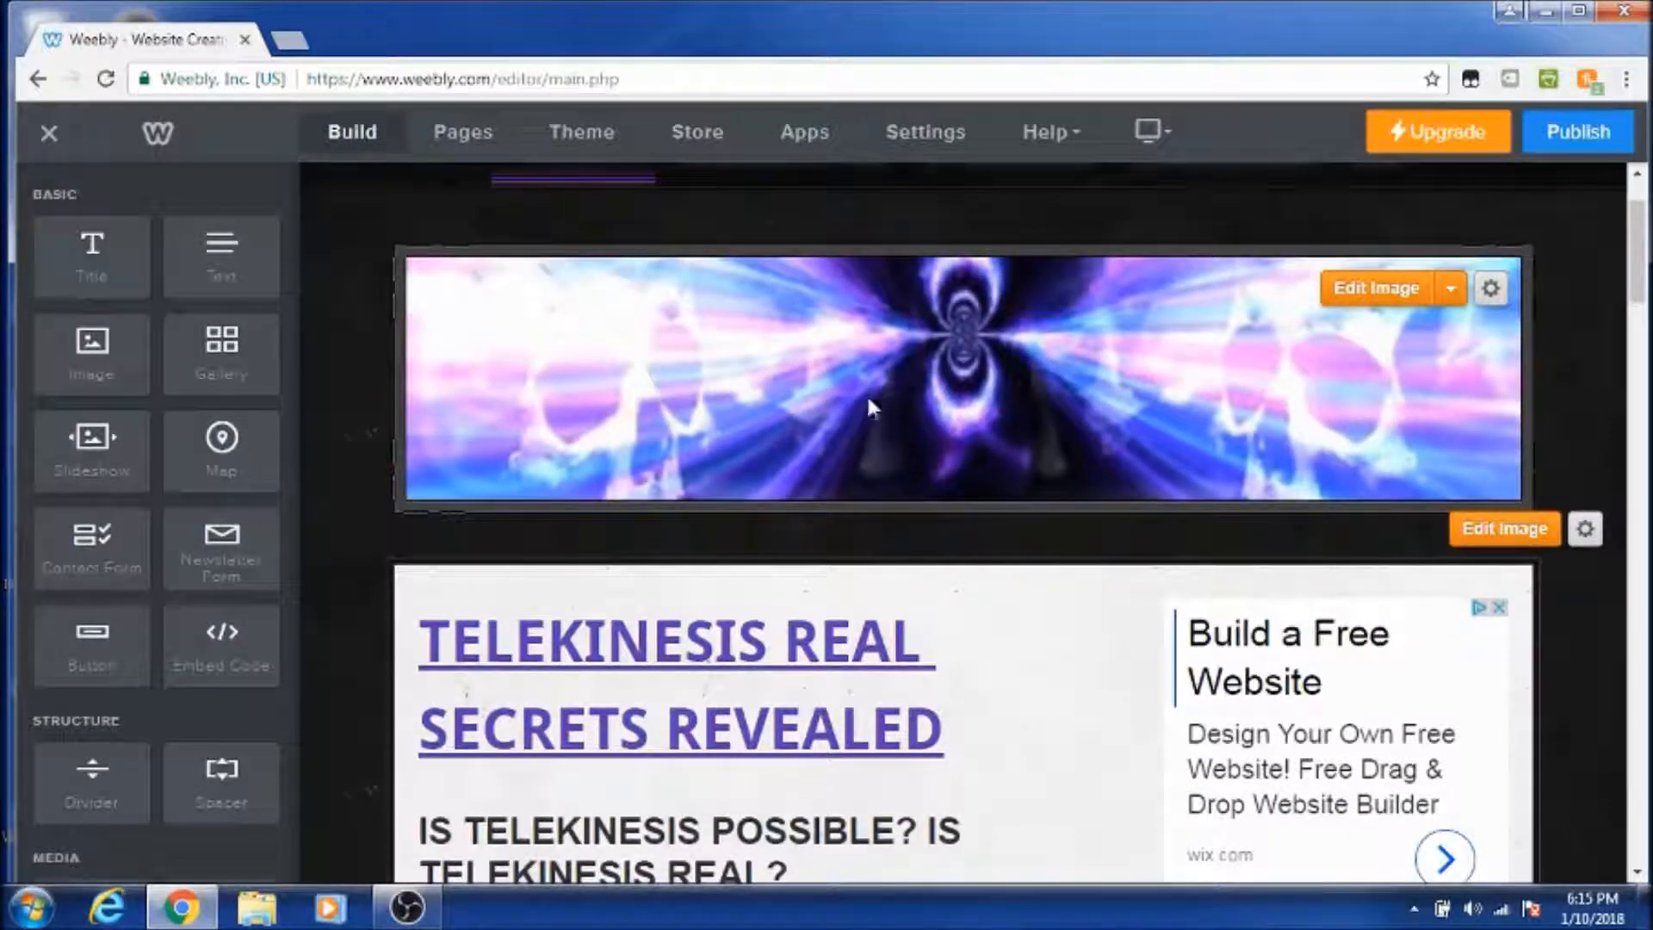
{"action": "scroll", "coordinate": [918, 542], "scroll_direction": "down", "scroll_amount": 2}
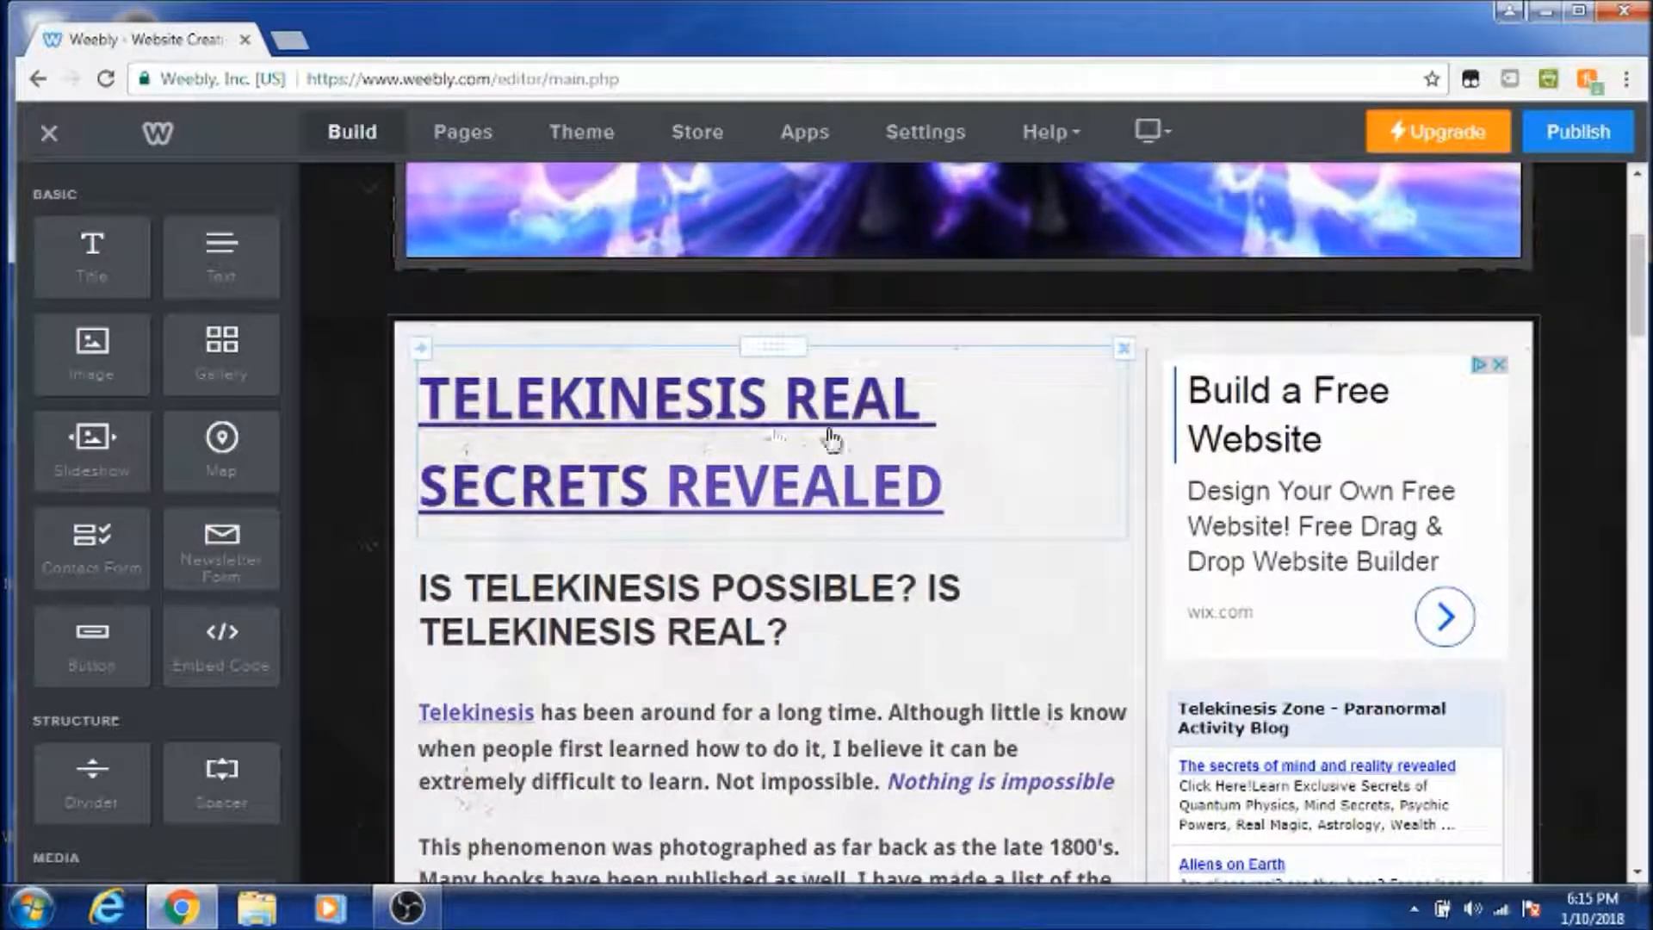
{"action": "scroll", "coordinate": [992, 601], "scroll_direction": "down", "scroll_amount": 4}
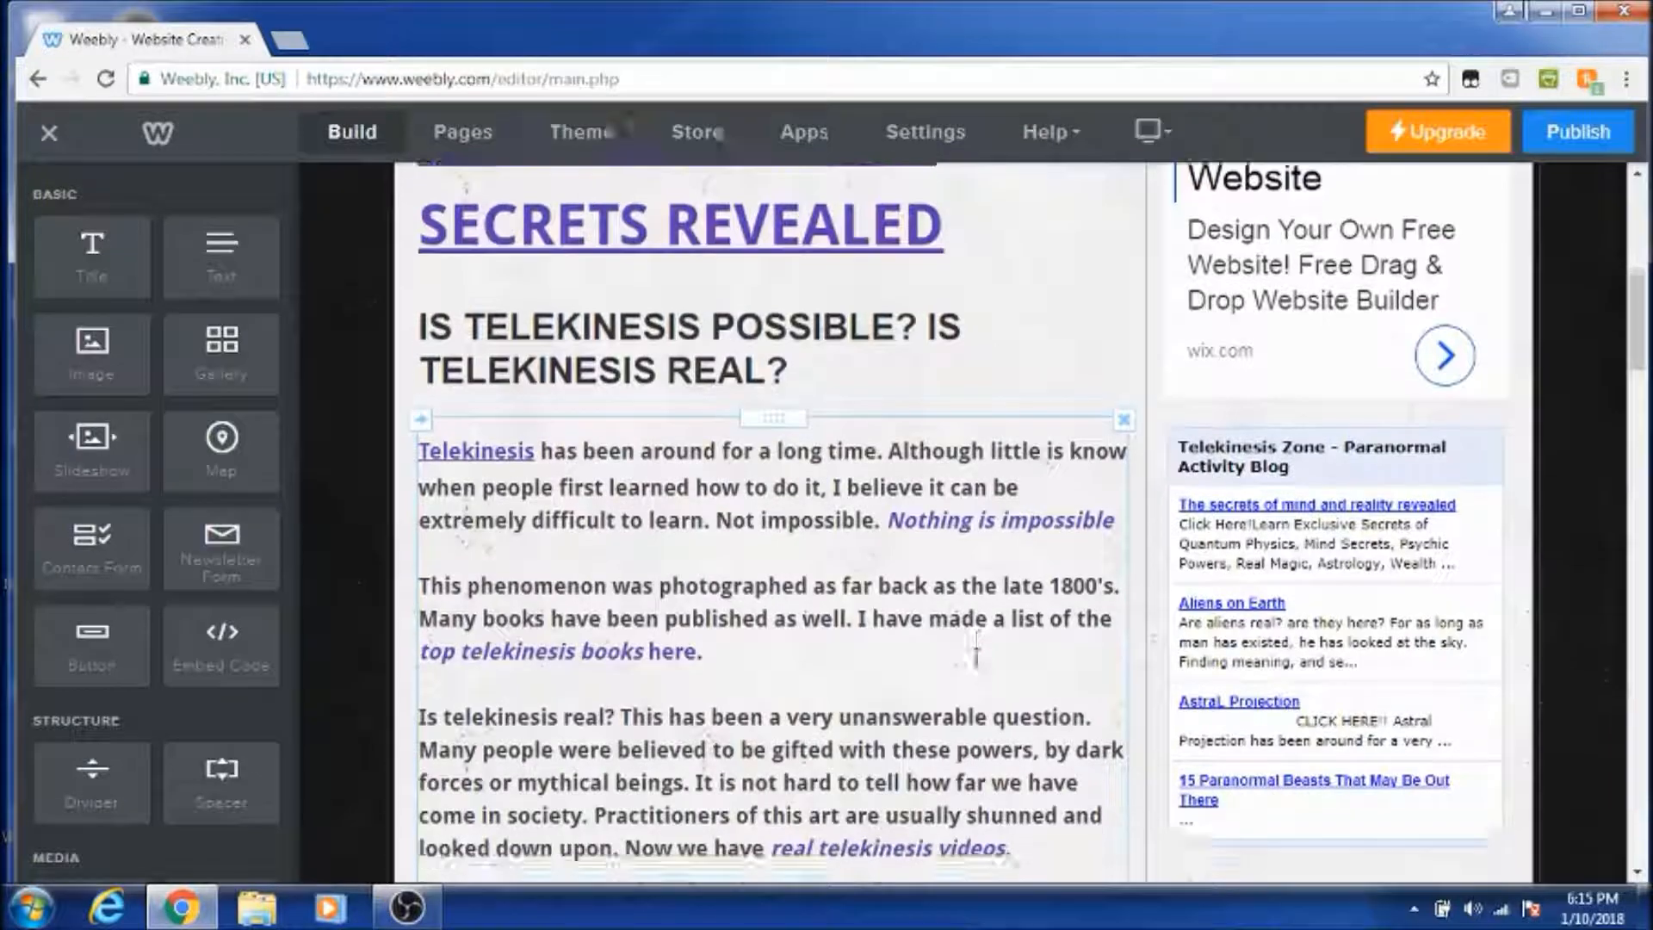
{"action": "scroll", "coordinate": [852, 654], "scroll_direction": "down", "scroll_amount": 15}
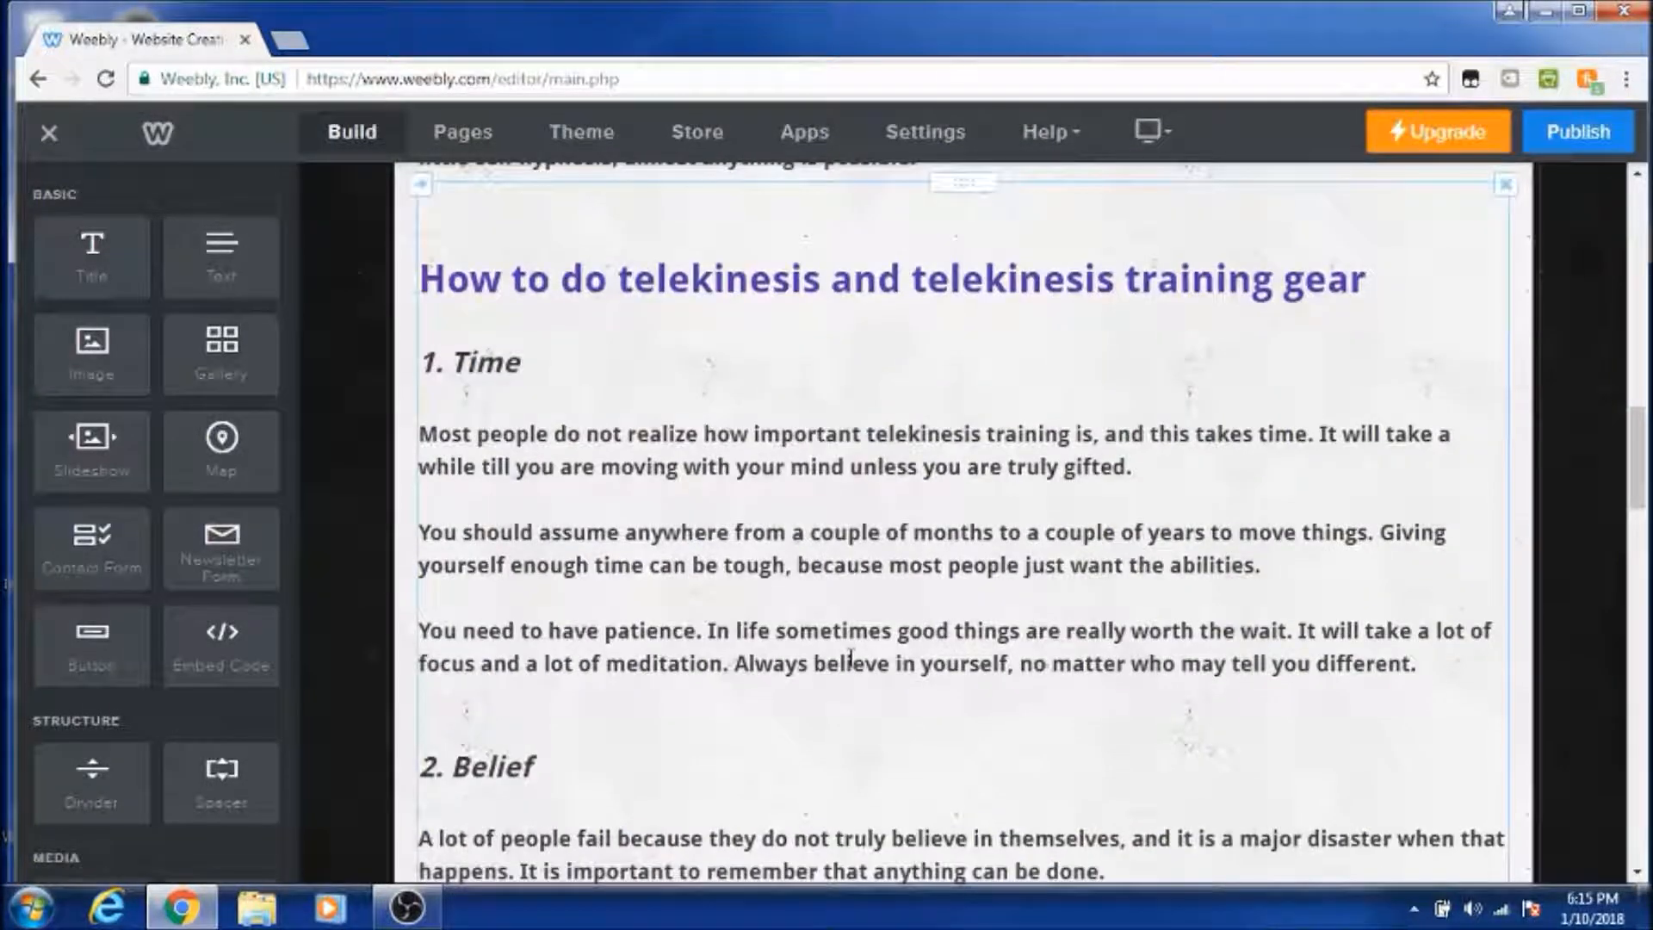
{"action": "scroll", "coordinate": [852, 667], "scroll_direction": "down", "scroll_amount": 3}
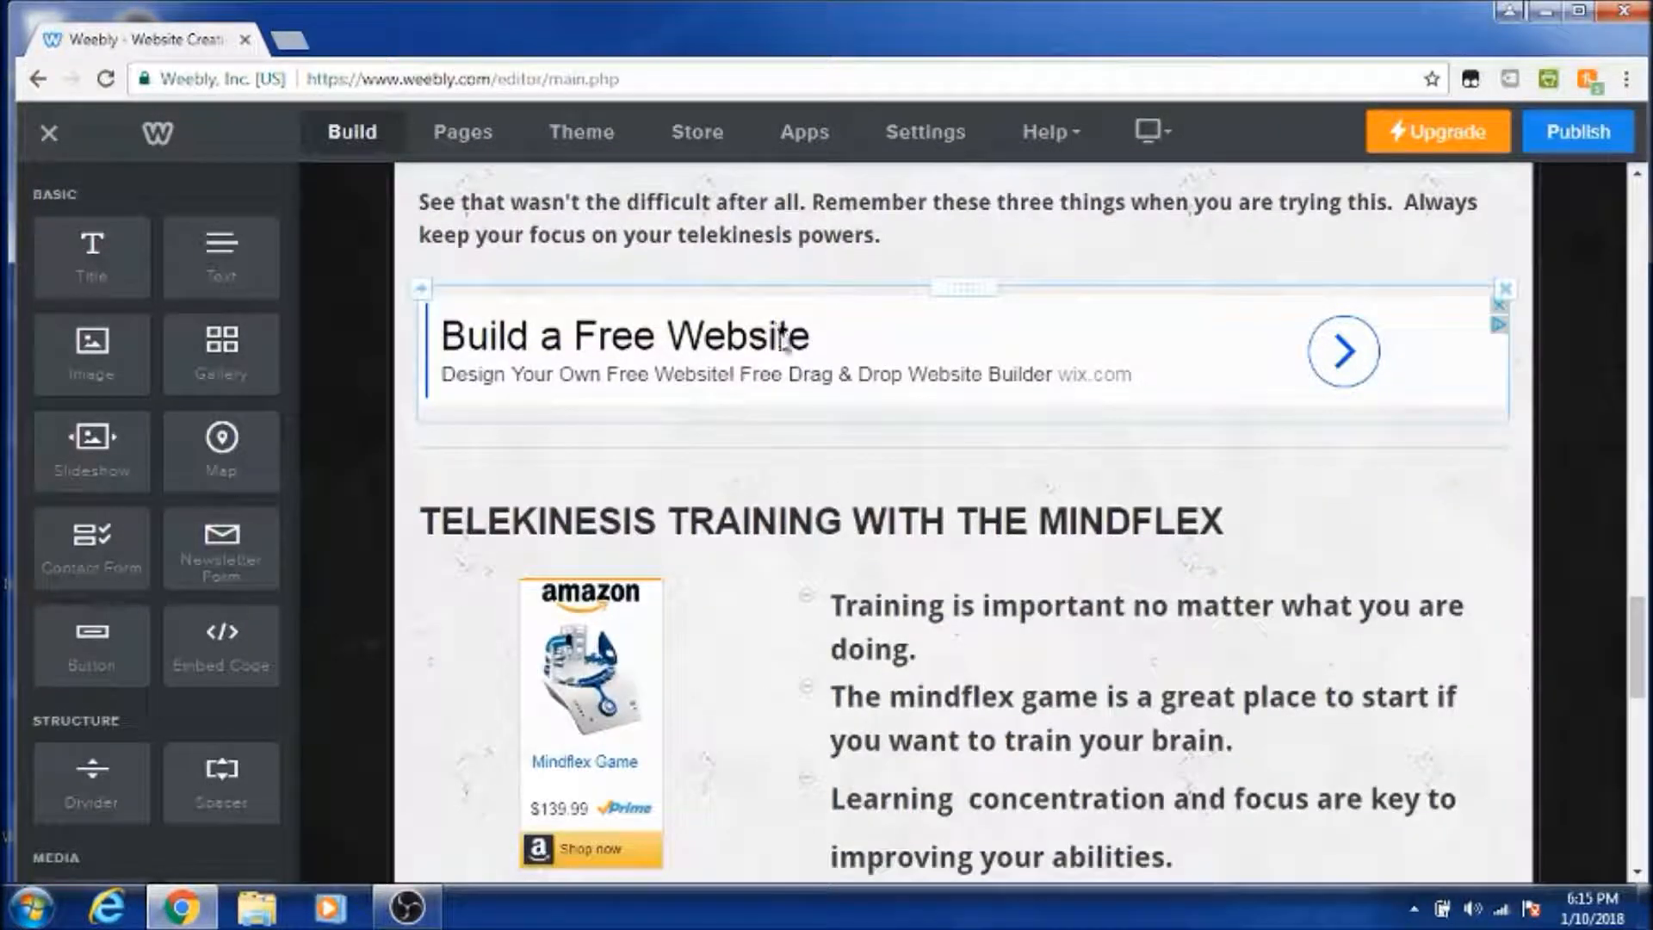
{"action": "scroll", "coordinate": [1061, 370], "scroll_direction": "down", "scroll_amount": 4}
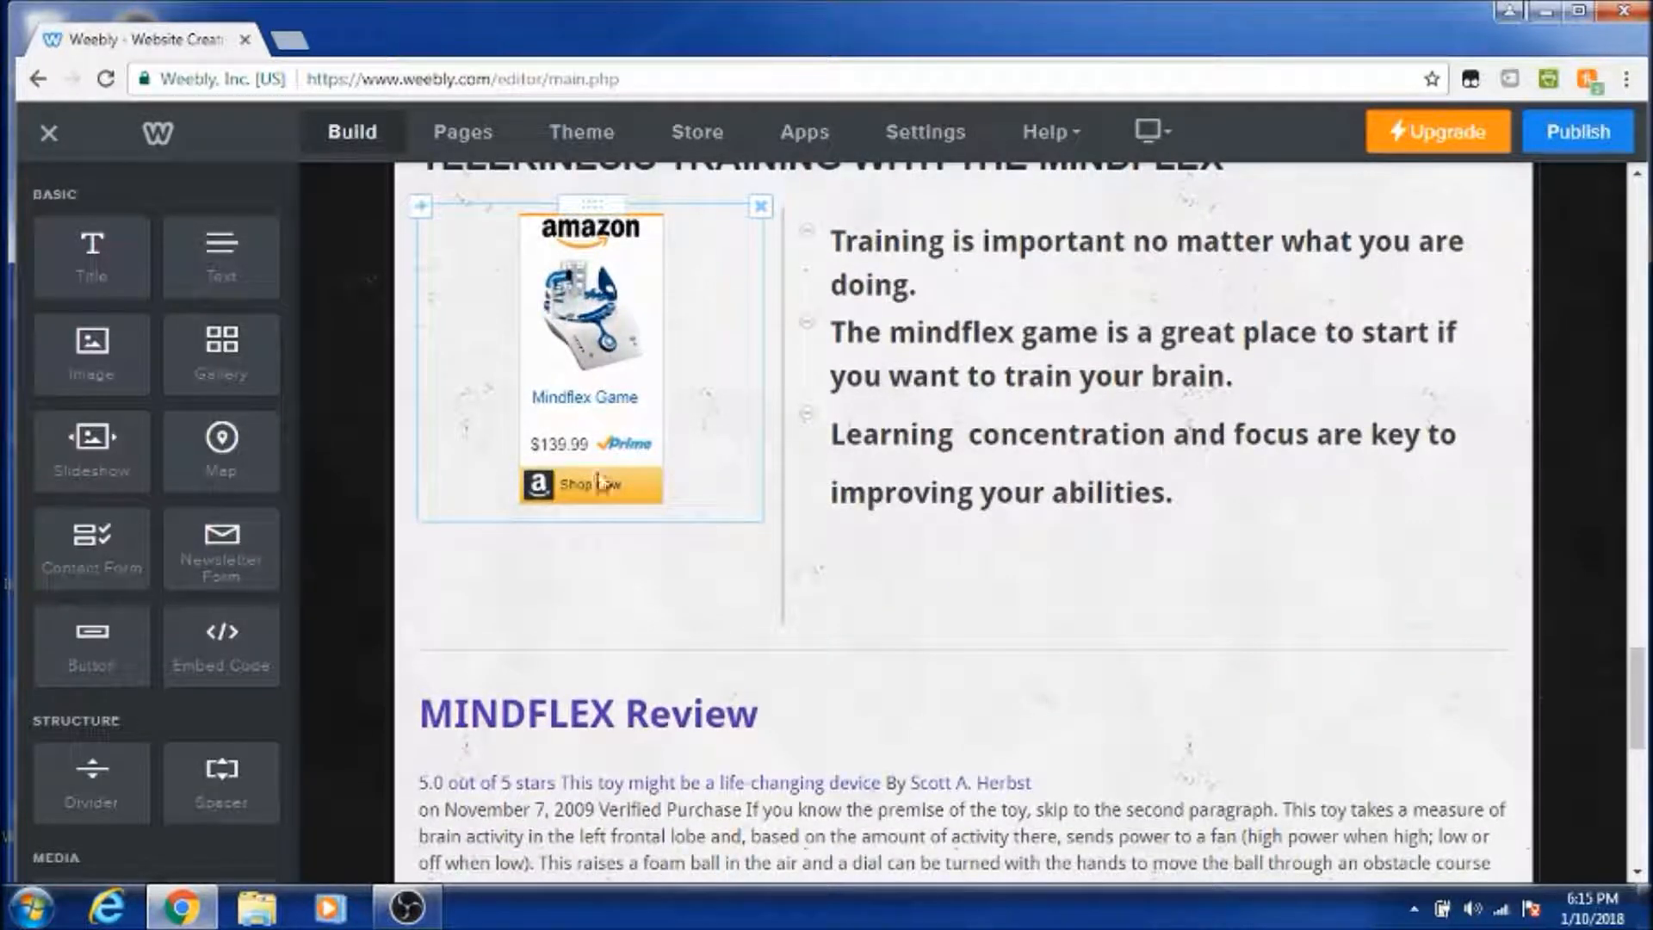
{"action": "scroll", "coordinate": [626, 491], "scroll_direction": "down", "scroll_amount": 5}
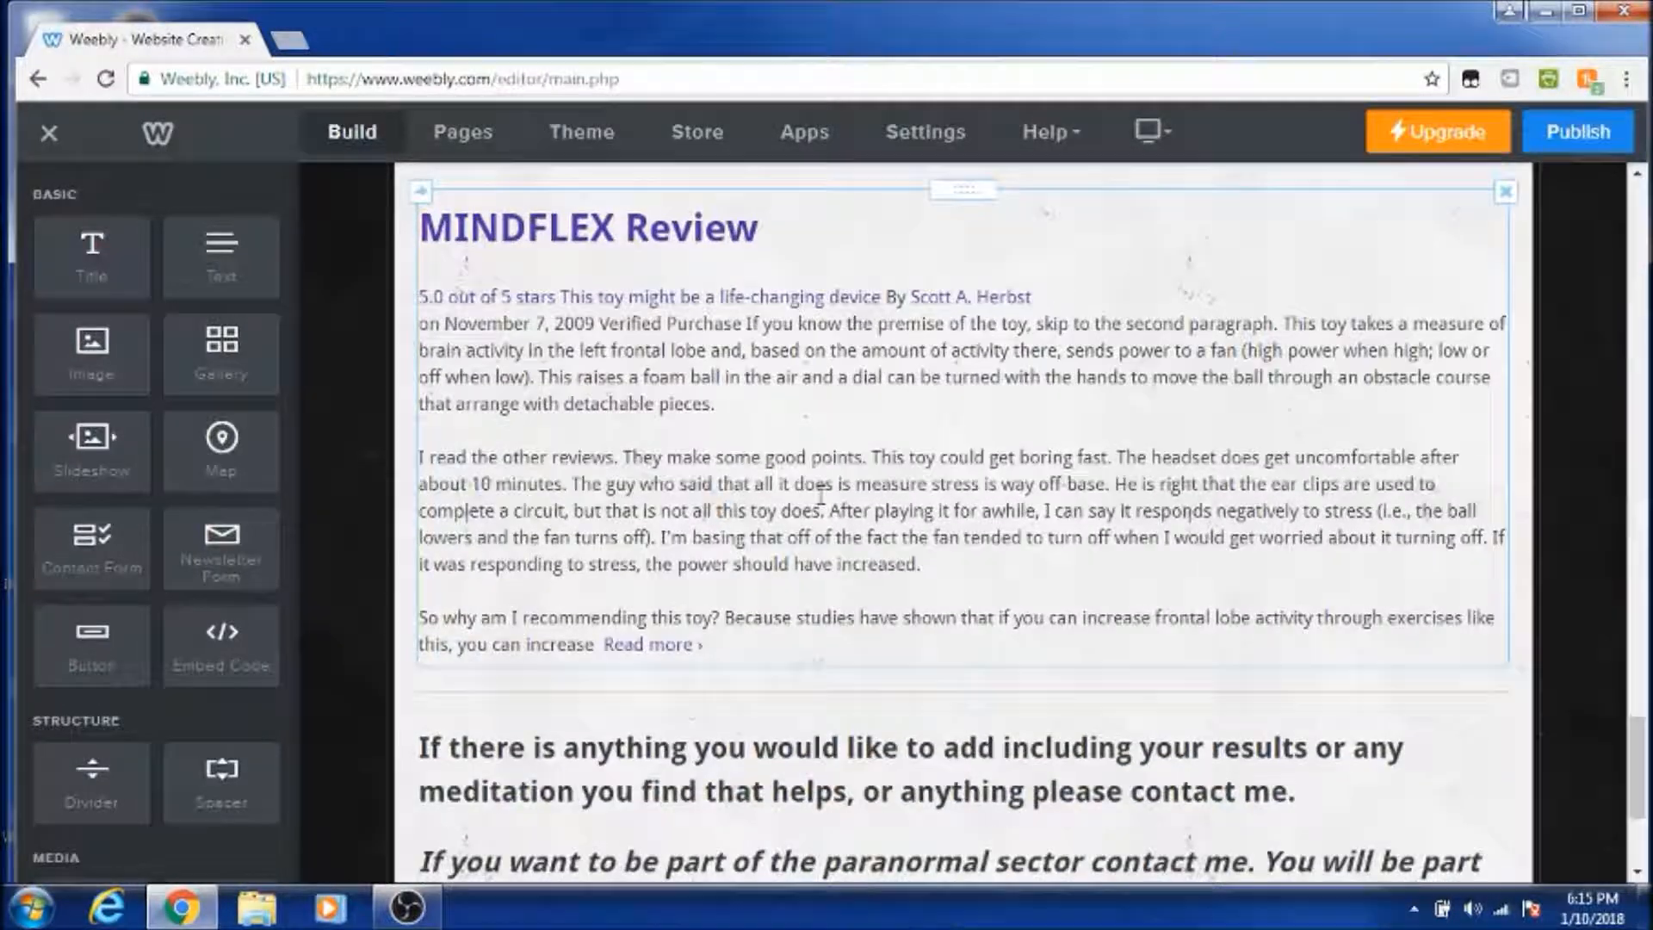
{"action": "scroll", "coordinate": [799, 565], "scroll_direction": "down", "scroll_amount": 2}
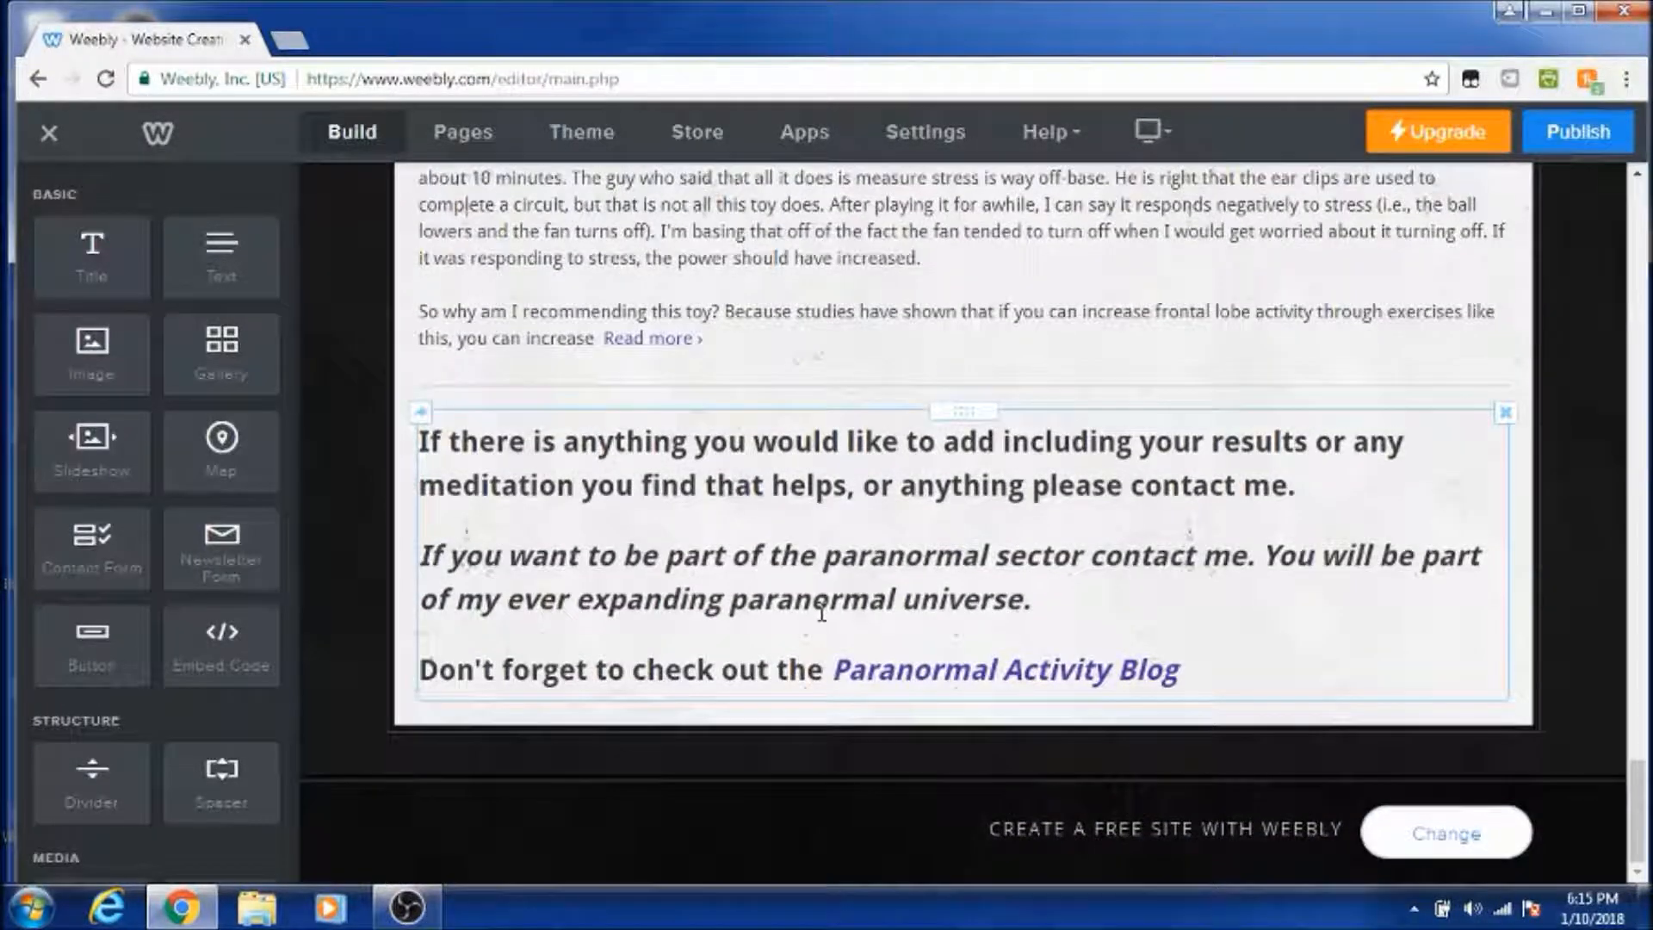
{"action": "scroll", "coordinate": [822, 612], "scroll_direction": "up", "scroll_amount": 20}
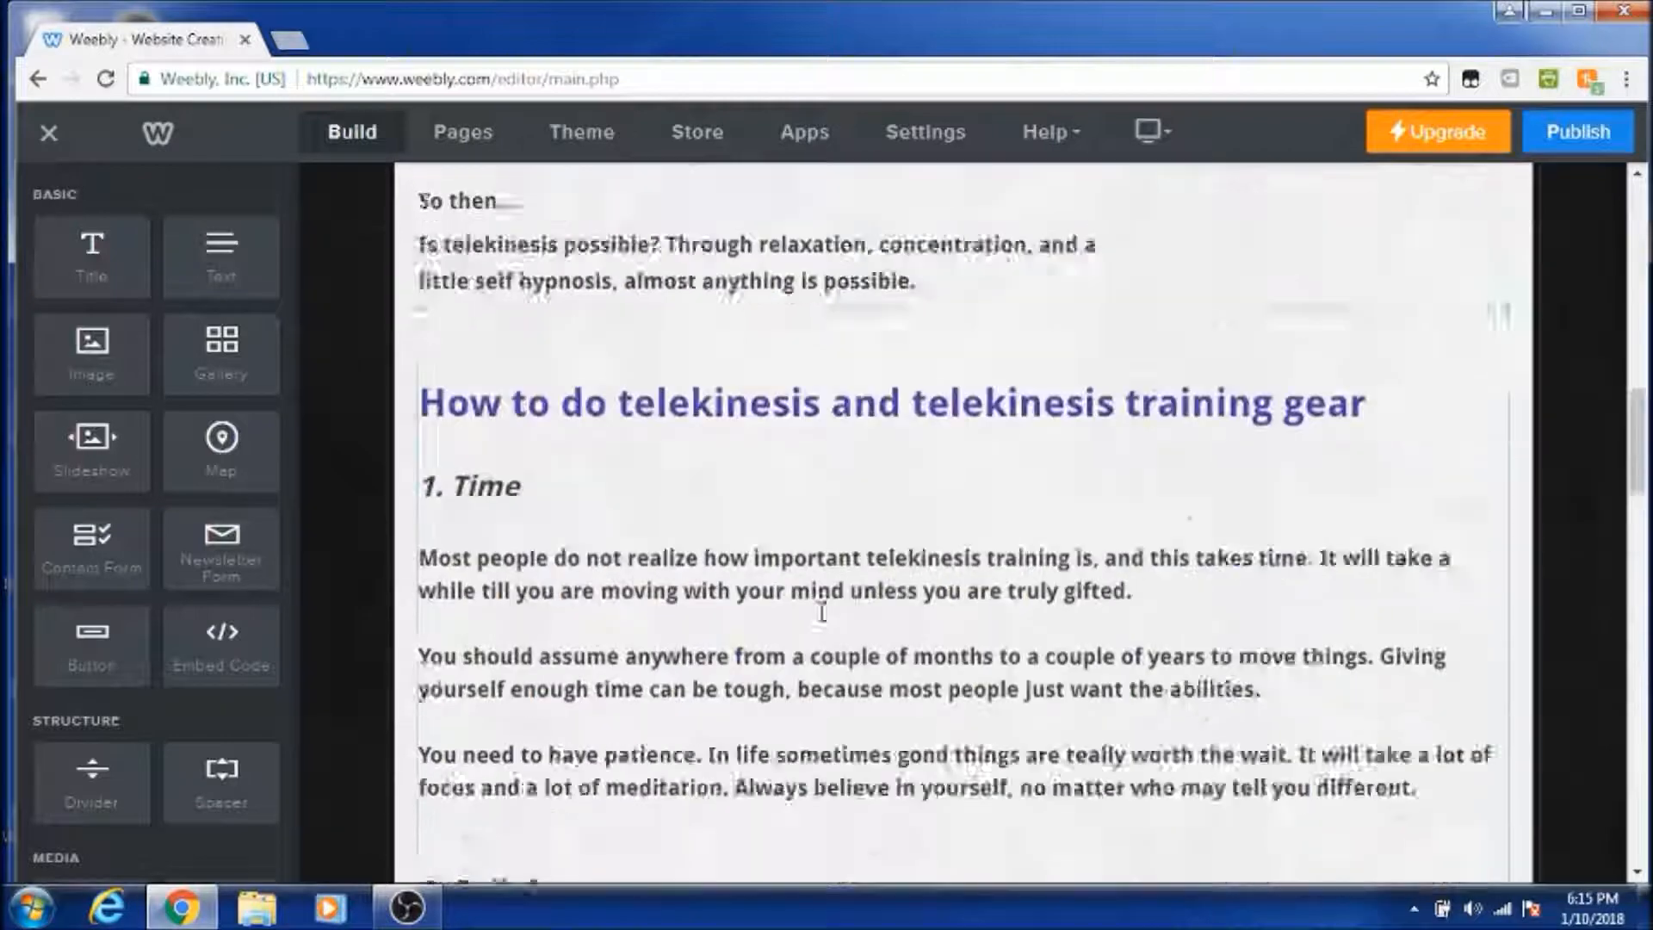
{"action": "scroll", "coordinate": [821, 608], "scroll_direction": "up", "scroll_amount": 15}
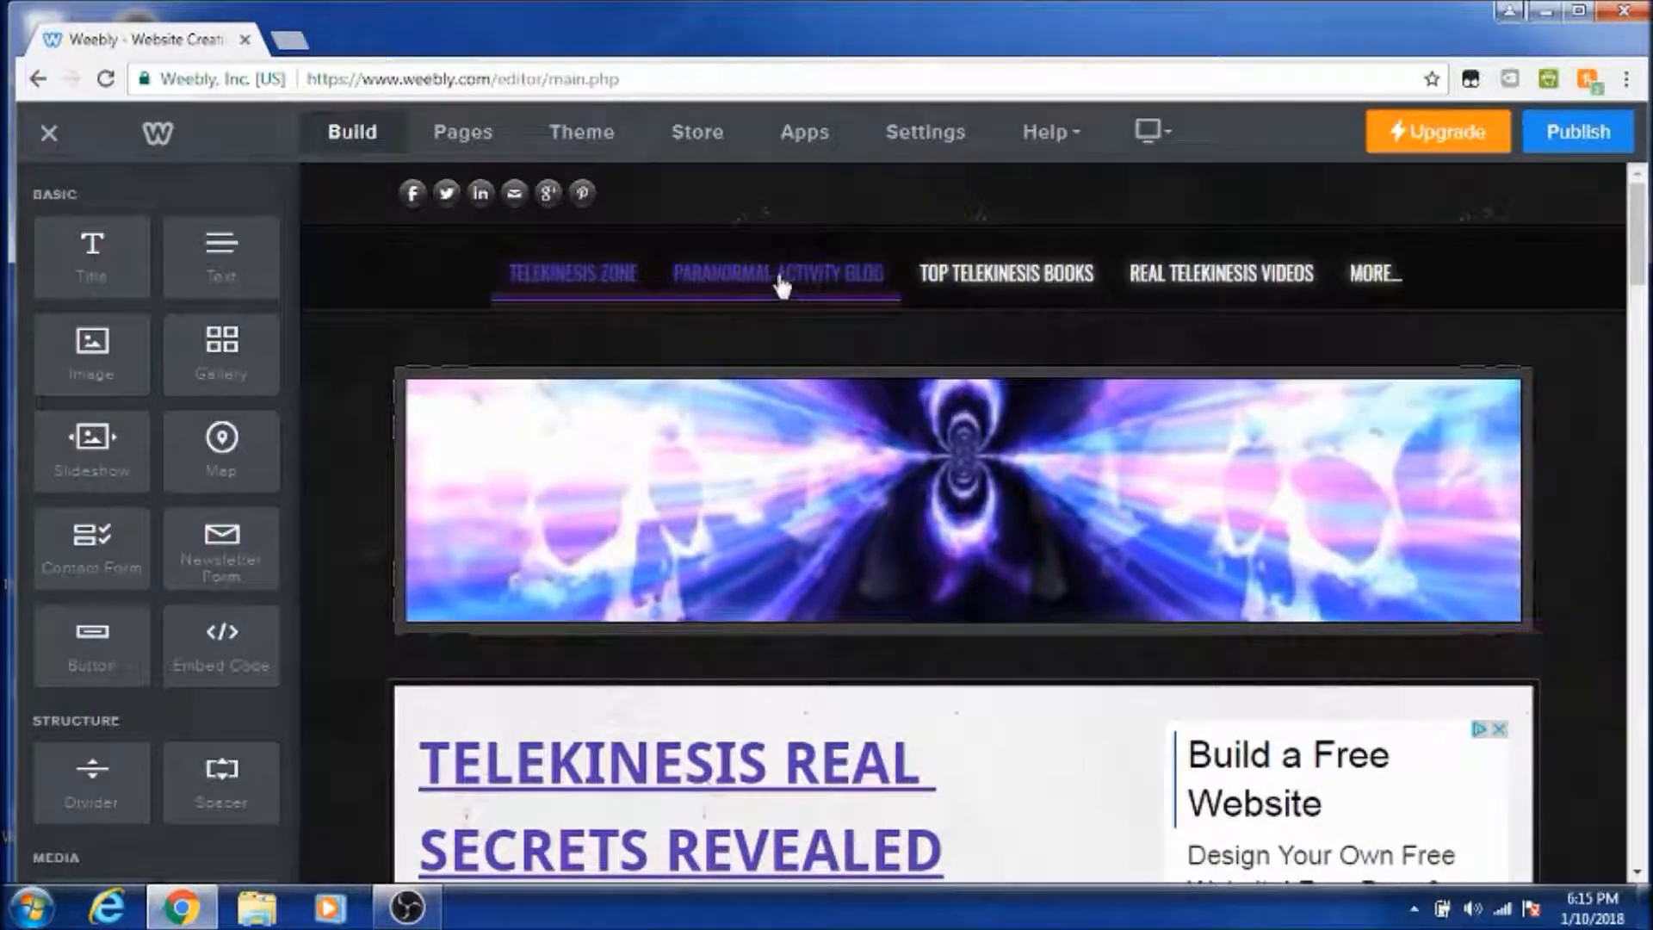
Step: Open the Paranormal Activity Blog page and examine its posts and sidebar down to the Astral Projection post
{"action": "left_click", "coordinate": [775, 269]}
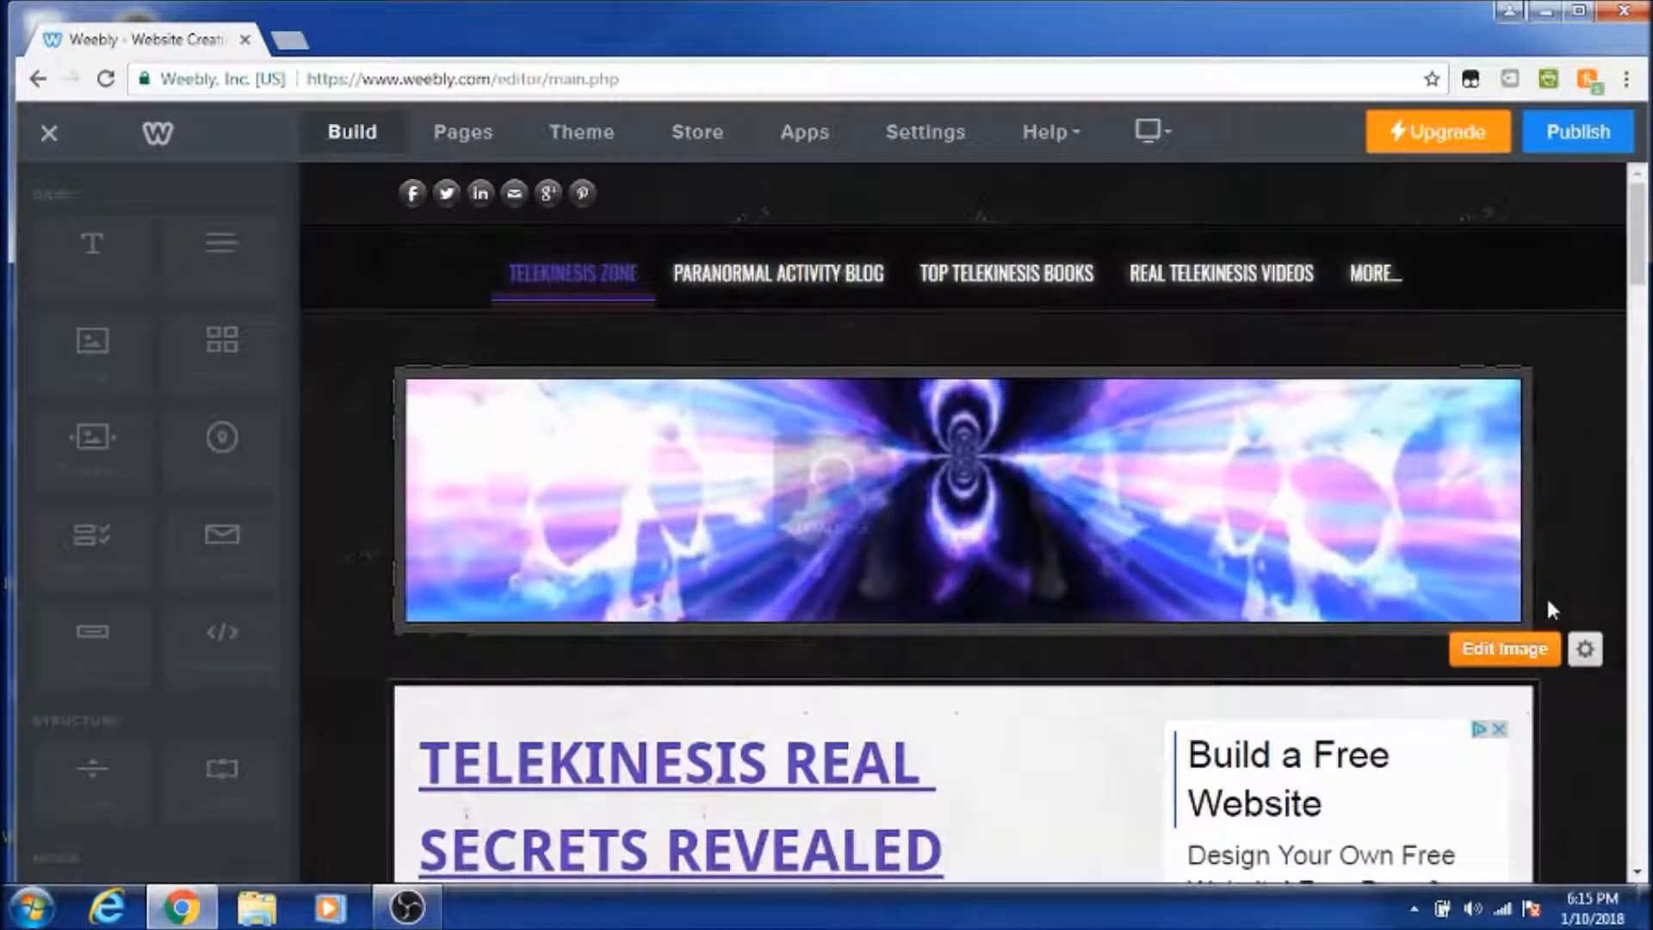
{"action": "scroll", "coordinate": [1580, 456], "scroll_direction": "down", "scroll_amount": 2}
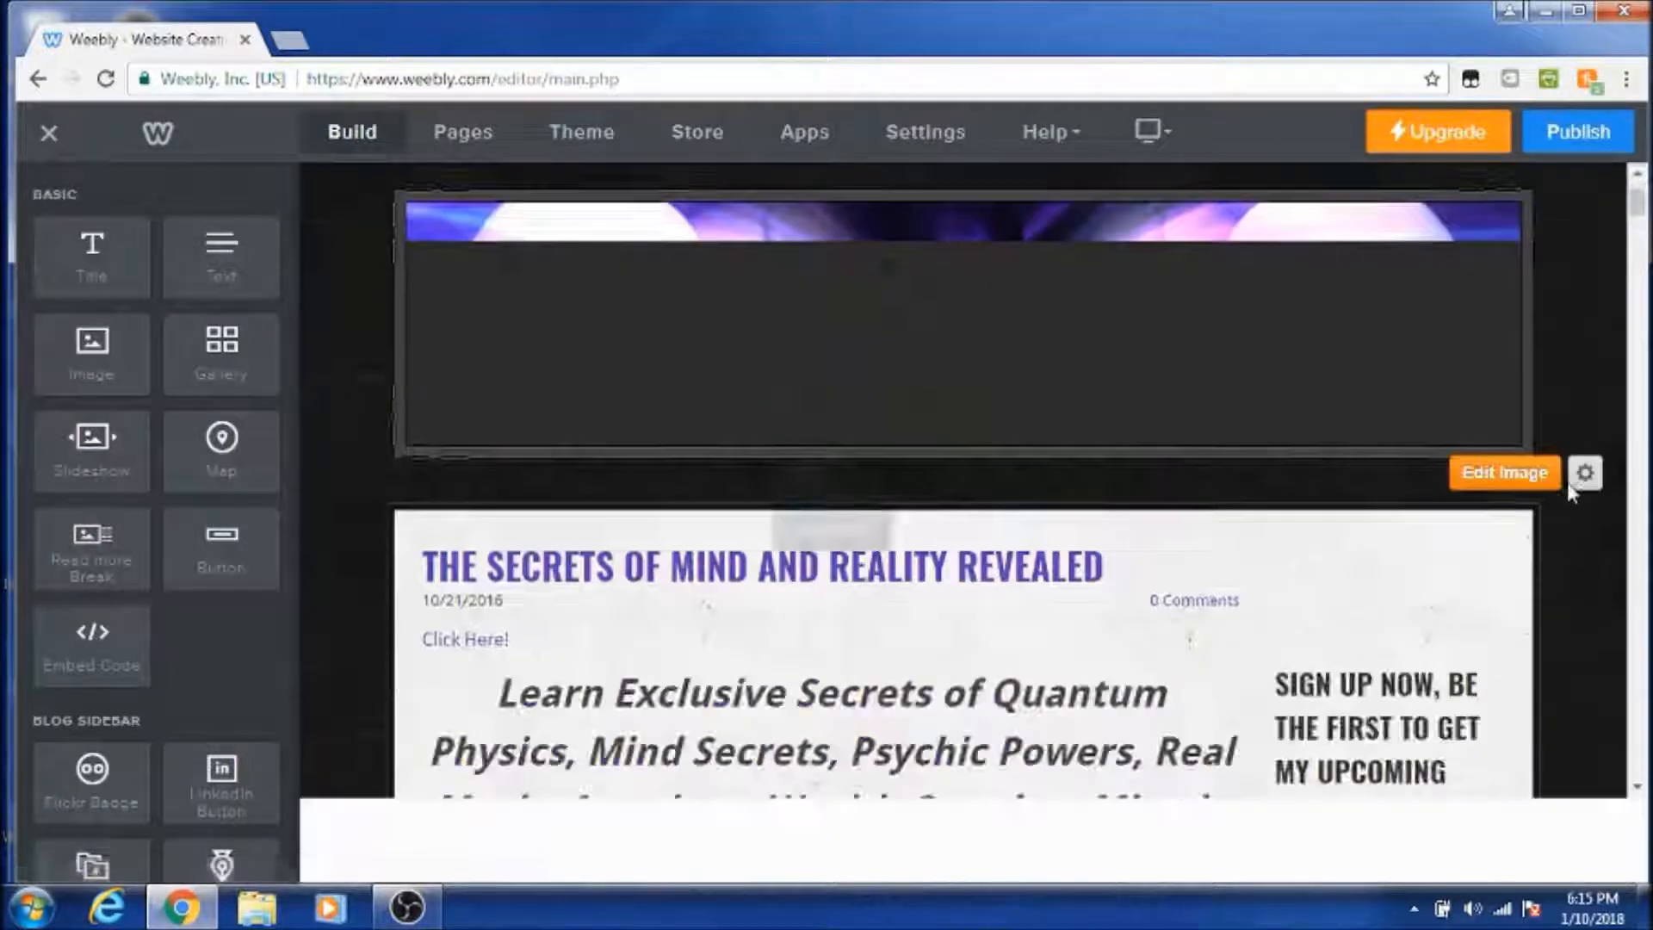
{"action": "scroll", "coordinate": [1559, 499], "scroll_direction": "down", "scroll_amount": 5}
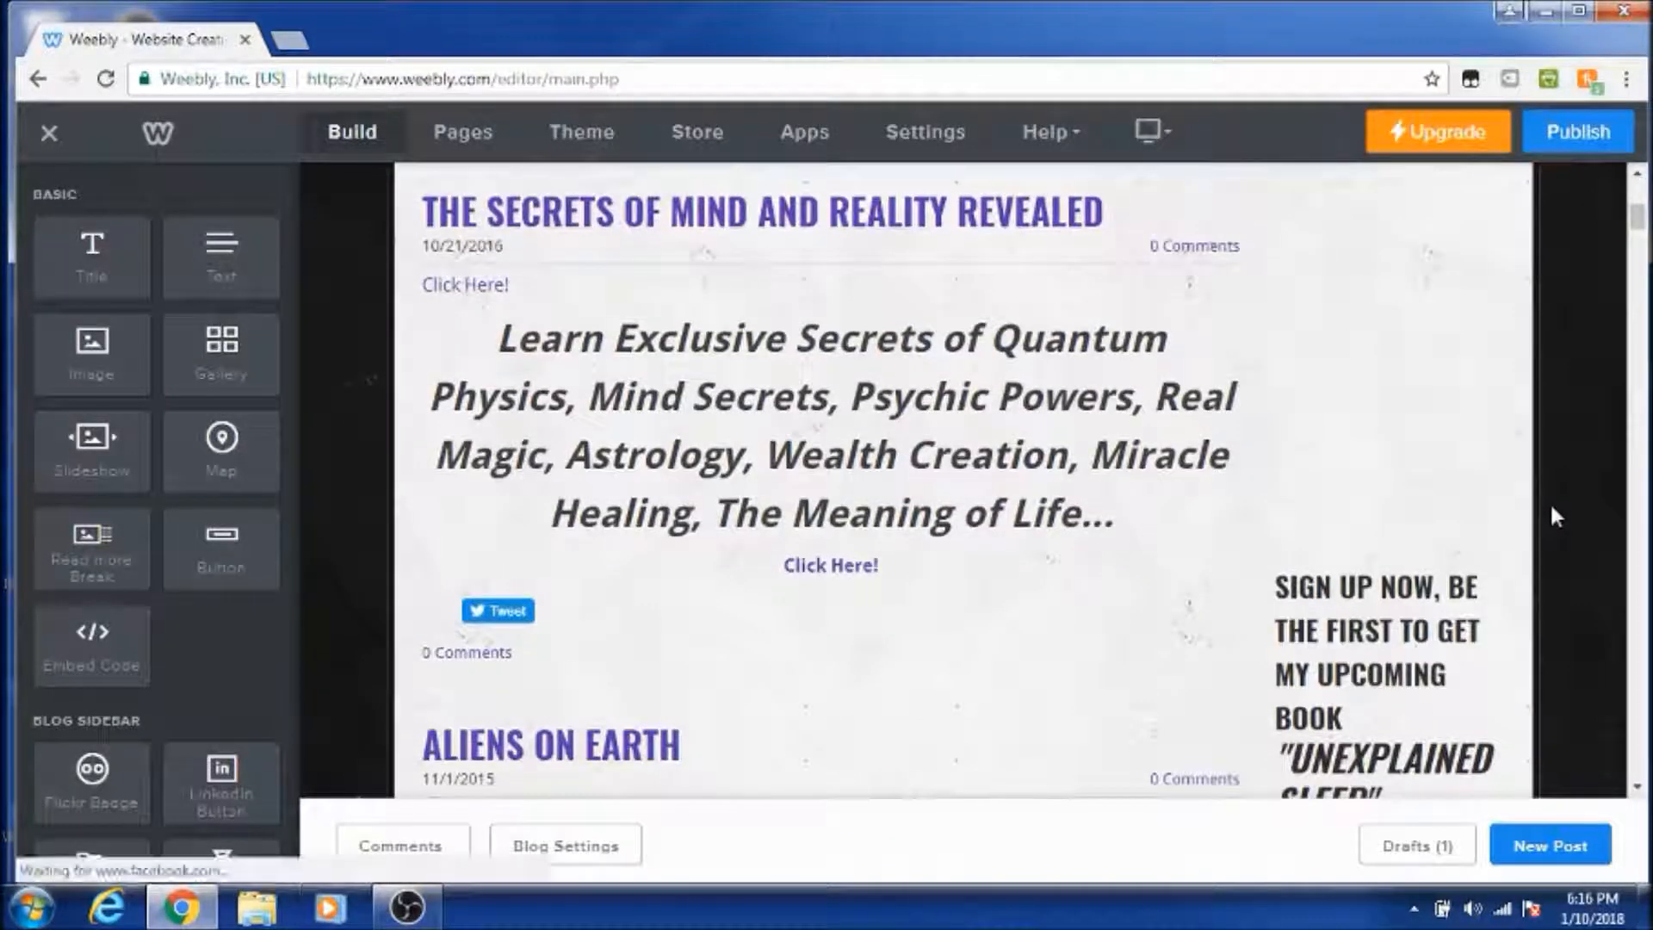
{"action": "scroll", "coordinate": [1555, 516], "scroll_direction": "down", "scroll_amount": 7}
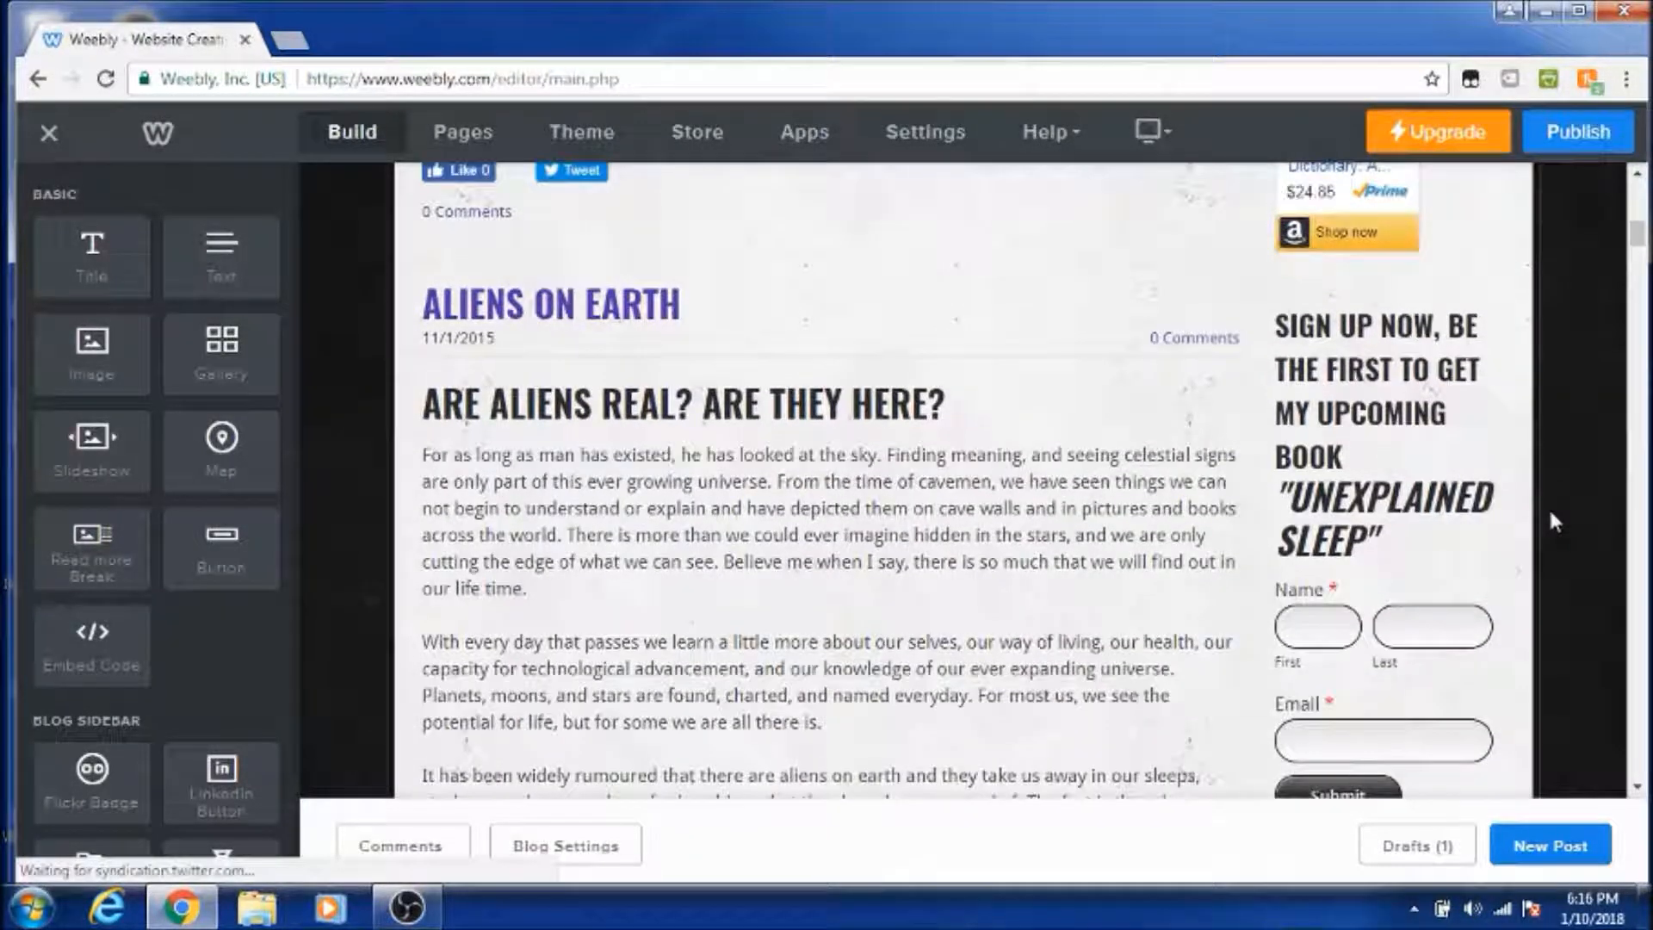
{"action": "scroll", "coordinate": [1551, 521], "scroll_direction": "down", "scroll_amount": 7}
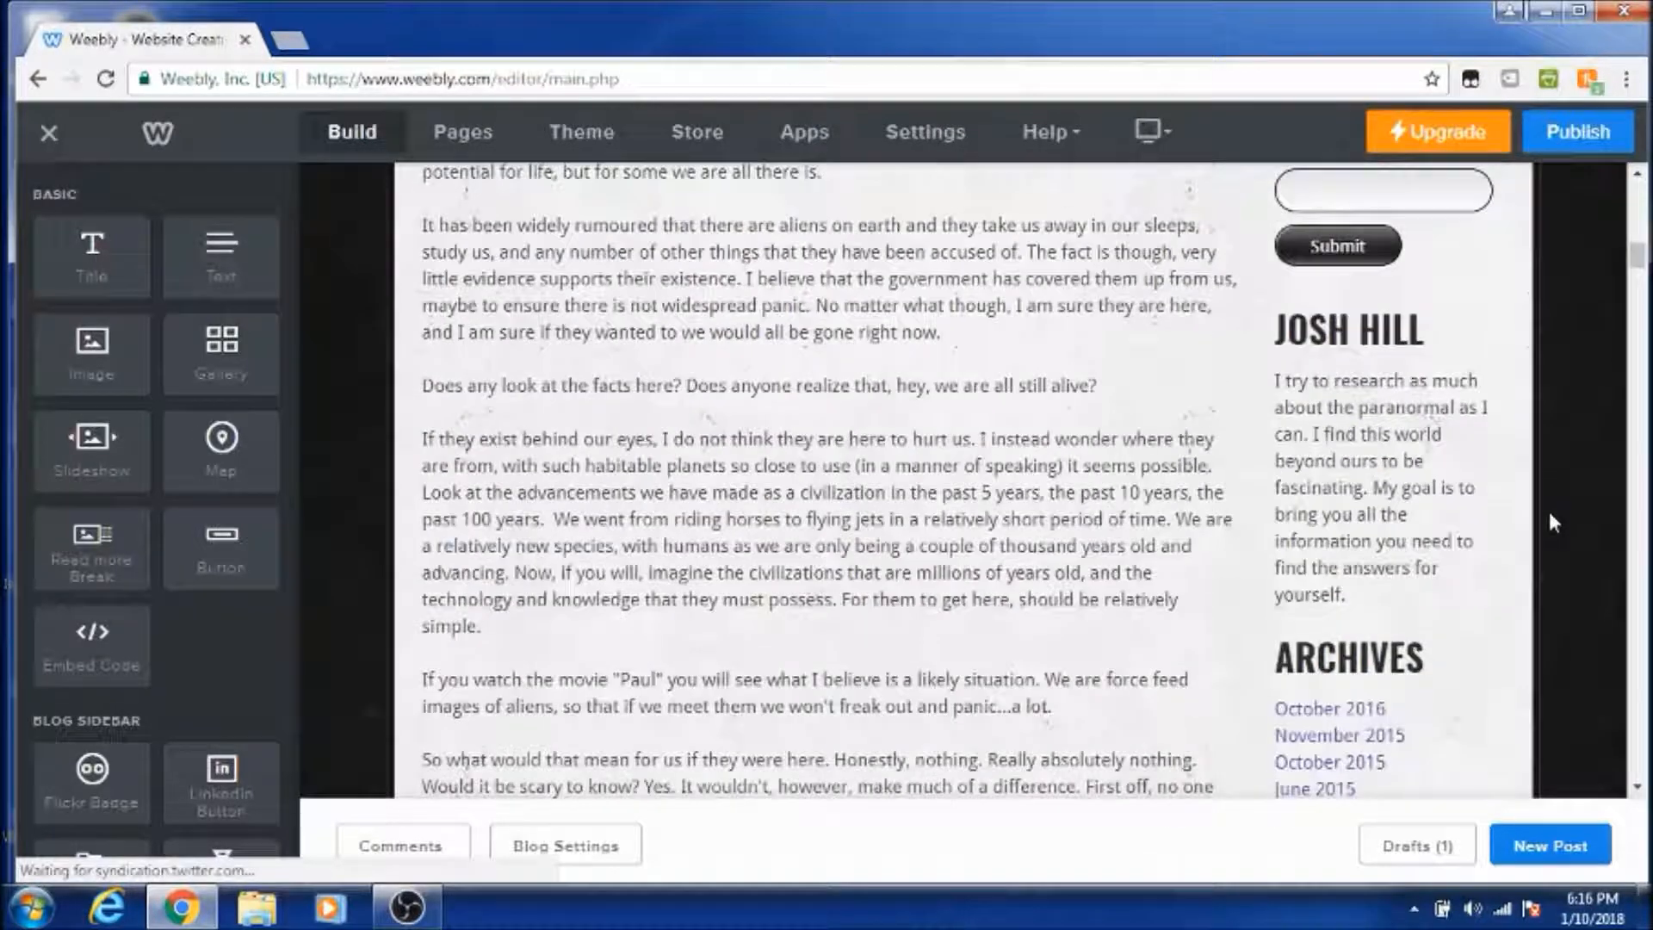
{"action": "scroll", "coordinate": [1551, 515], "scroll_direction": "down", "scroll_amount": 12}
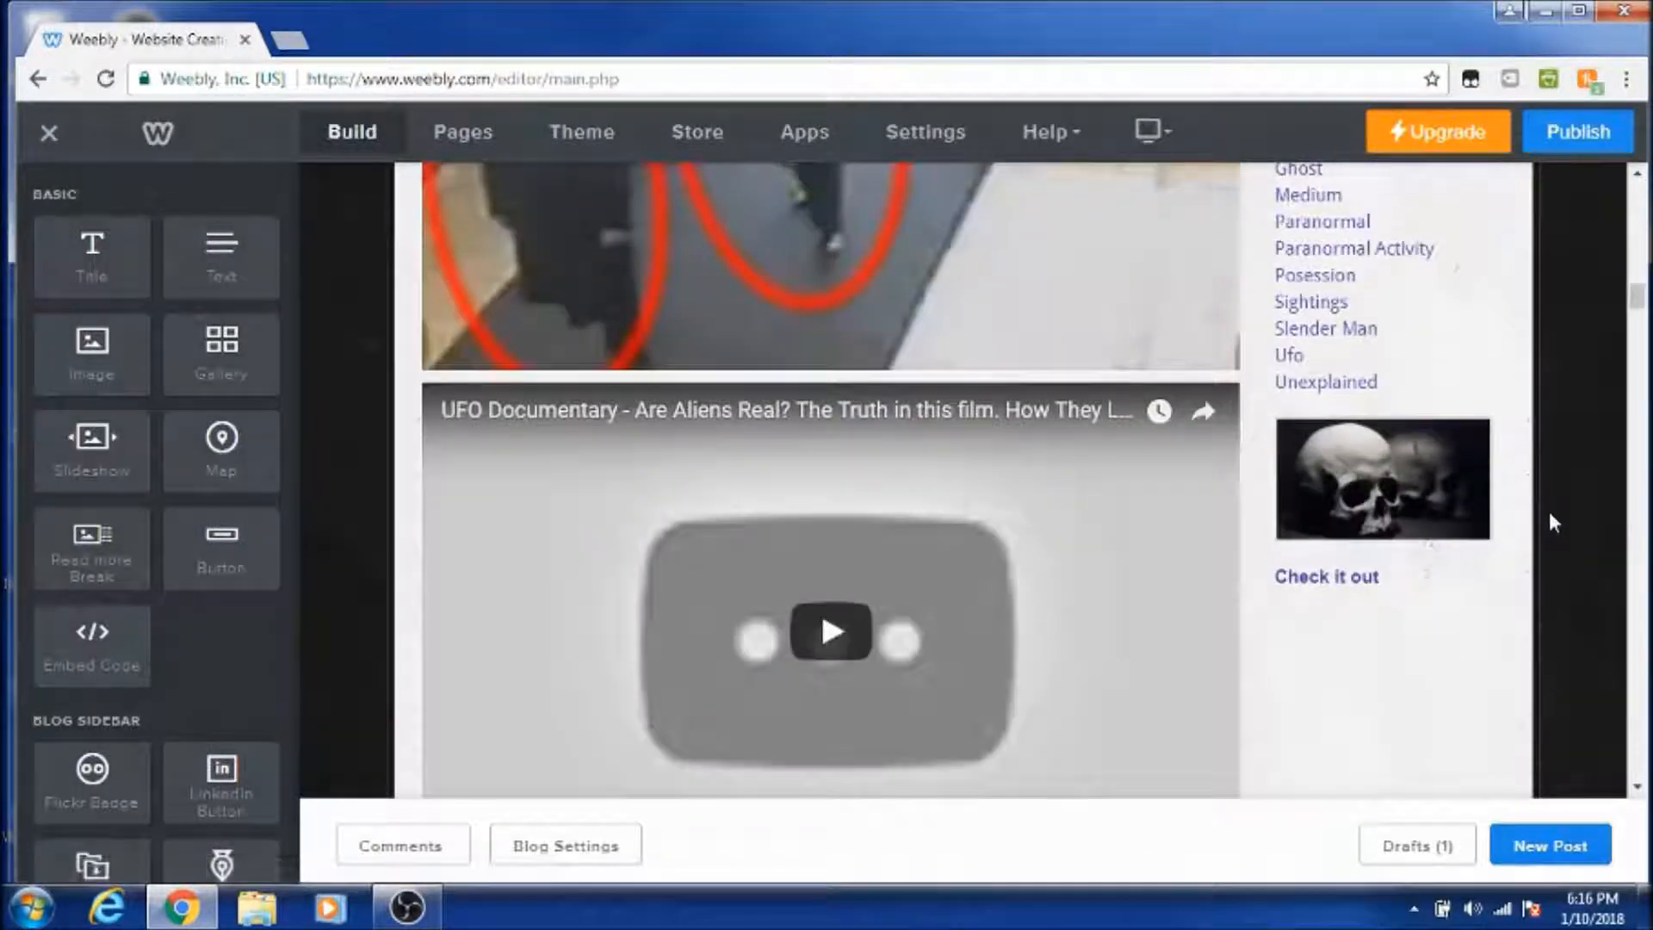
{"action": "scroll", "coordinate": [1551, 519], "scroll_direction": "down", "scroll_amount": 6}
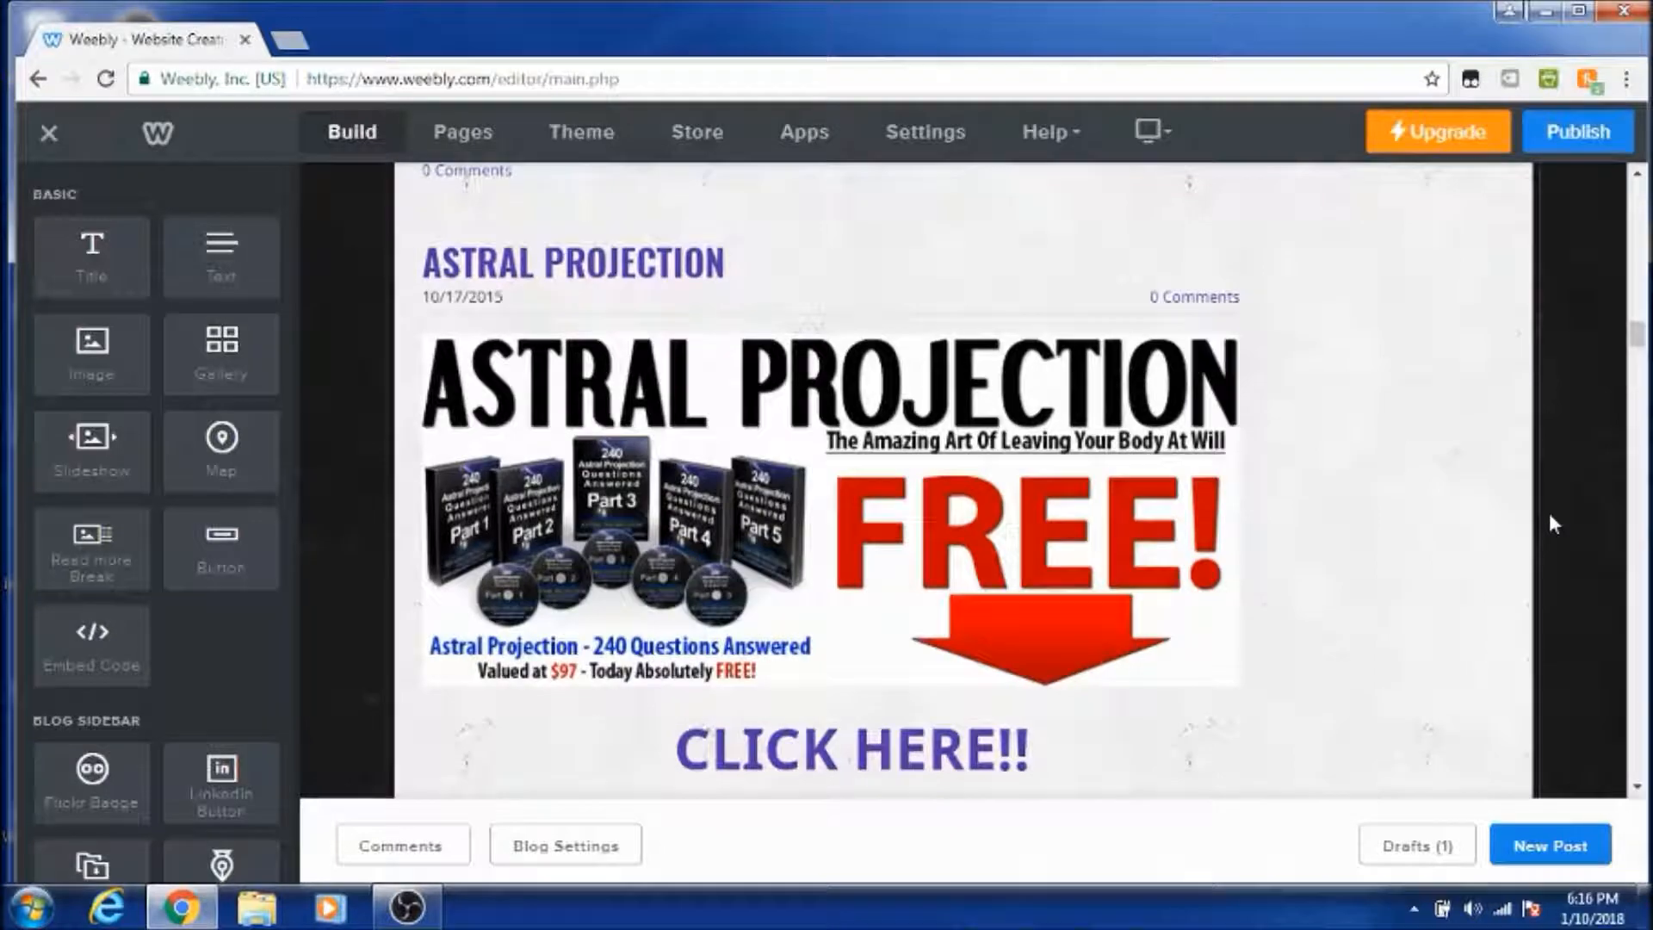
{"action": "scroll", "coordinate": [1551, 519], "scroll_direction": "up", "scroll_amount": 10}
{"action": "scroll", "coordinate": [1553, 524], "scroll_direction": "up", "scroll_amount": 12}
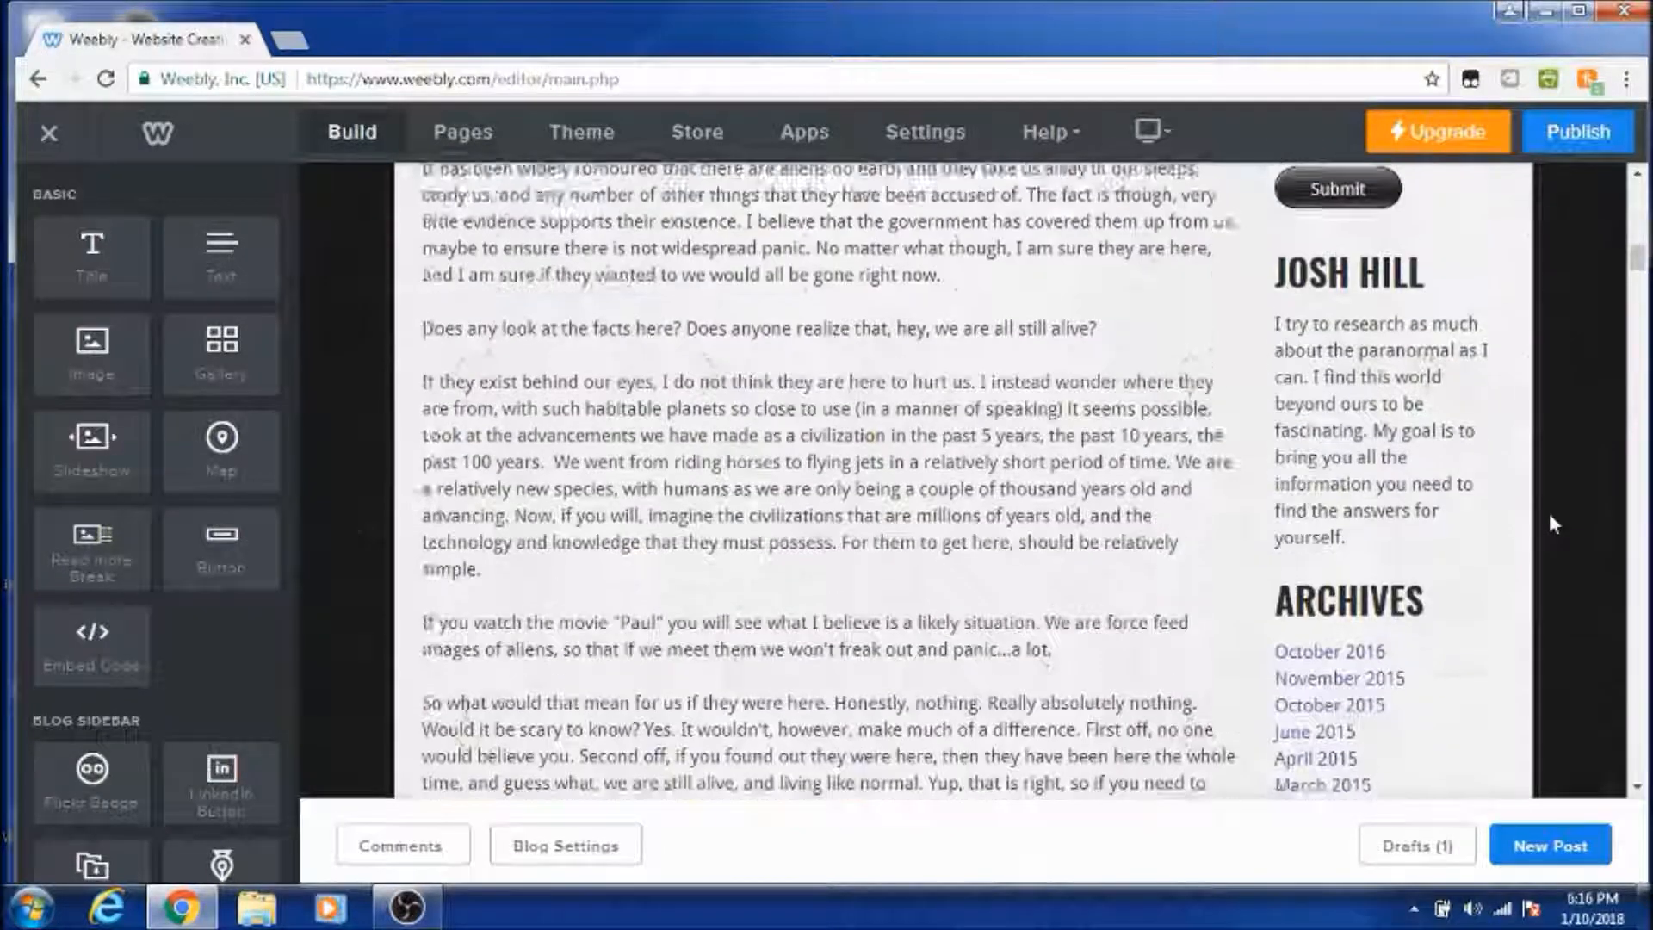
Step: Read through the Aliens on Earth post, including its embedded videos, closing text, and Like and Tweet buttons
{"action": "scroll", "coordinate": [1549, 513], "scroll_direction": "up", "scroll_amount": 2}
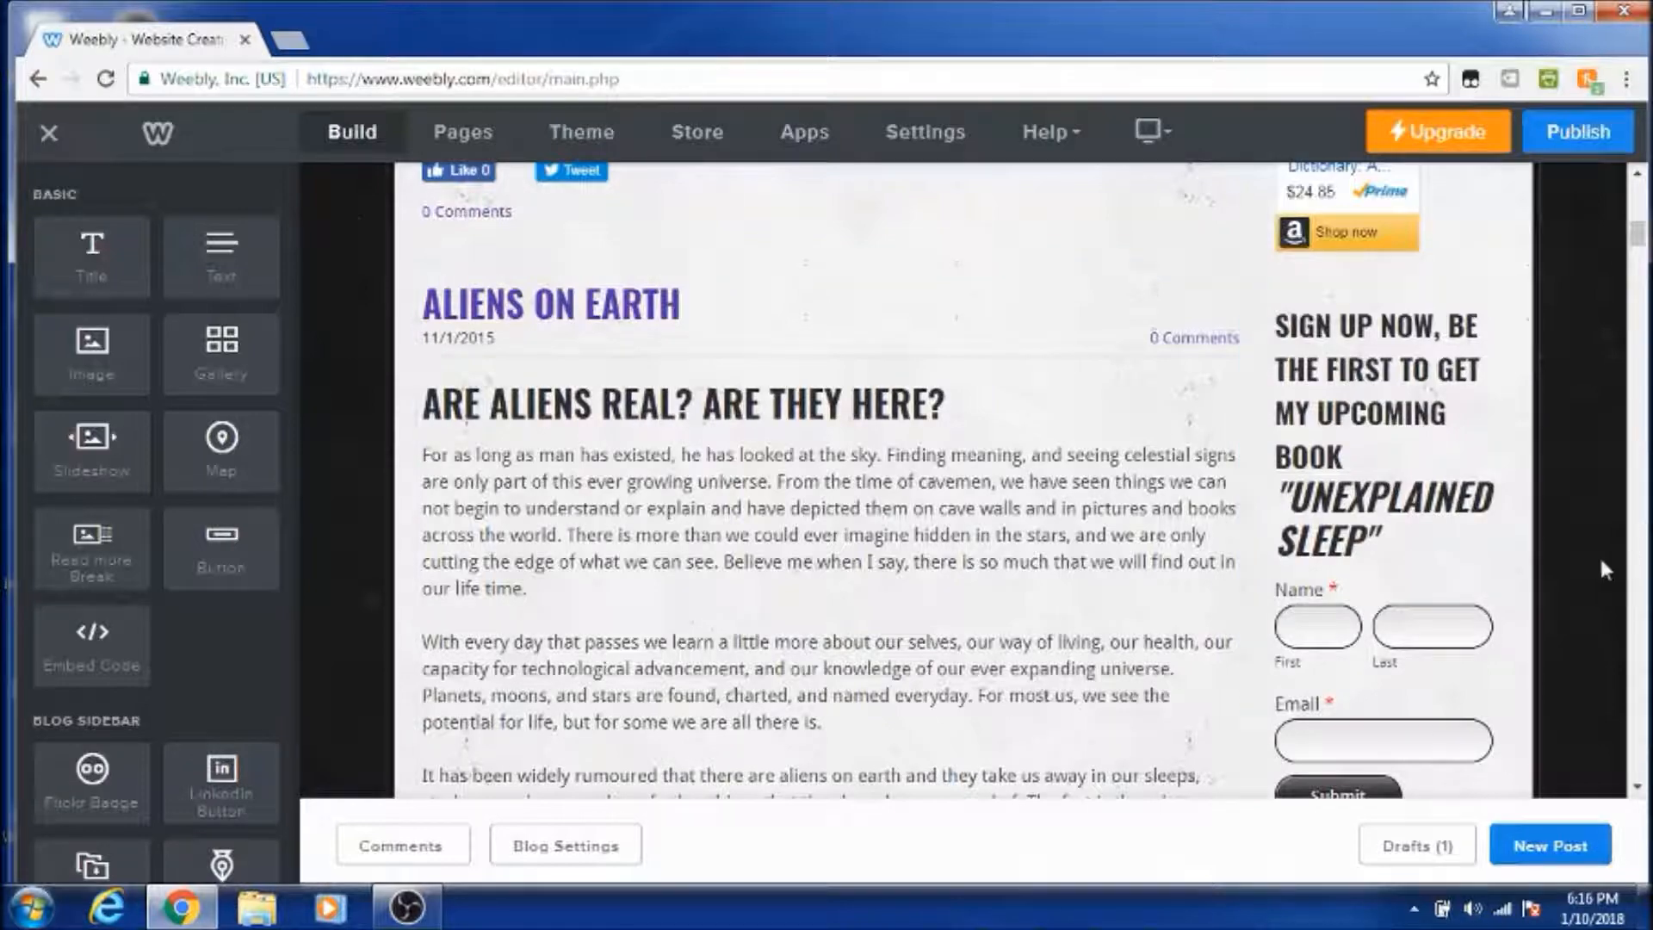
{"action": "scroll", "coordinate": [1601, 572], "scroll_direction": "down", "scroll_amount": 8}
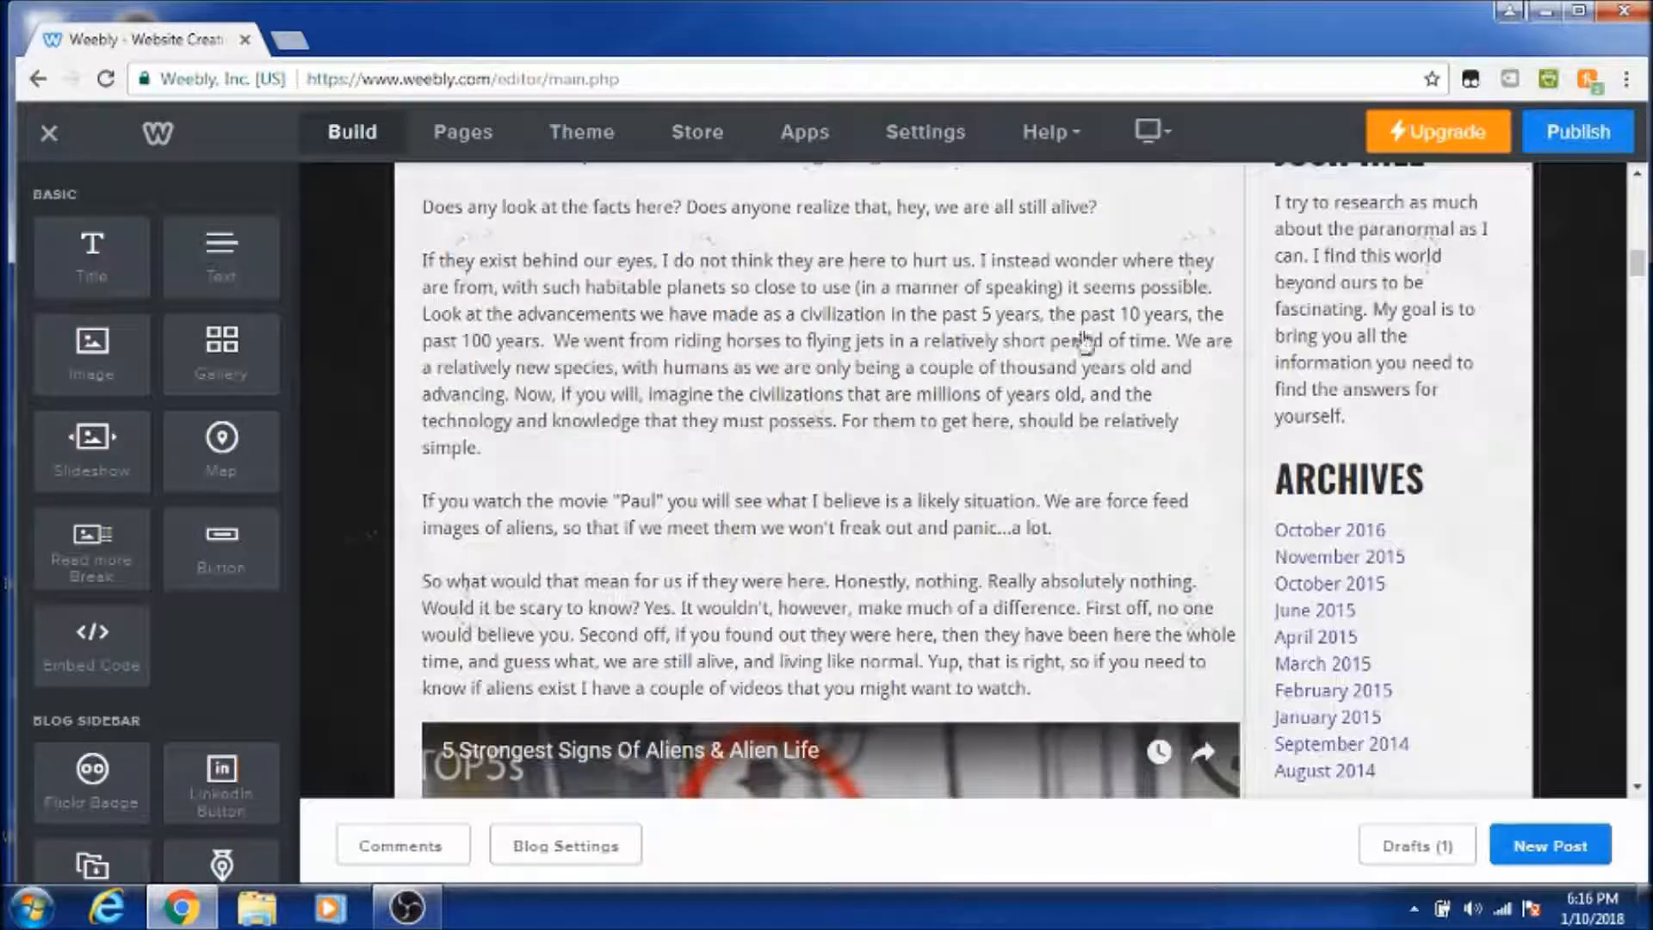
{"action": "scroll", "coordinate": [1613, 424], "scroll_direction": "down", "scroll_amount": 12}
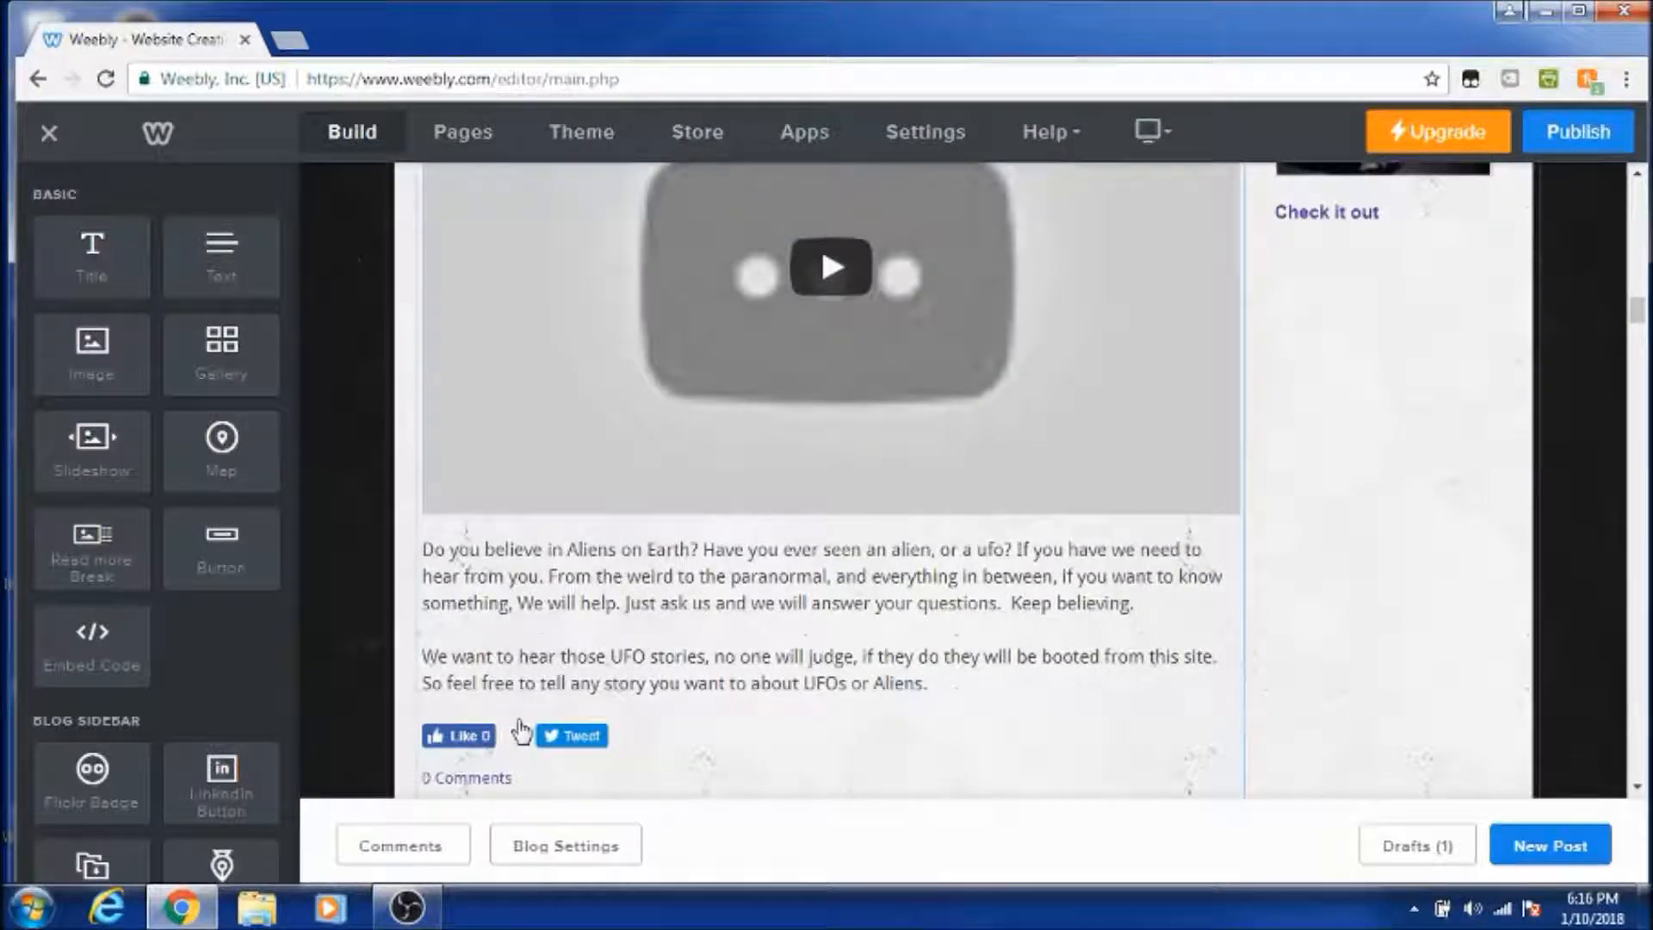
{"action": "scroll", "coordinate": [1471, 546], "scroll_direction": "down", "scroll_amount": 4}
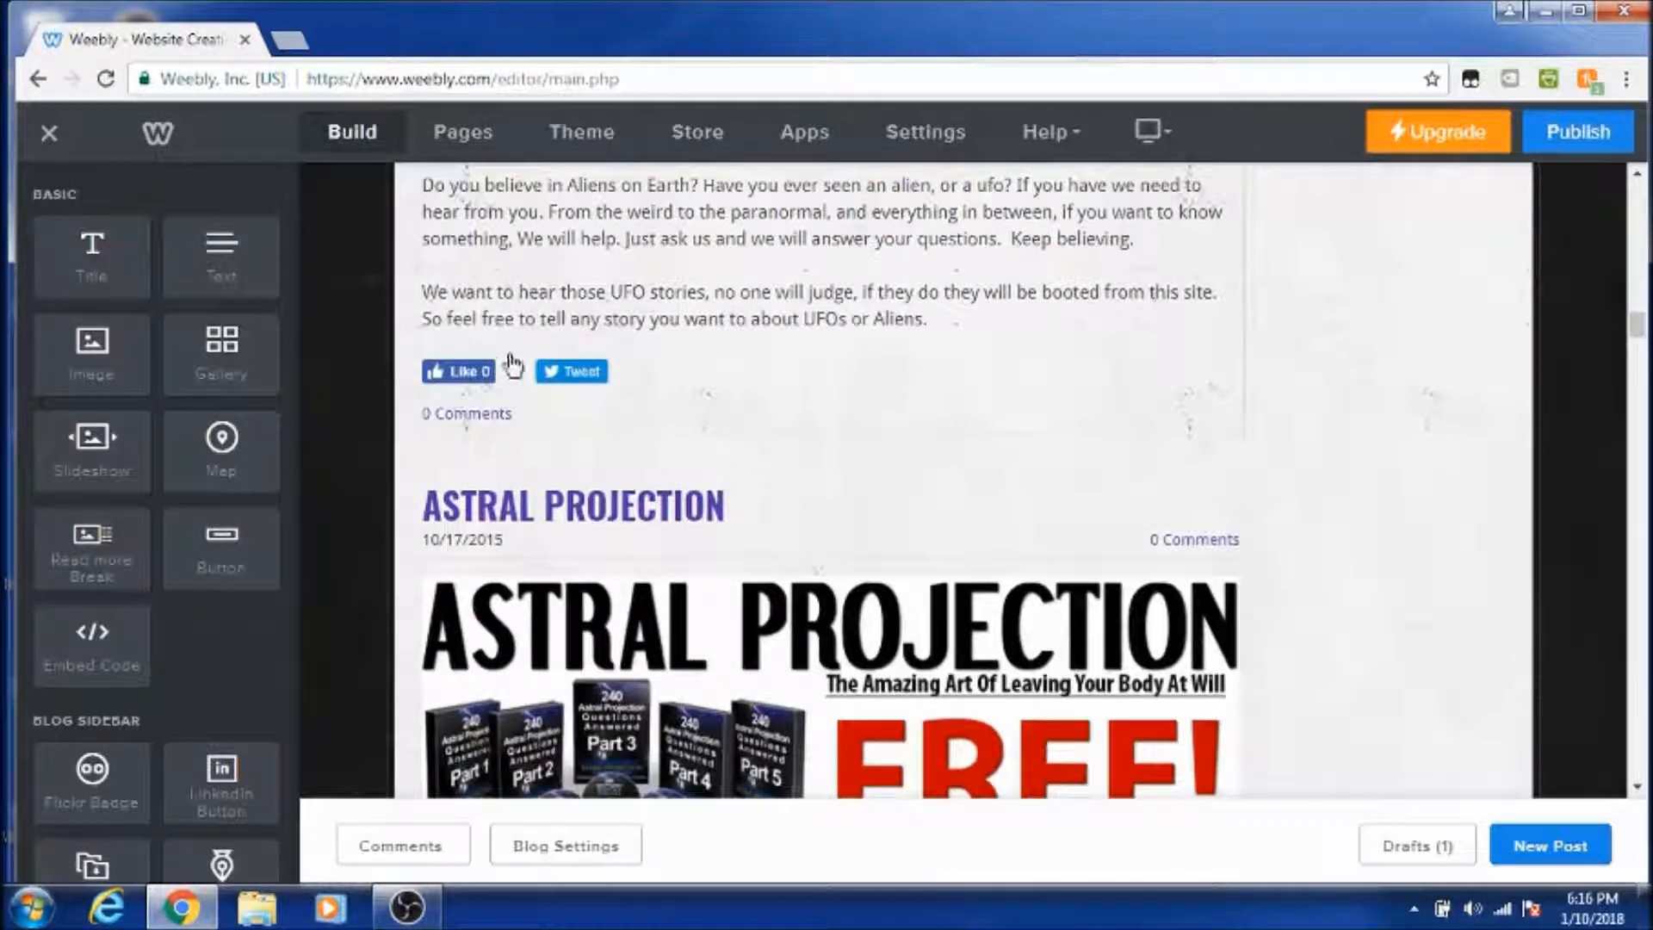
{"action": "scroll", "coordinate": [1555, 489], "scroll_direction": "up", "scroll_amount": 15}
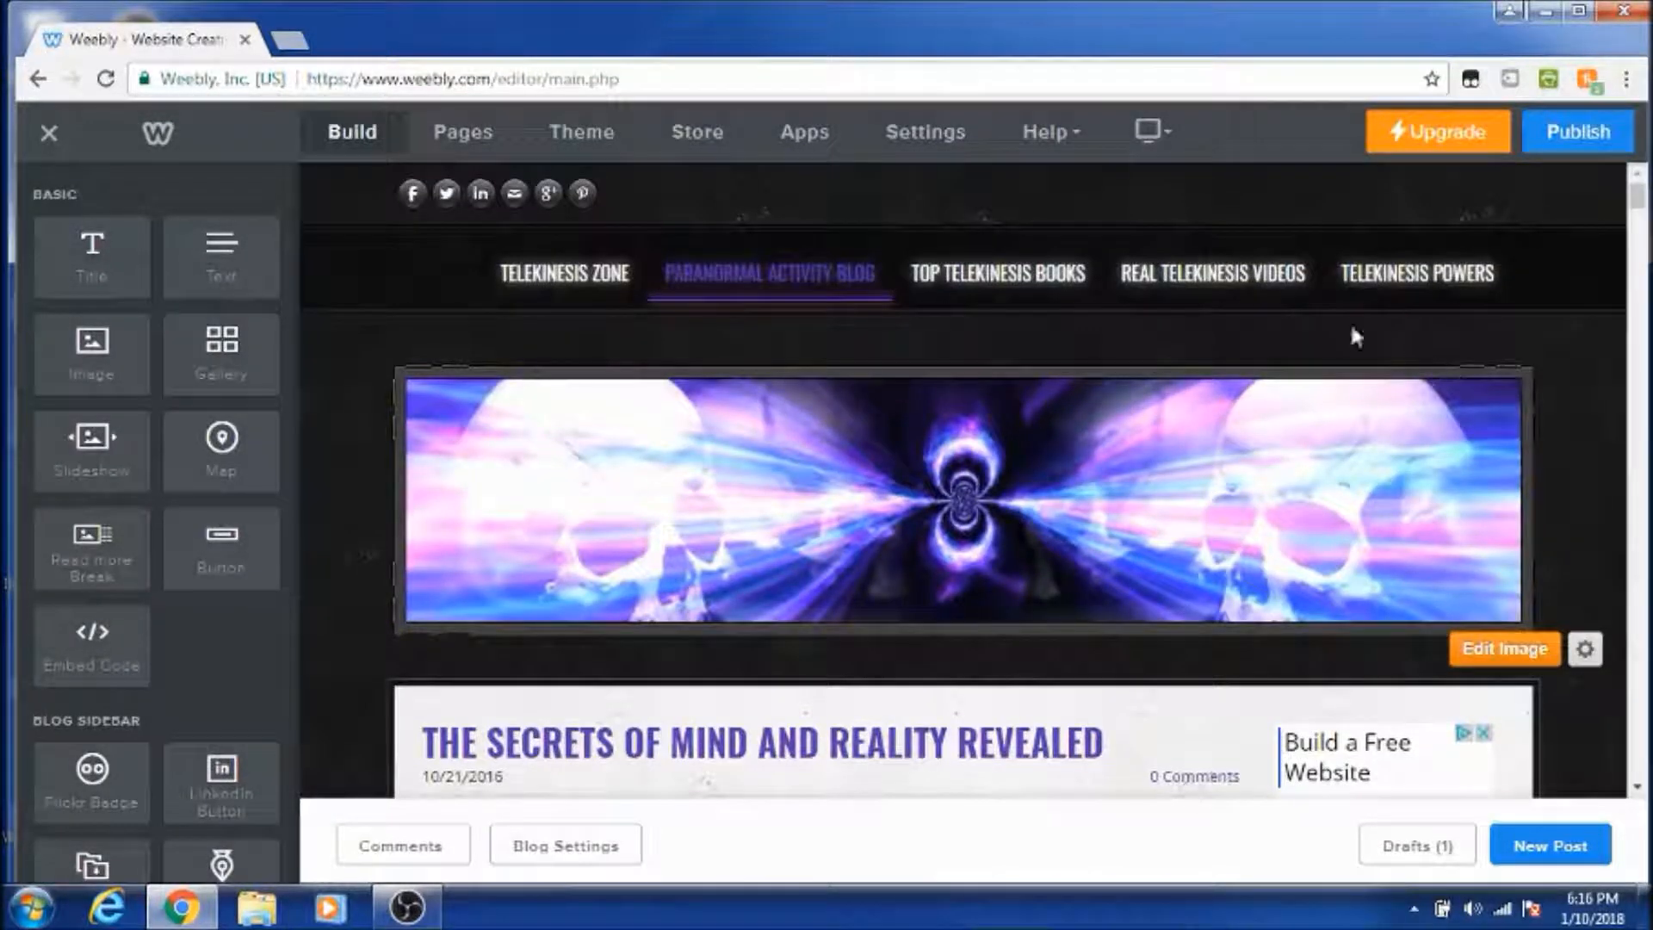
Step: Return to the Telekinesis Zone home page and review its ads, blog feed, article text and Mindflex product section
{"action": "left_click", "coordinate": [538, 288]}
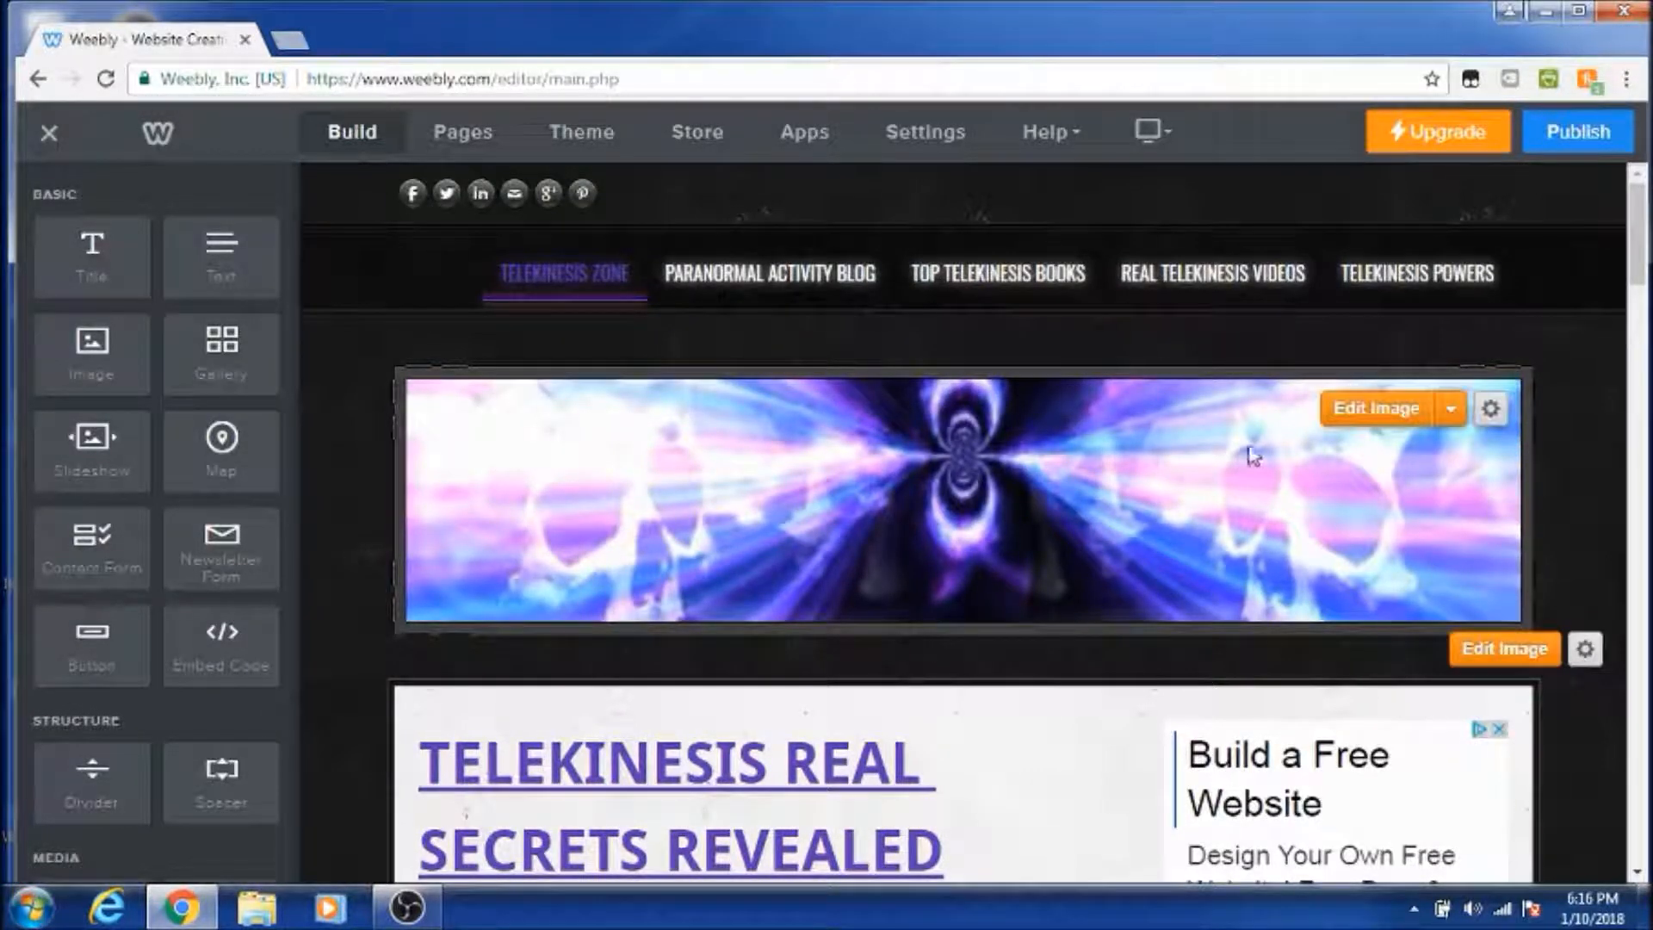
{"action": "scroll", "coordinate": [1218, 462], "scroll_direction": "down", "scroll_amount": 5}
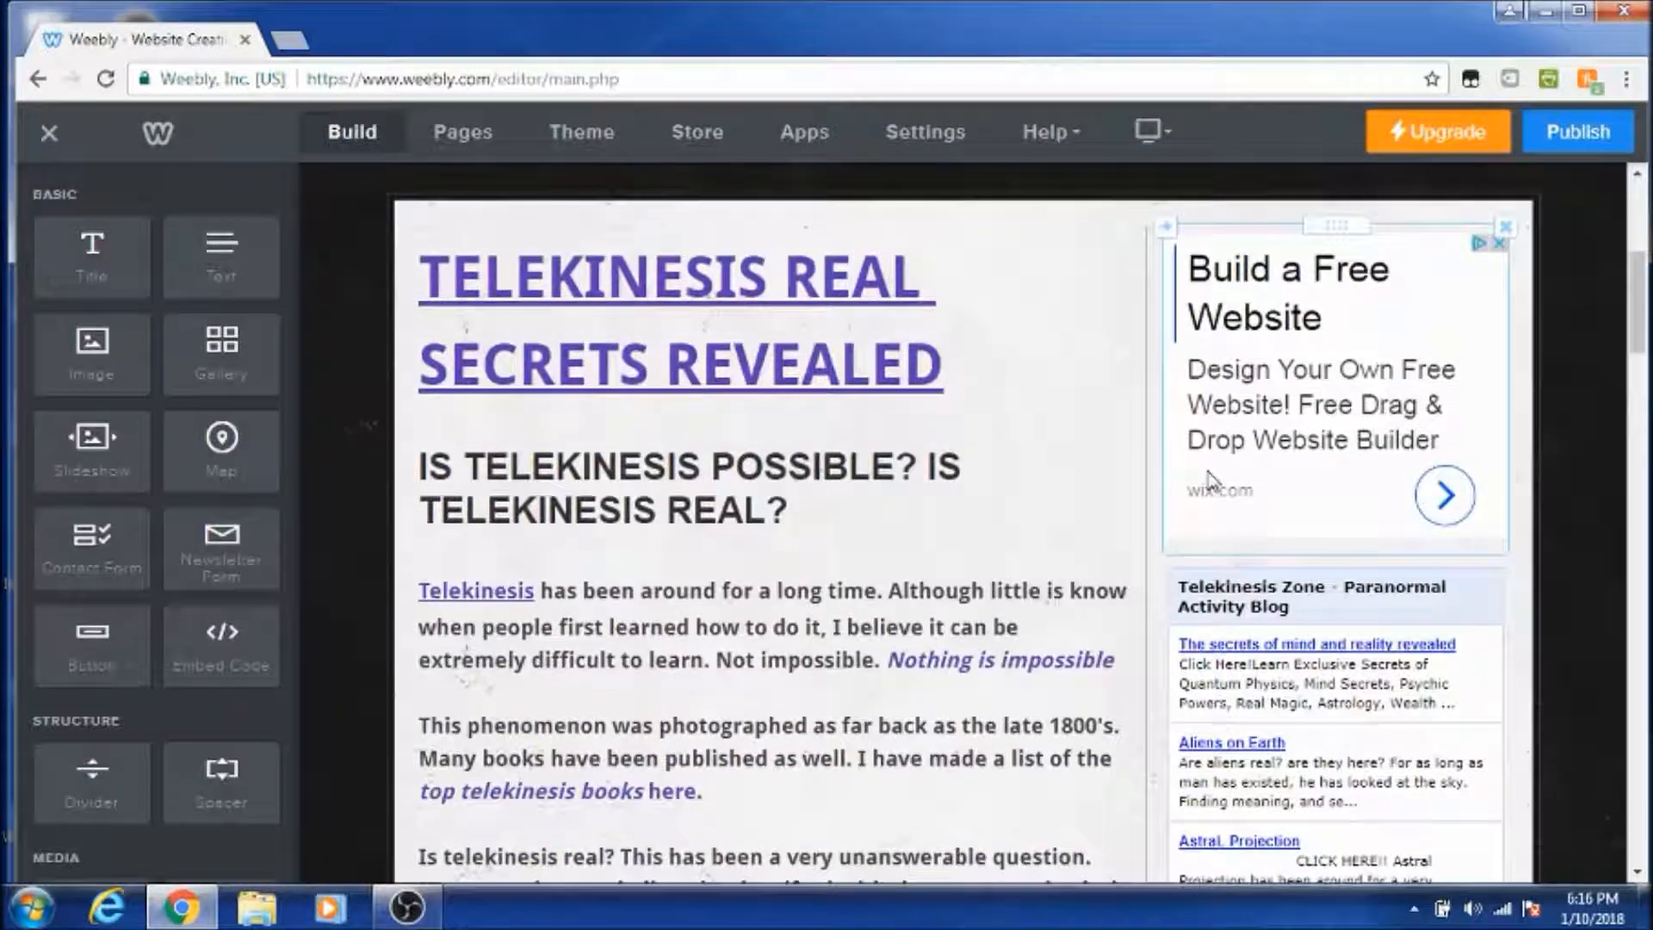
{"action": "scroll", "coordinate": [1207, 480], "scroll_direction": "down", "scroll_amount": 4}
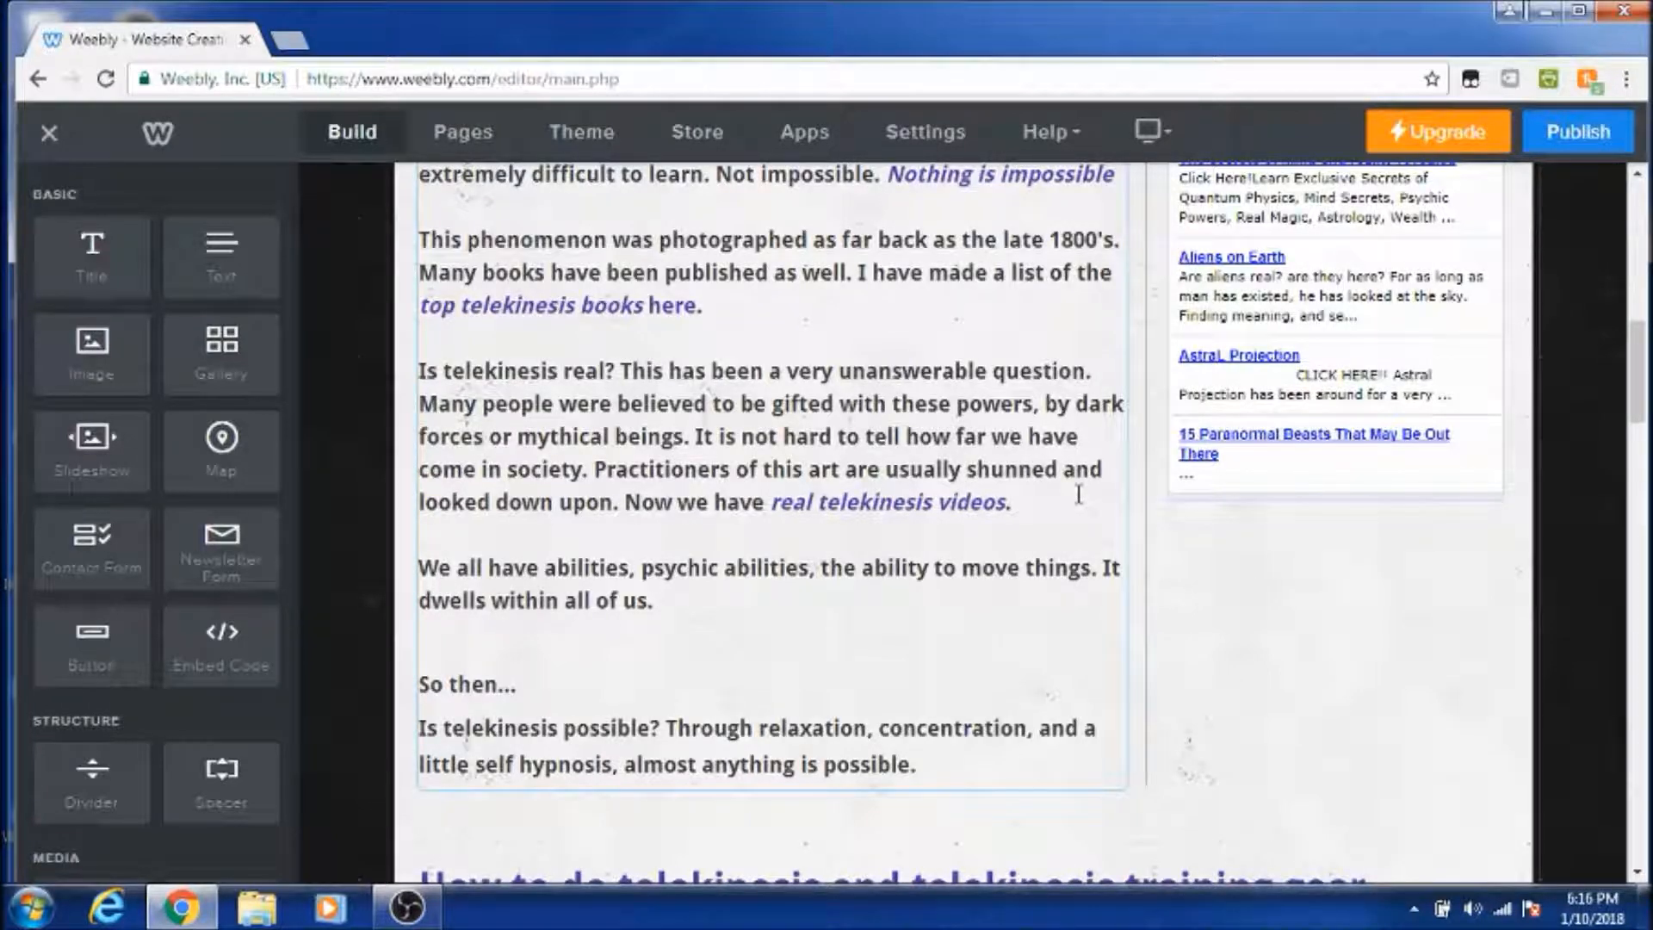
{"action": "scroll", "coordinate": [1038, 538], "scroll_direction": "down", "scroll_amount": 15}
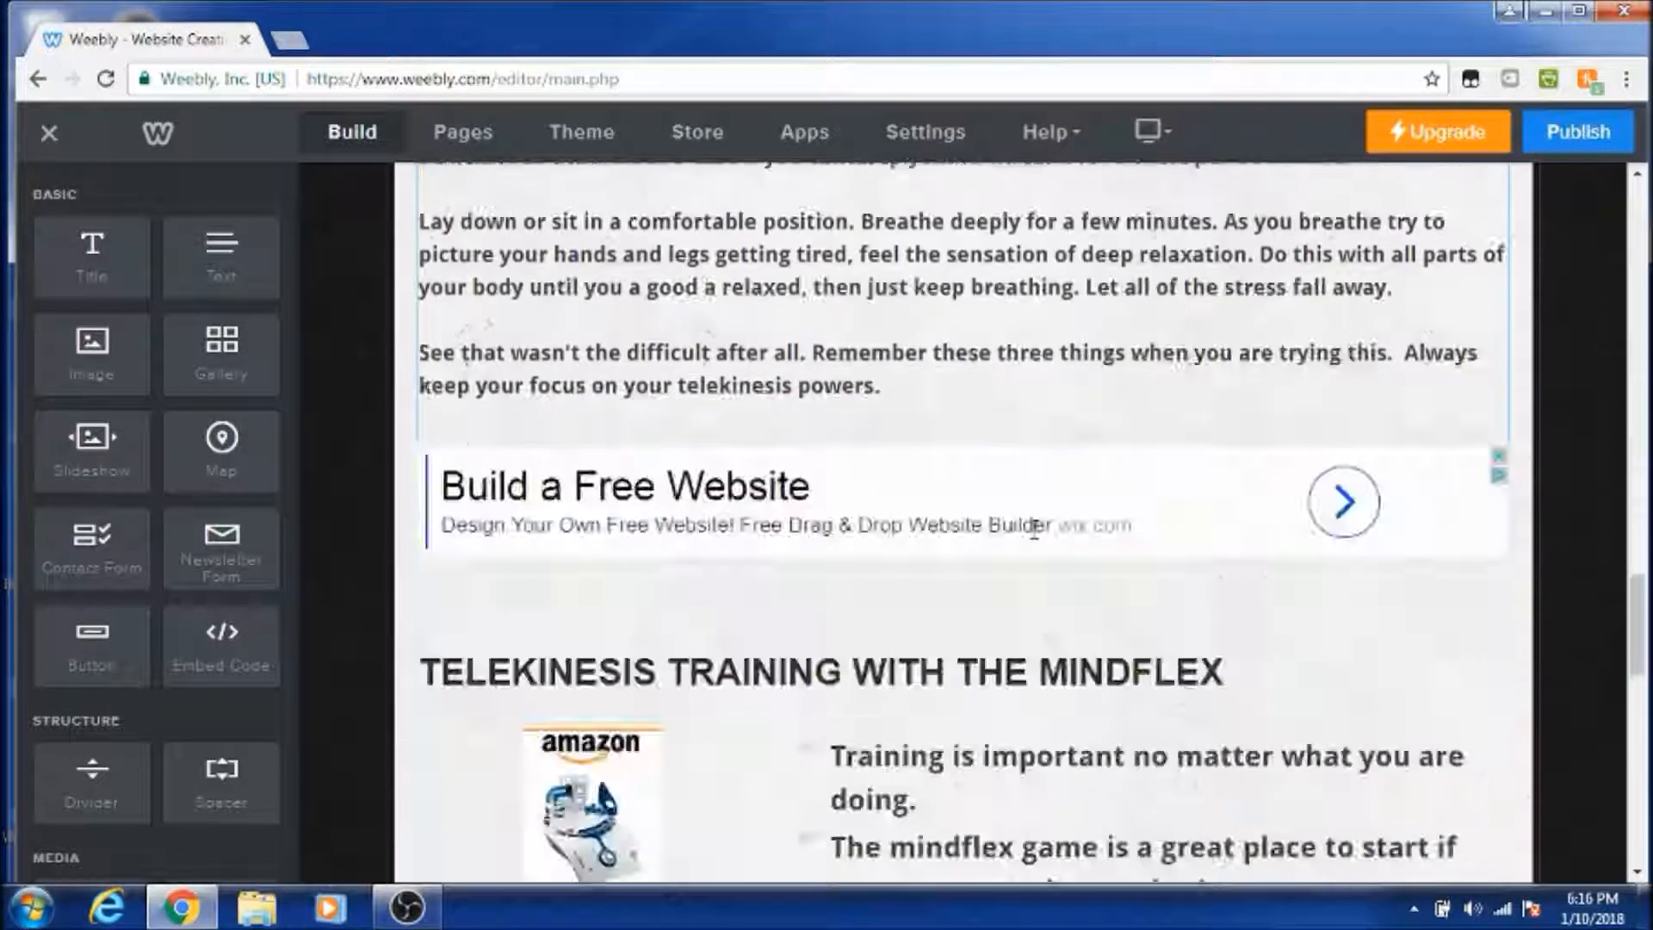
{"action": "scroll", "coordinate": [1038, 538], "scroll_direction": "down", "scroll_amount": 9}
{"action": "scroll", "coordinate": [1034, 527], "scroll_direction": "up", "scroll_amount": 6}
{"action": "scroll", "coordinate": [1035, 527], "scroll_direction": "up", "scroll_amount": 20}
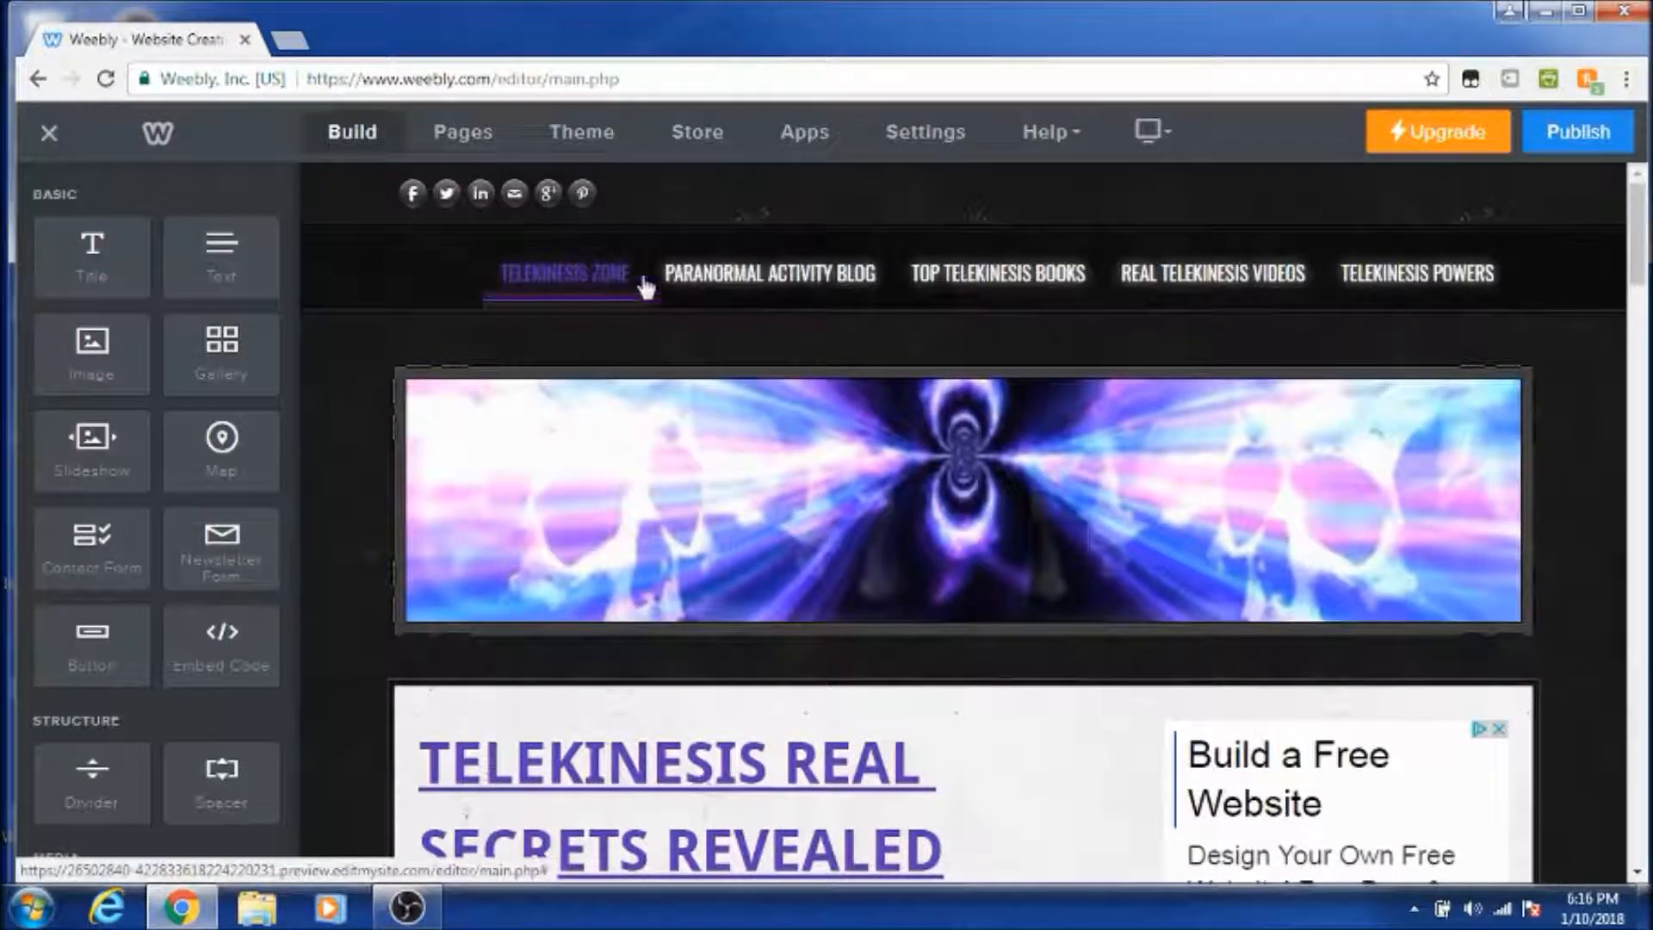
Step: Review the site's page list and the page types available for adding a new page, without adding one
{"action": "left_click", "coordinate": [465, 132]}
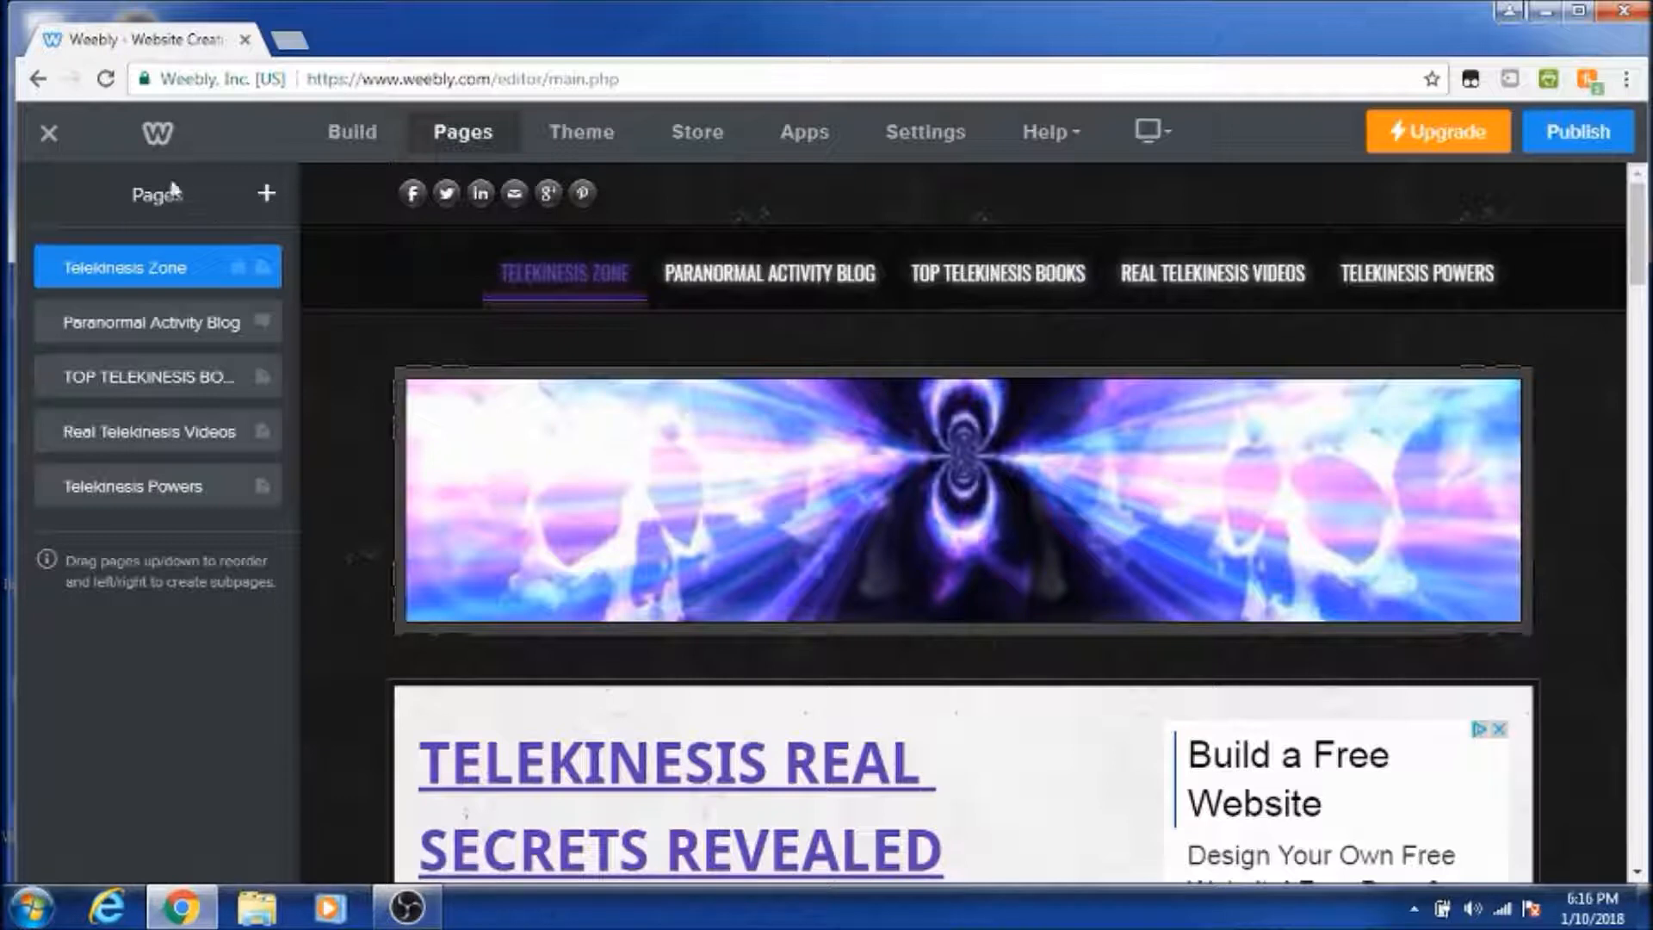
{"action": "left_click", "coordinate": [268, 198]}
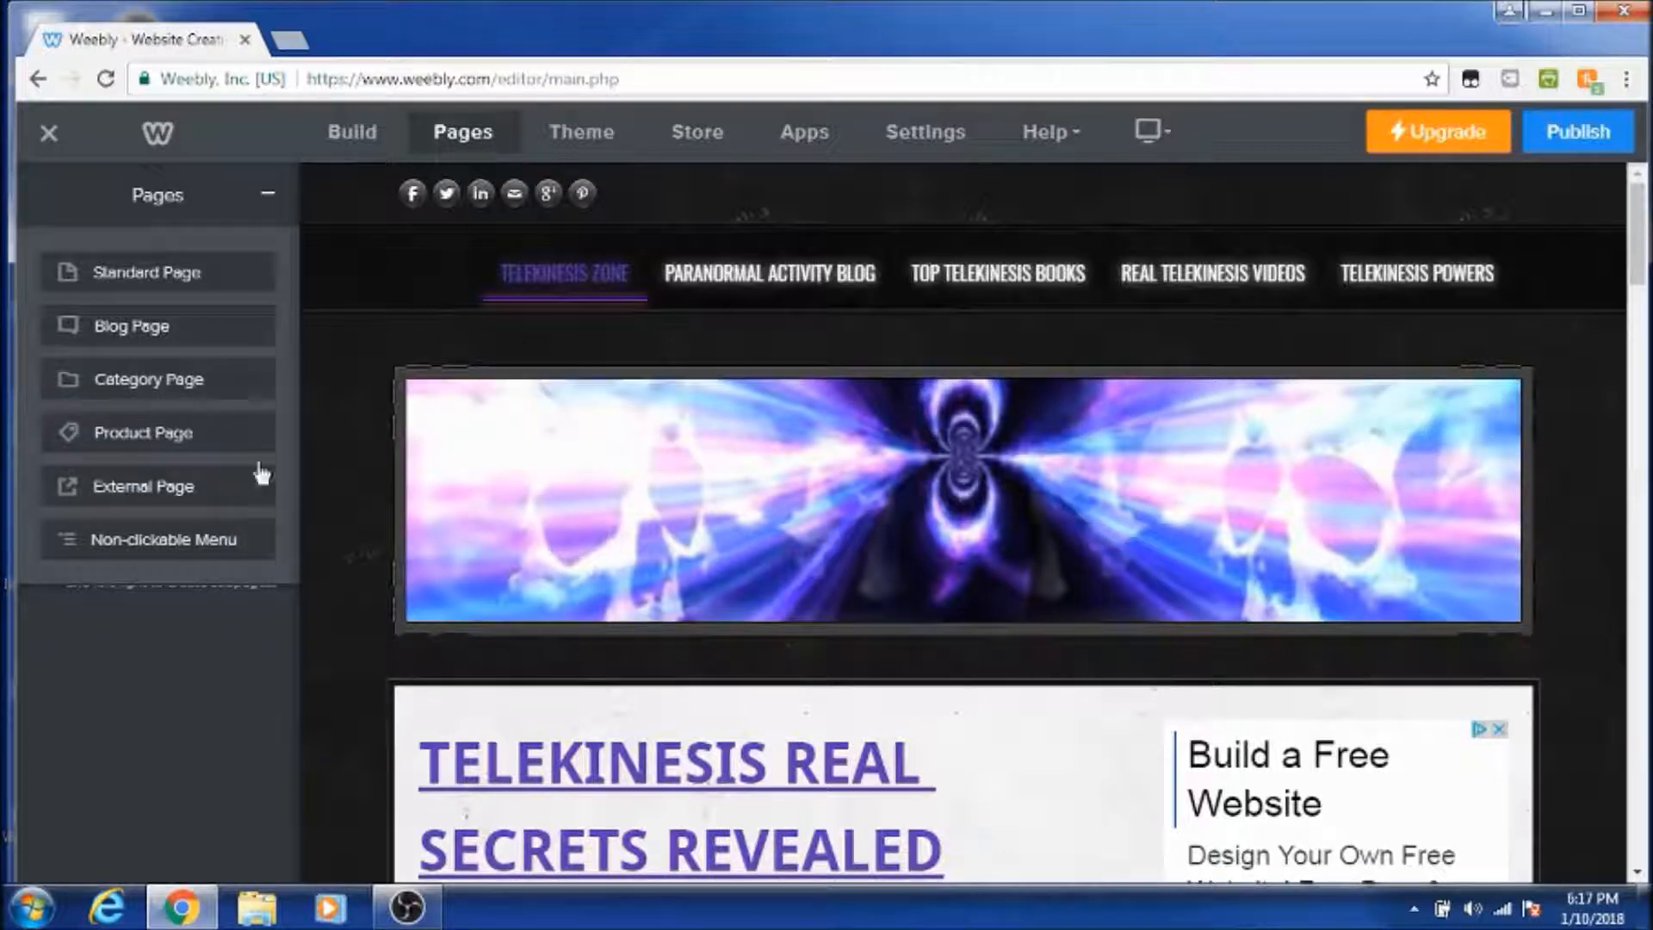
{"action": "left_click", "coordinate": [271, 200]}
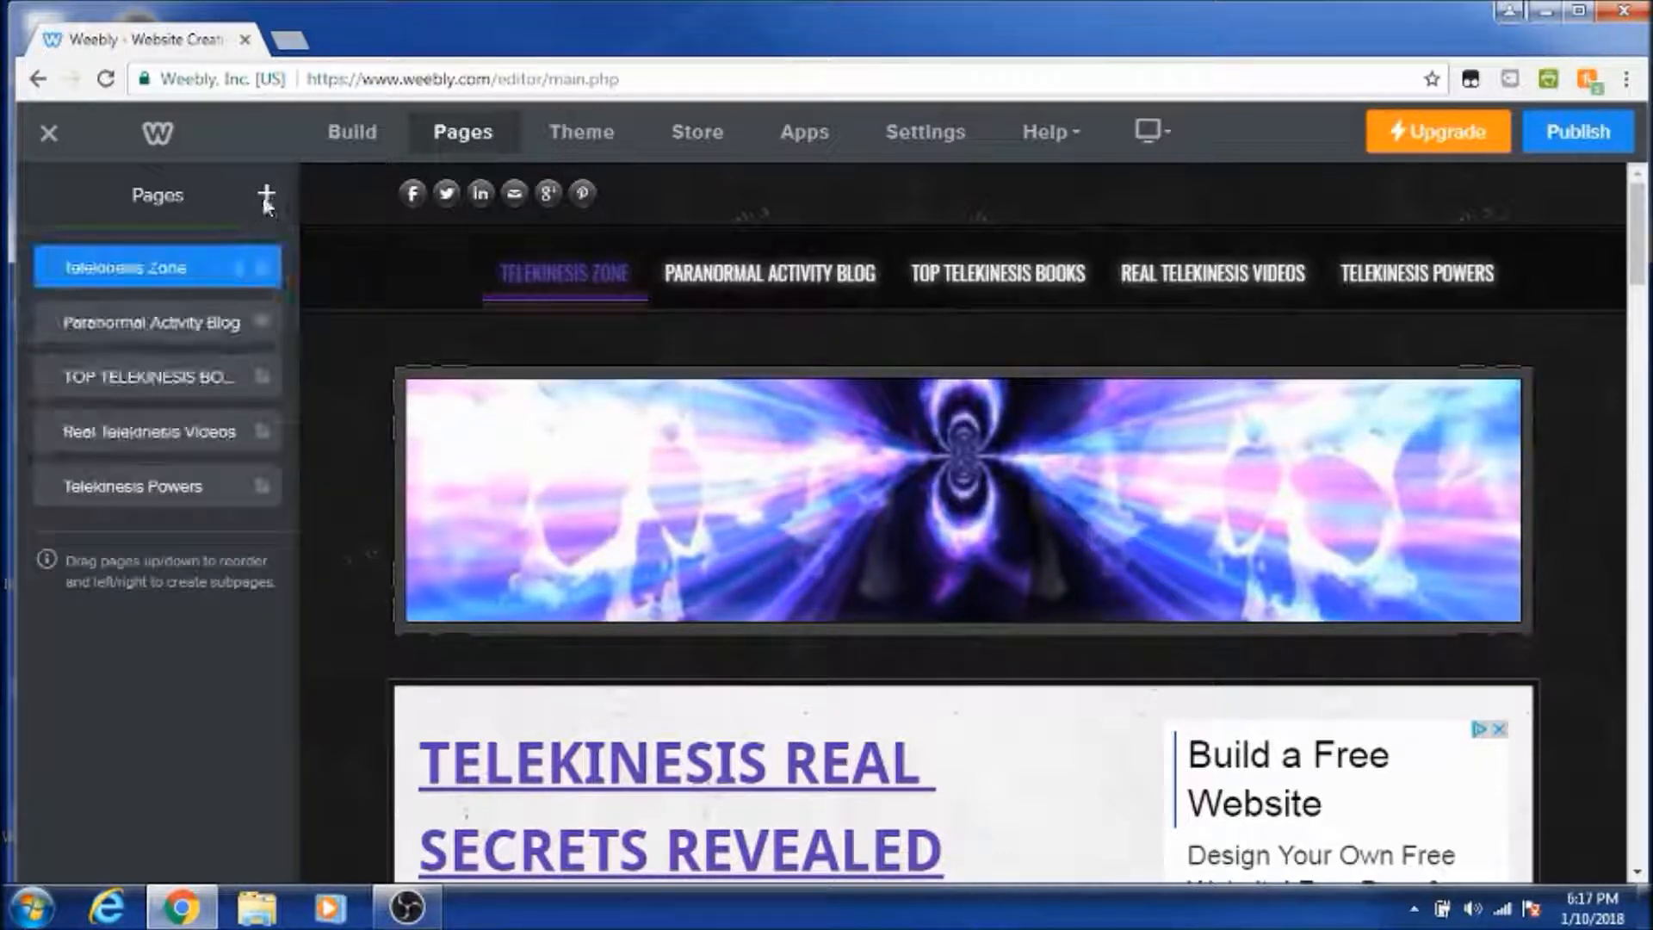
Step: Examine the available build elements from Basic through Installed Apps, along with the home page's telekinesis training text
{"action": "left_click", "coordinate": [352, 134]}
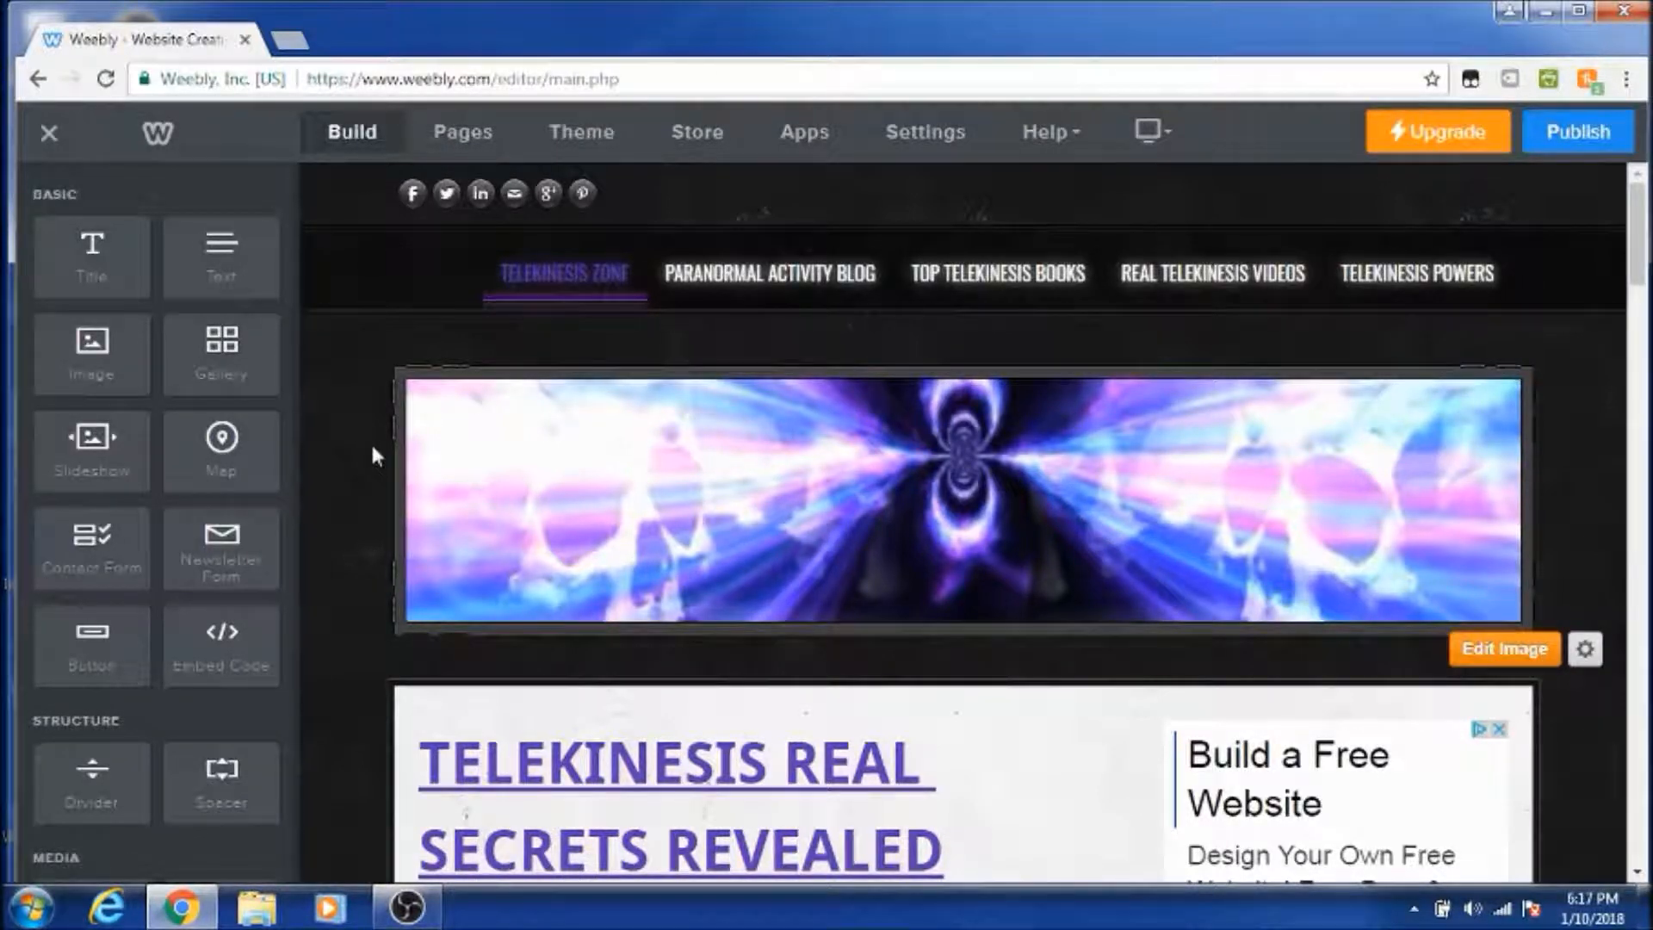
{"action": "scroll", "coordinate": [265, 396], "scroll_direction": "down", "scroll_amount": 2}
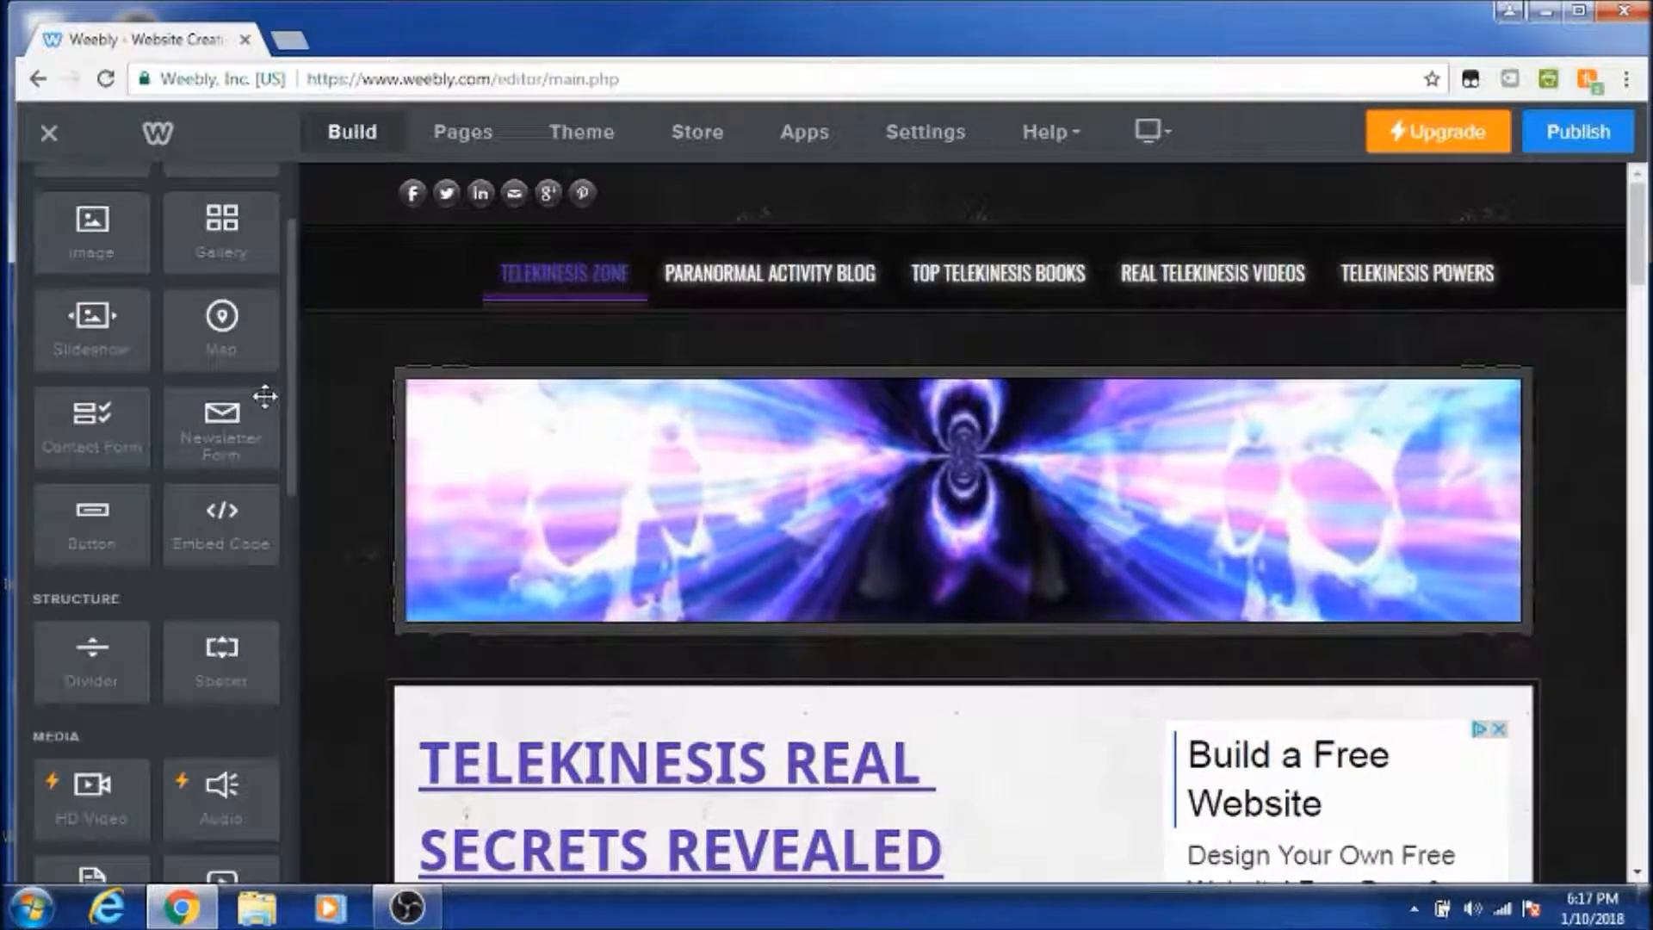
{"action": "scroll", "coordinate": [194, 400], "scroll_direction": "down", "scroll_amount": 6}
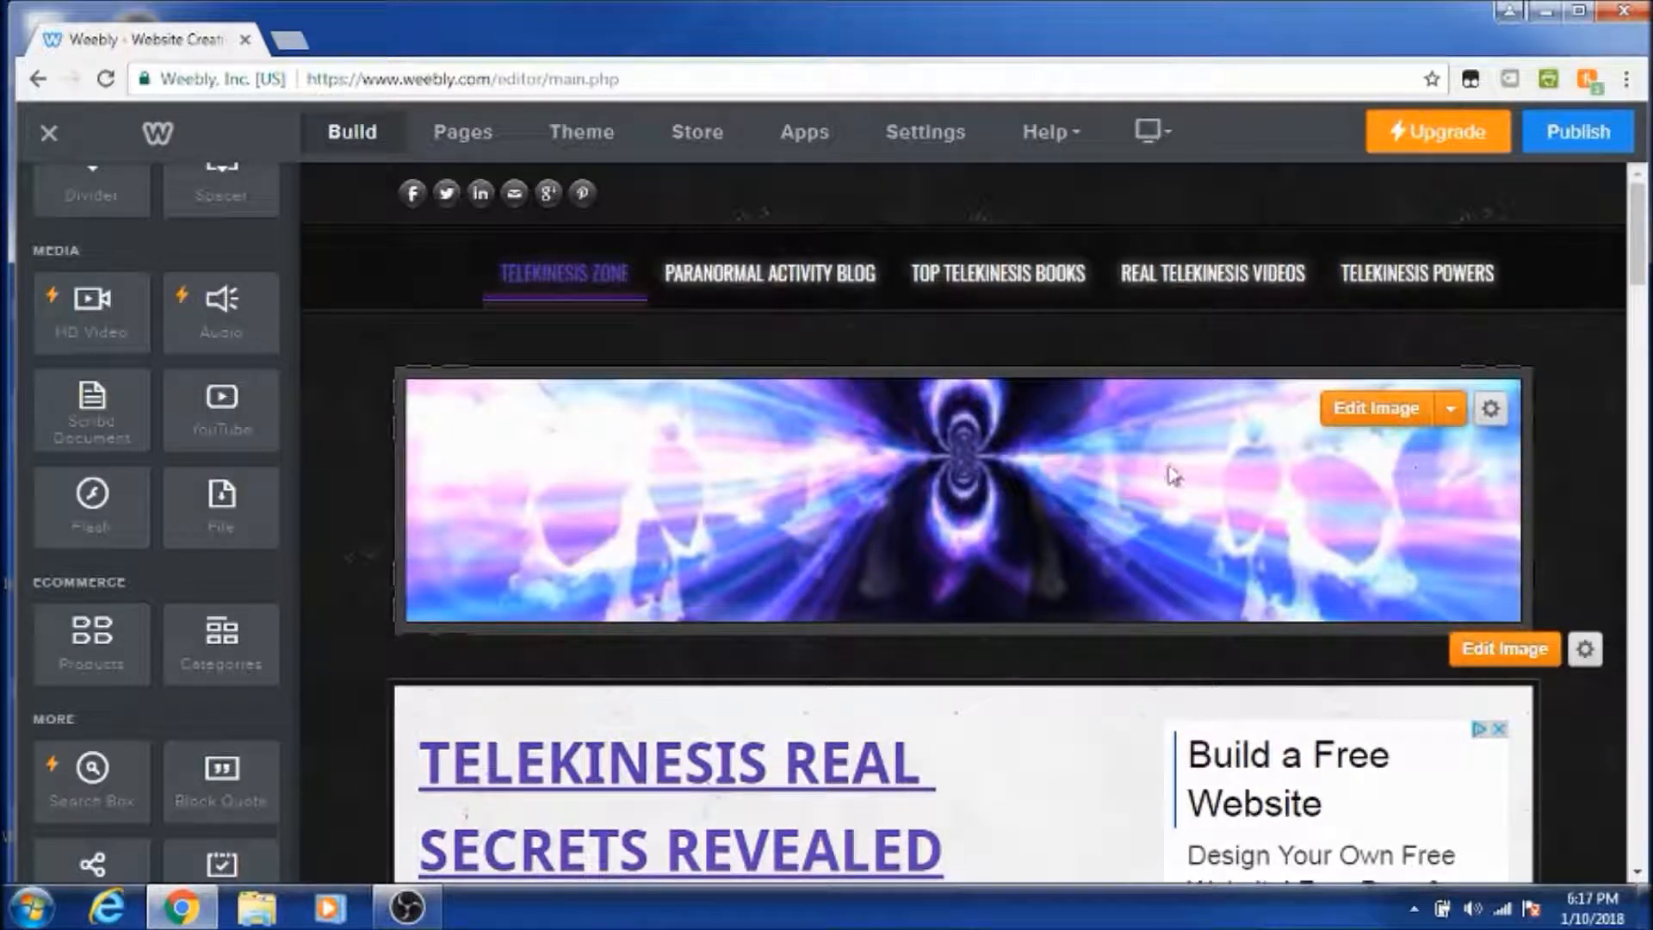
{"action": "scroll", "coordinate": [1576, 465], "scroll_direction": "down", "scroll_amount": 5}
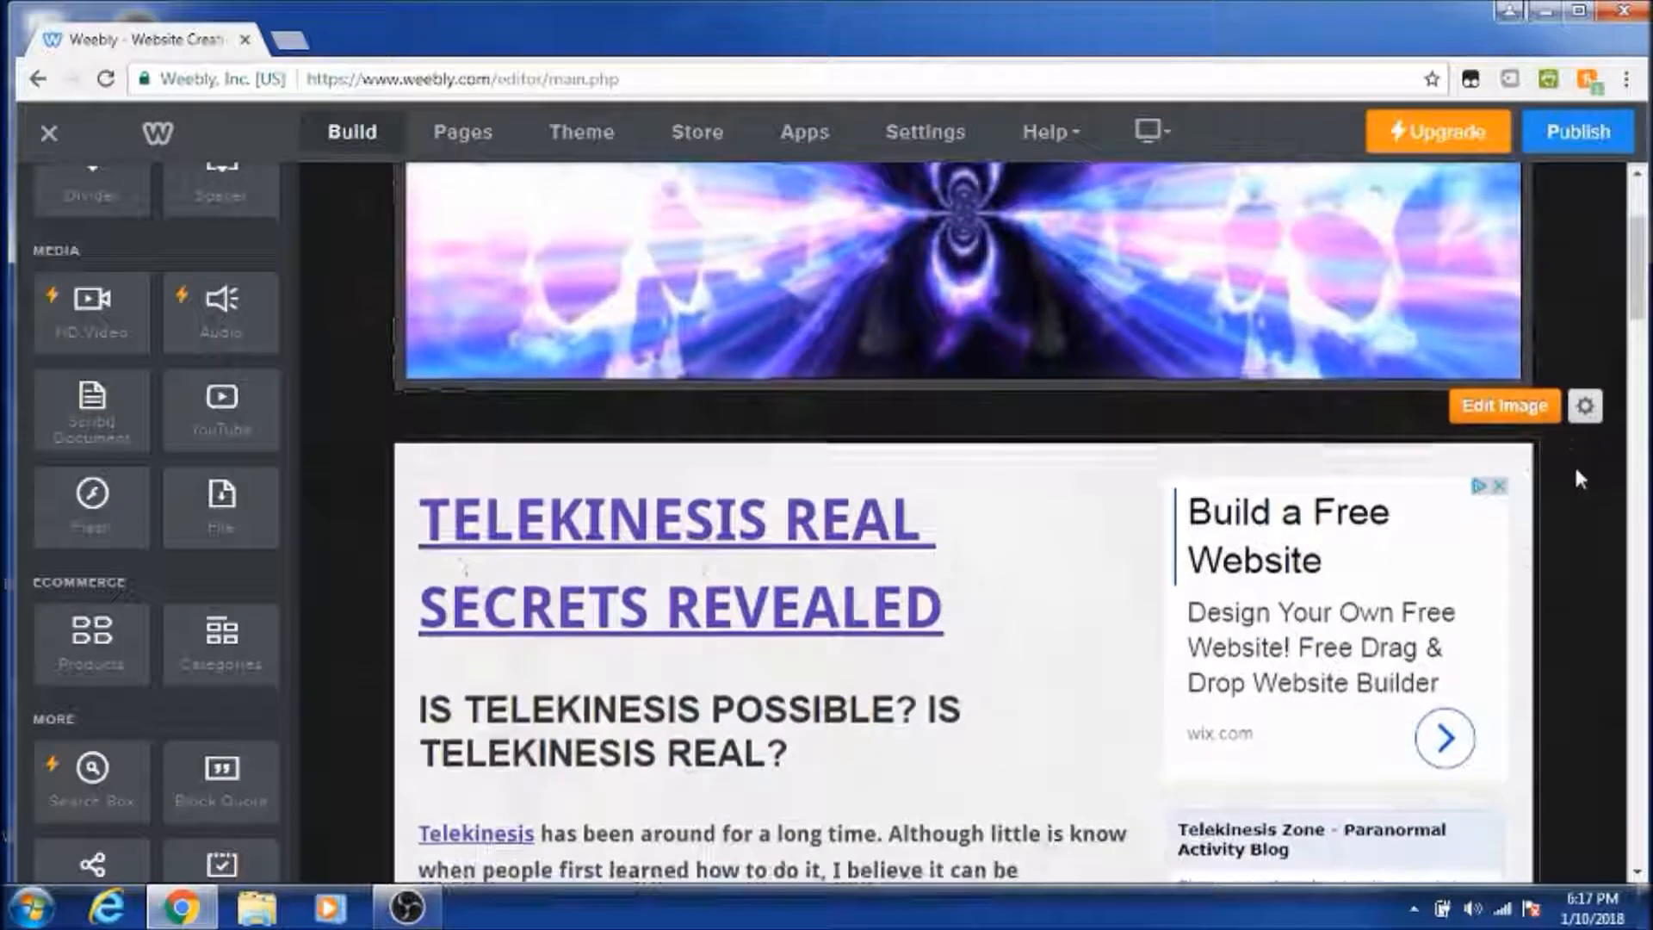
{"action": "scroll", "coordinate": [1576, 474], "scroll_direction": "down", "scroll_amount": 10}
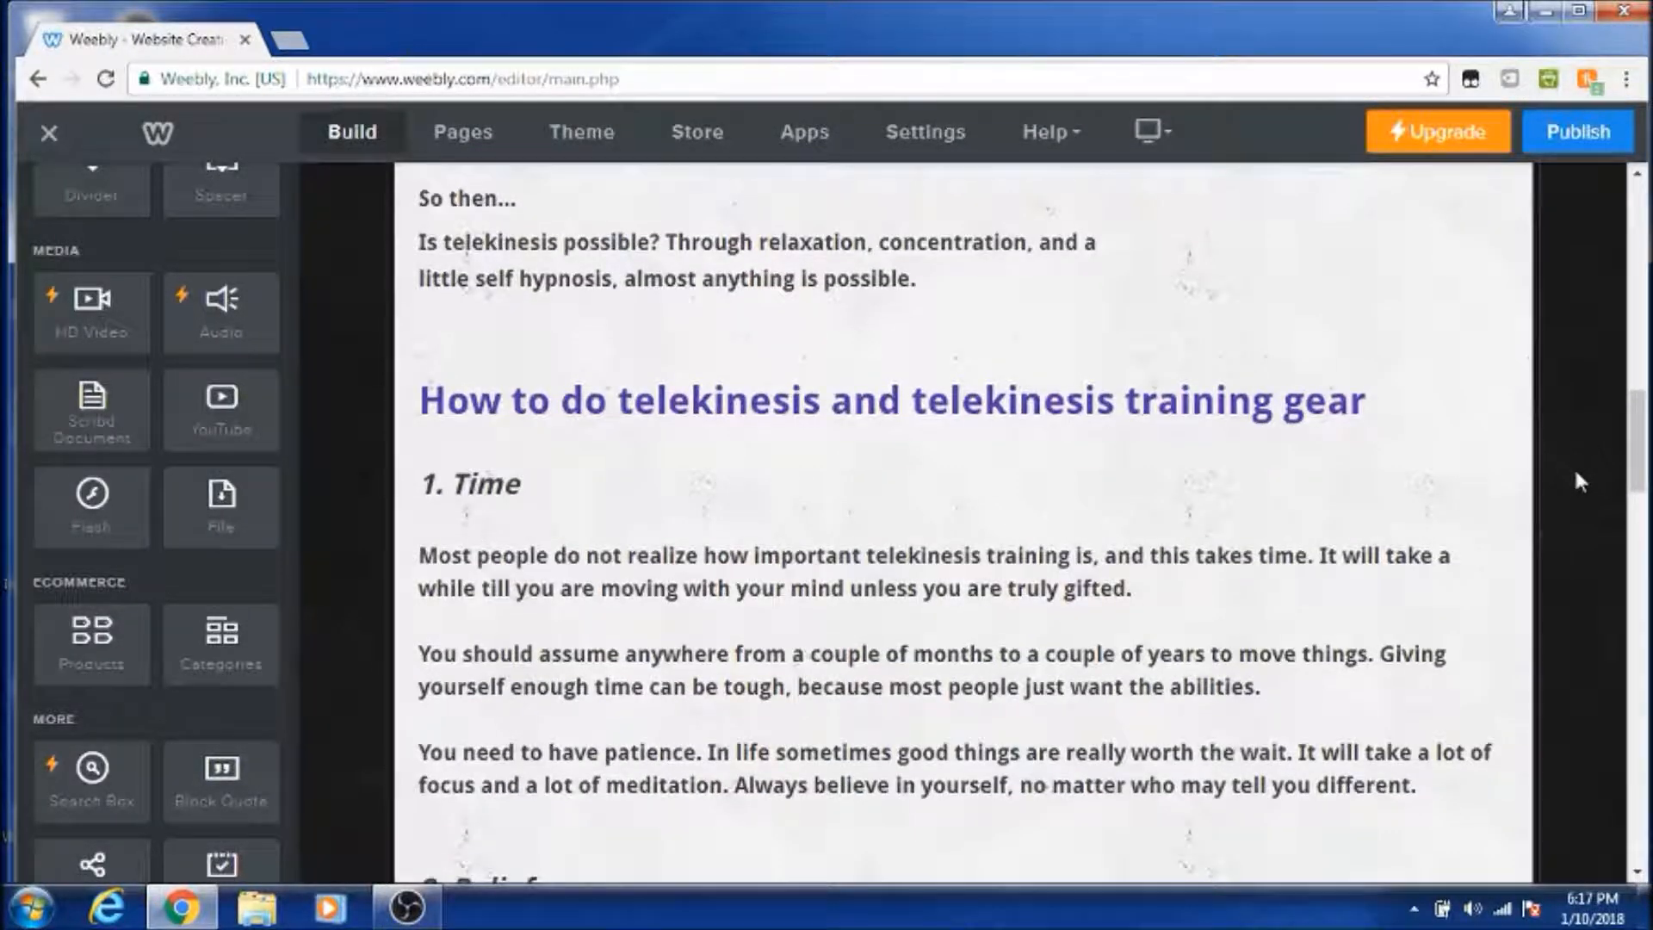
{"action": "scroll", "coordinate": [1576, 474], "scroll_direction": "down", "scroll_amount": 3}
{"action": "scroll", "coordinate": [1576, 472], "scroll_direction": "down", "scroll_amount": 3}
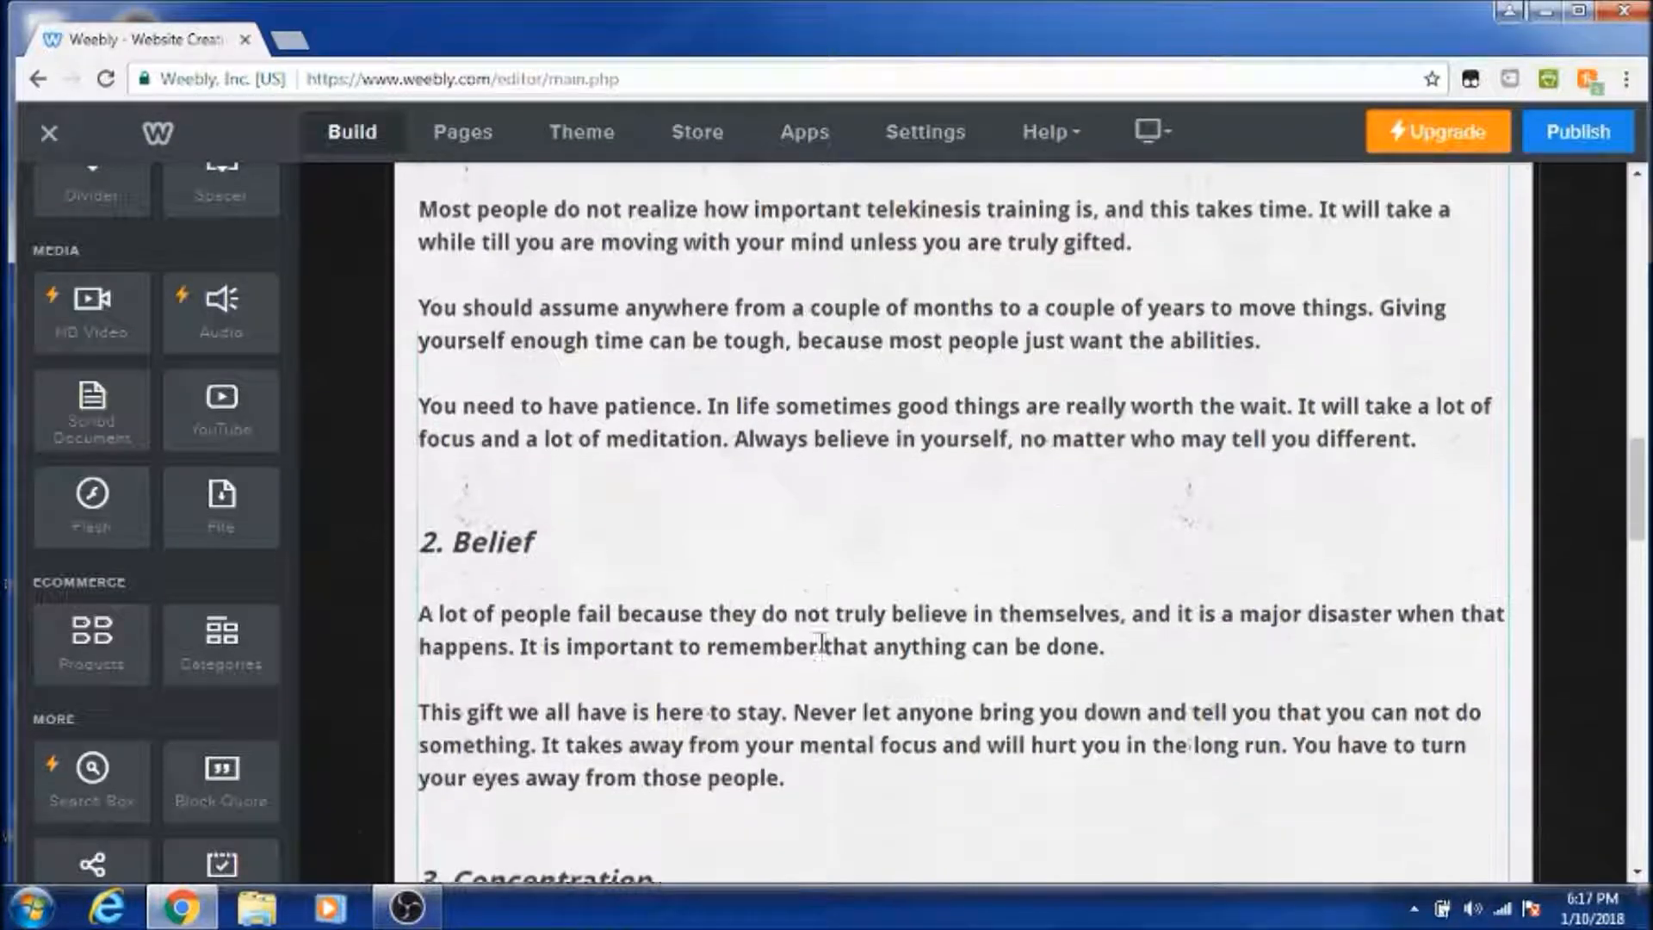
{"action": "scroll", "coordinate": [109, 617], "scroll_direction": "down", "scroll_amount": 2}
{"action": "scroll", "coordinate": [108, 617], "scroll_direction": "down", "scroll_amount": 3}
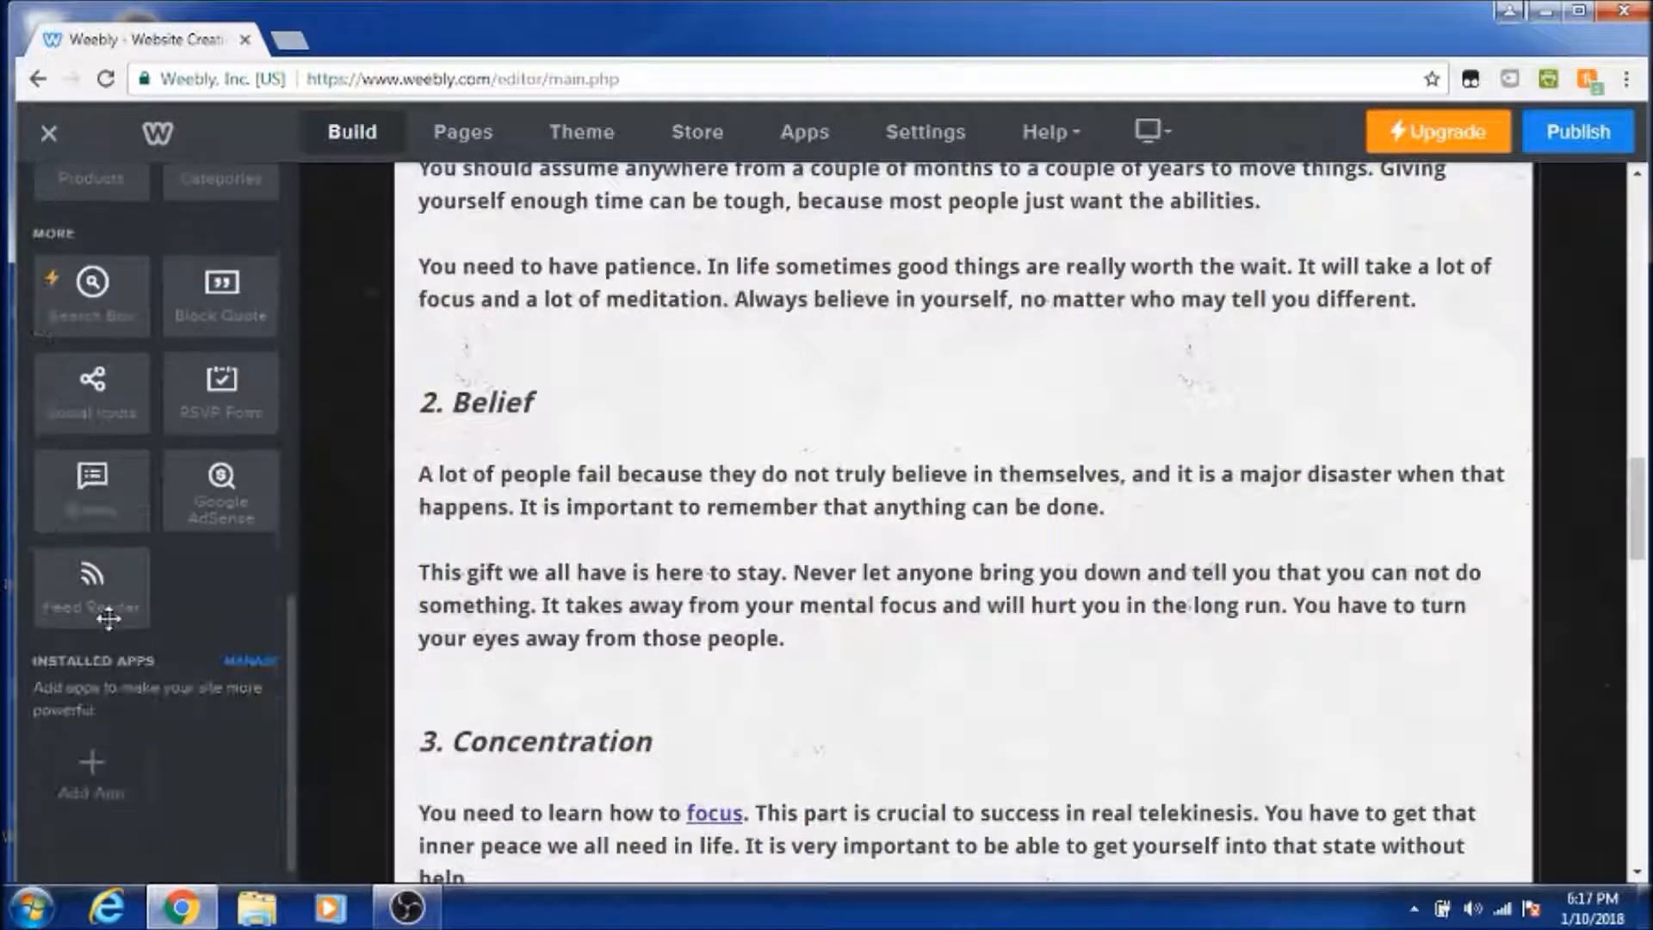
{"action": "scroll", "coordinate": [245, 596], "scroll_direction": "up", "scroll_amount": 12}
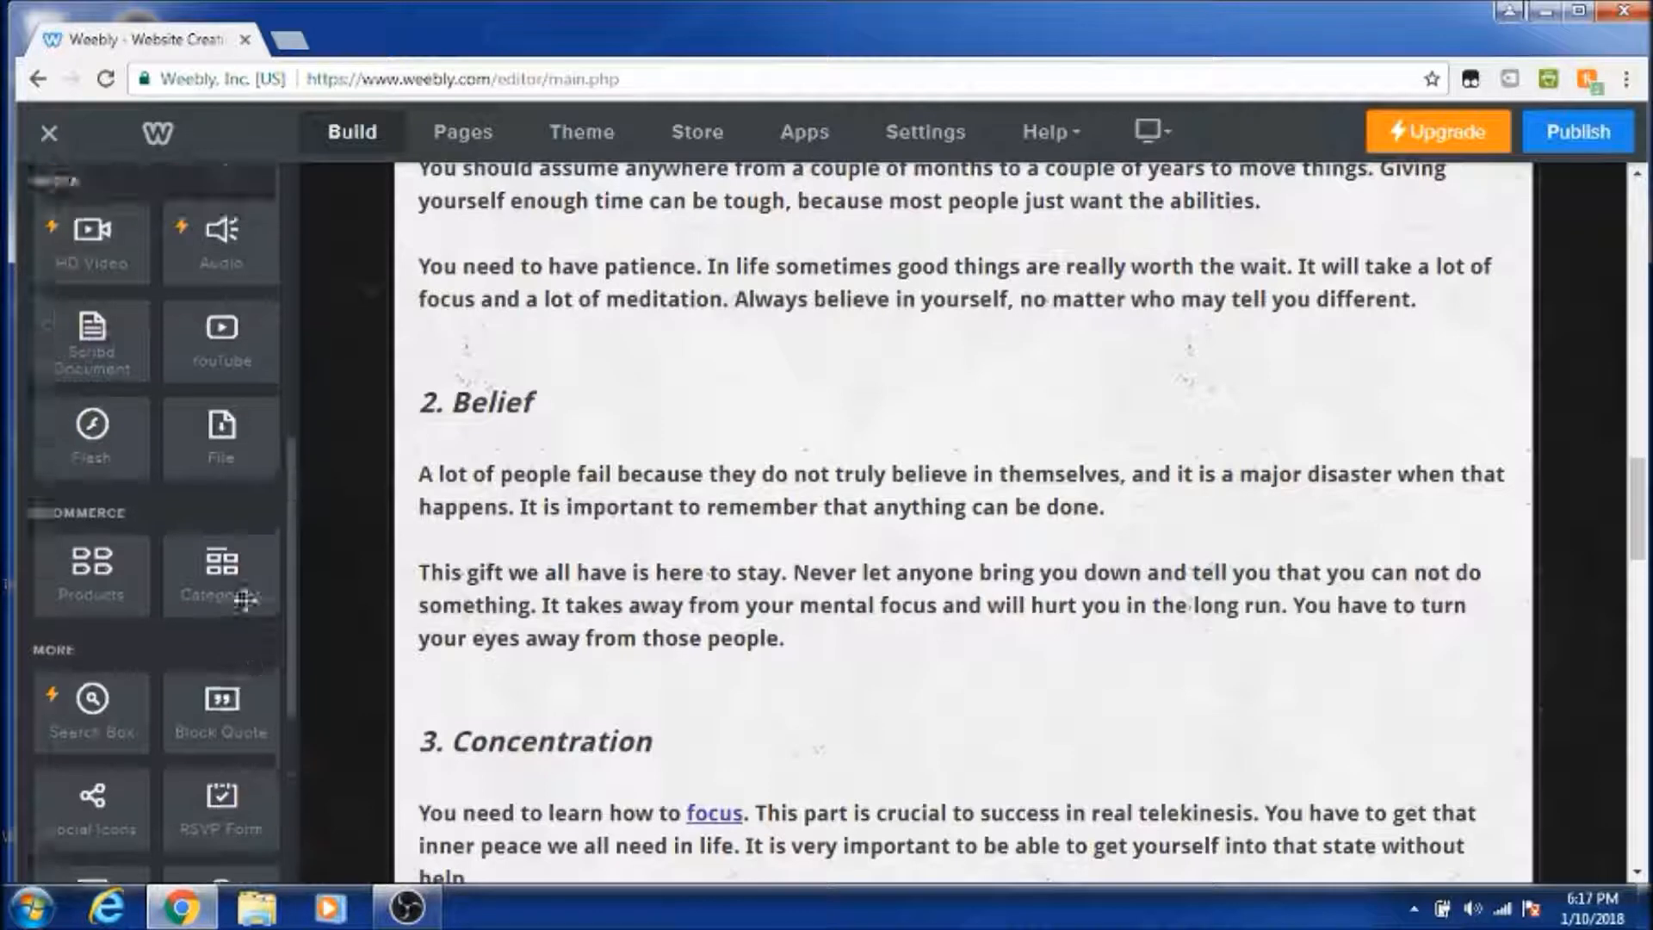
{"action": "scroll", "coordinate": [1340, 417], "scroll_direction": "up", "scroll_amount": 15}
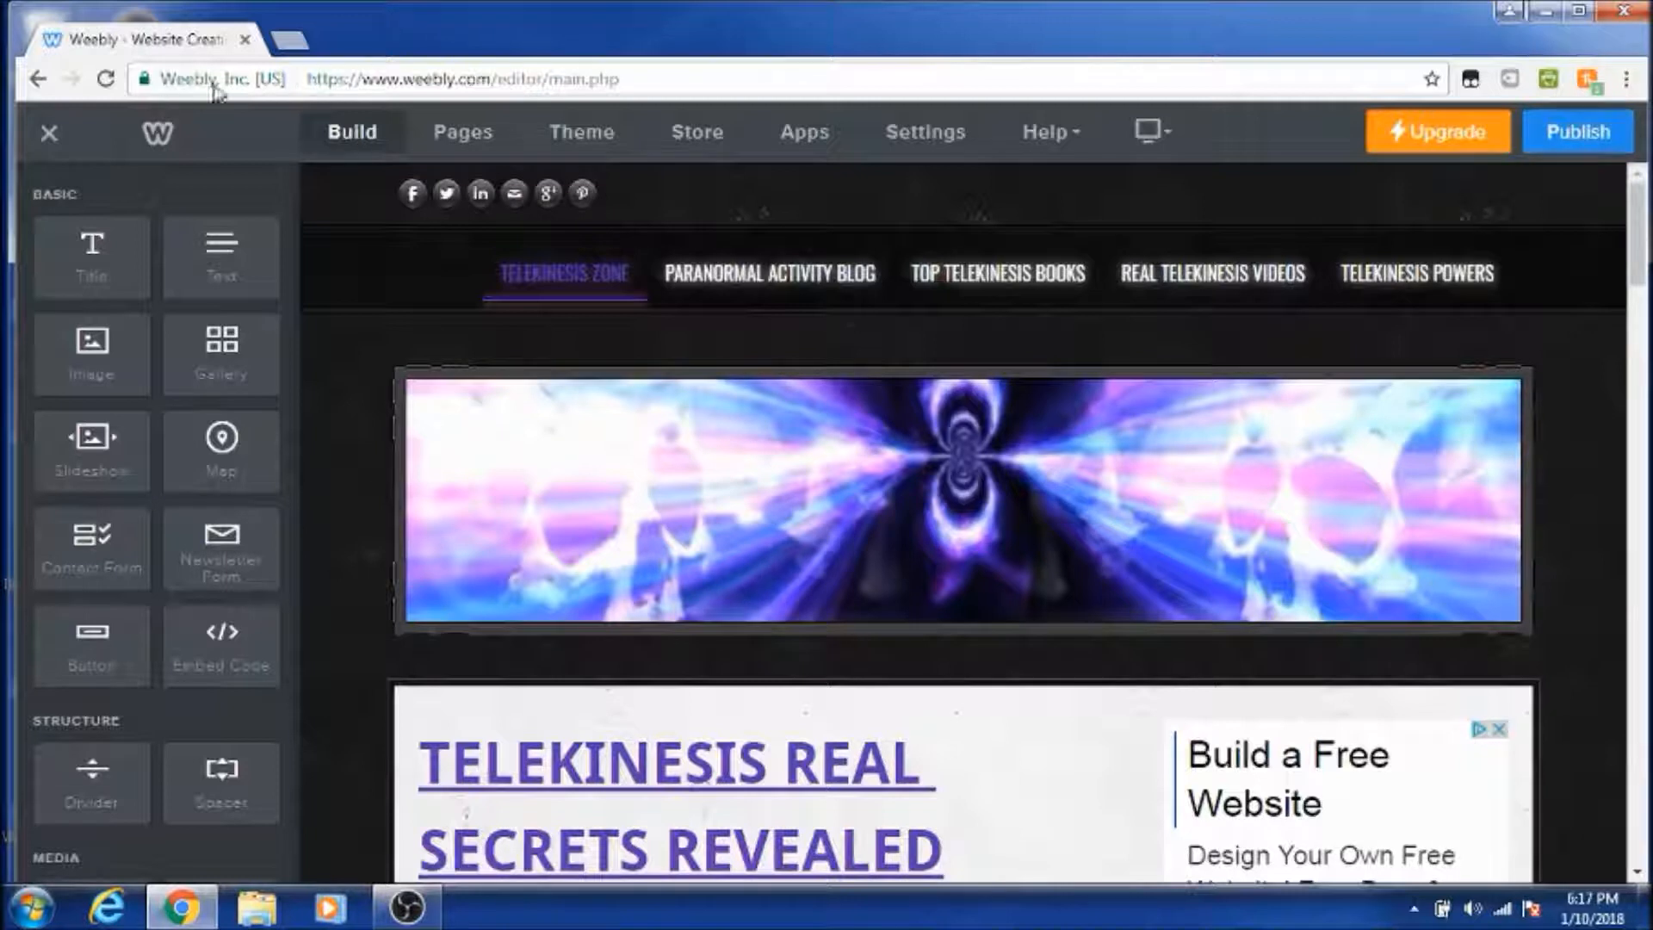
Step: Open a new browser tab alongside the site editor
{"action": "left_click", "coordinate": [289, 41]}
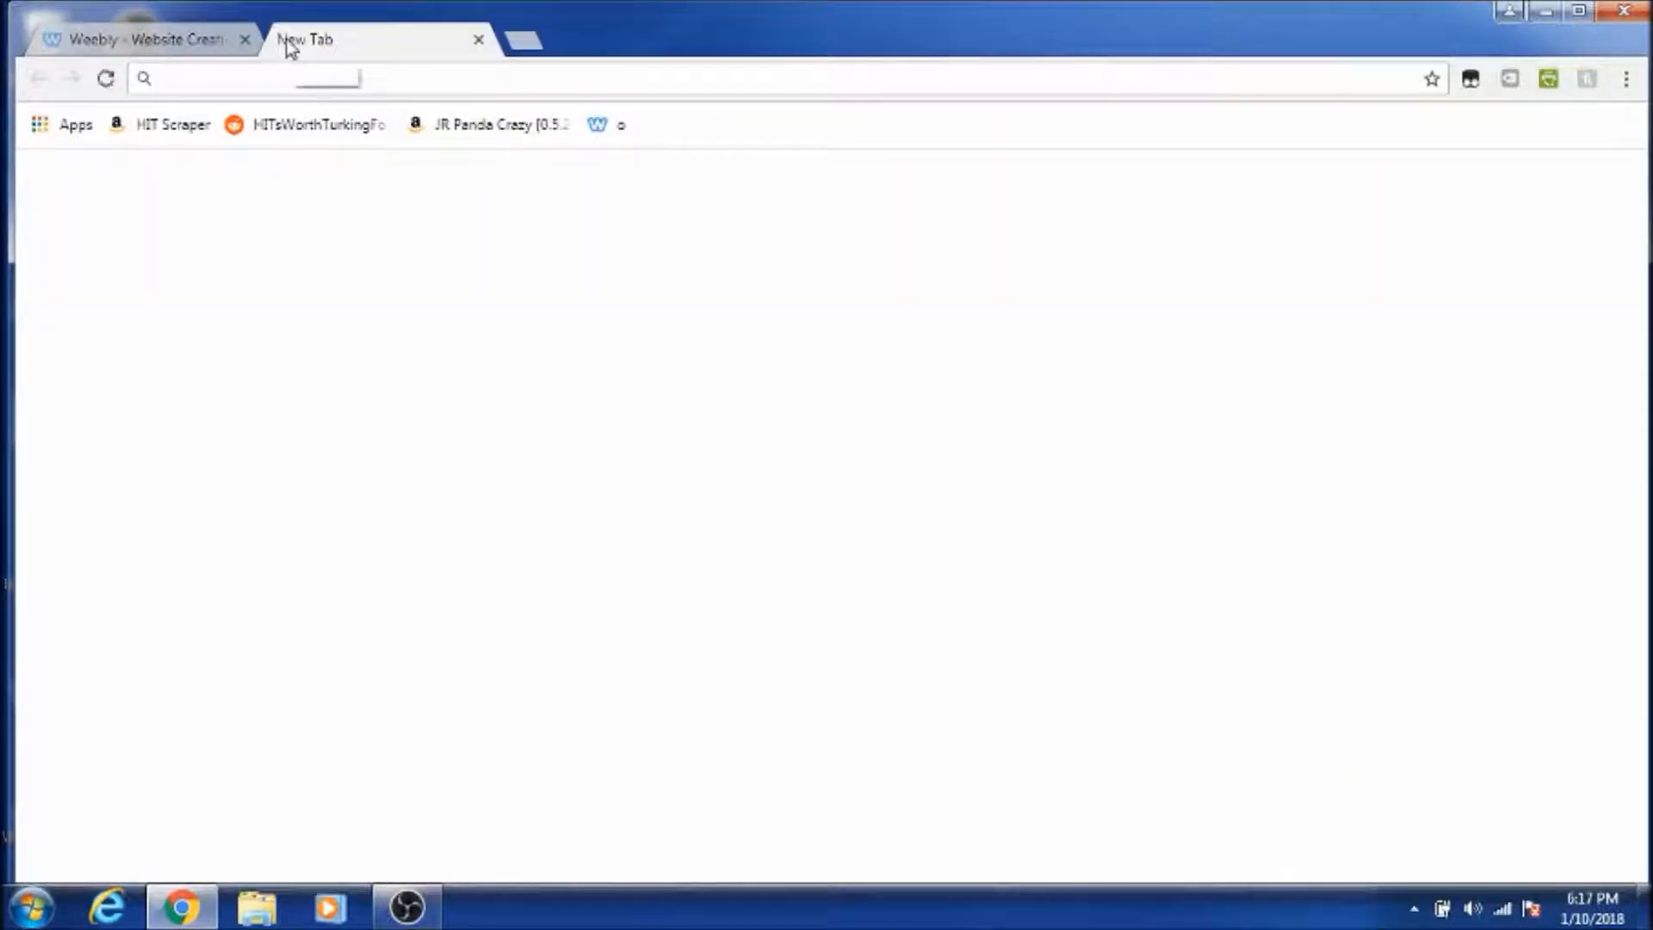